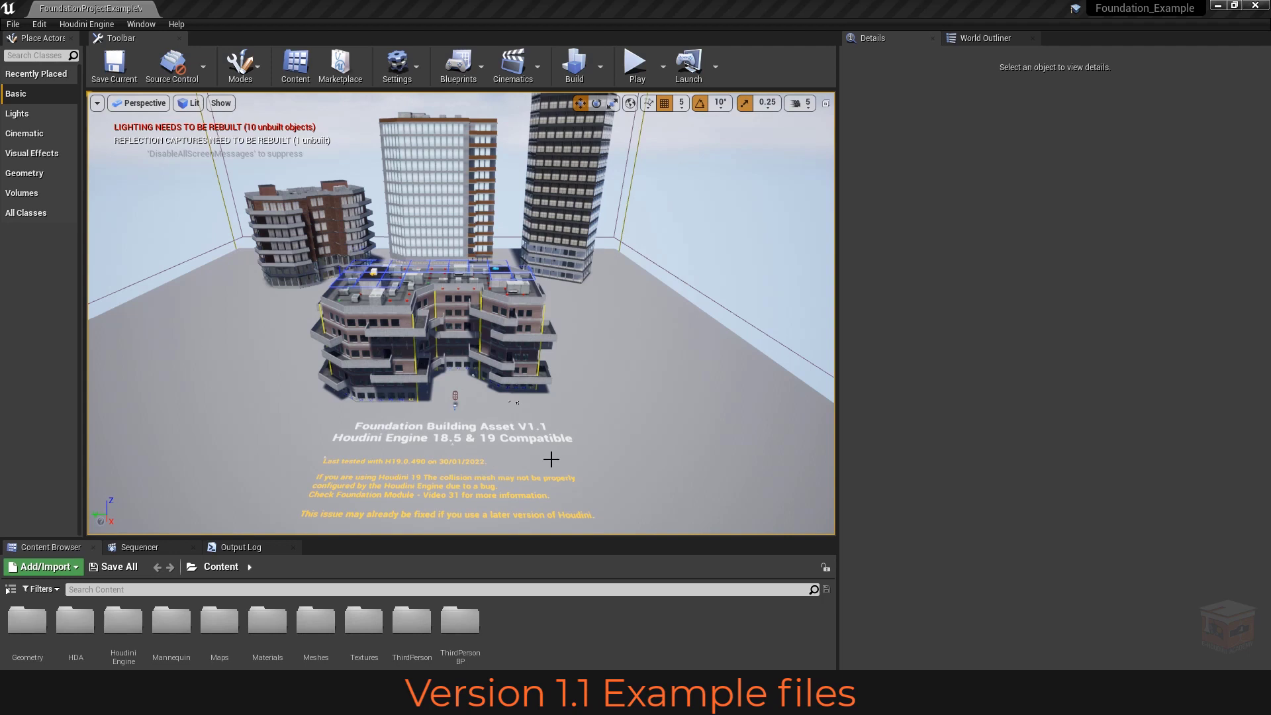
Select the foundation building in the level and open the HDA folder of the project content.
{"action": "right_click_drag", "start_coordinate": [658, 437], "coordinate": [658, 409]}
{"action": "key", "text": "s"}
{"action": "key", "text": "w"}
{"action": "key", "text": "q"}
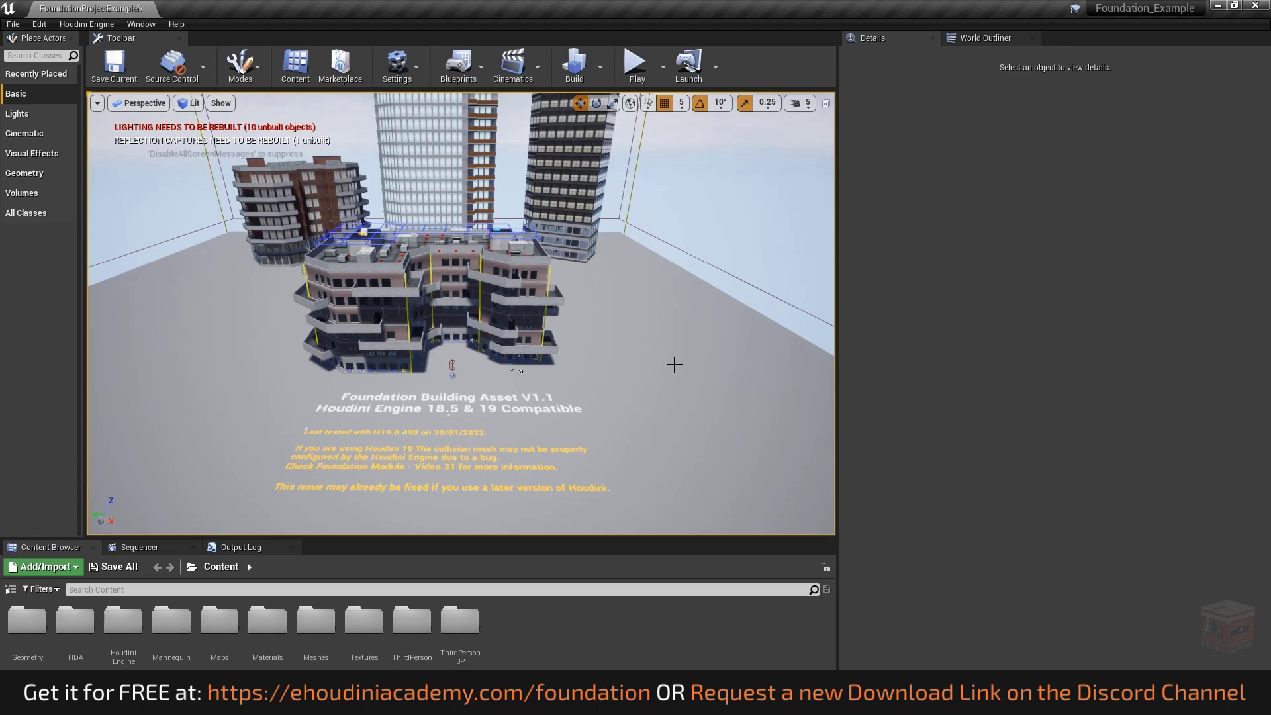
{"action": "right_click_drag", "start_coordinate": [594, 391], "coordinate": [656, 328]}
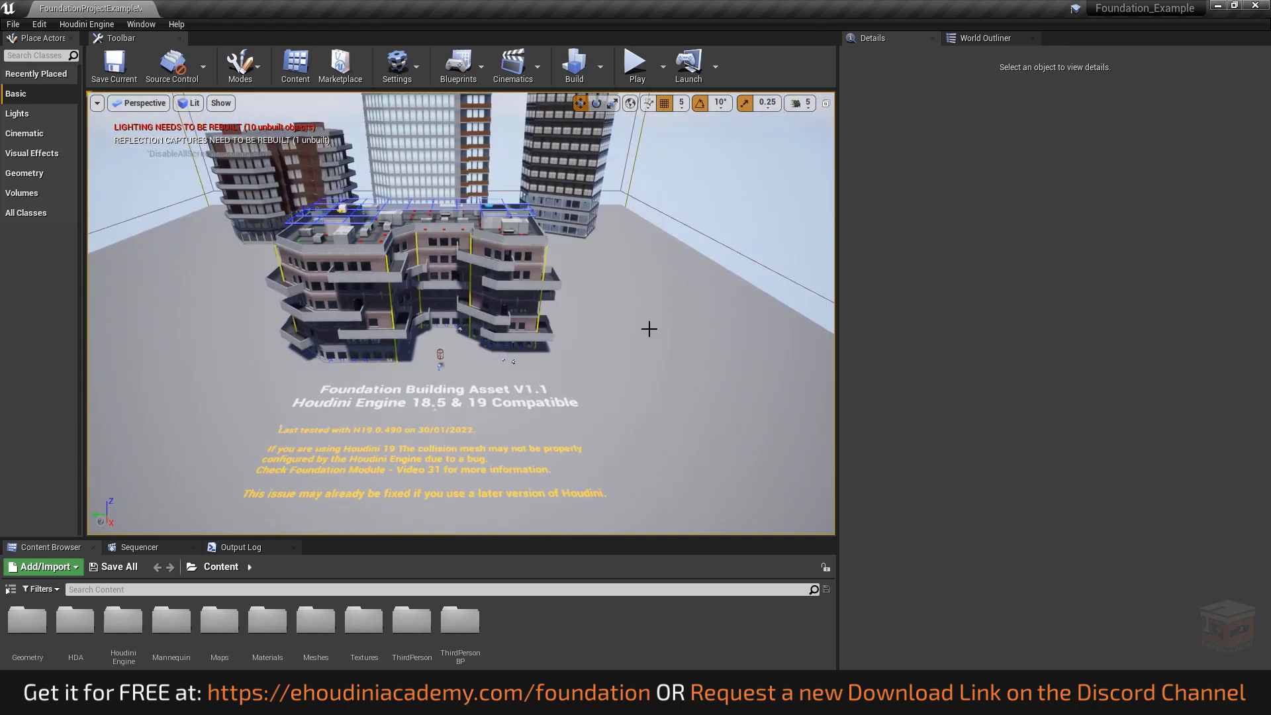
{"action": "left_click", "coordinate": [490, 240]}
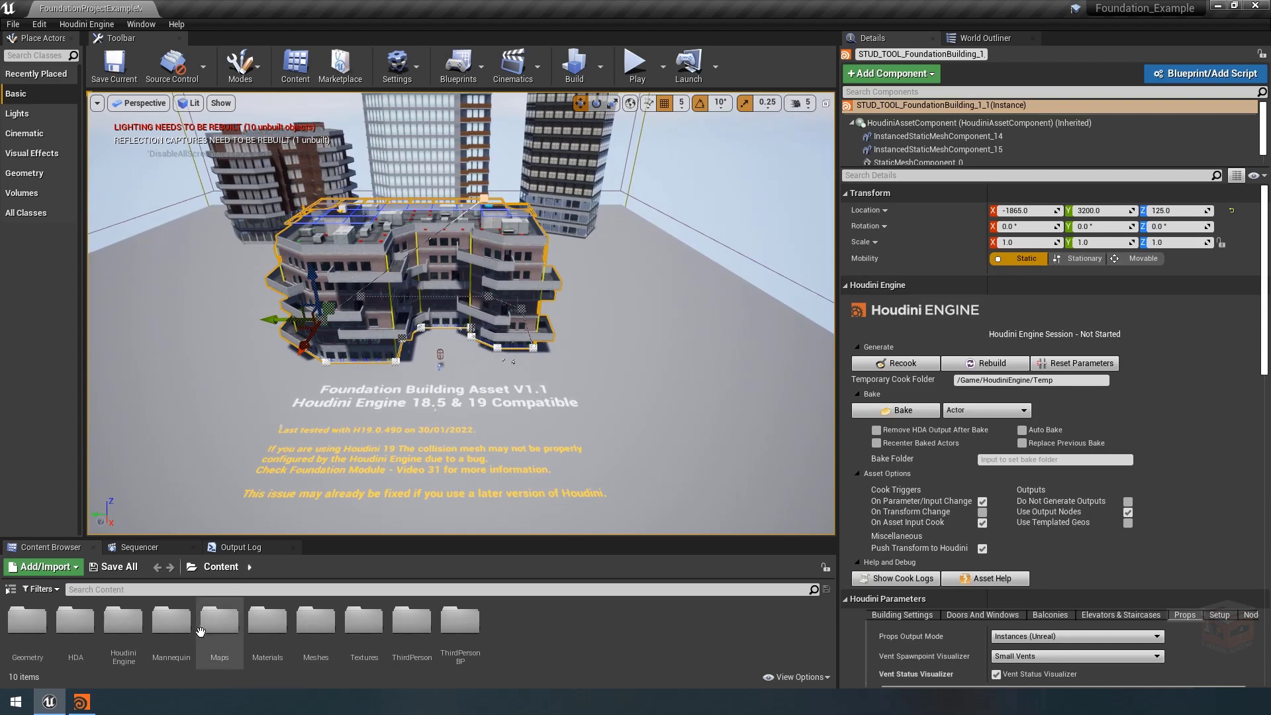
{"action": "double_click", "coordinate": [76, 621]}
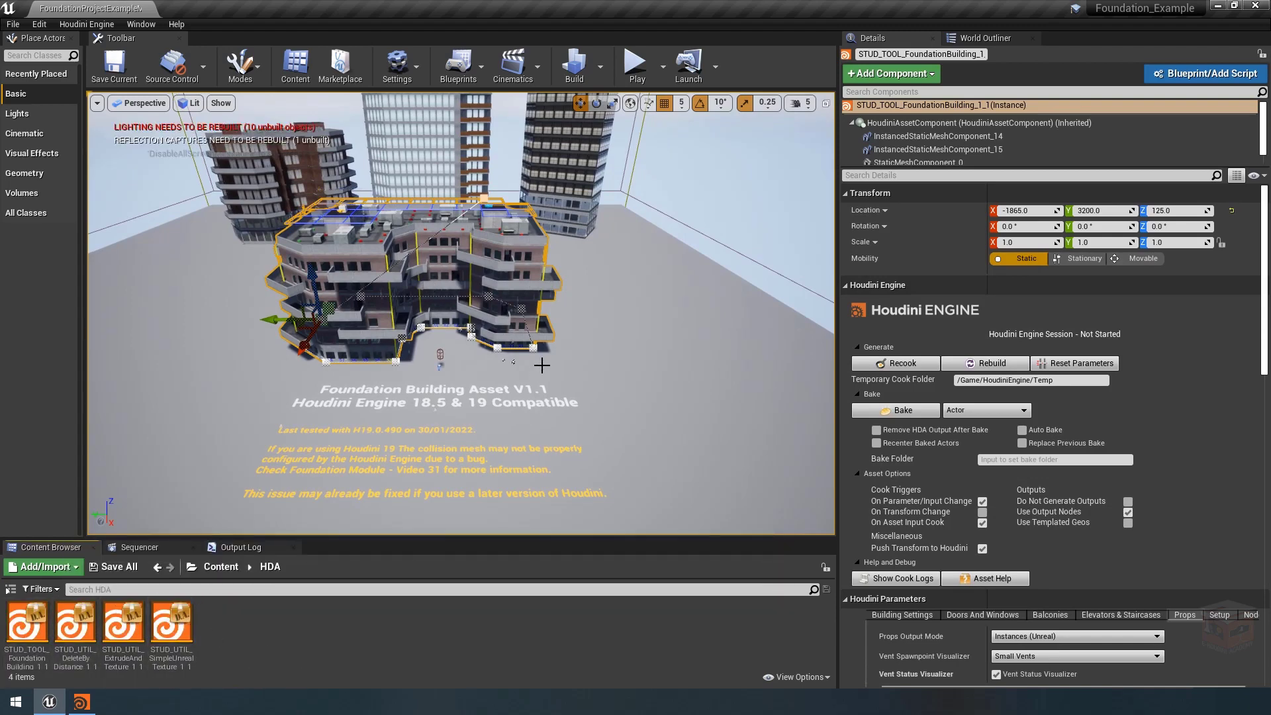
Examine the baked buildings behind the foundation building, then select the sky sphere.
{"action": "key", "text": "e"}
{"action": "right_click_drag", "start_coordinate": [564, 390], "coordinate": [569, 399]}
{"action": "key", "text": "w"}
{"action": "key", "text": "s"}
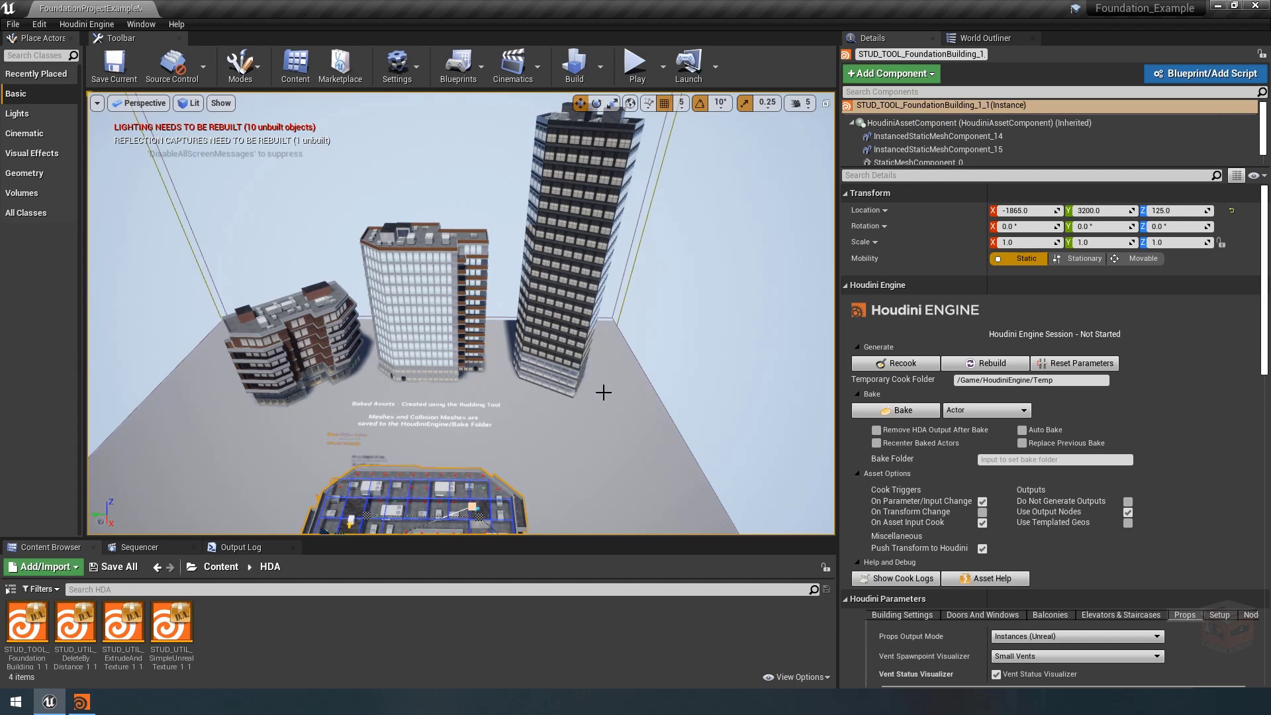
{"action": "right_click_drag", "start_coordinate": [606, 387], "coordinate": [607, 388]}
{"action": "key", "text": "s"}
{"action": "left_click", "coordinate": [688, 251]}
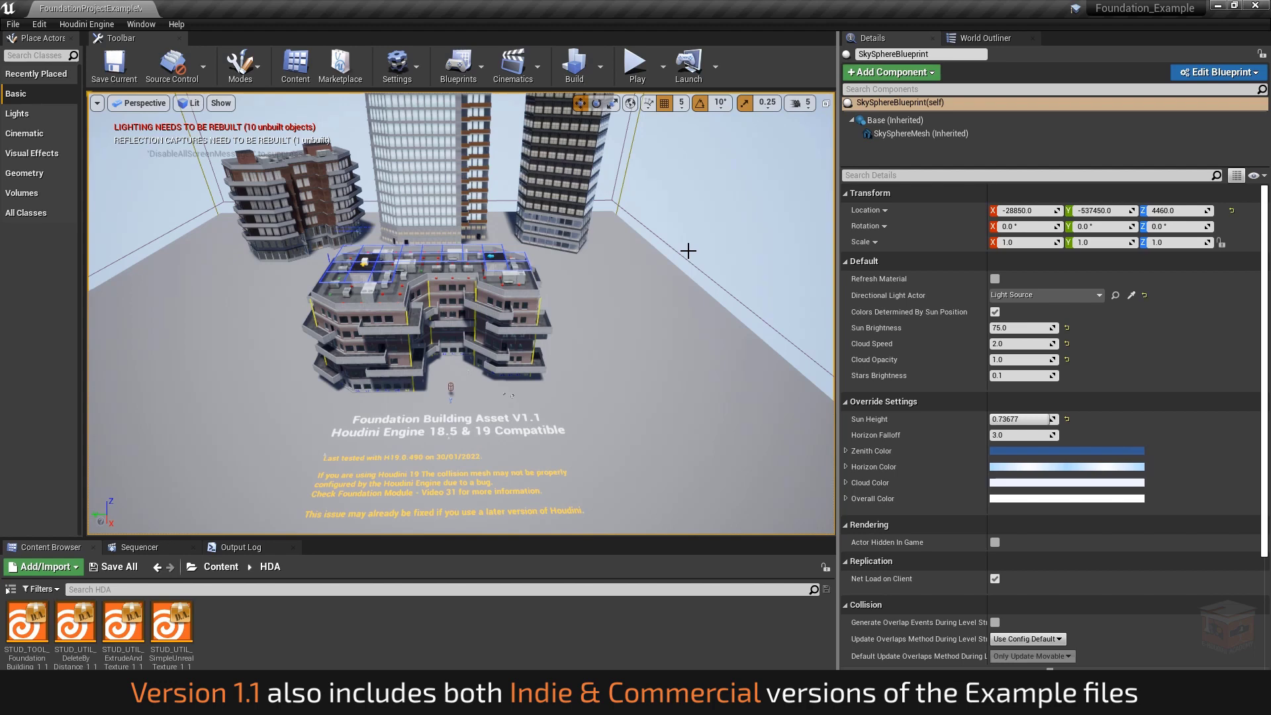
Examine the front of the foundation building and the version text on the ground before it.
{"action": "right_click_drag", "start_coordinate": [667, 343], "coordinate": [667, 343]}
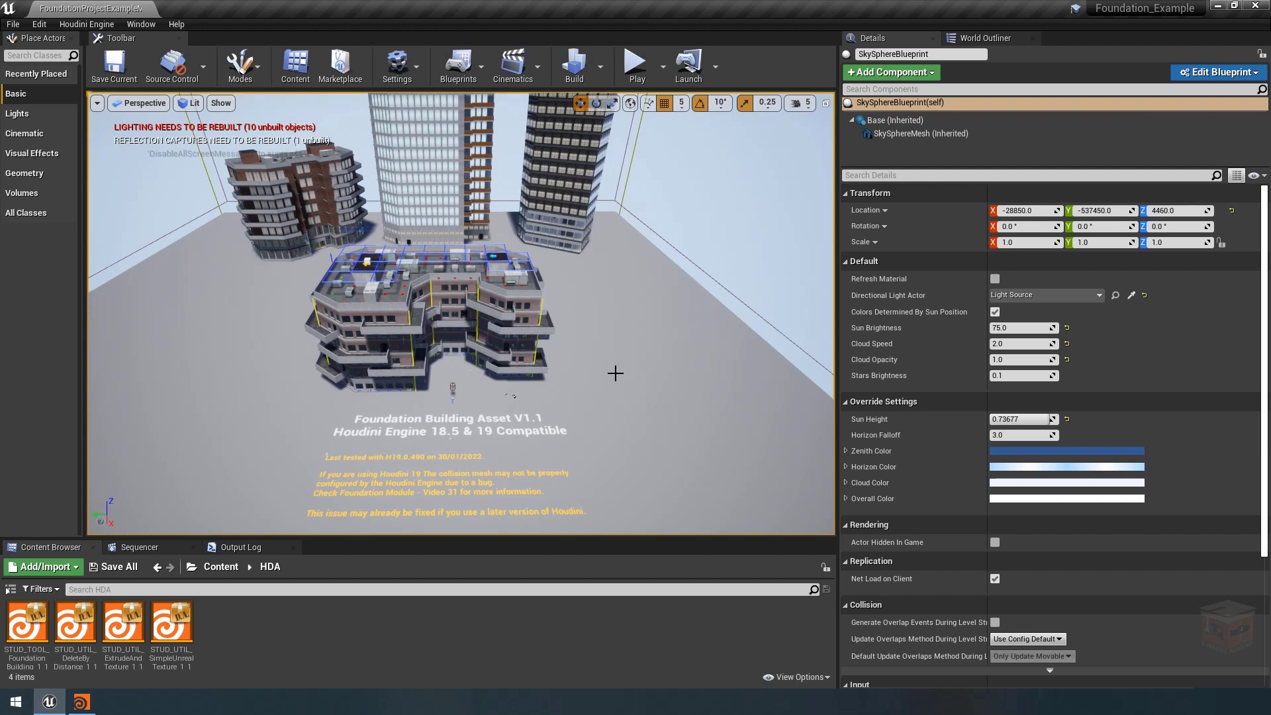
{"action": "right_click_drag", "start_coordinate": [461, 314], "coordinate": [455, 365]}
{"action": "key", "text": "w"}
{"action": "key", "text": "w"}
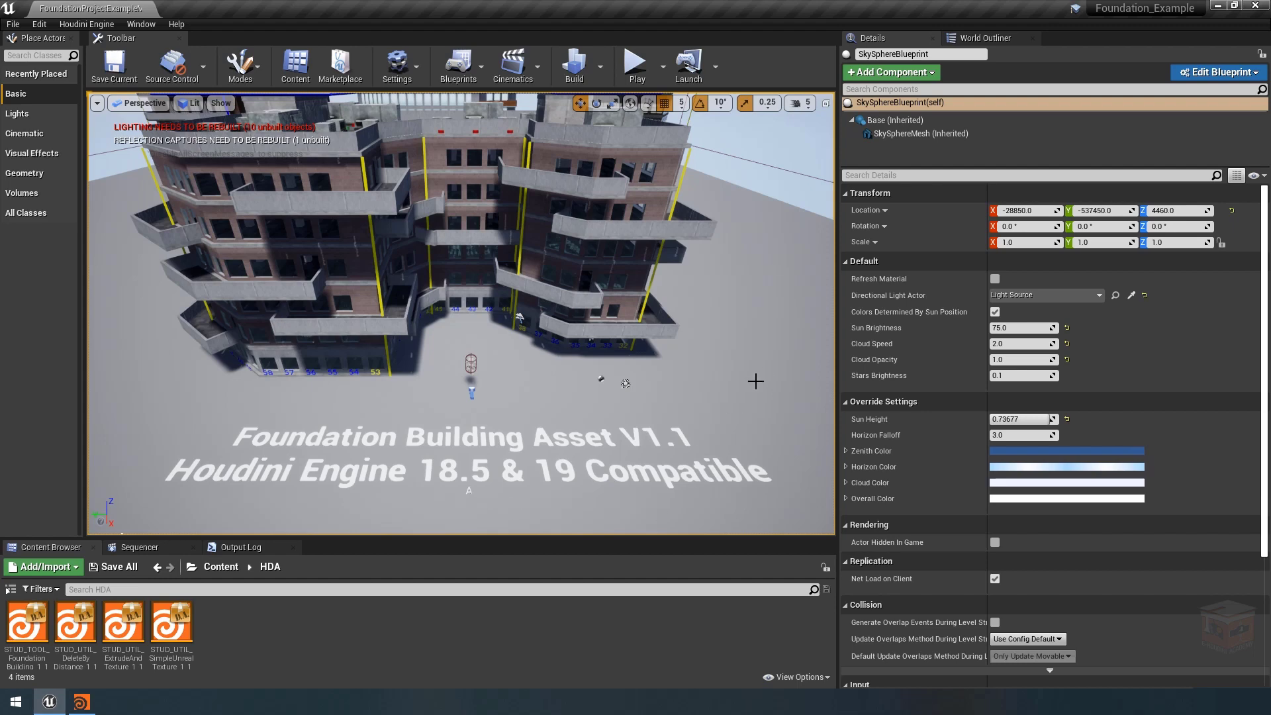
{"action": "left_click_drag", "start_coordinate": [755, 381], "coordinate": [751, 437]}
{"action": "key", "text": "s"}
{"action": "right_click_drag", "start_coordinate": [754, 382], "coordinate": [760, 348]}
{"action": "key", "text": "s"}
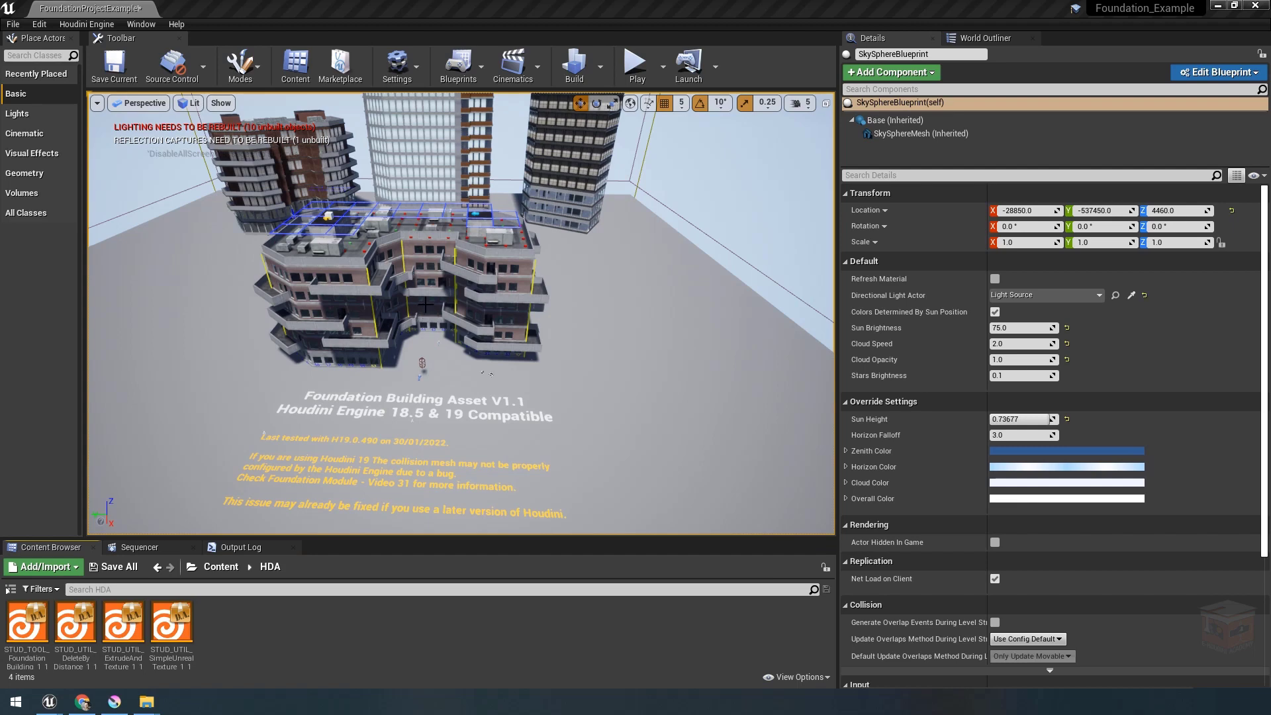
Switch to Krita to view the HDA loading and OTL scanpath diagram, then minimize it.
{"action": "left_click", "coordinate": [125, 710]}
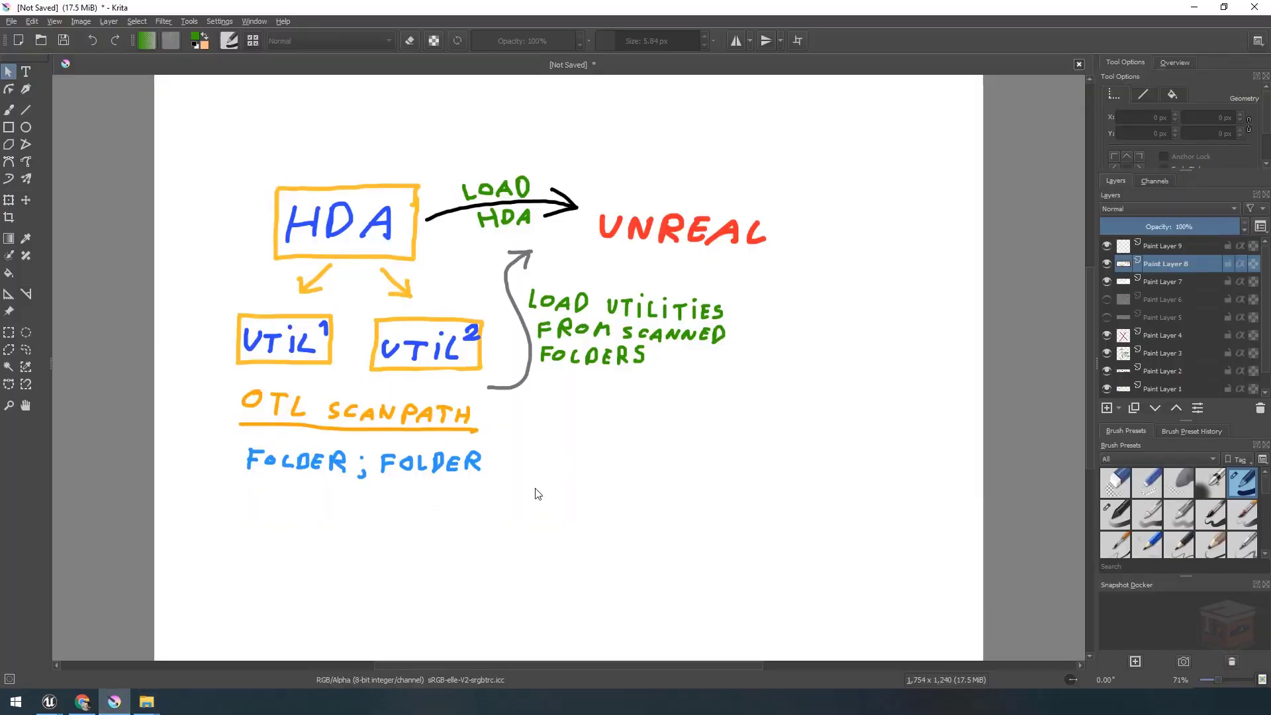
{"action": "left_click", "coordinate": [1194, 8]}
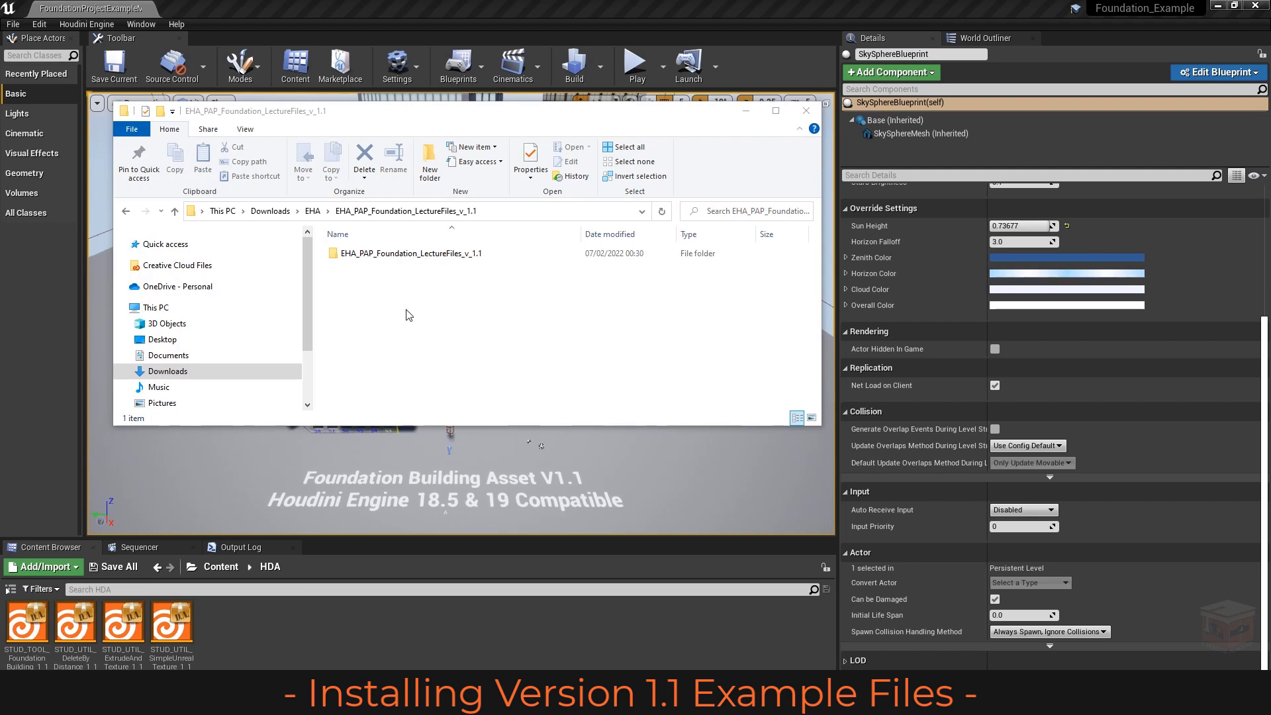
Open the EHA_PAP_Foundation_Assignment folder inside EHA_PAP_Foundation_LectureFiles_v_1.1 and select Foundation_Scene_Example_V1-1.hiplc.
{"action": "double_click", "coordinate": [437, 255]}
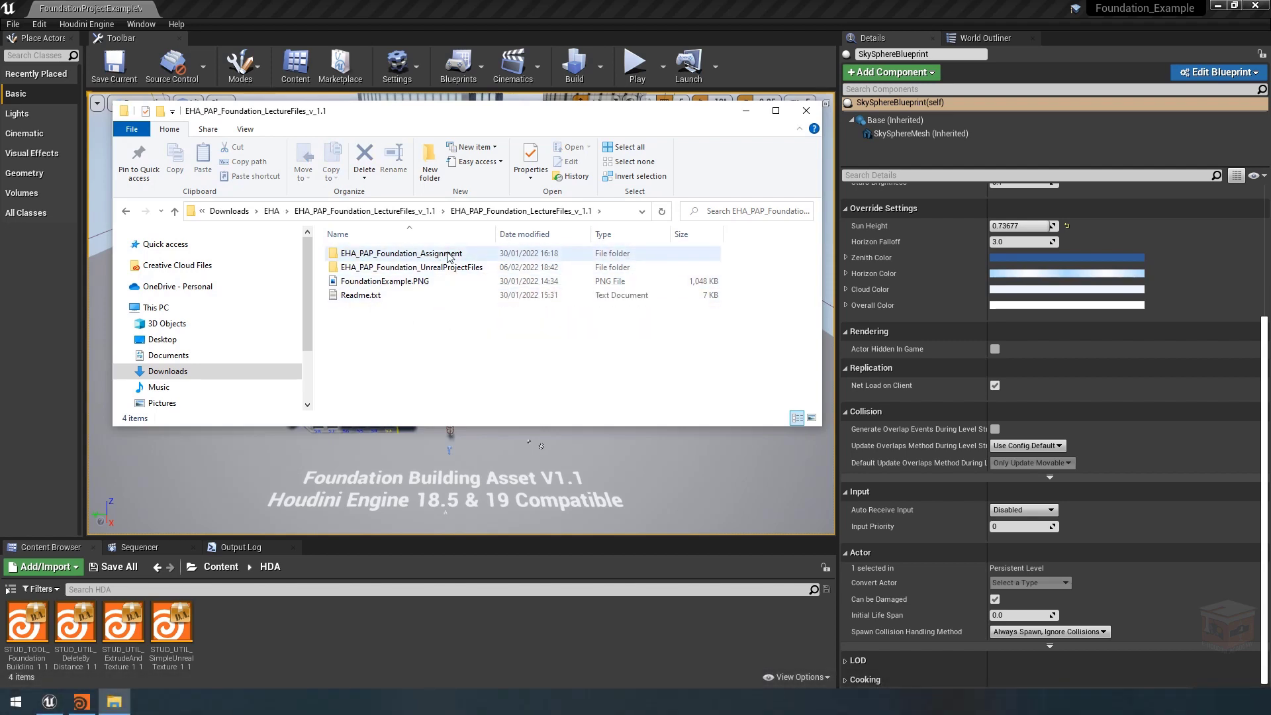
{"action": "left_click", "coordinate": [450, 256]}
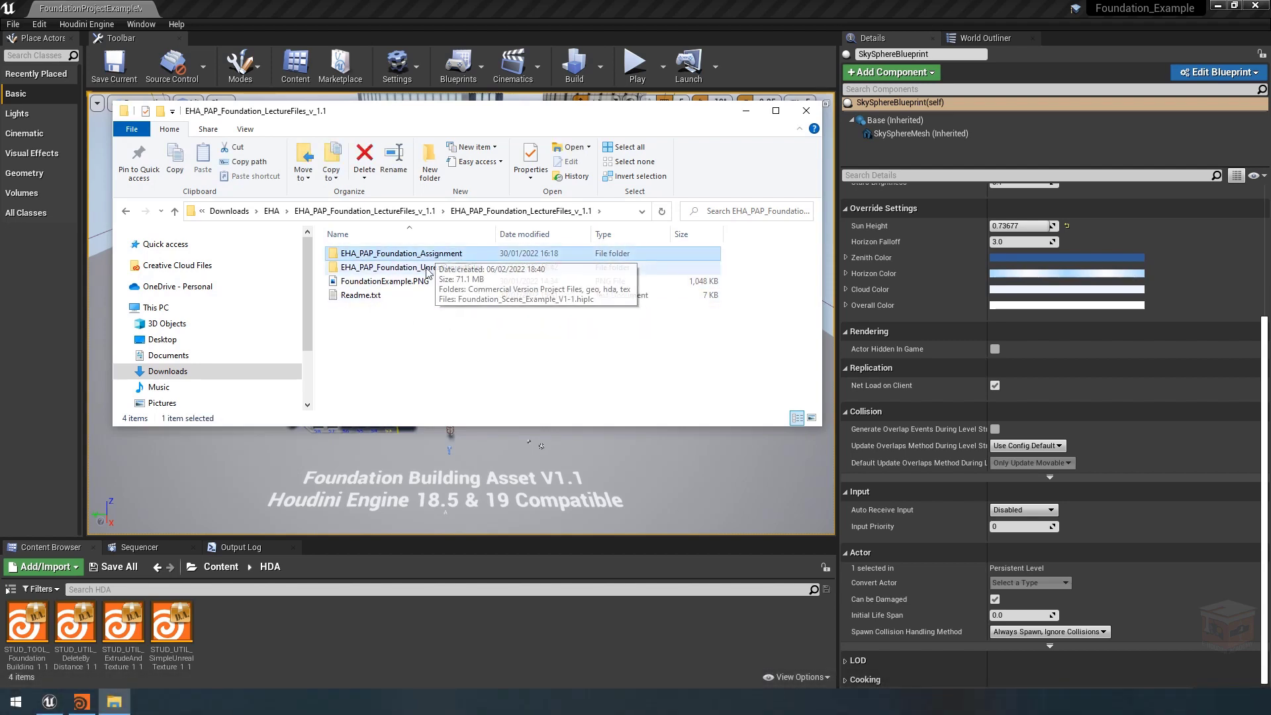
{"action": "left_click", "coordinate": [461, 271]}
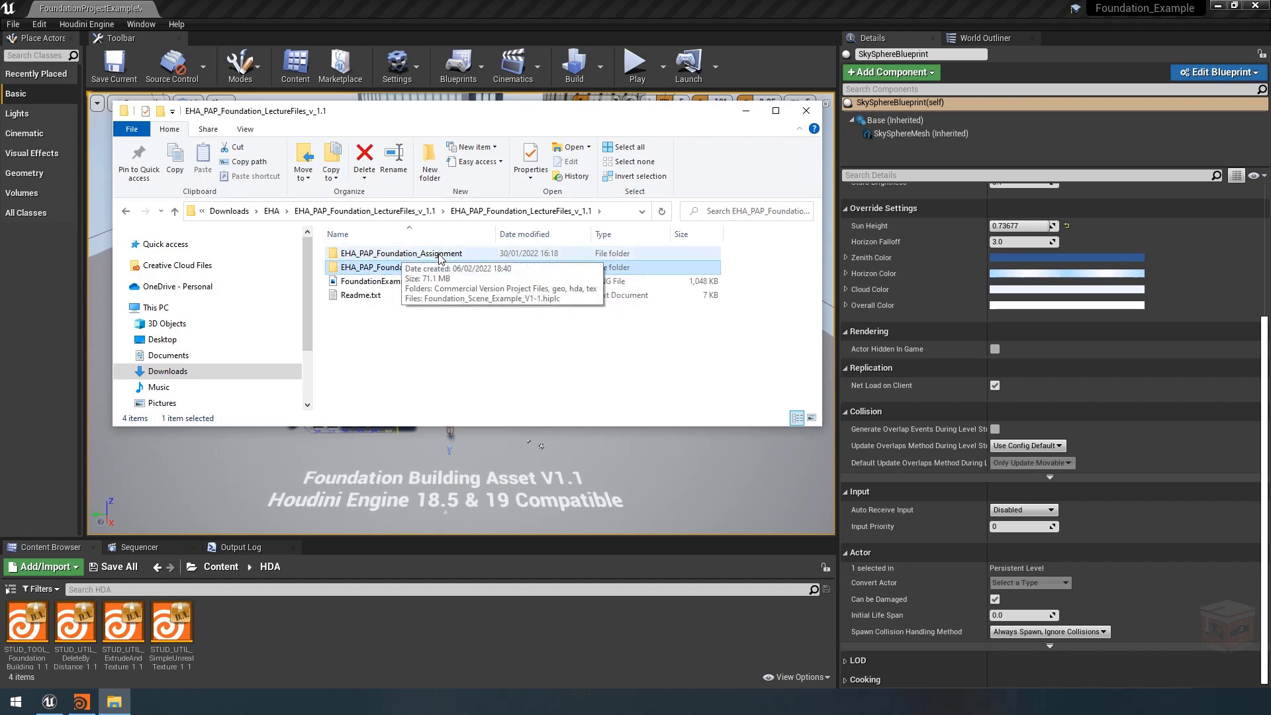
{"action": "double_click", "coordinate": [441, 255]}
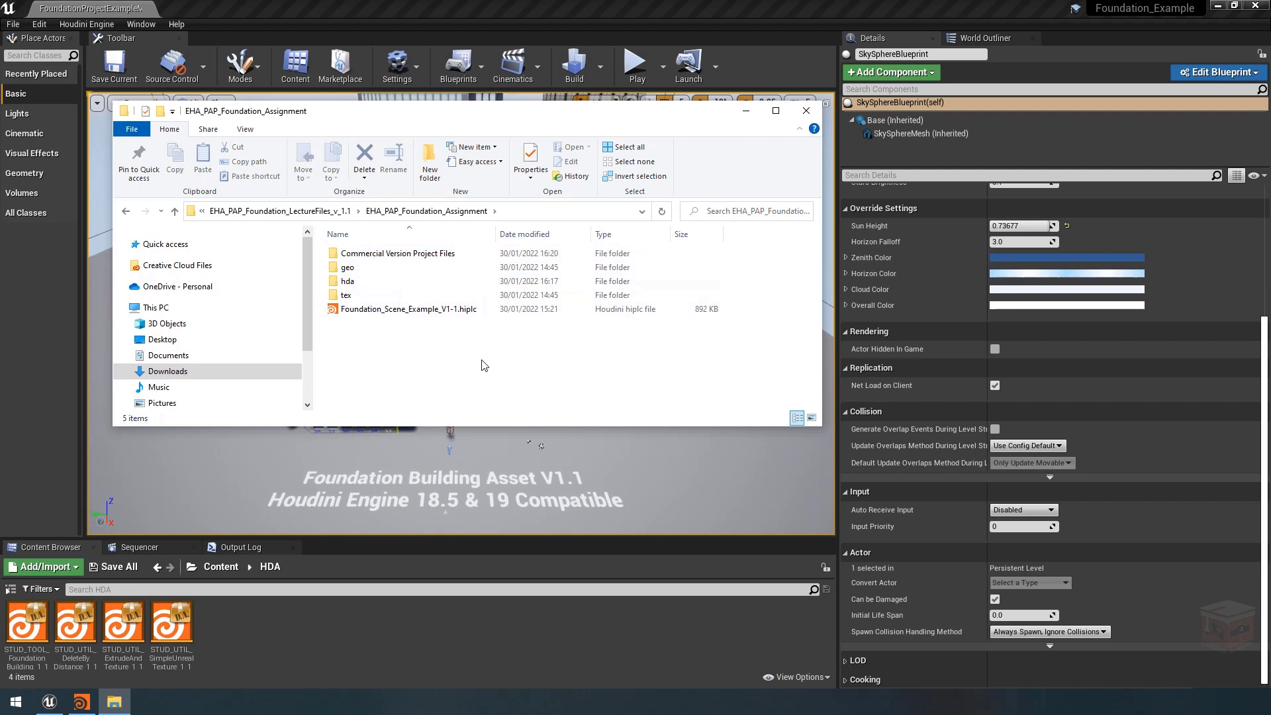
{"action": "left_click", "coordinate": [442, 314]}
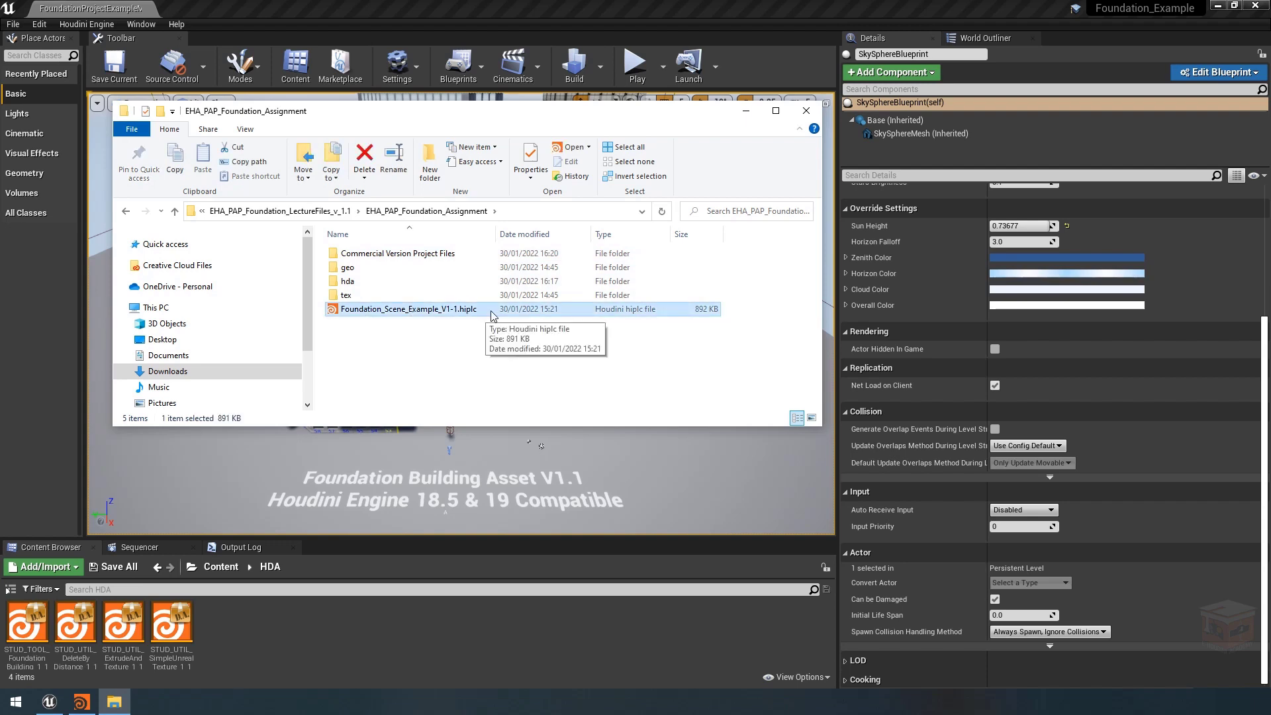
View the contents of the hda and tex folders, then return to the EHA_PAP_Foundation_Assignment folder.
{"action": "double_click", "coordinate": [368, 283]}
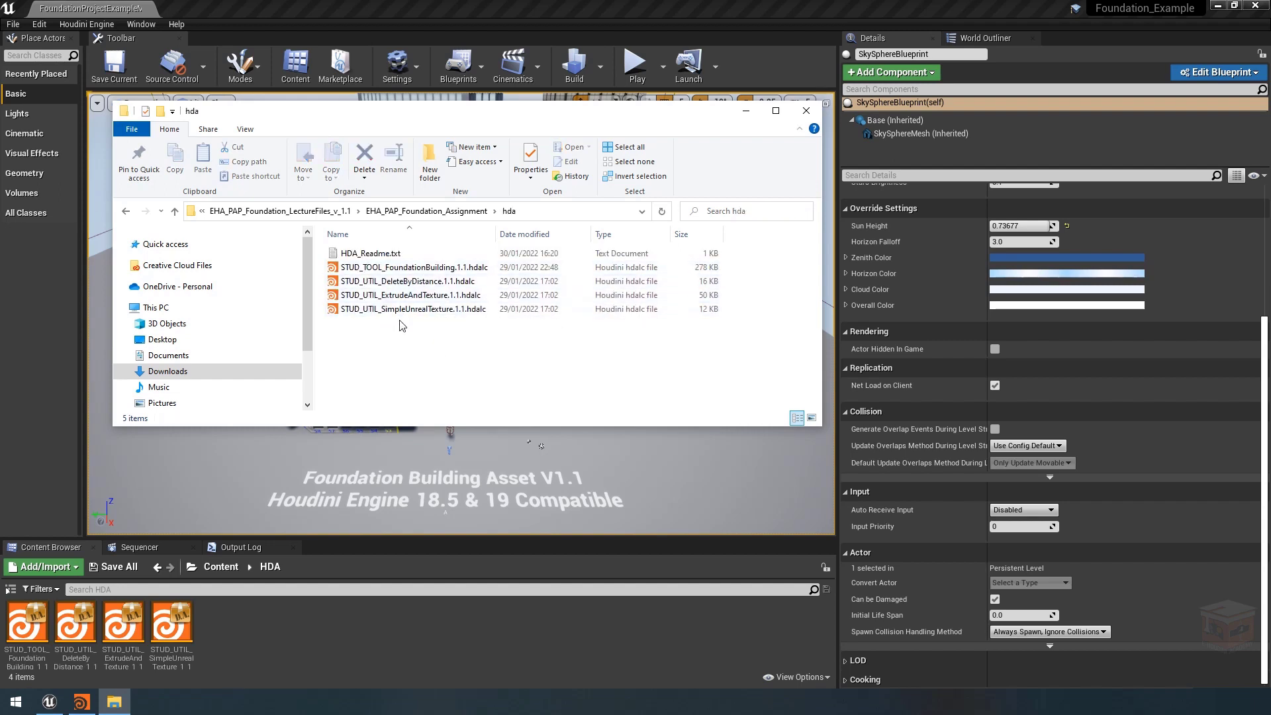
{"action": "key", "text": "alt+Left"}
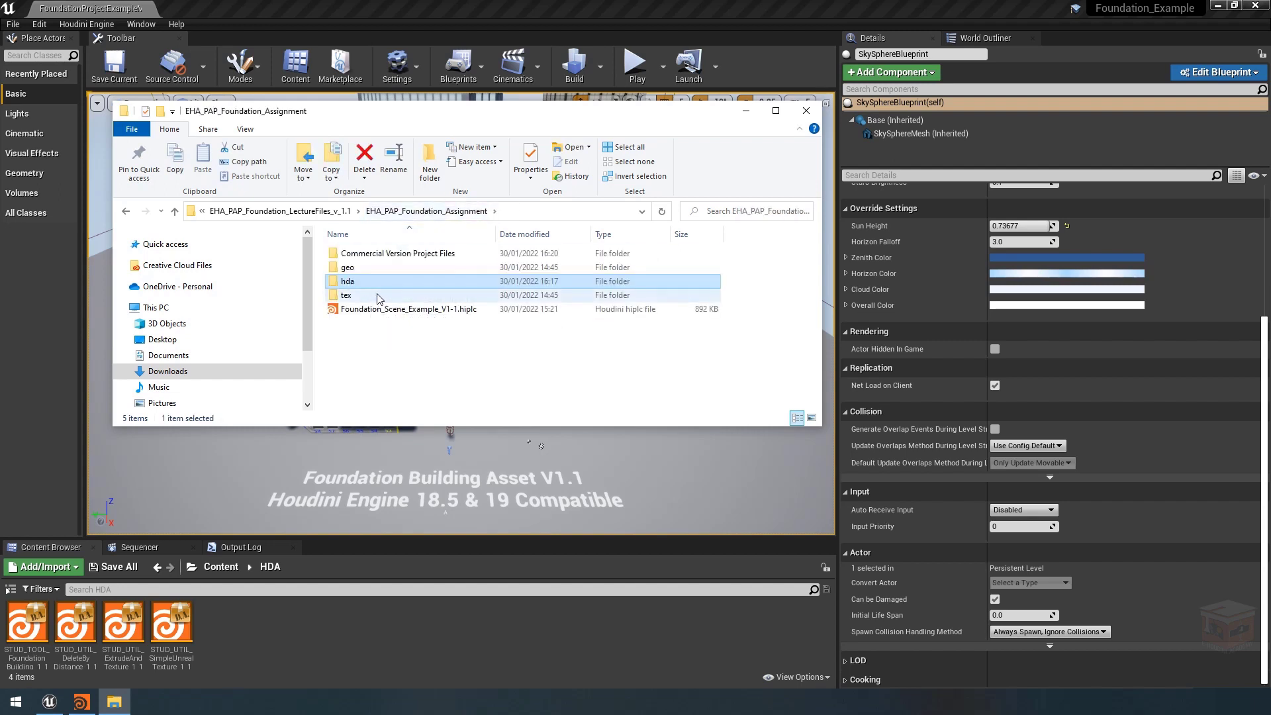
{"action": "double_click", "coordinate": [369, 296]}
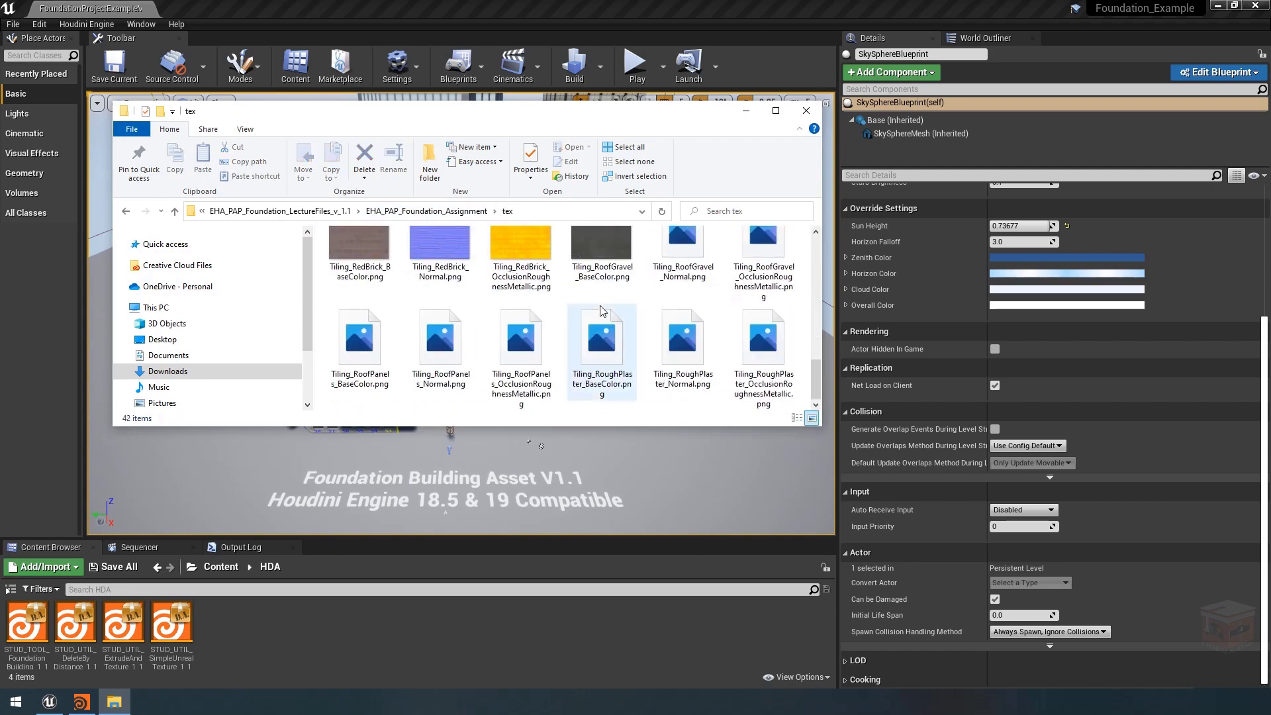
{"action": "left_click", "coordinate": [445, 208]}
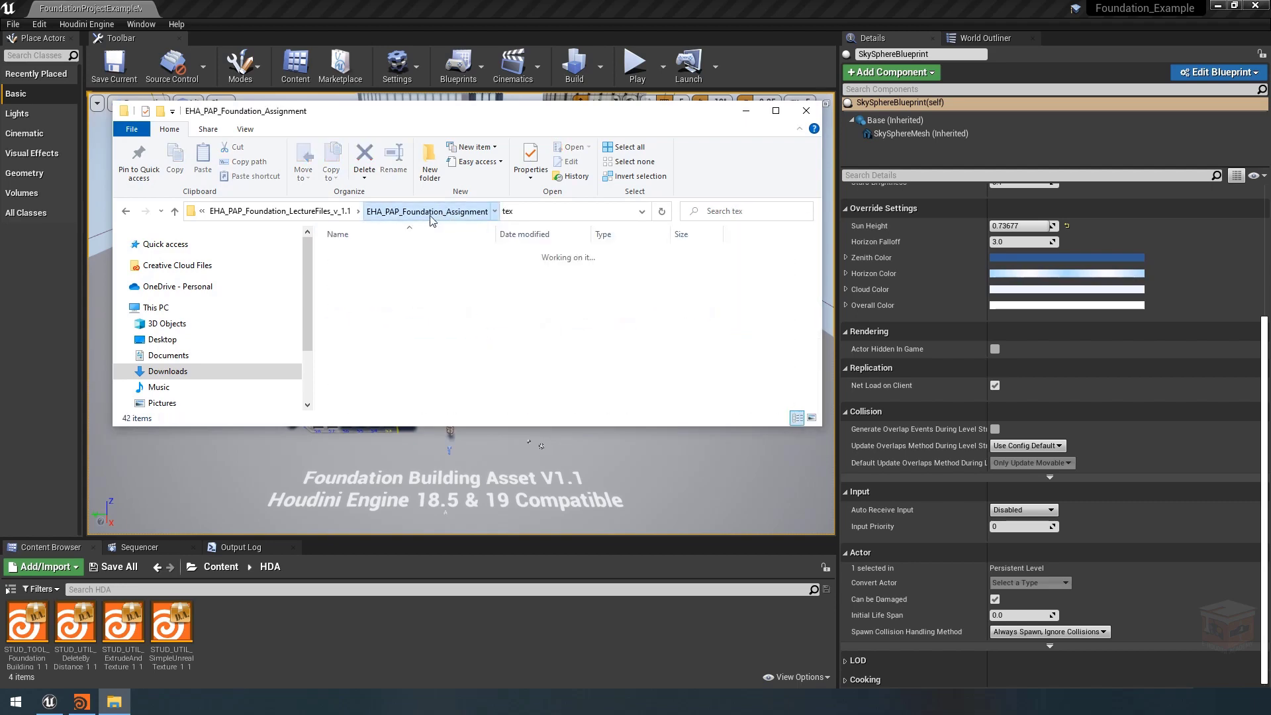
View the roof prefab models in geo/Prefabs/Roof, then return to the EHA_PAP_Foundation_Assignment folder.
{"action": "double_click", "coordinate": [361, 270]}
{"action": "double_click", "coordinate": [362, 254]}
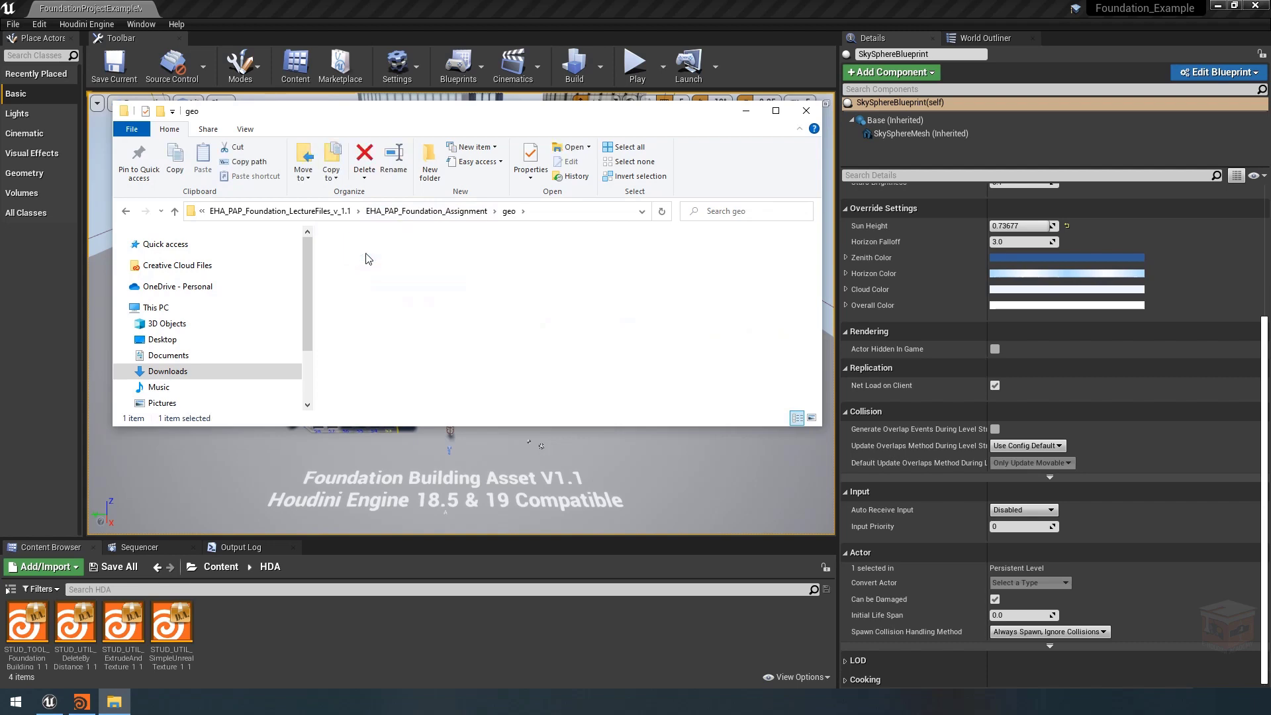
{"action": "double_click", "coordinate": [363, 254]}
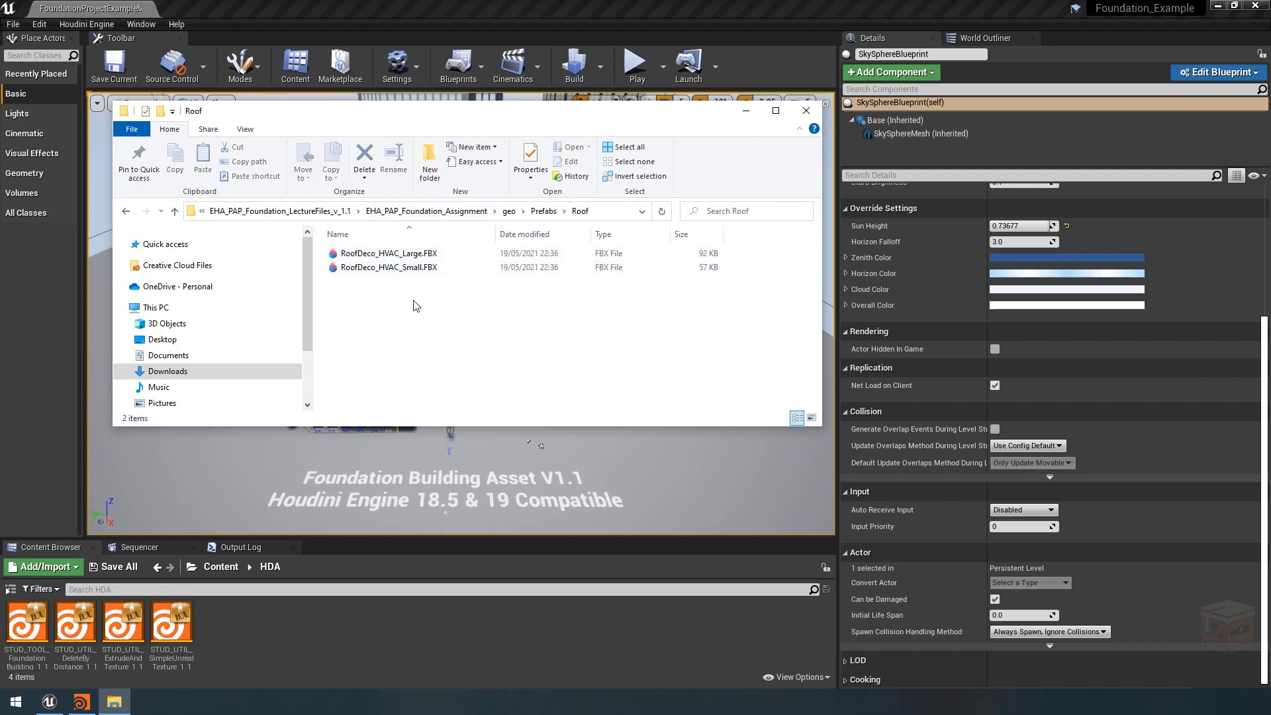
{"action": "left_click", "coordinate": [427, 210]}
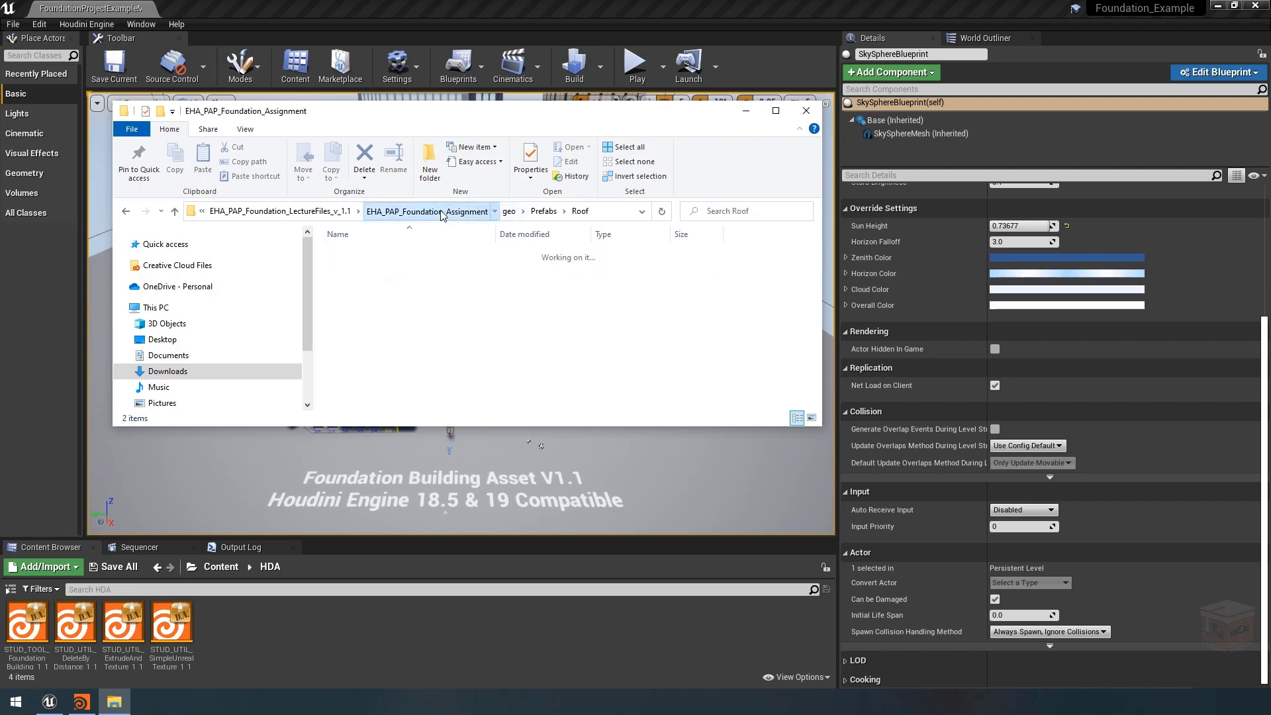
{"action": "left_click", "coordinate": [473, 362]}
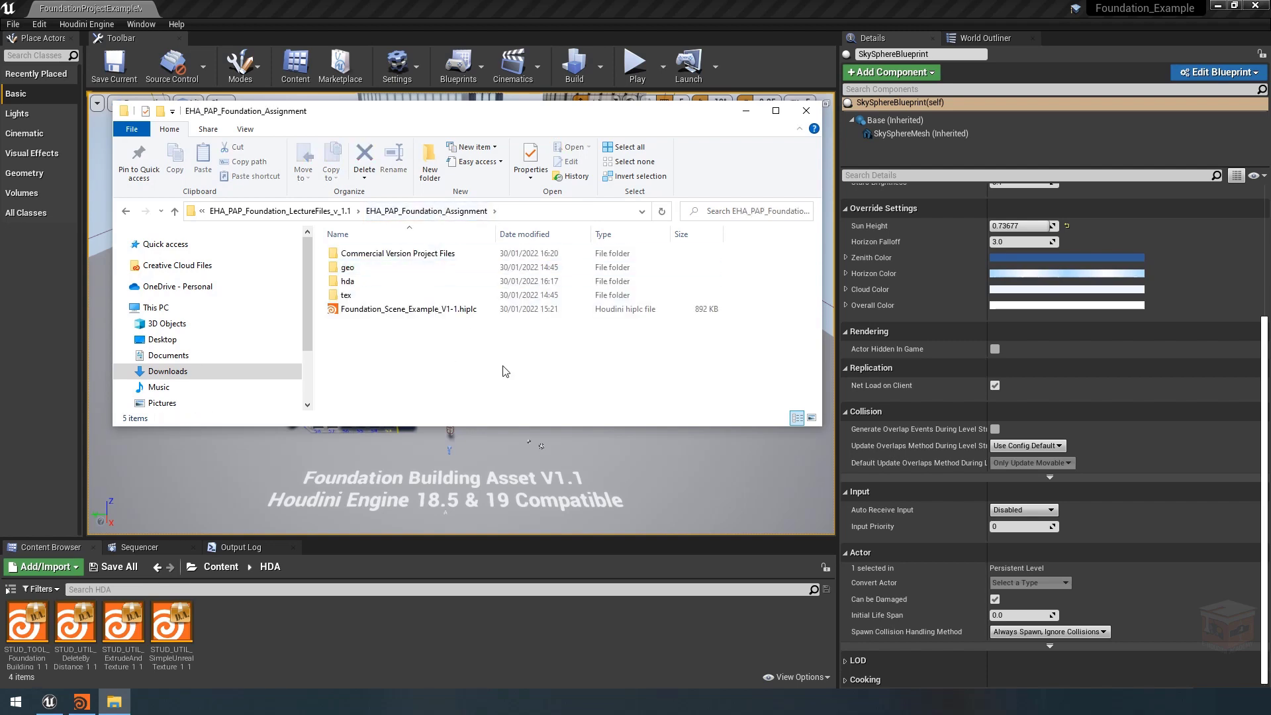
View the hda folder inside Commercial Version Project Files, then return to the EHA_PAP_Foundation_Assignment folder.
{"action": "double_click", "coordinate": [431, 255]}
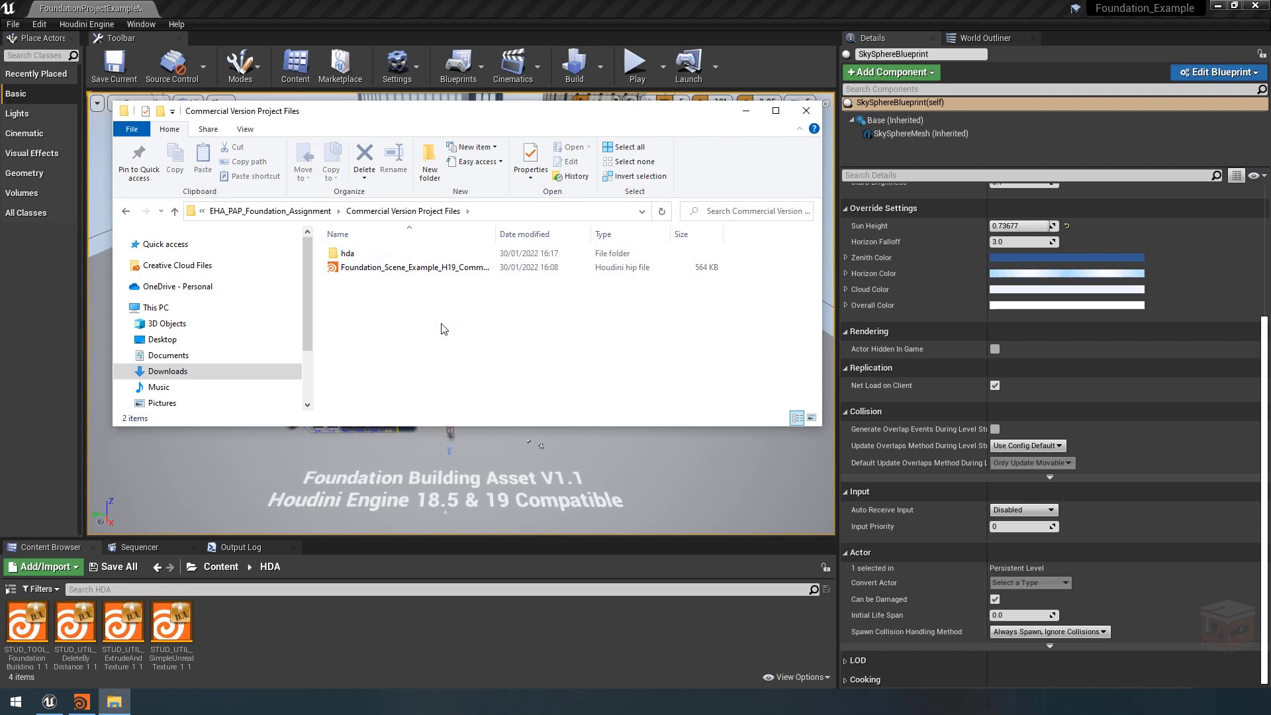
{"action": "double_click", "coordinate": [419, 255]}
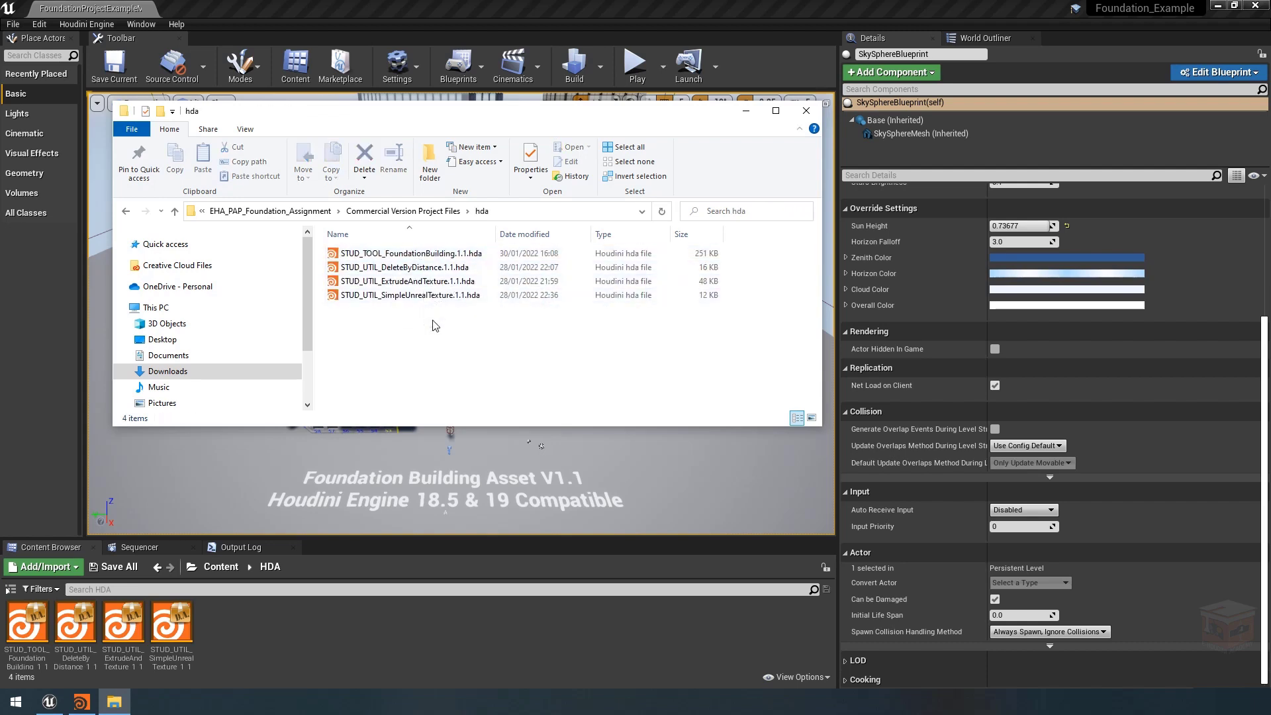
{"action": "key", "text": "alt+Left"}
{"action": "key", "text": "alt+Left"}
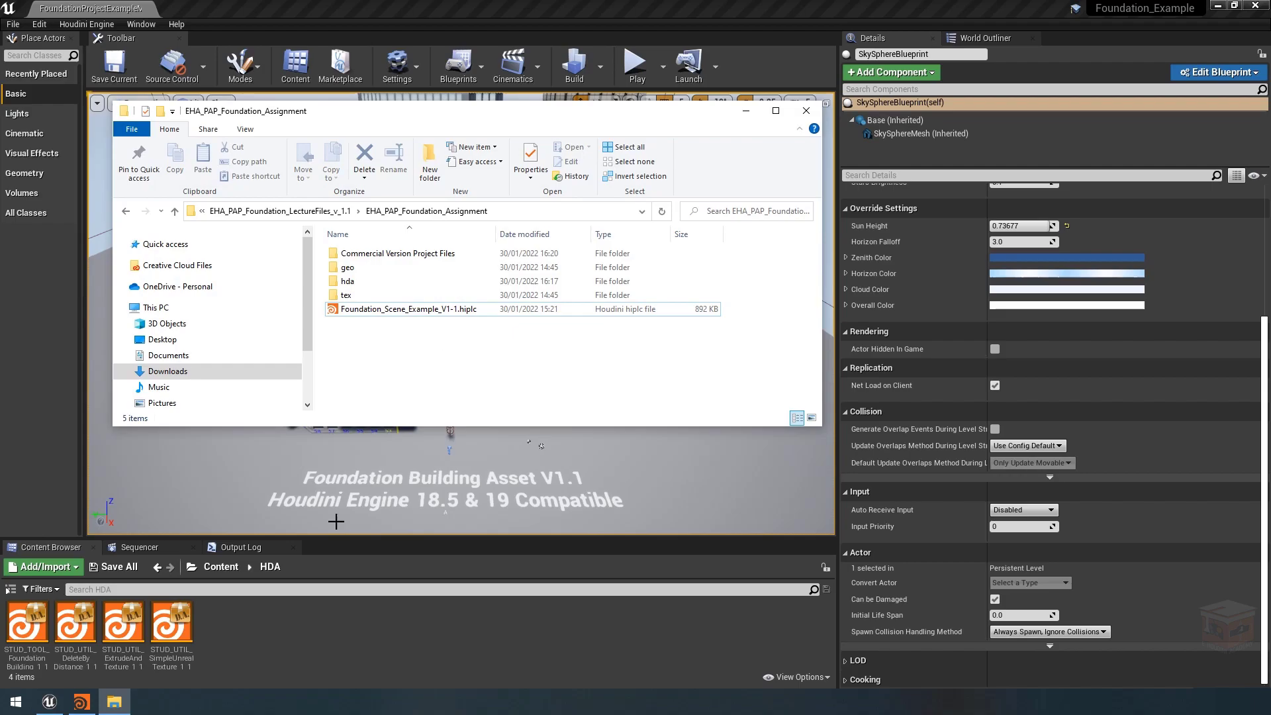
Switch to Houdini and open Foundation_Scene_Example_V1-1.hiplc from the $JOB folder, discarding the current scene's unsaved changes.
{"action": "left_click", "coordinate": [82, 702]}
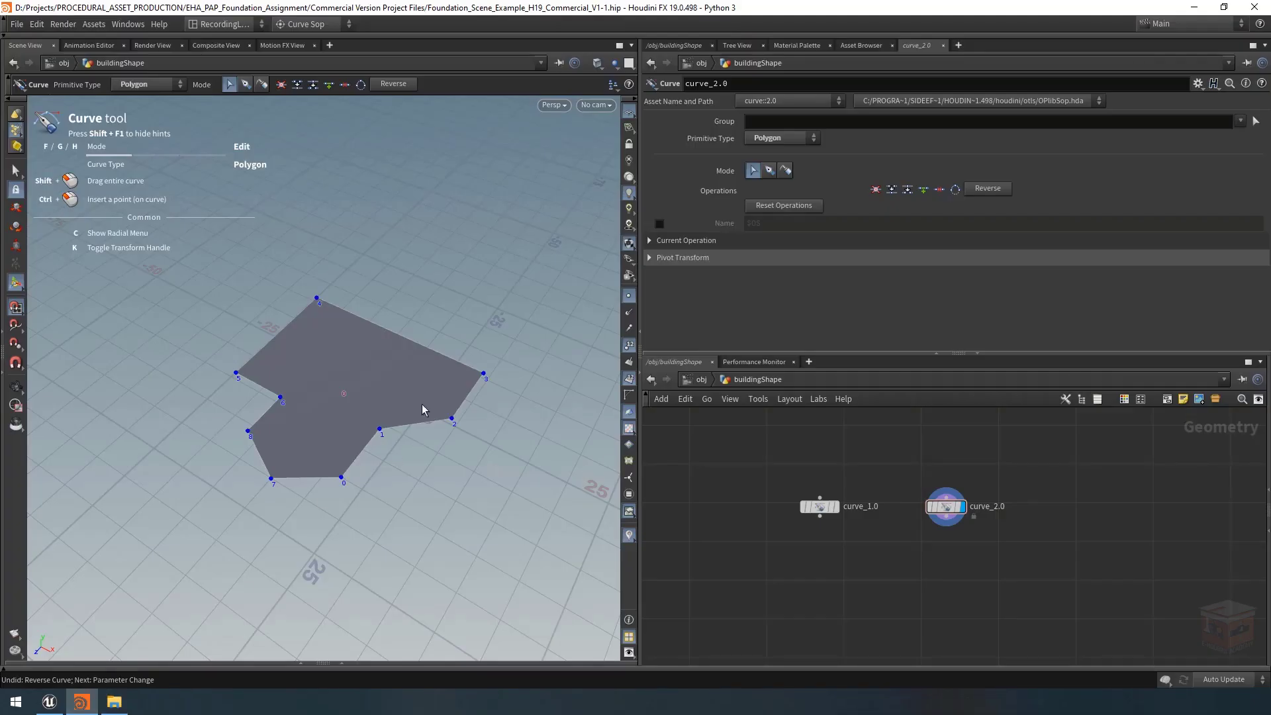
{"action": "left_click", "coordinate": [17, 25]}
{"action": "left_click", "coordinate": [30, 53]}
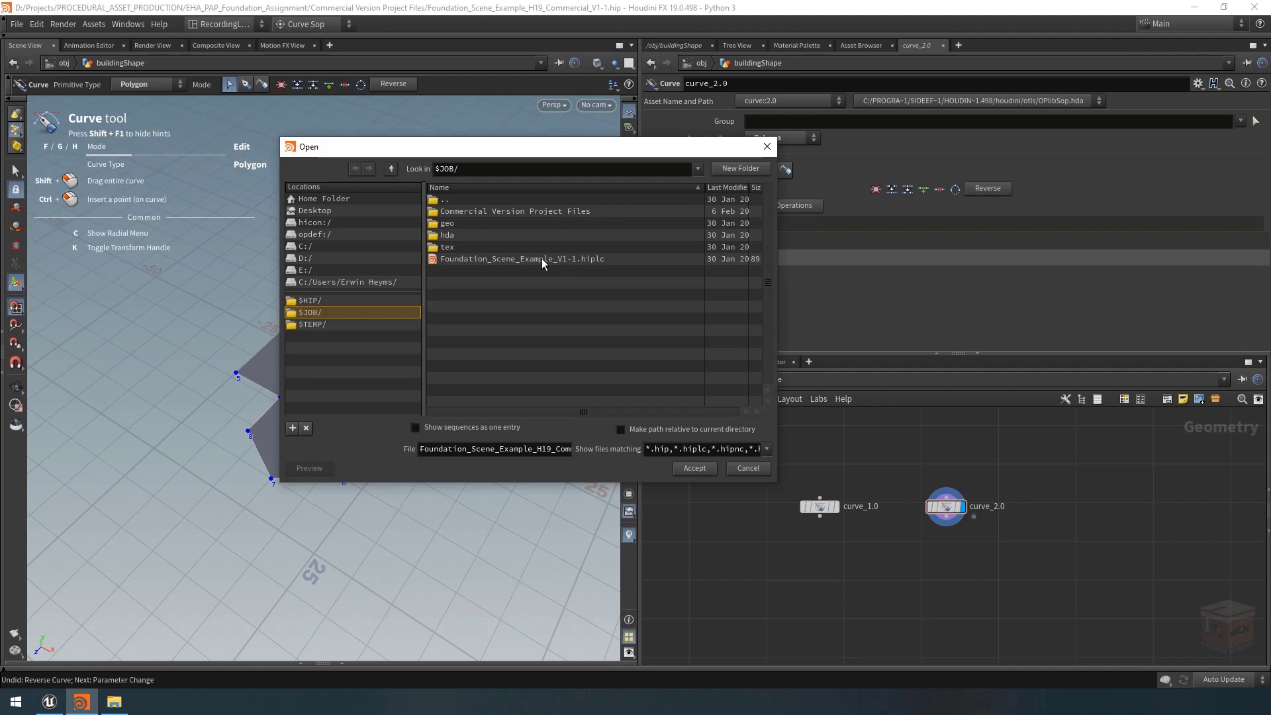
{"action": "left_click", "coordinate": [591, 260]}
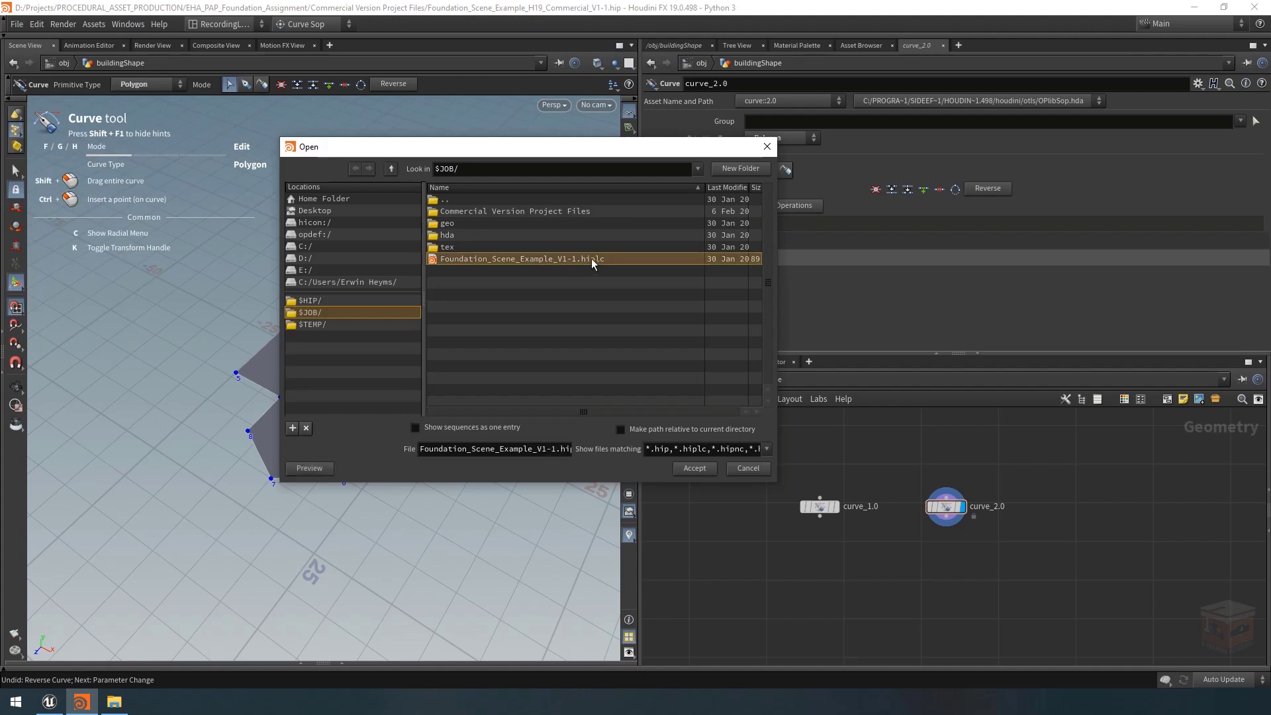
{"action": "double_click", "coordinate": [559, 210]}
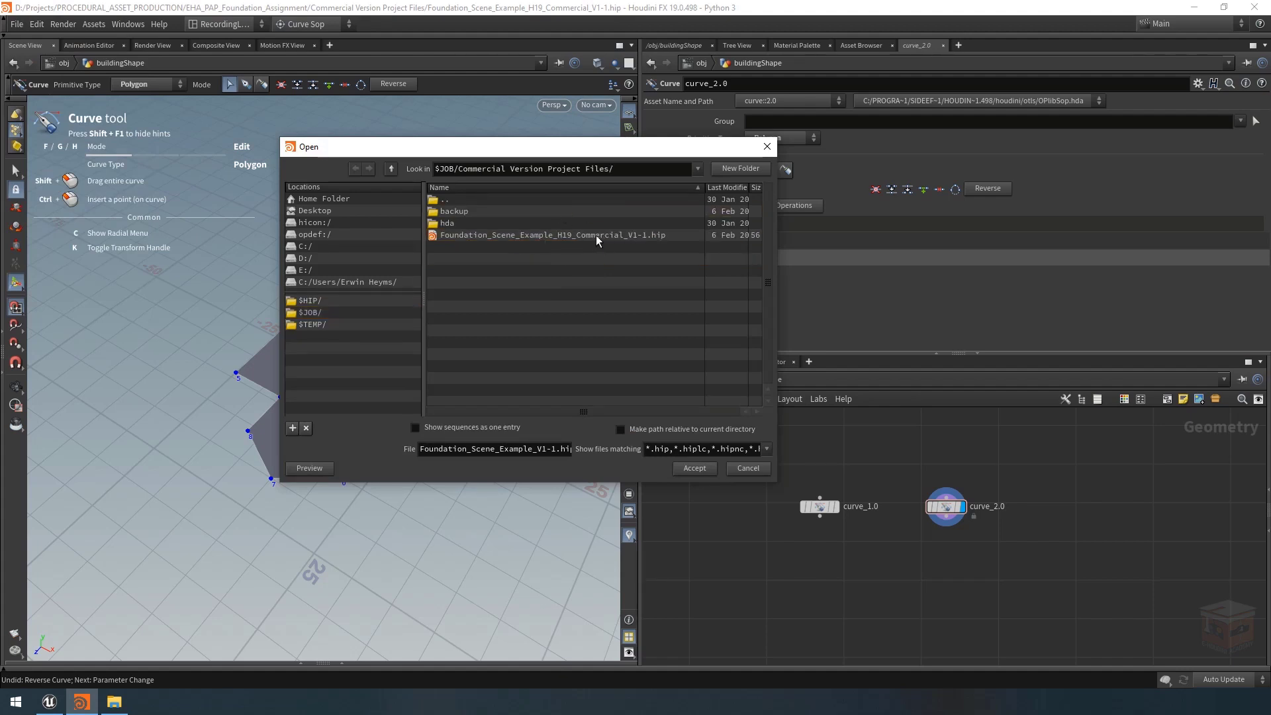
{"action": "left_click", "coordinate": [595, 236]}
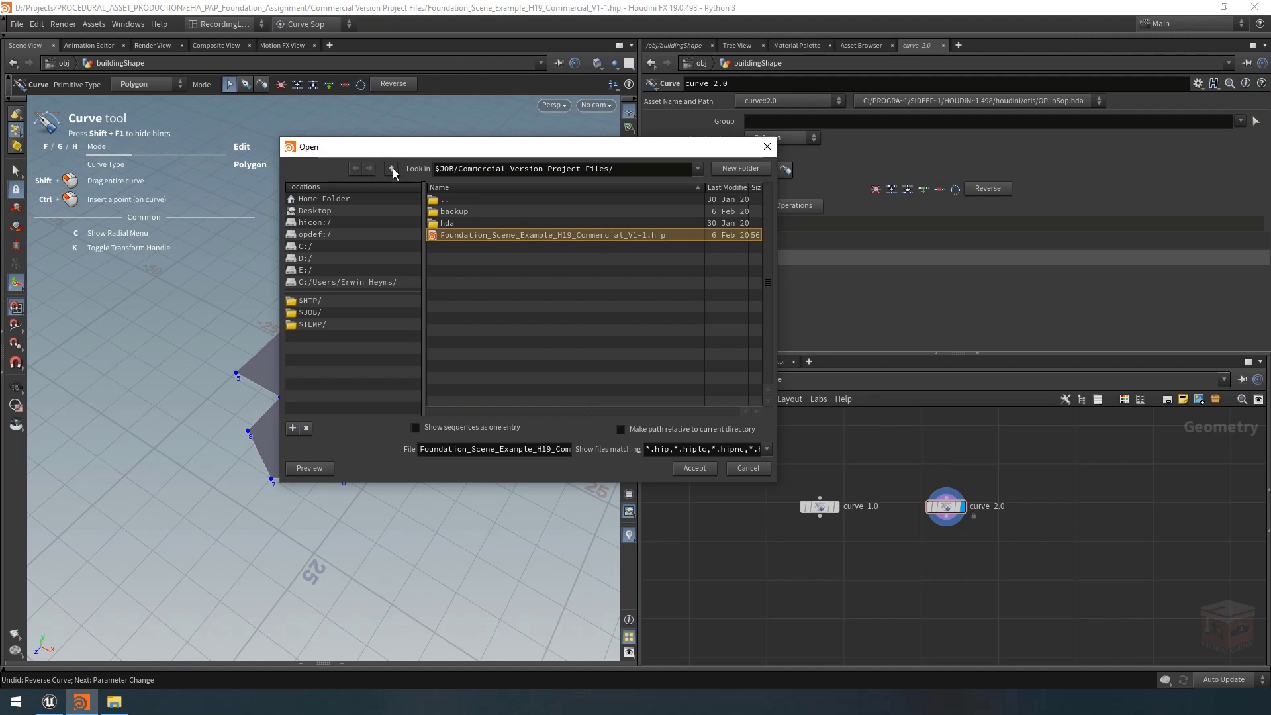
{"action": "left_click", "coordinate": [699, 468]}
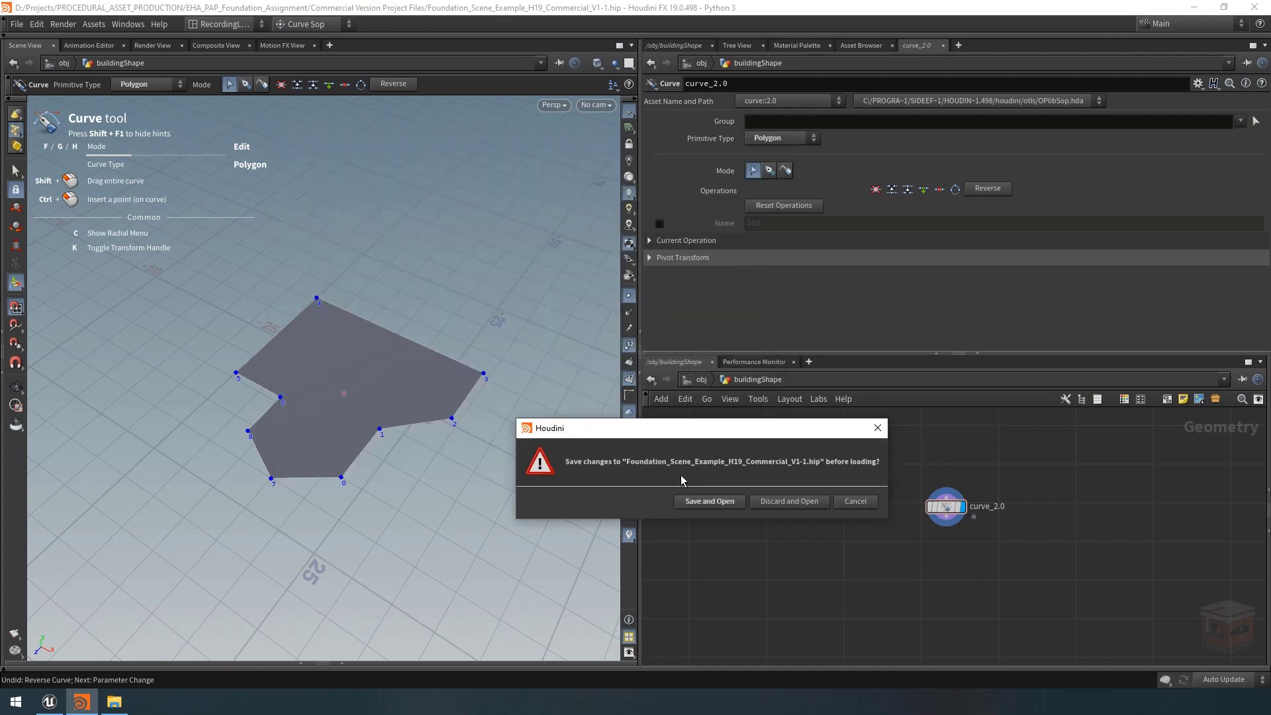
{"action": "left_click", "coordinate": [787, 501]}
{"action": "left_click", "coordinate": [817, 547]}
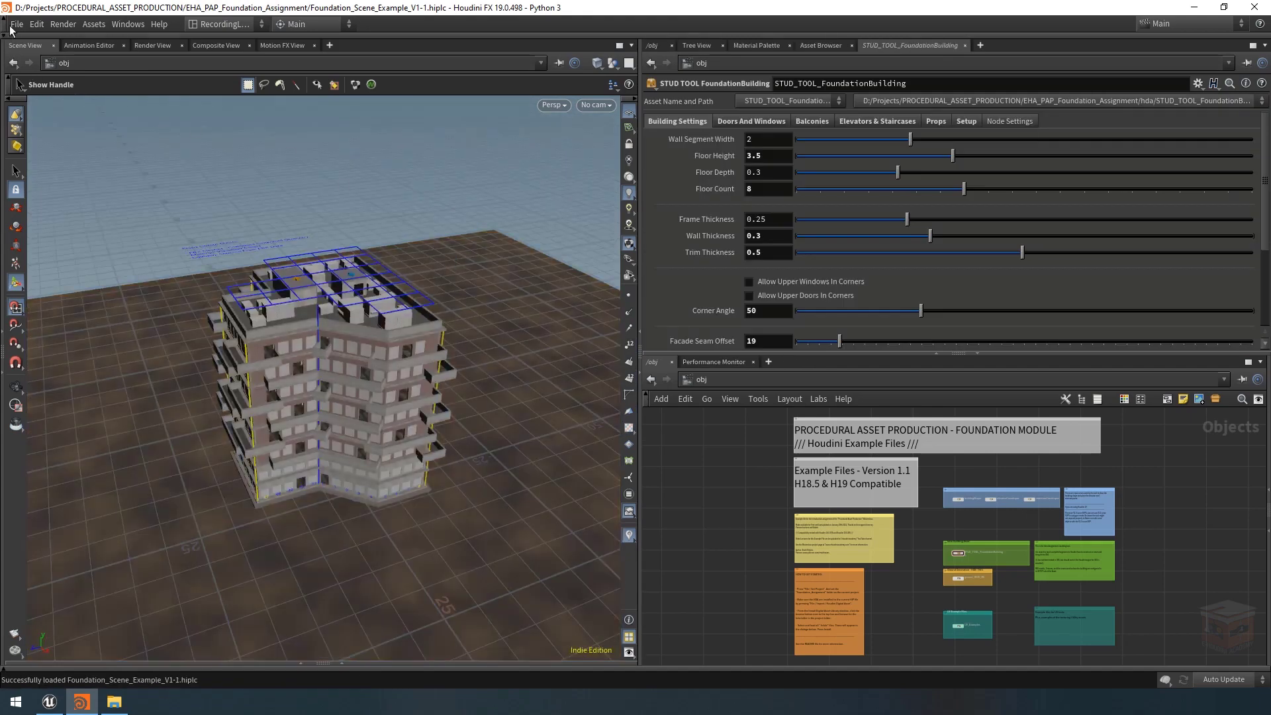
Set the Houdini project to the EHA_PAP_Foundation_Assignment folder, the parent of Commercial Version Project Files.
{"action": "left_click", "coordinate": [16, 24]}
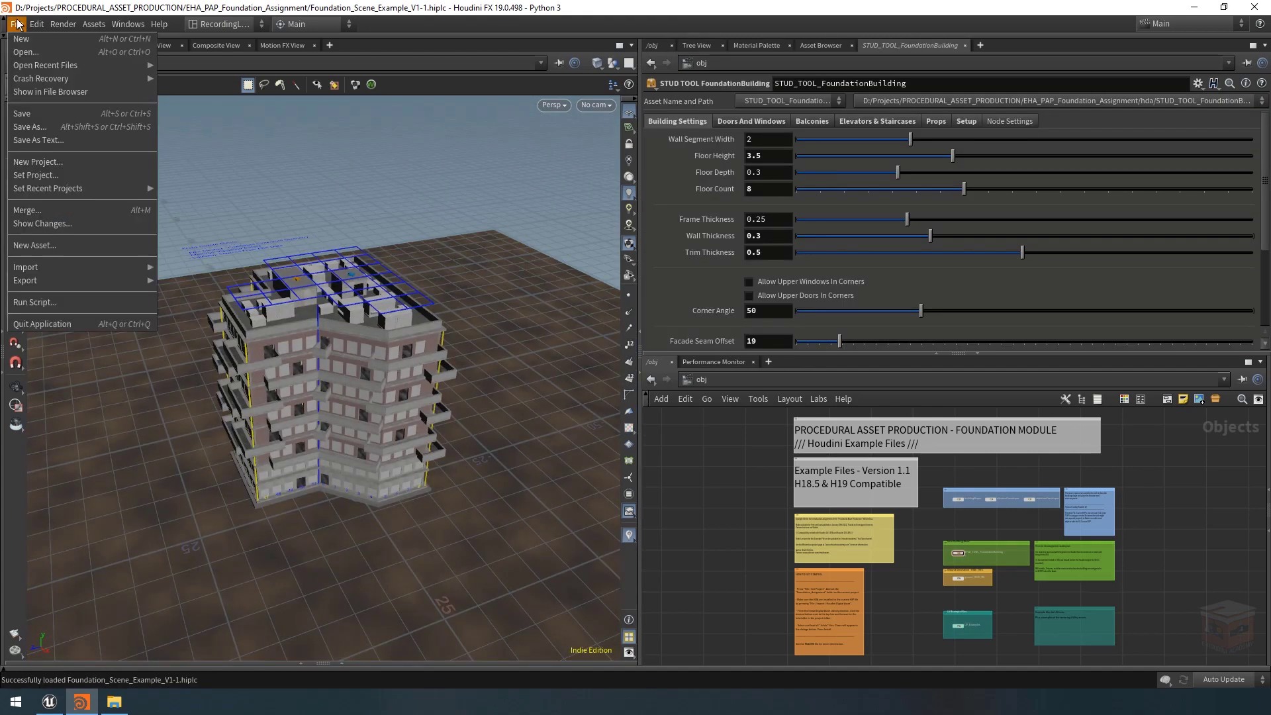
{"action": "left_click", "coordinate": [57, 175]}
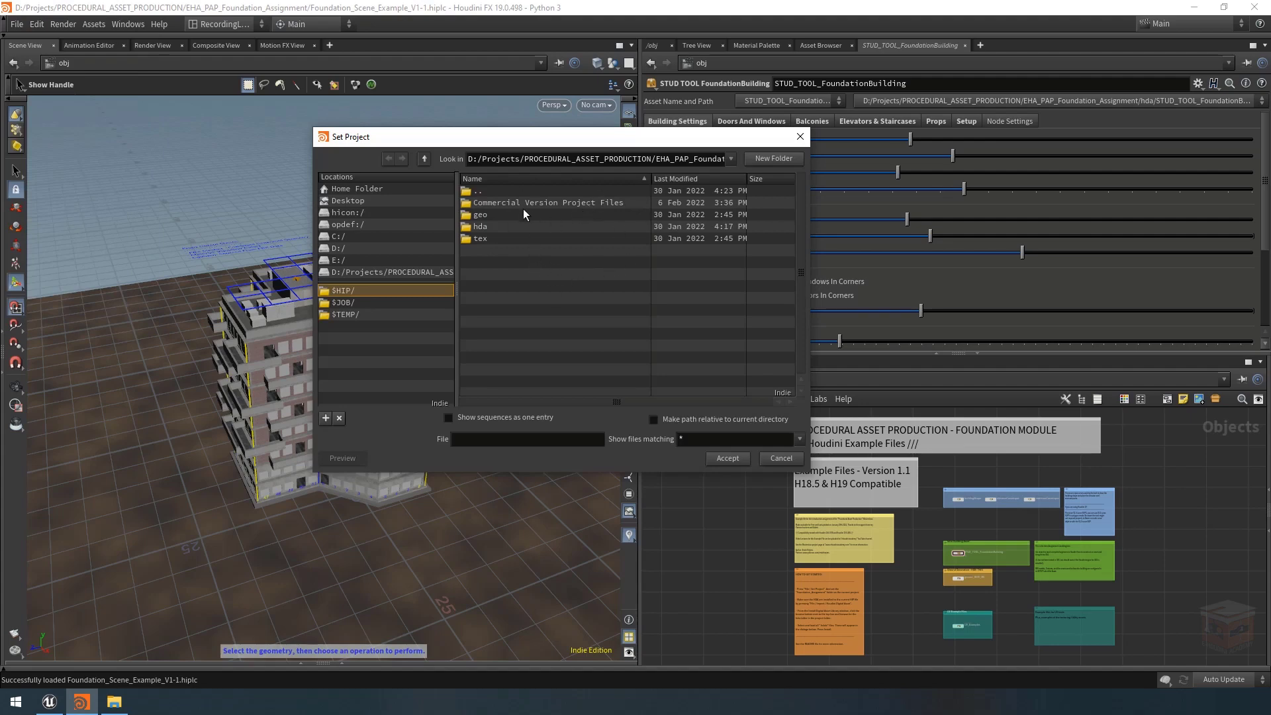
{"action": "double_click", "coordinate": [550, 201]}
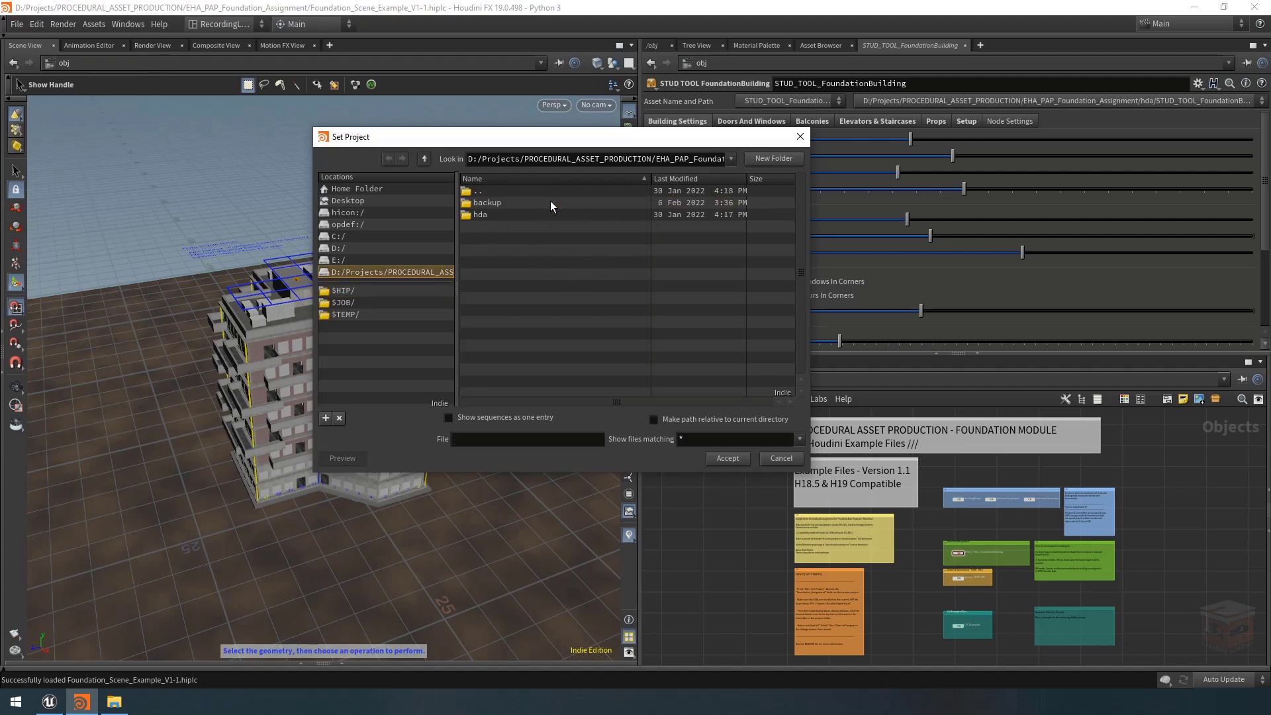
{"action": "left_click", "coordinate": [422, 160]}
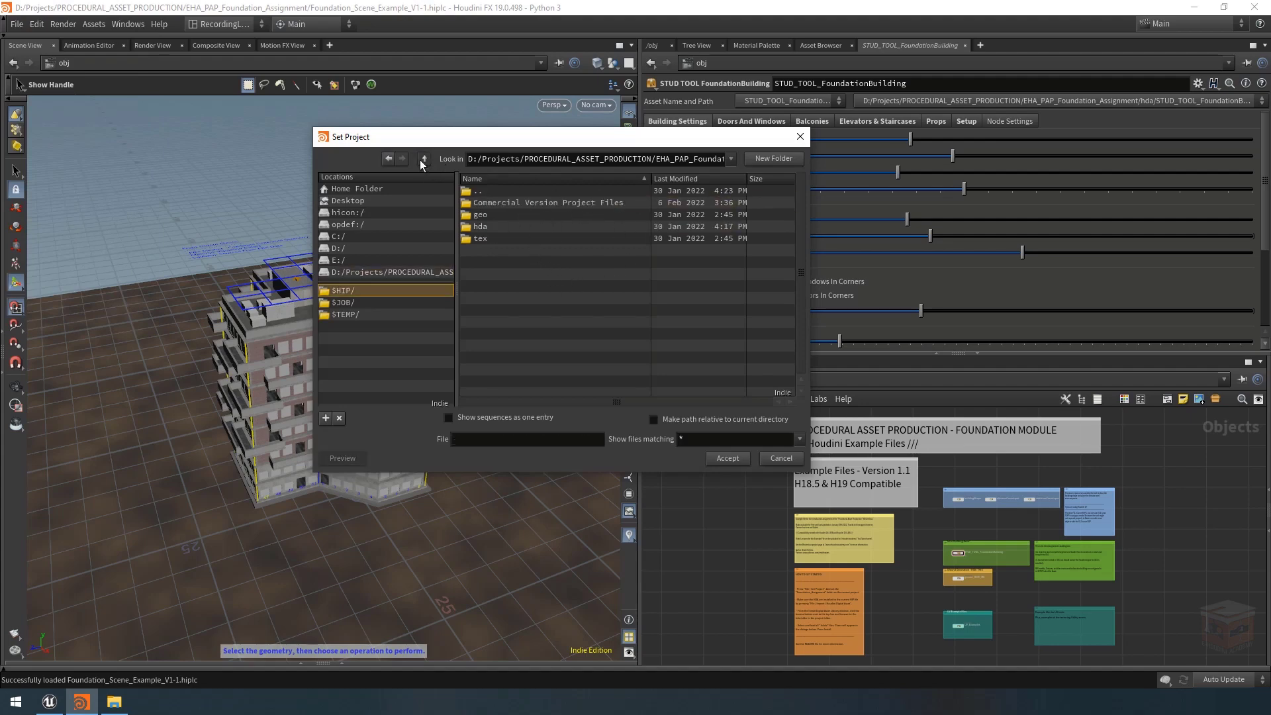
{"action": "left_click", "coordinate": [729, 458]}
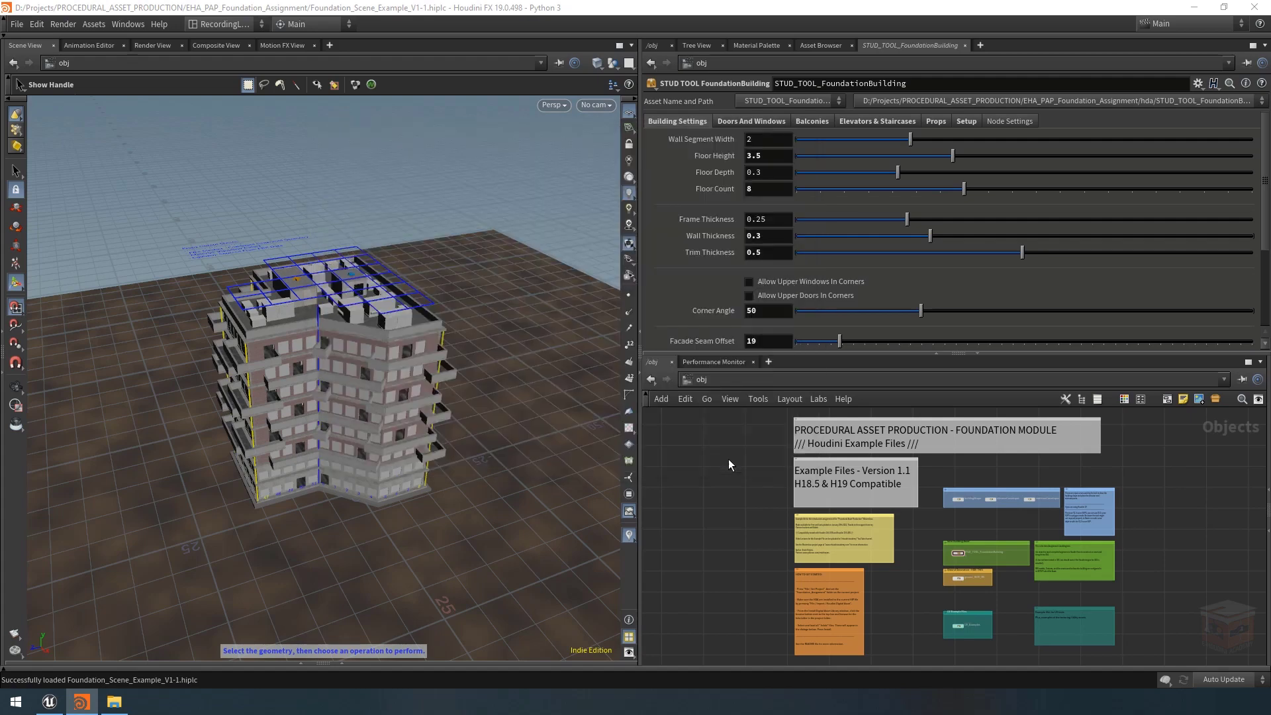
Start importing a Houdini Digital Asset and view the .hdalc files in $HIP/hda with their full names visible.
{"action": "left_click", "coordinate": [16, 25]}
{"action": "mouse_move", "coordinate": [97, 268]}
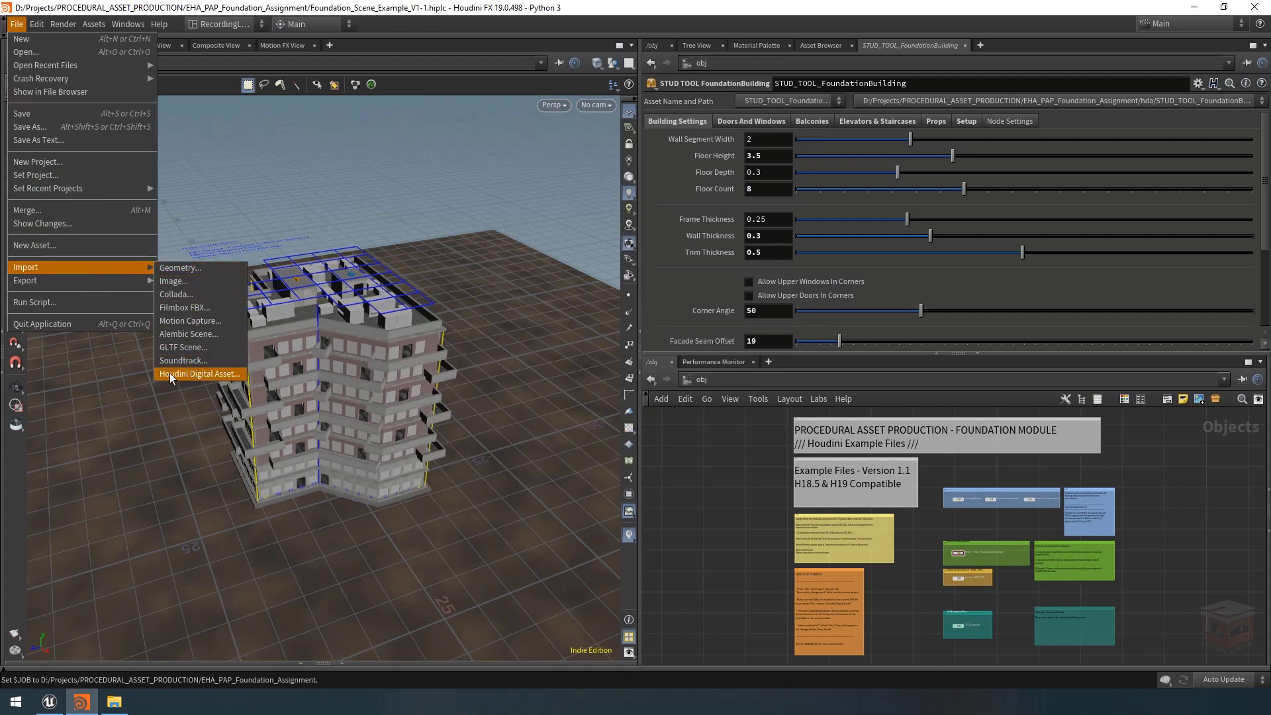
{"action": "left_click", "coordinate": [223, 374]}
{"action": "left_click", "coordinate": [396, 249]}
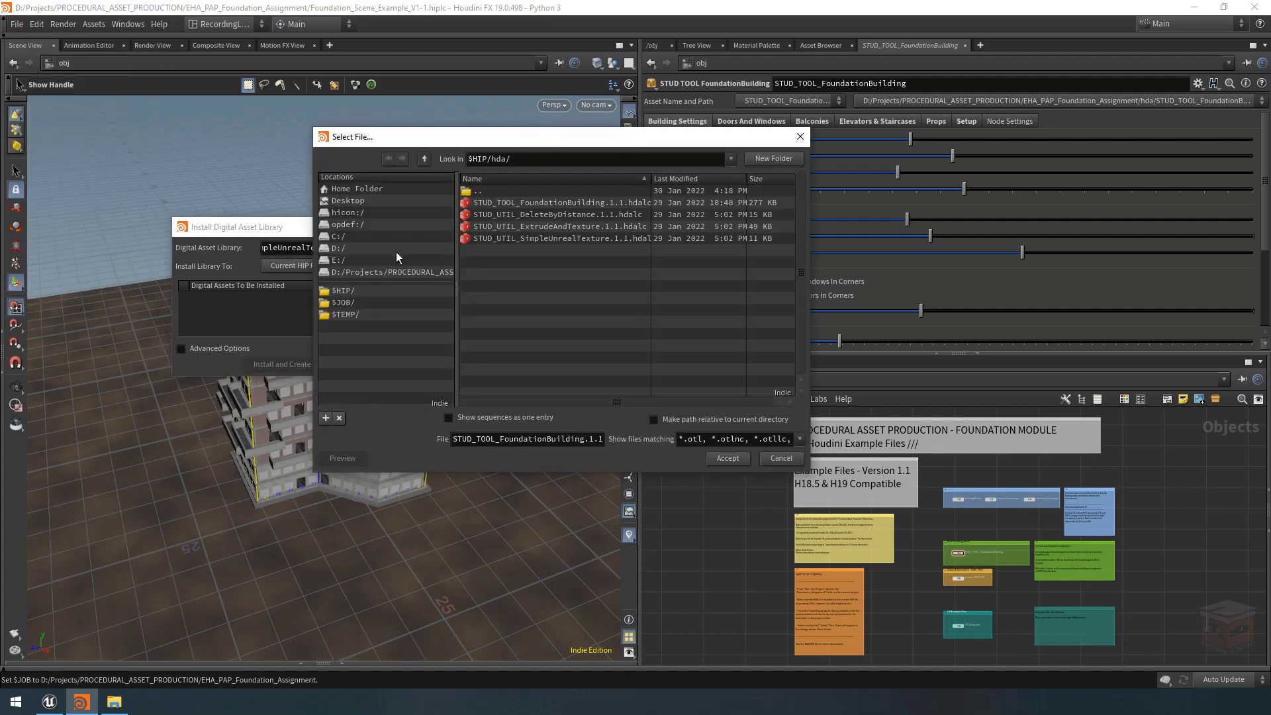
{"action": "left_click_drag", "start_coordinate": [652, 178], "coordinate": [696, 178]}
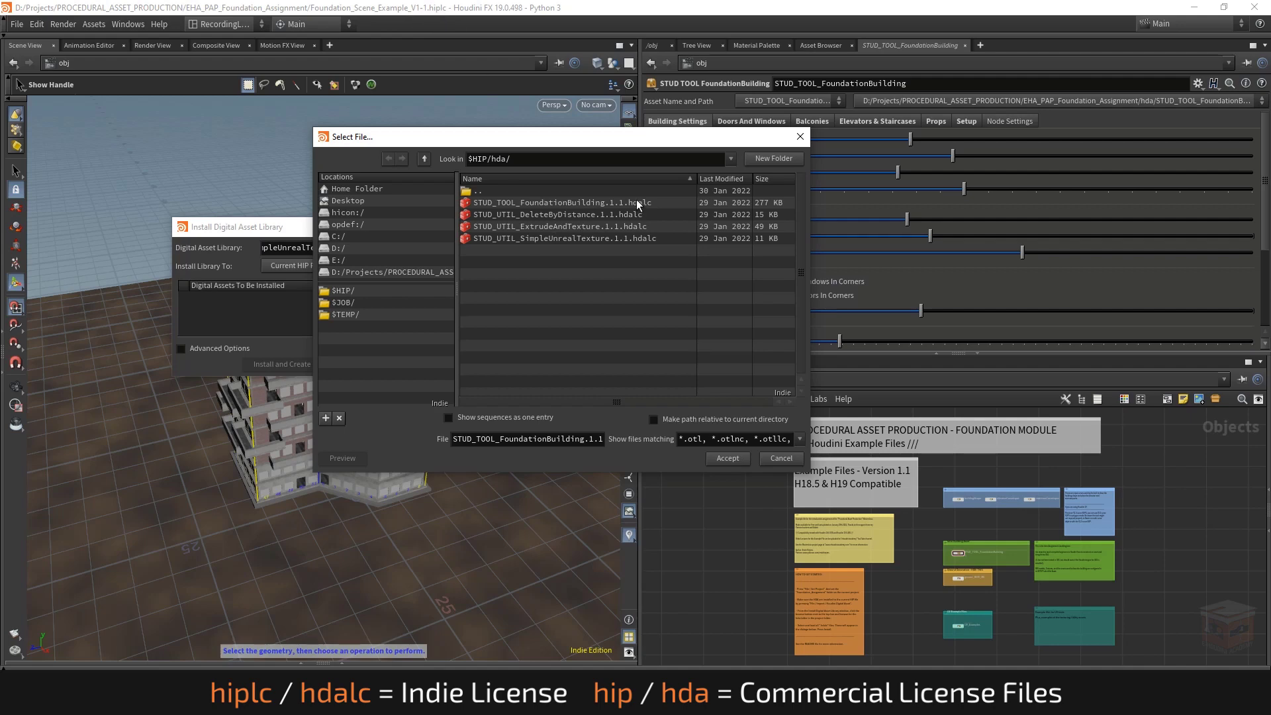
{"action": "left_click", "coordinate": [653, 201]}
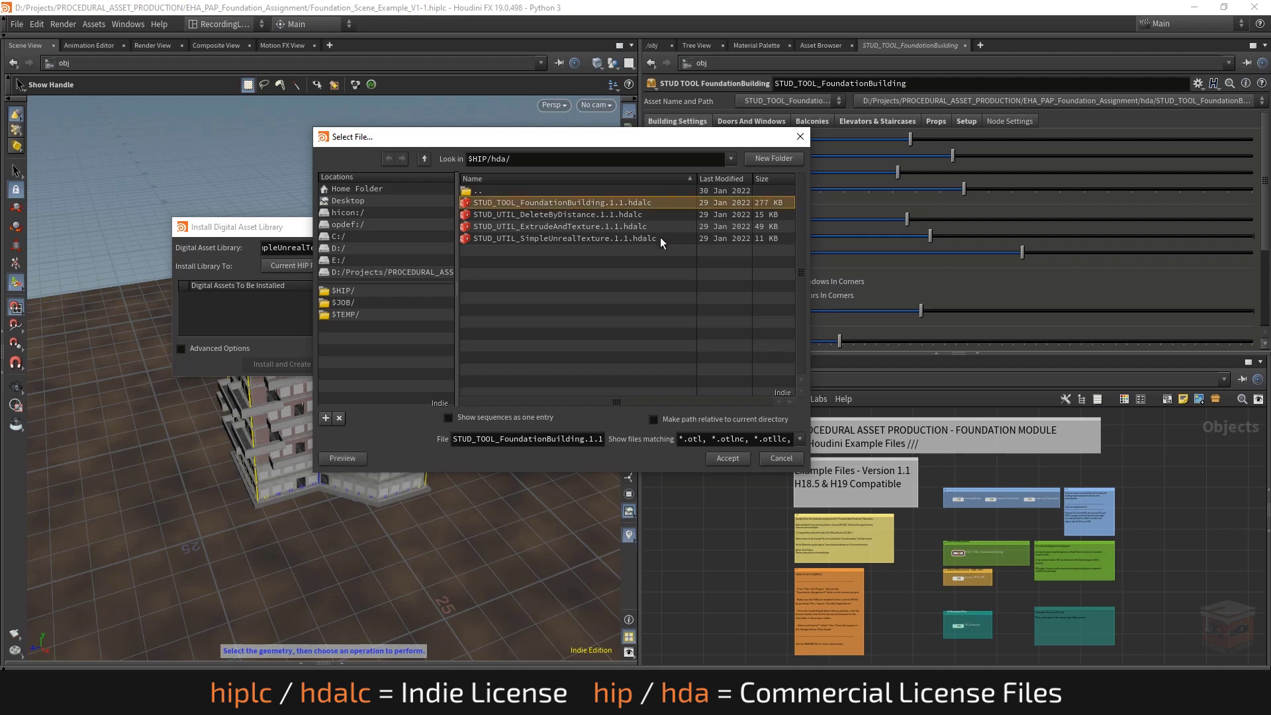
{"action": "left_click", "coordinate": [660, 237], "text": "shift"}
{"action": "left_click", "coordinate": [616, 308]}
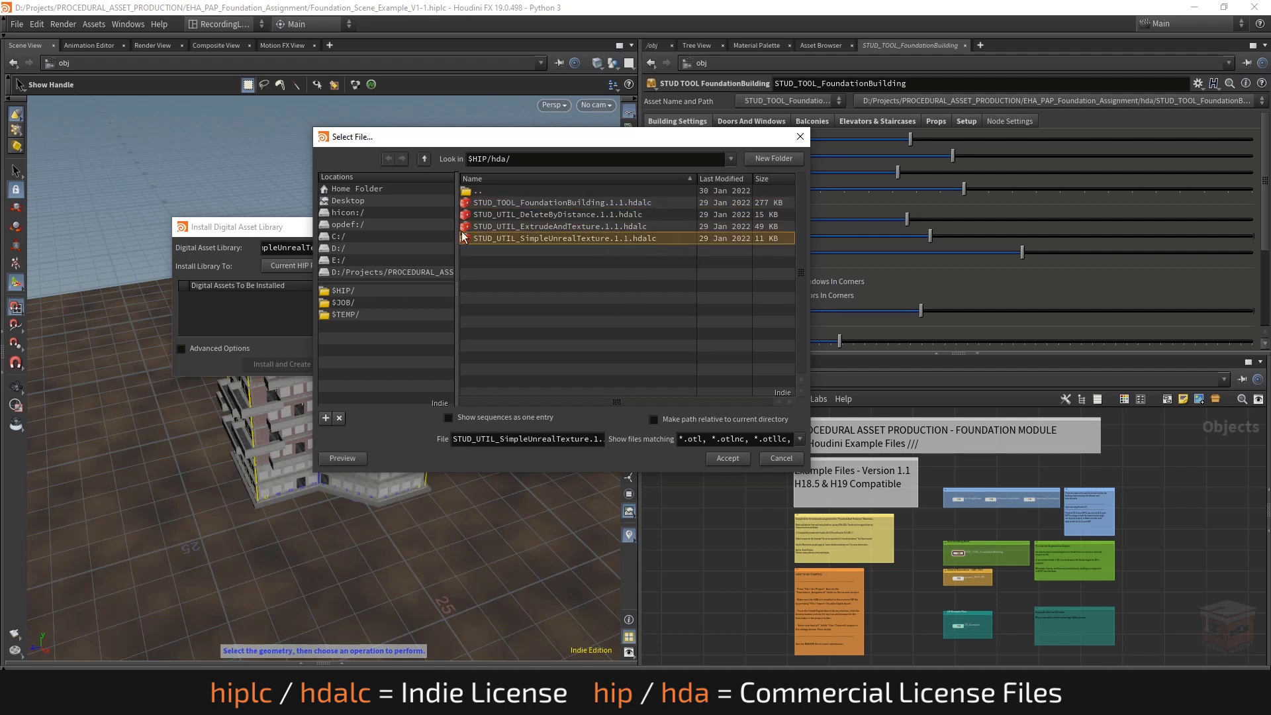
Browse to $HIP/Commercial Version Project Files/hda and view the commercial .hda asset files.
{"action": "left_click", "coordinate": [424, 159]}
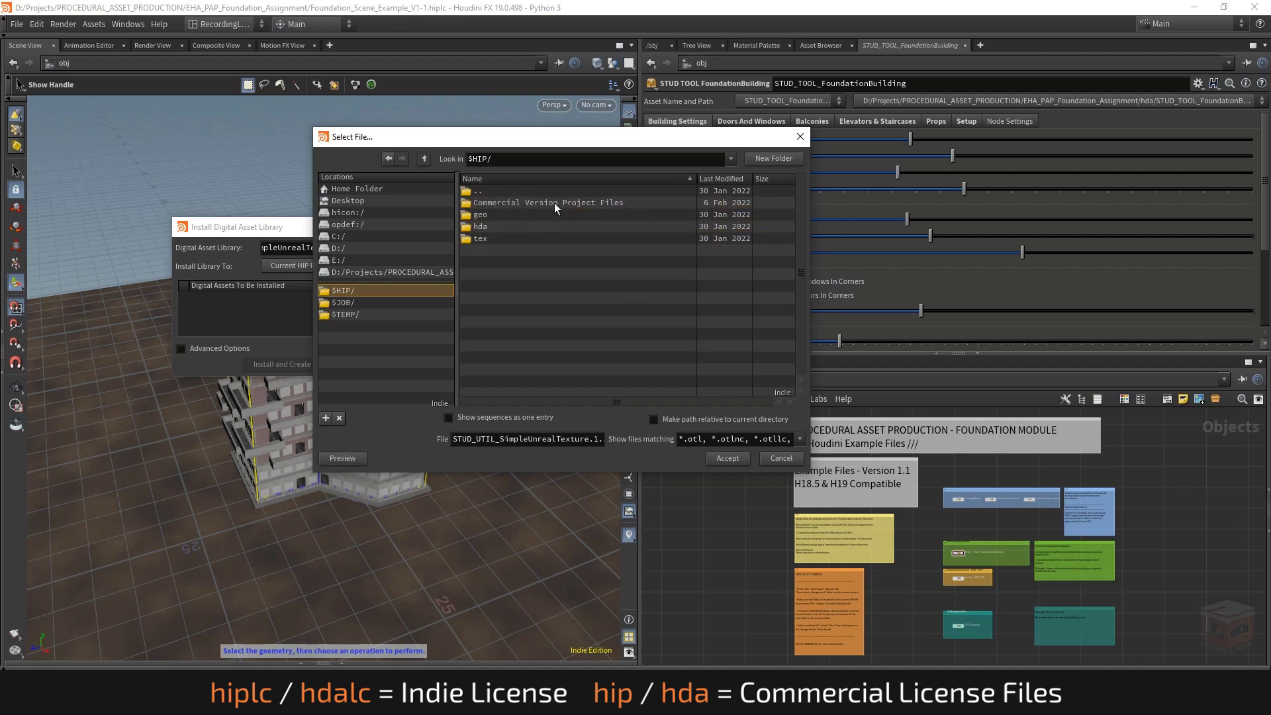
{"action": "double_click", "coordinate": [554, 203]}
{"action": "left_click", "coordinate": [496, 213]}
{"action": "double_click", "coordinate": [496, 214]}
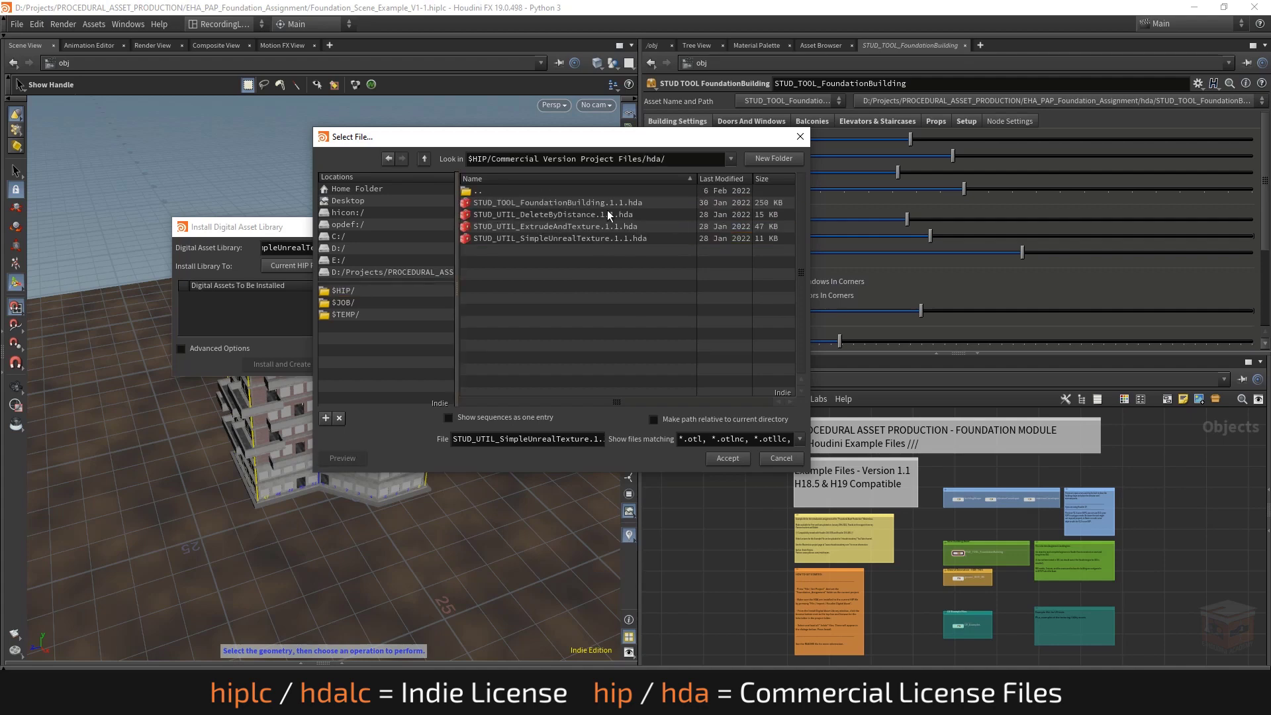
{"action": "left_click", "coordinate": [629, 202]}
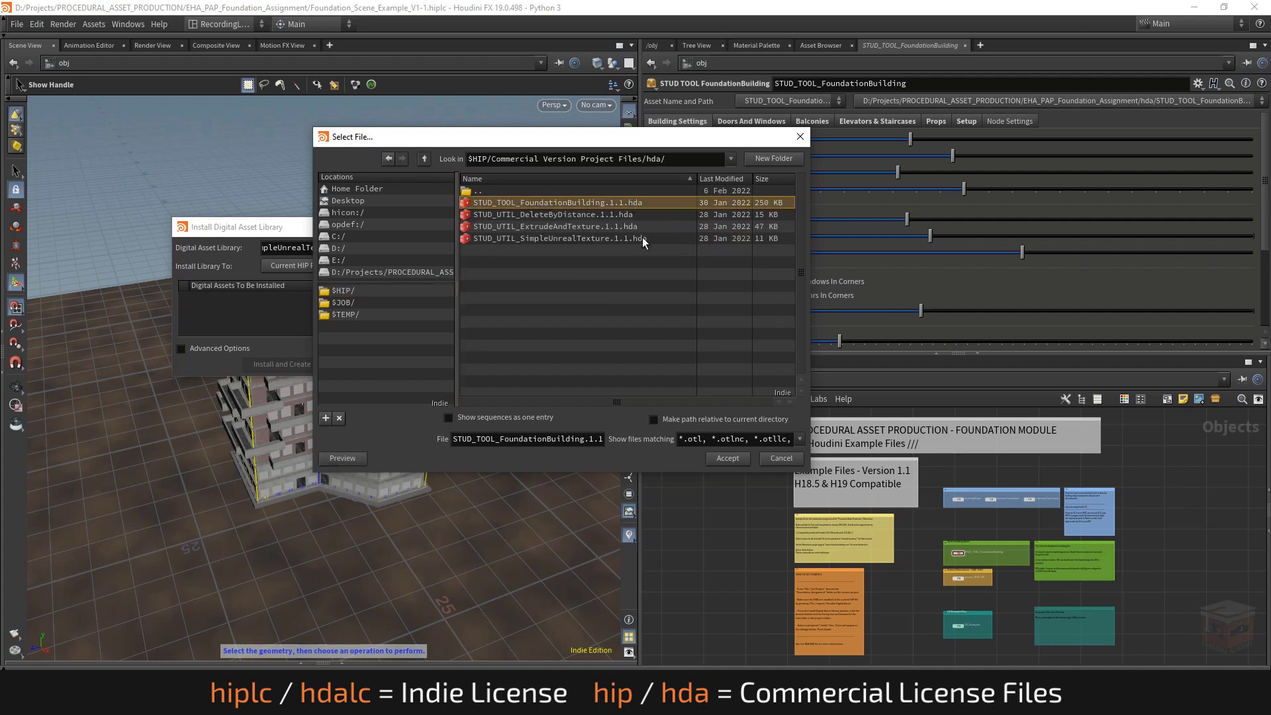
{"action": "left_click", "coordinate": [627, 255]}
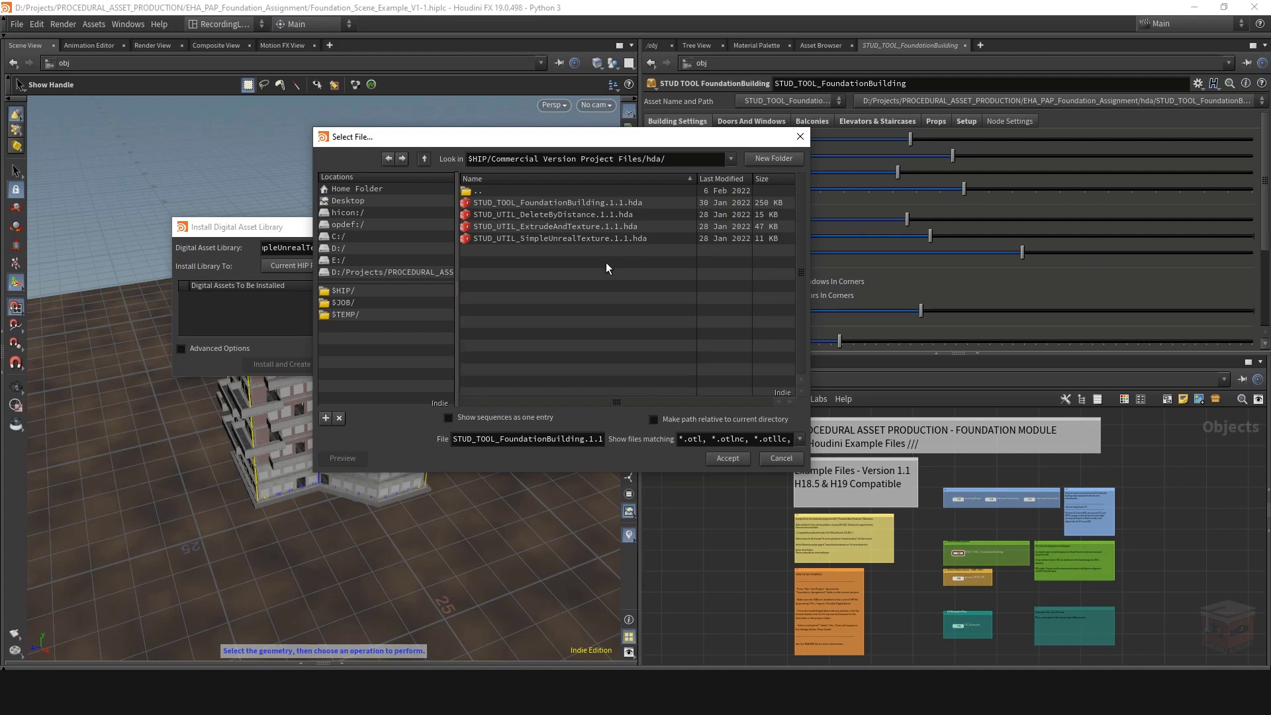
Return to the $HIP/hda folder and leave the digital asset import without installing anything.
{"action": "left_click", "coordinate": [424, 159]}
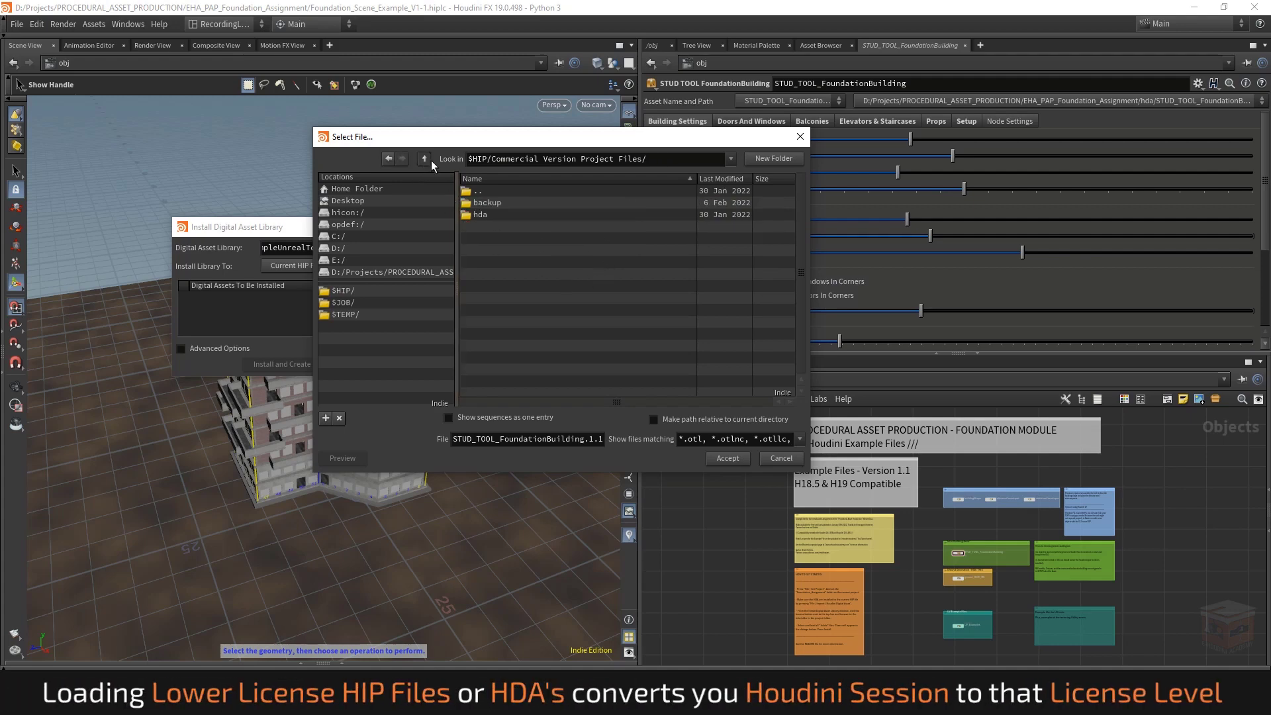
{"action": "left_click", "coordinate": [424, 160]}
{"action": "double_click", "coordinate": [511, 226]}
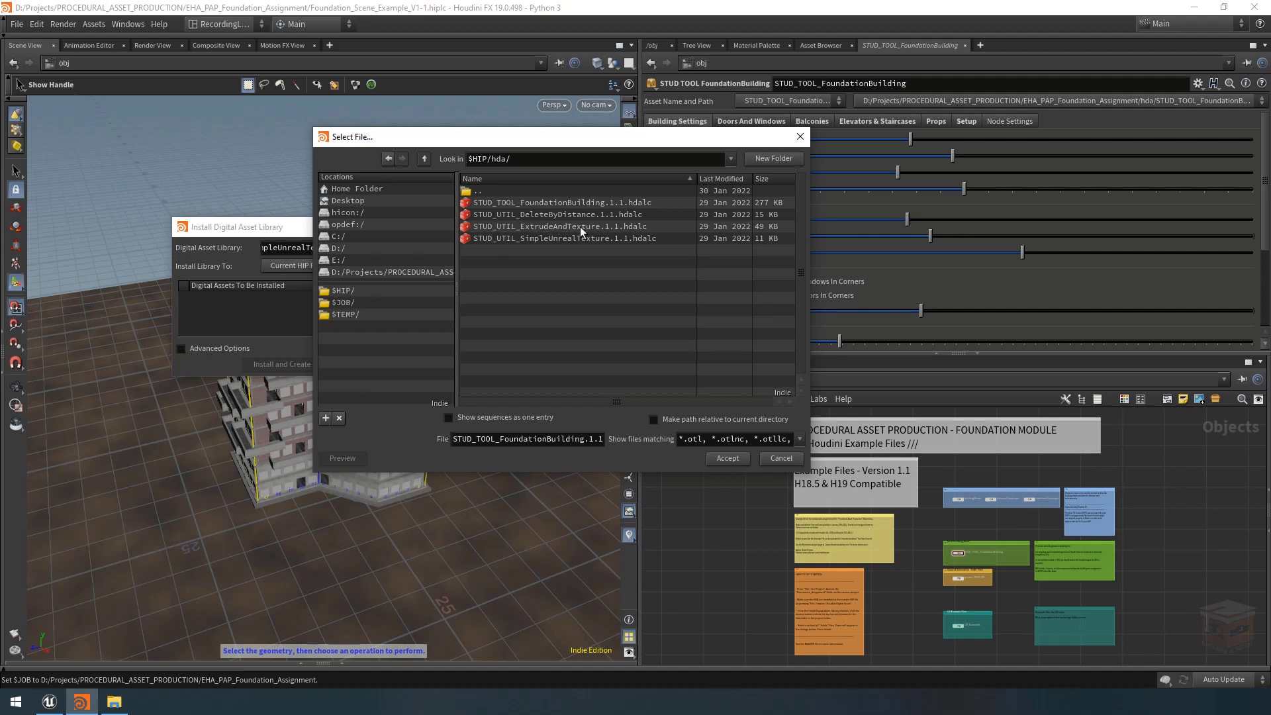
{"action": "left_click", "coordinate": [782, 459]}
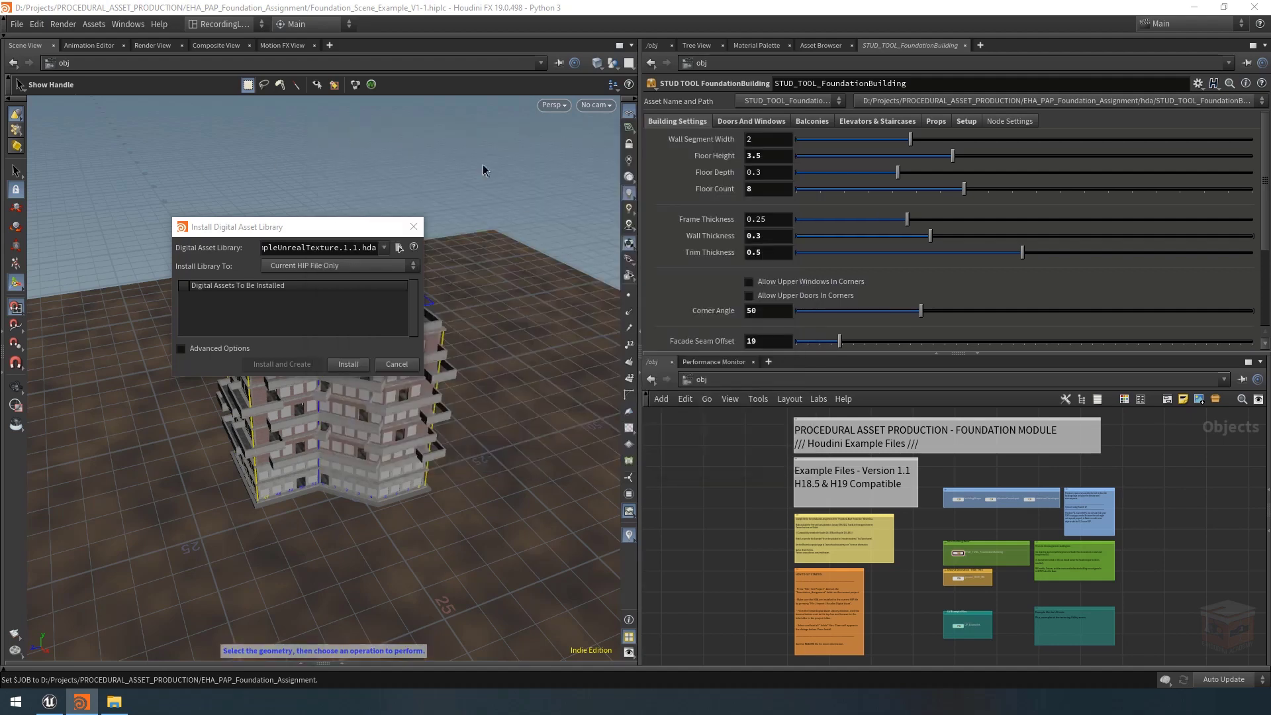
{"action": "left_click", "coordinate": [417, 225]}
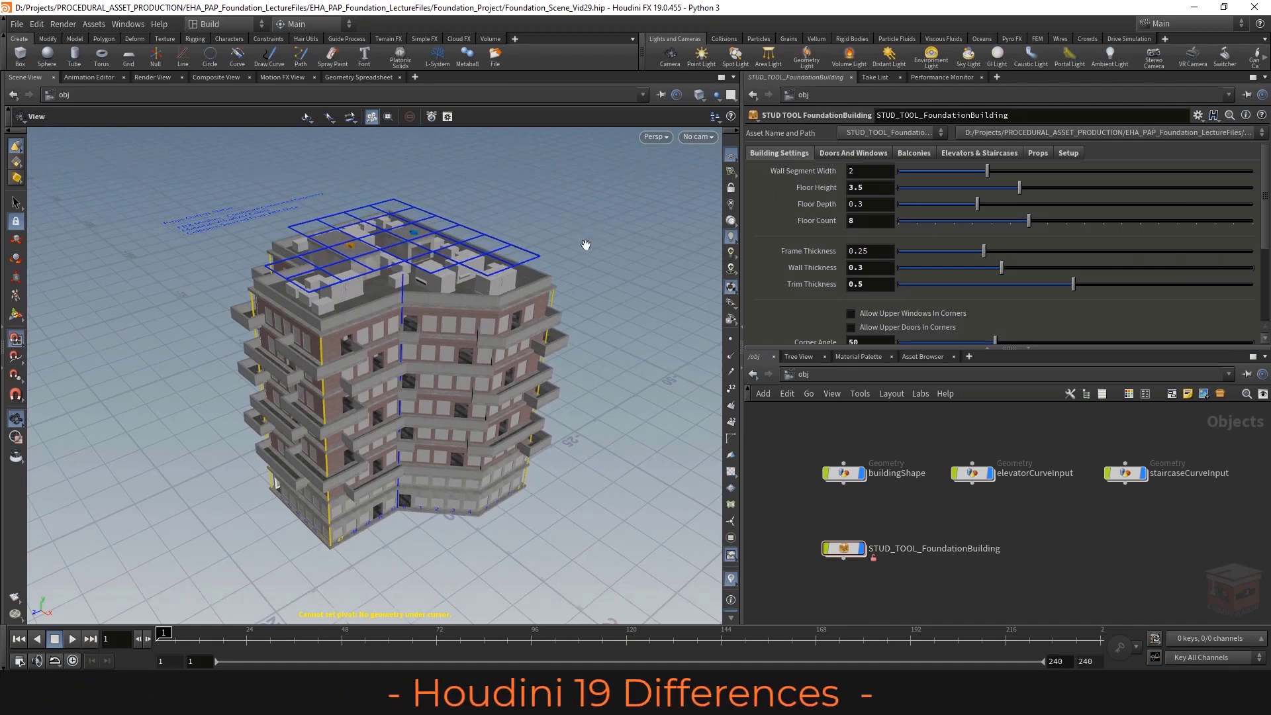
Set the FoundationBuilding tool's Floor Height to 4 and its Floor Count to 6.
{"action": "left_click_drag", "start_coordinate": [866, 188], "coordinate": [815, 188]}
{"action": "type", "text": "4"}
{"action": "key", "text": "Return"}
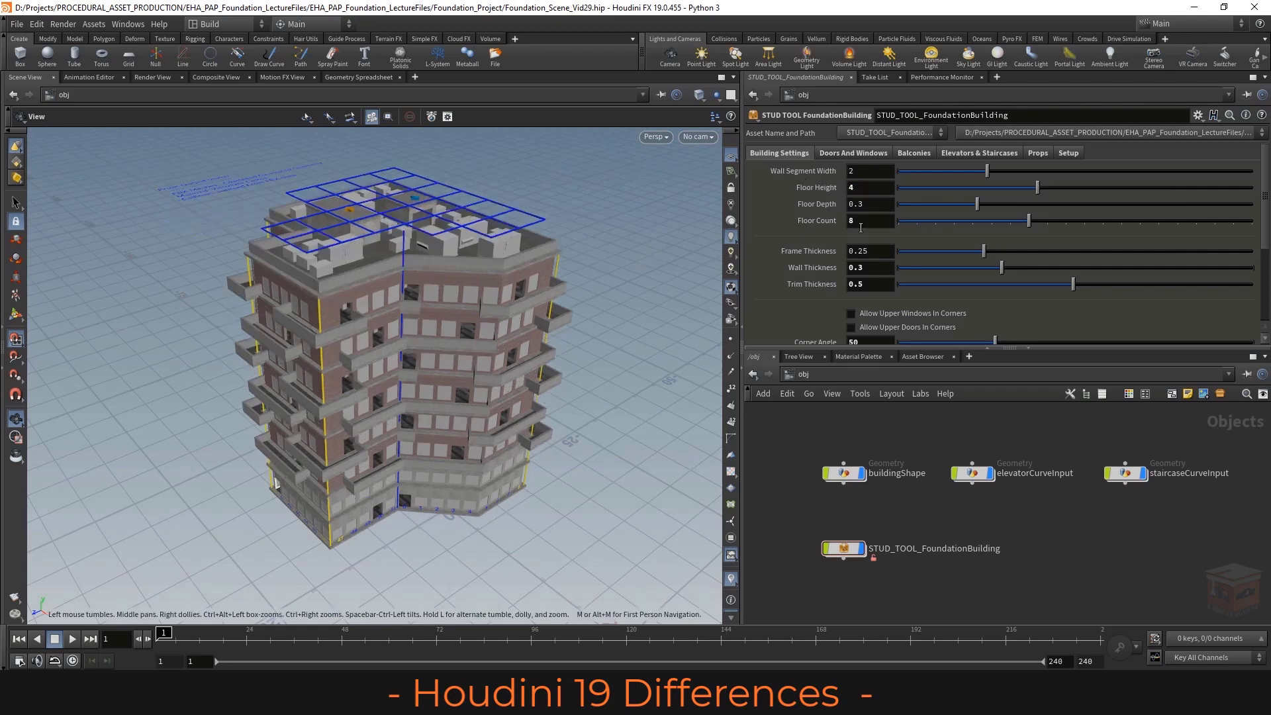
{"action": "left_click_drag", "start_coordinate": [875, 218], "coordinate": [811, 221]}
{"action": "type", "text": "6"}
{"action": "key", "text": "Return"}
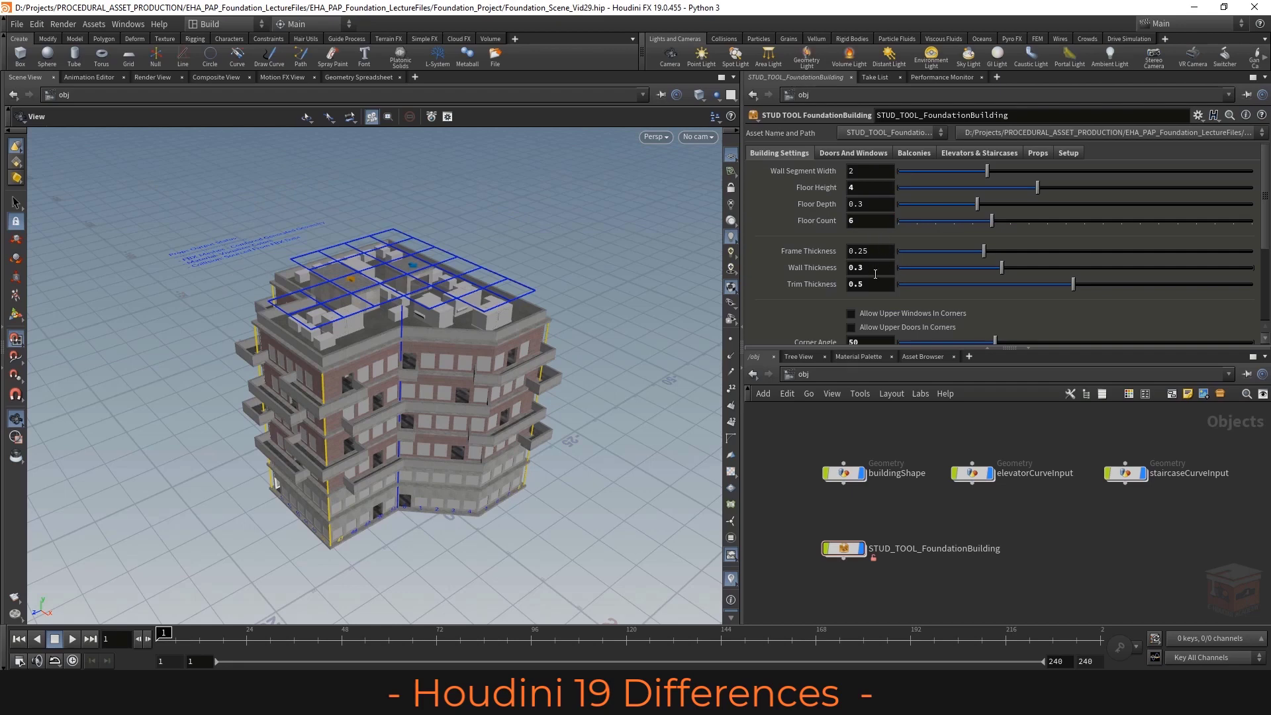
Set the FoundationBuilding tool's Wall Thickness to 0.2.
{"action": "left_click", "coordinate": [874, 268]}
{"action": "type", "text": "0.2"}
{"action": "key", "text": "Return"}
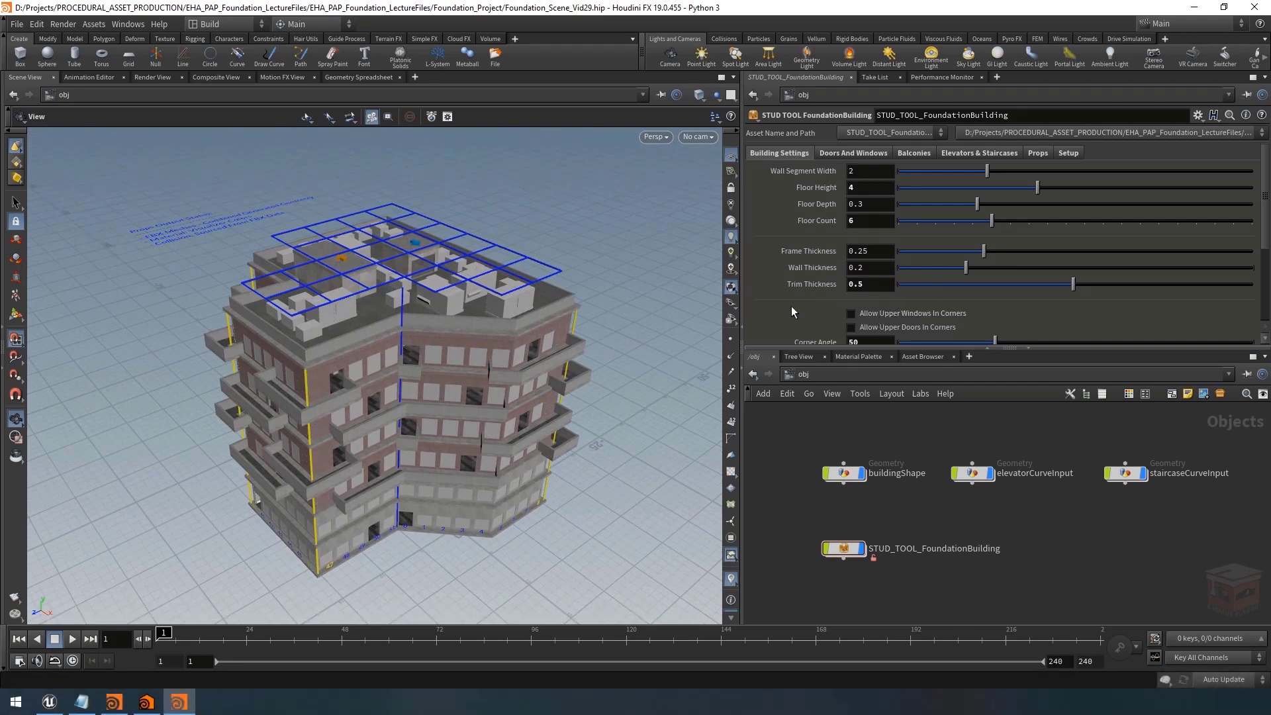
{"action": "left_click_drag", "start_coordinate": [575, 290], "coordinate": [501, 238]}
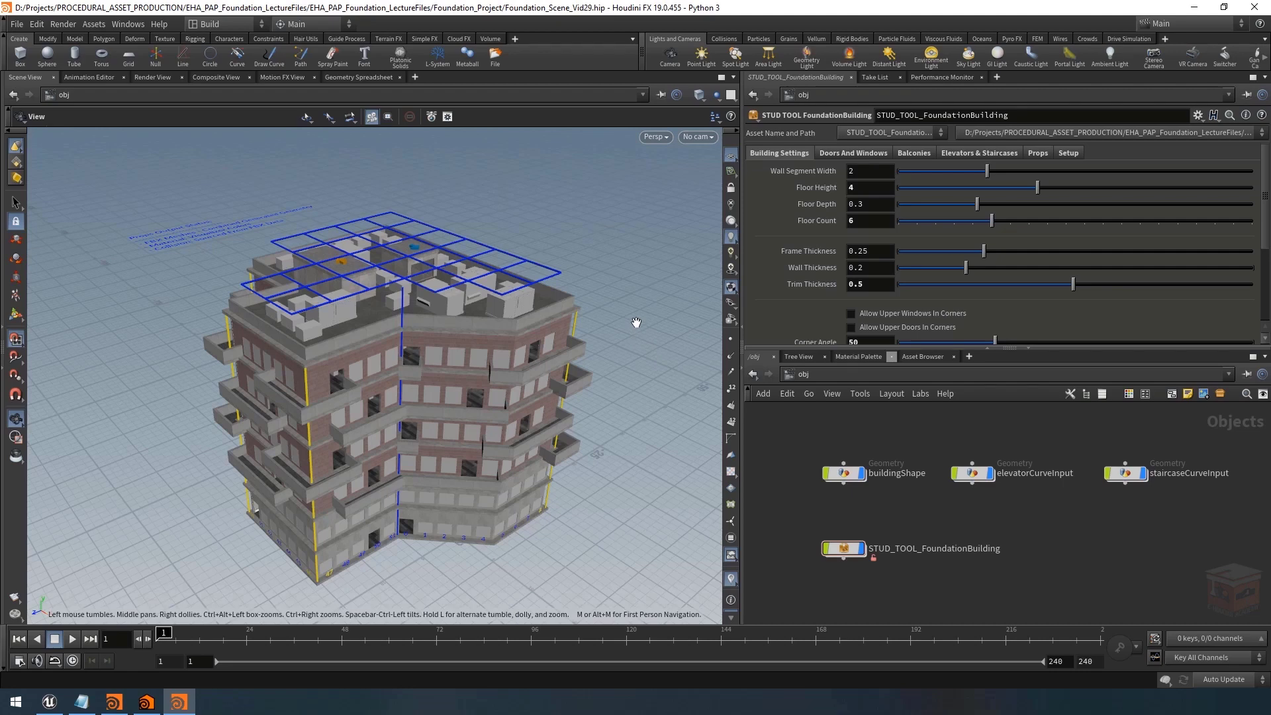
Review the FoundationBuilding tool's door, balcony, elevator, props and setup parameters, returning to the building settings.
{"action": "left_click_drag", "start_coordinate": [1139, 349], "coordinate": [1115, 488]}
{"action": "left_click", "coordinate": [855, 153]}
{"action": "left_click", "coordinate": [921, 154]}
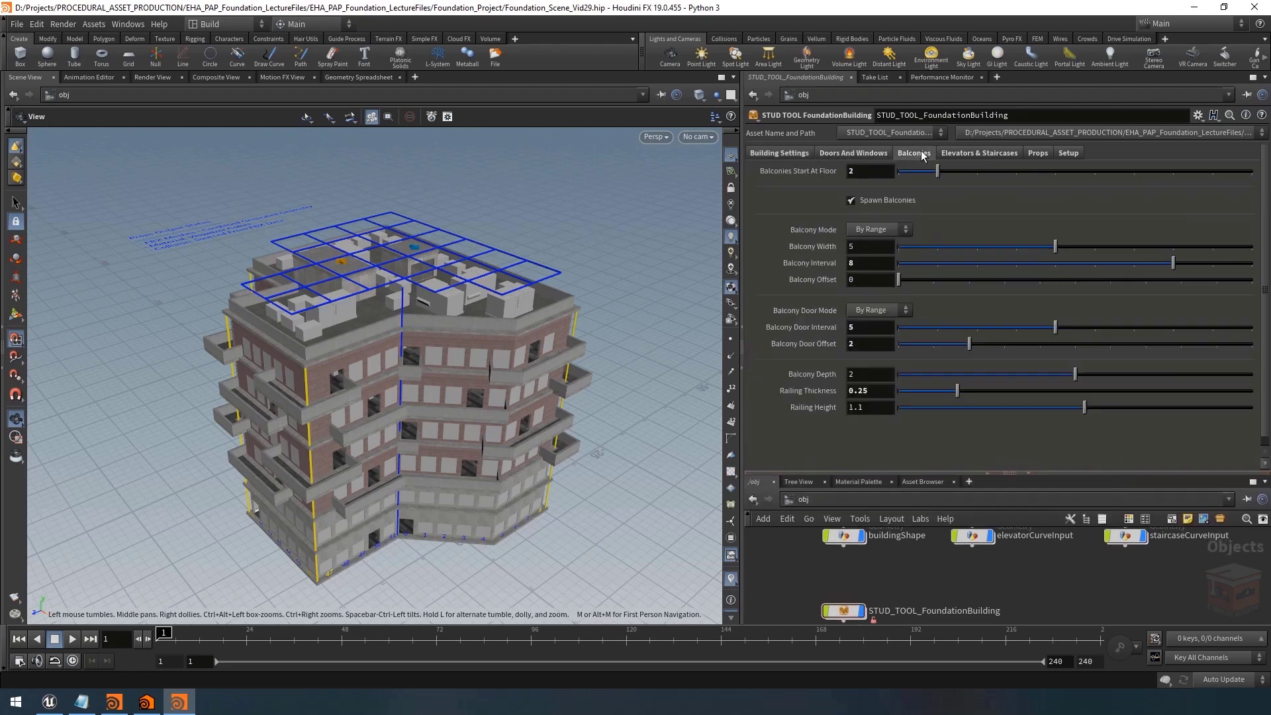
{"action": "left_click", "coordinate": [973, 154]}
{"action": "left_click", "coordinate": [1041, 153]}
{"action": "left_click", "coordinate": [1068, 152]}
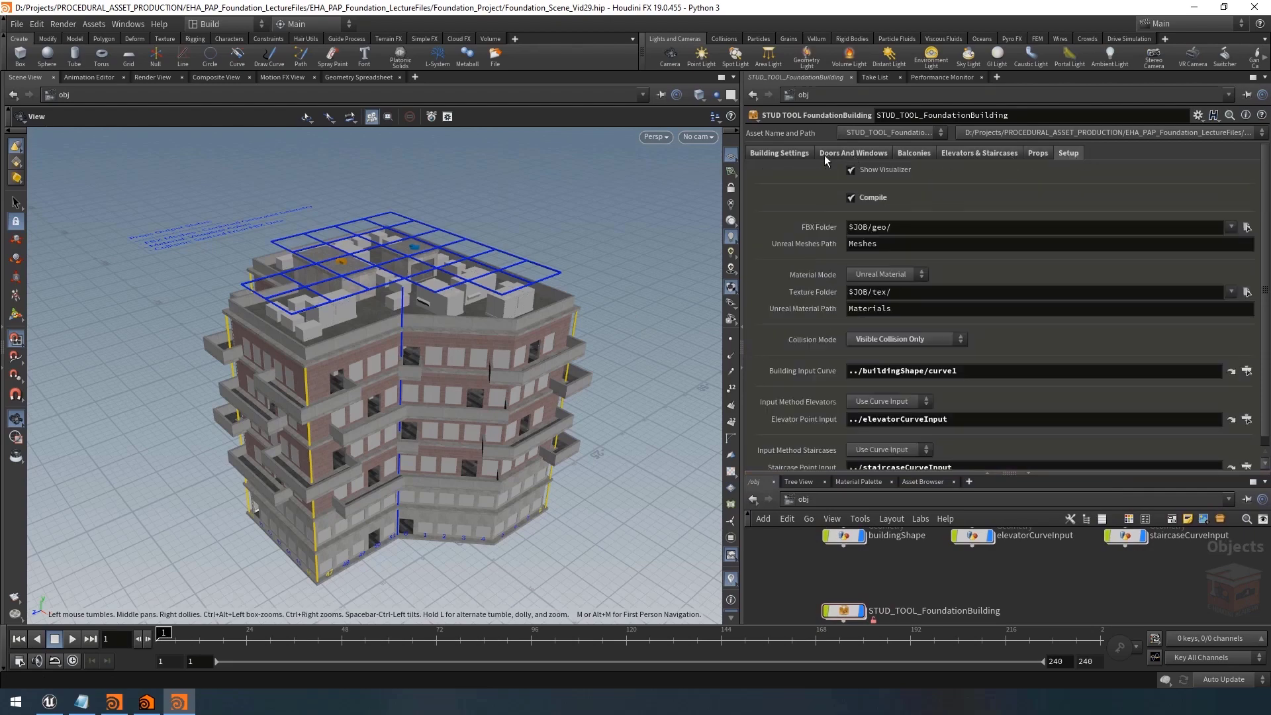
{"action": "left_click", "coordinate": [781, 153]}
{"action": "left_click_drag", "start_coordinate": [1056, 473], "coordinate": [1043, 402]}
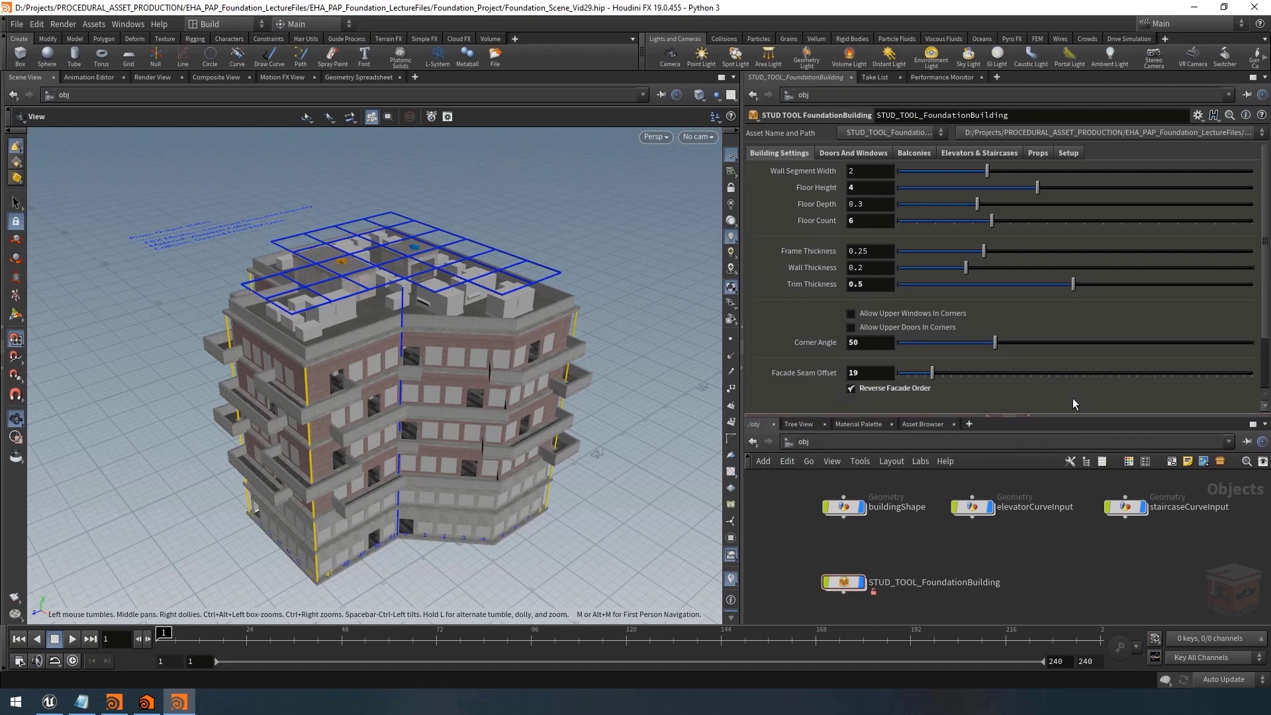
Enter the buildingShape network and move the curve1 node further left, clear of the space above curve2.
{"action": "double_click", "coordinate": [845, 507]}
{"action": "left_click_drag", "start_coordinate": [1068, 416], "coordinate": [1066, 317]}
{"action": "scroll", "coordinate": [988, 437], "scroll_direction": "up", "scroll_amount": 3}
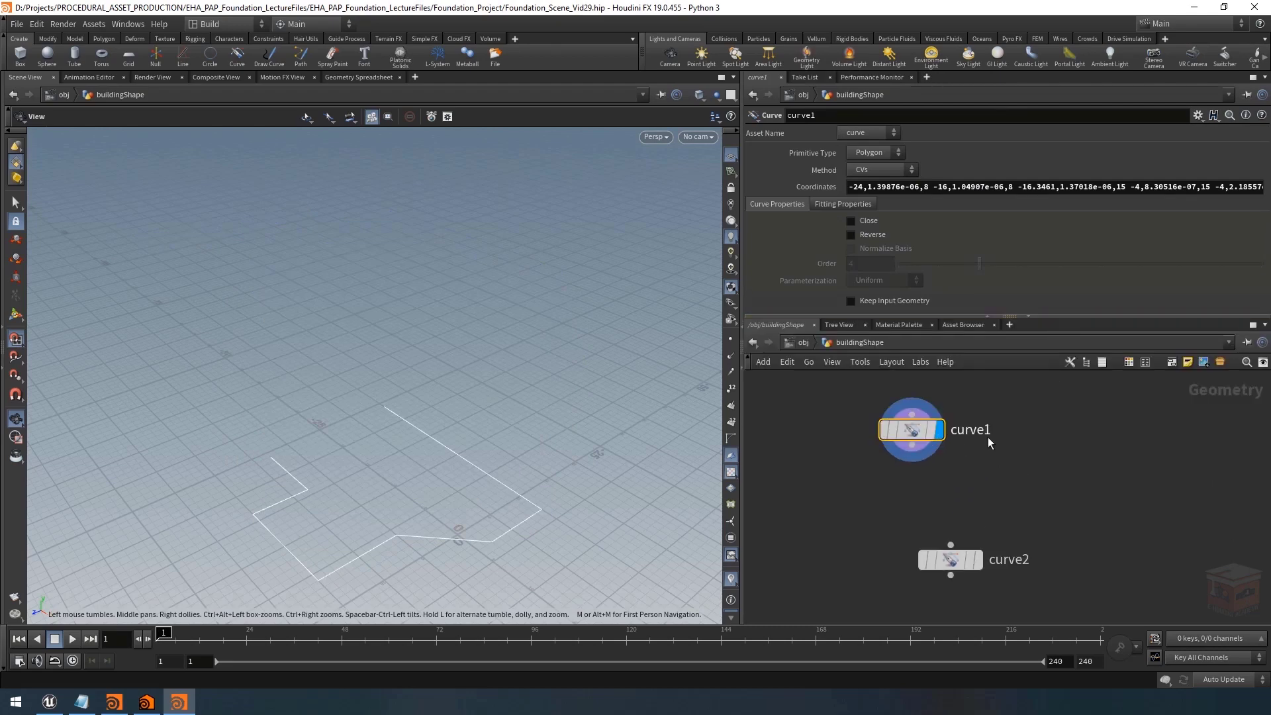
{"action": "left_click_drag", "start_coordinate": [966, 435], "coordinate": [900, 439]}
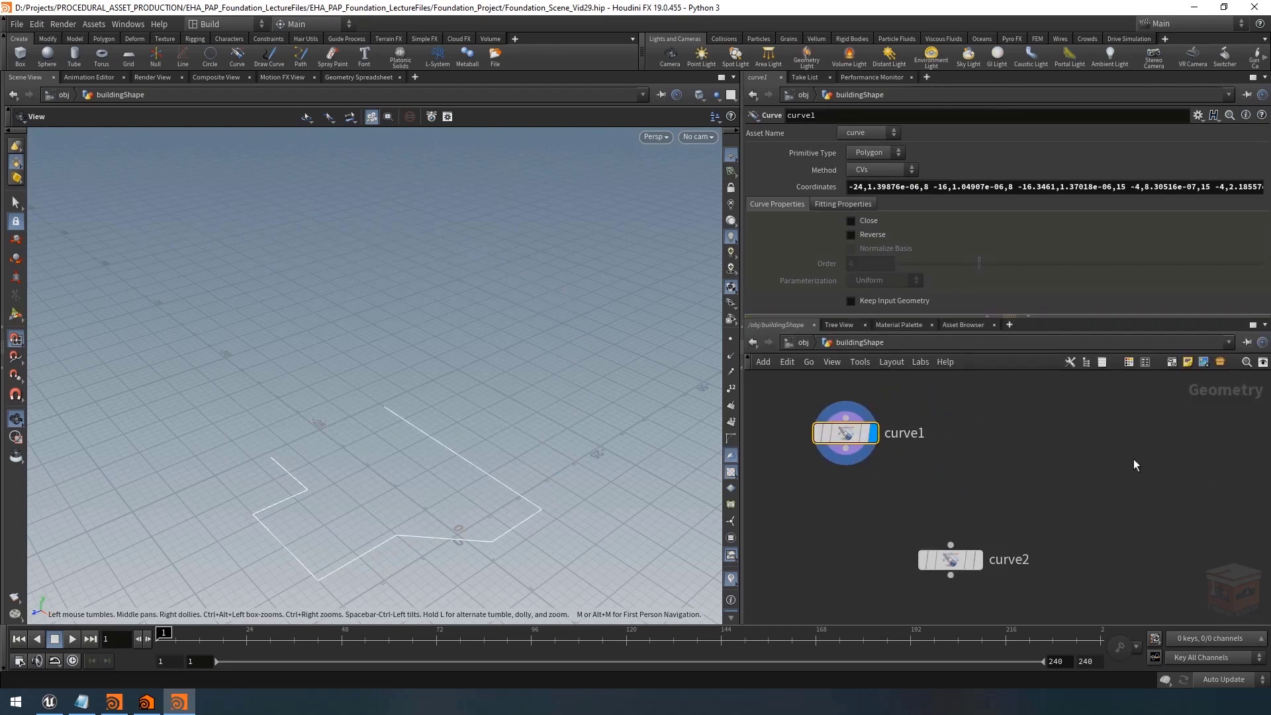
{"action": "mouse_move", "coordinate": [847, 437]}
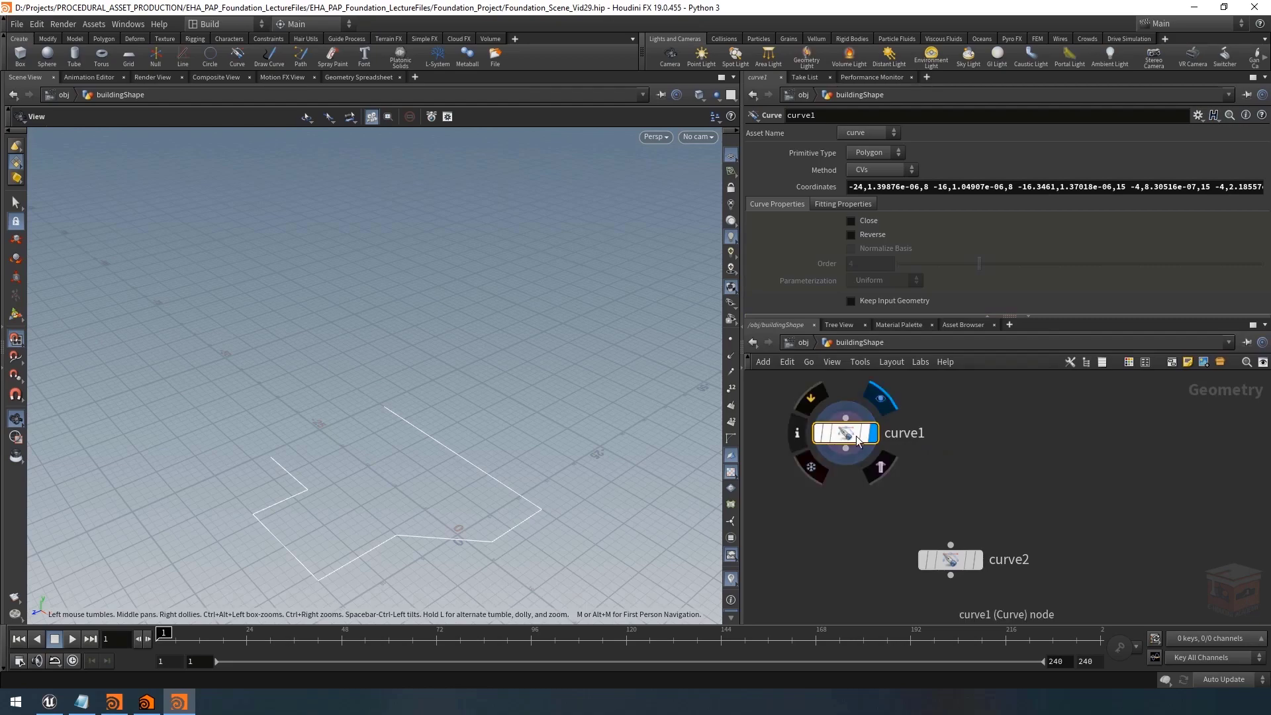
Add a new Curve node to the right of curve1 in the buildingShape network.
{"action": "middle_click_drag", "start_coordinate": [1048, 470], "coordinate": [1015, 468]}
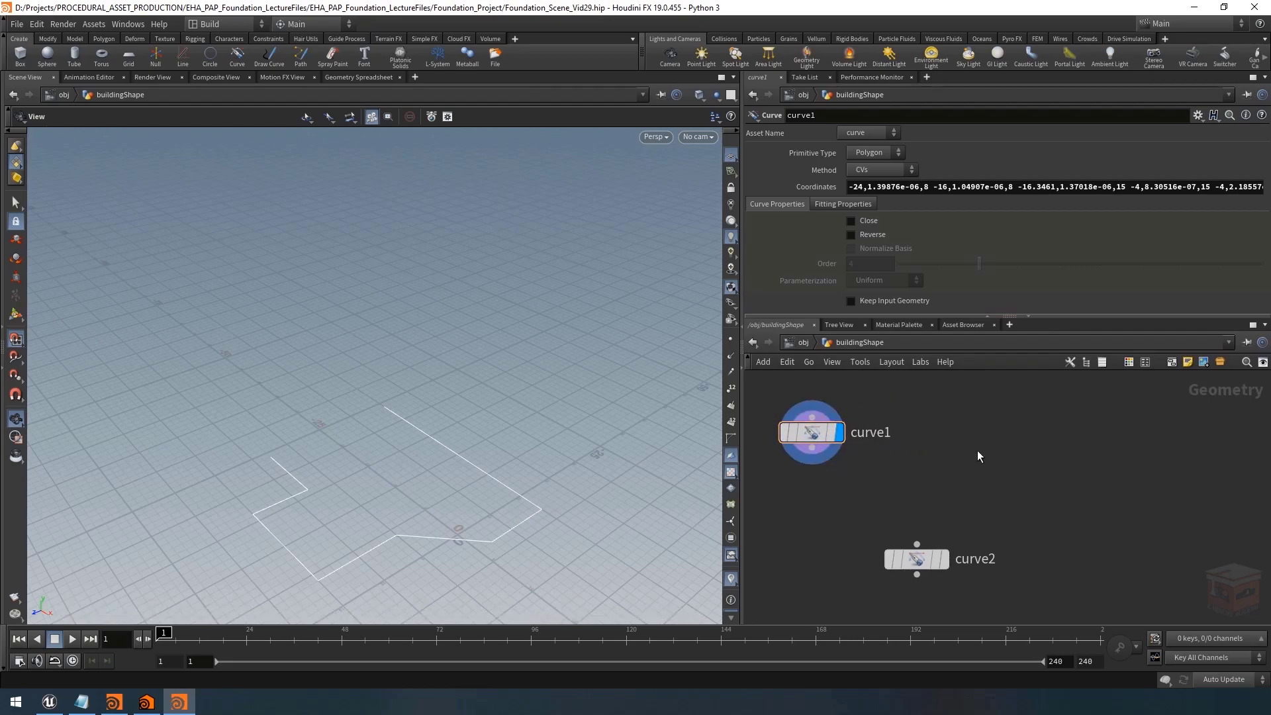
{"action": "key", "text": "Tab"}
{"action": "type", "text": "curve"}
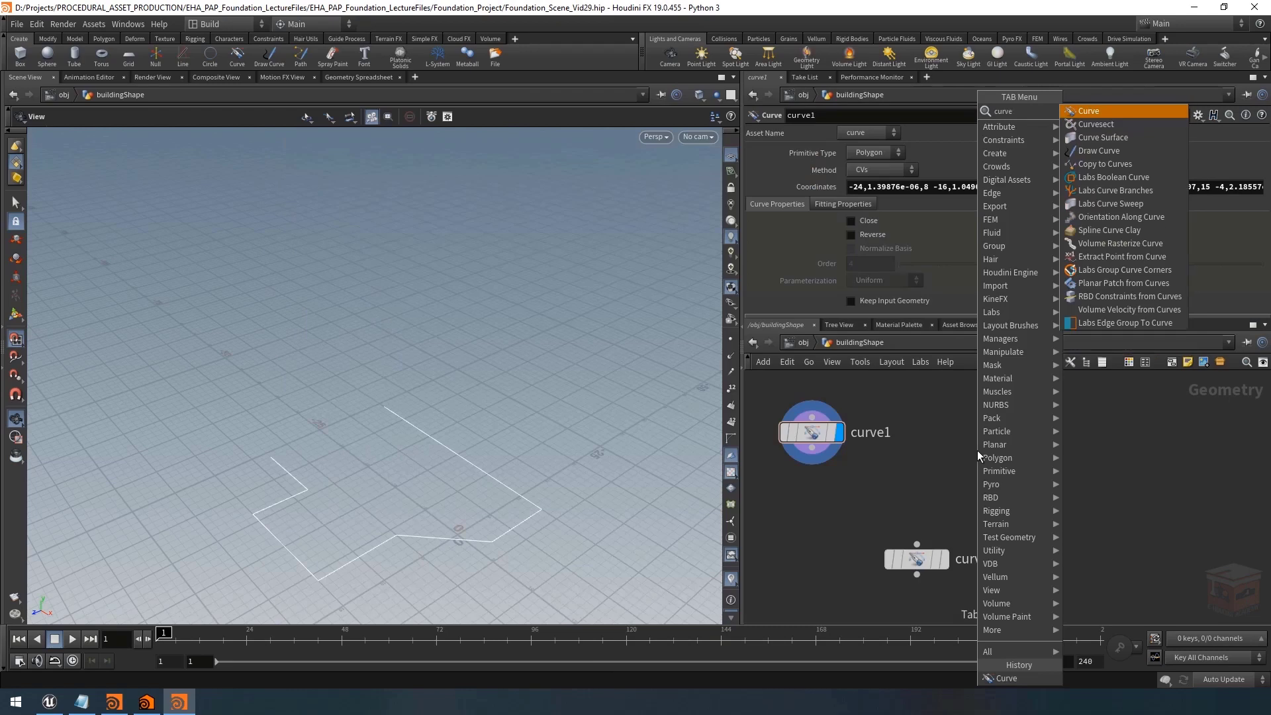
{"action": "key", "text": "Return"}
{"action": "scroll", "coordinate": [979, 451], "scroll_direction": "up", "scroll_amount": 2}
{"action": "left_click", "coordinate": [1029, 435]}
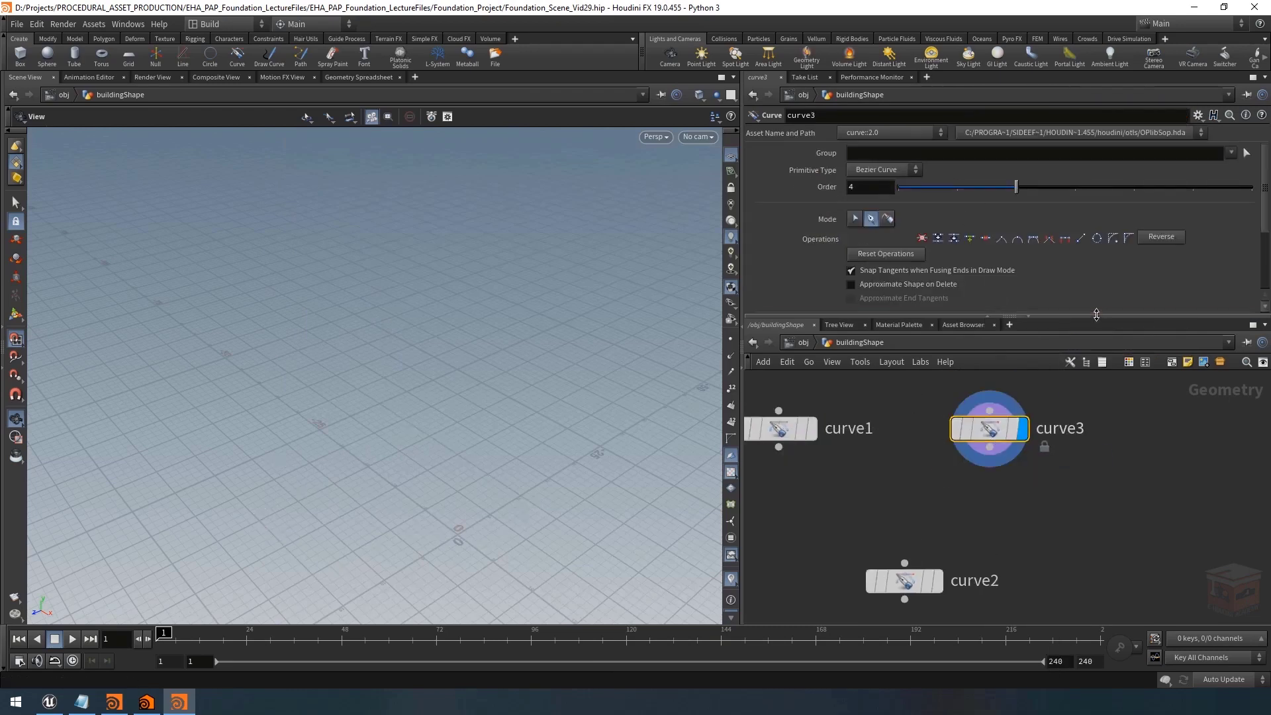
Examine the new Curve node's parameters, including the Current Operation section, and frame all nodes in the network.
{"action": "left_click_drag", "start_coordinate": [1098, 315], "coordinate": [1089, 497]}
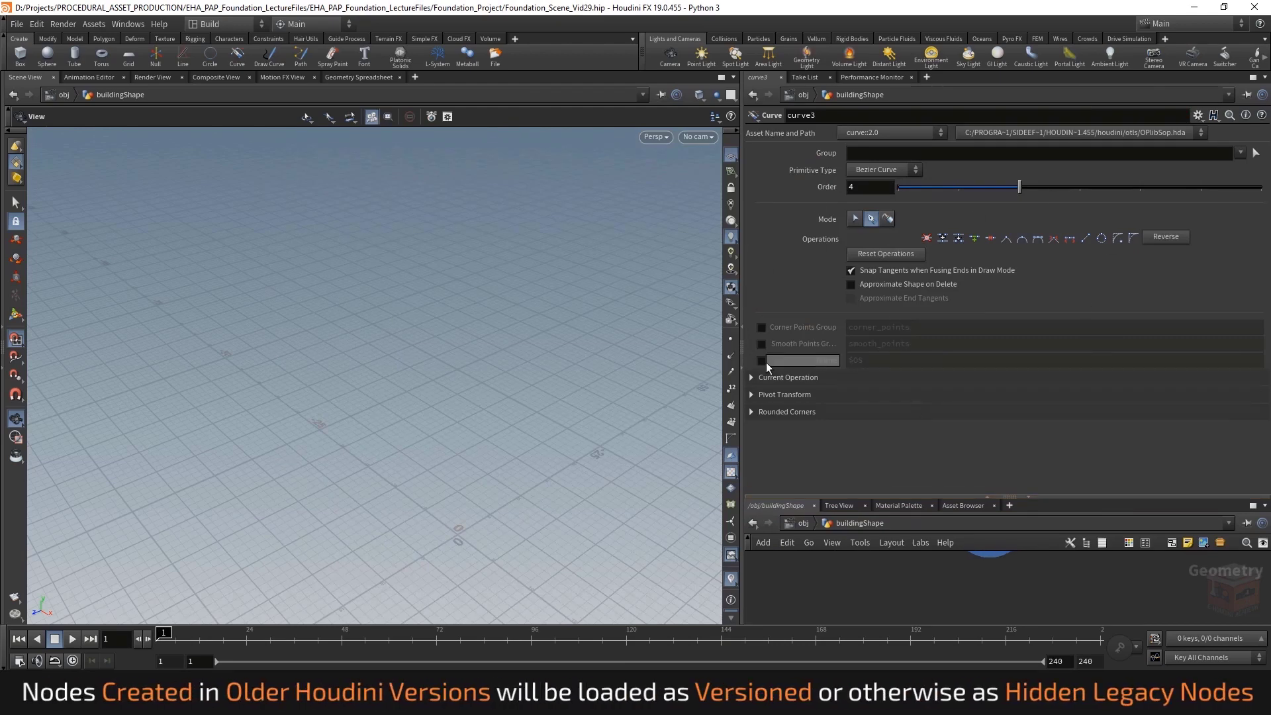
{"action": "left_click", "coordinate": [751, 379]}
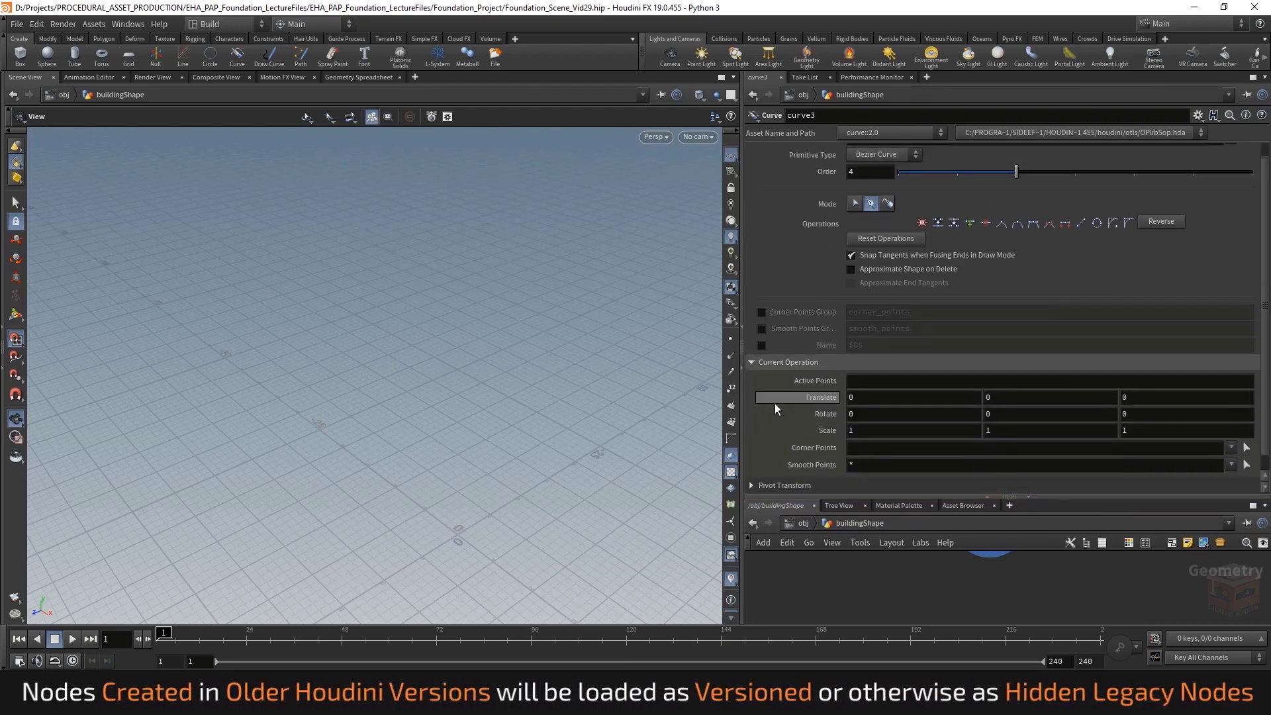
{"action": "left_click", "coordinate": [752, 378]}
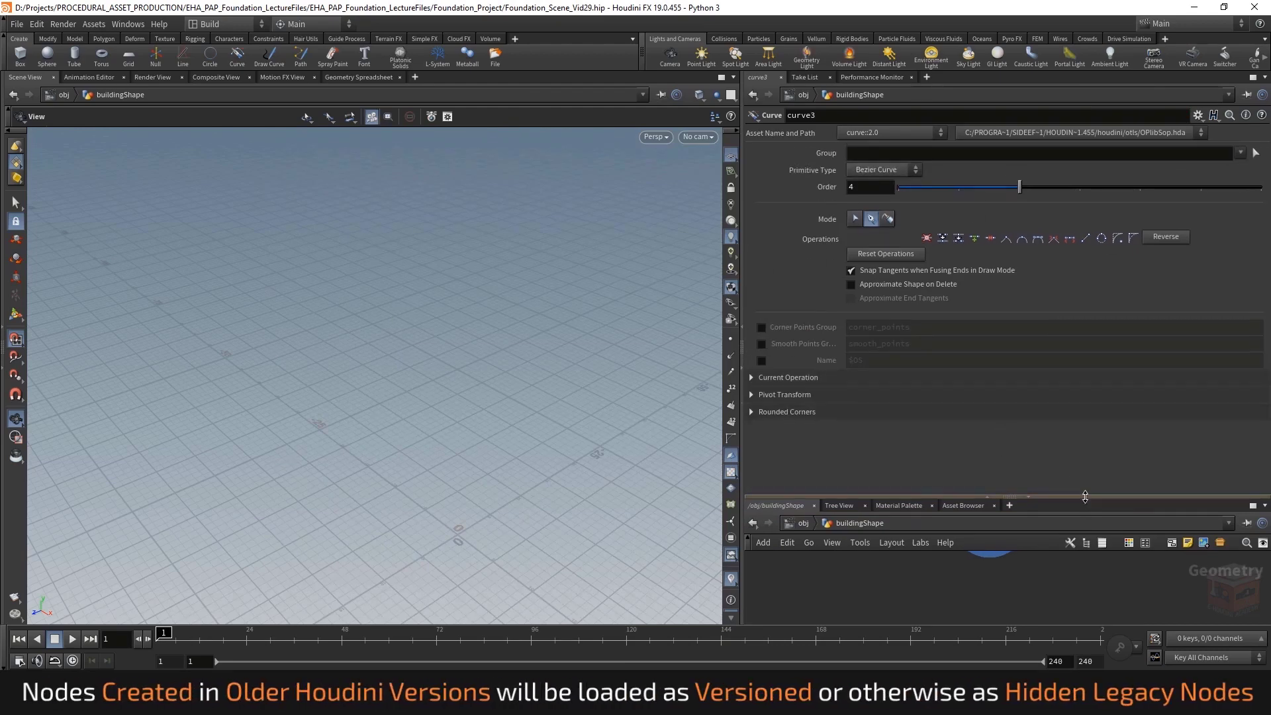
{"action": "left_click_drag", "start_coordinate": [1083, 498], "coordinate": [1083, 337]}
{"action": "key", "text": "h"}
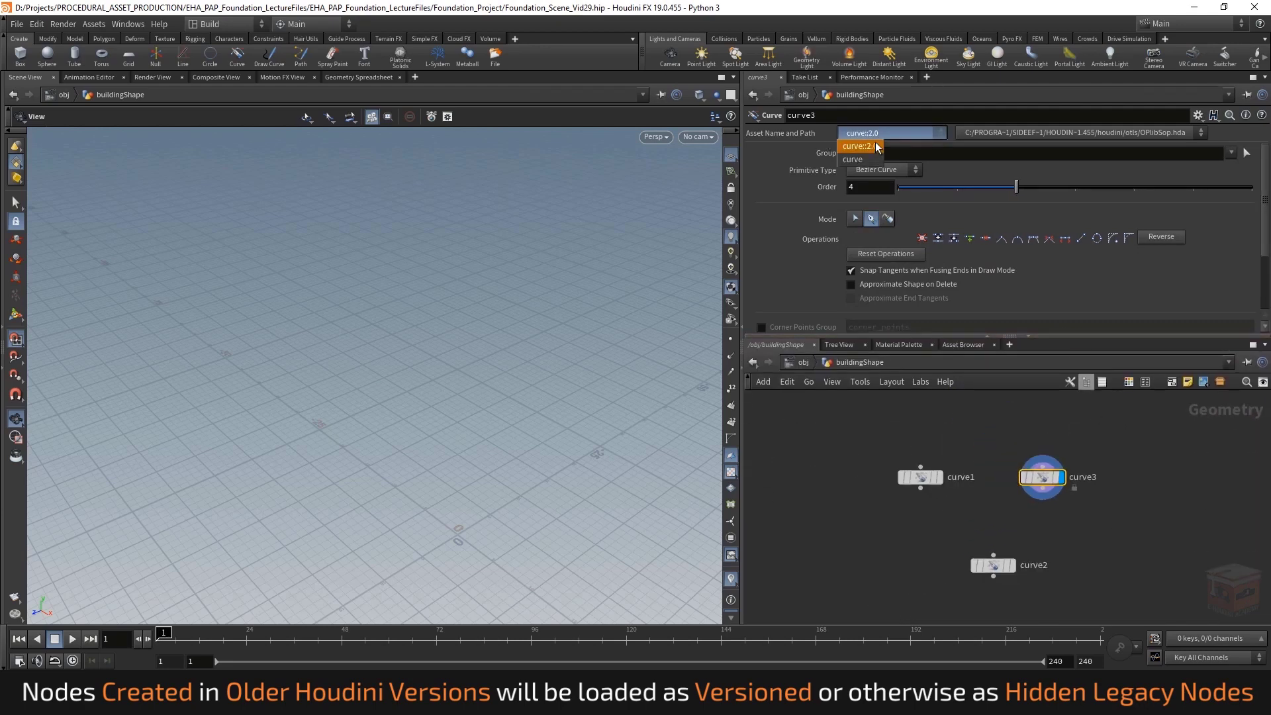
Draw an open Bezier curve with curve3 in the viewport, mixing straight segments with a rounded bend, and finish it.
{"action": "left_click", "coordinate": [16, 315]}
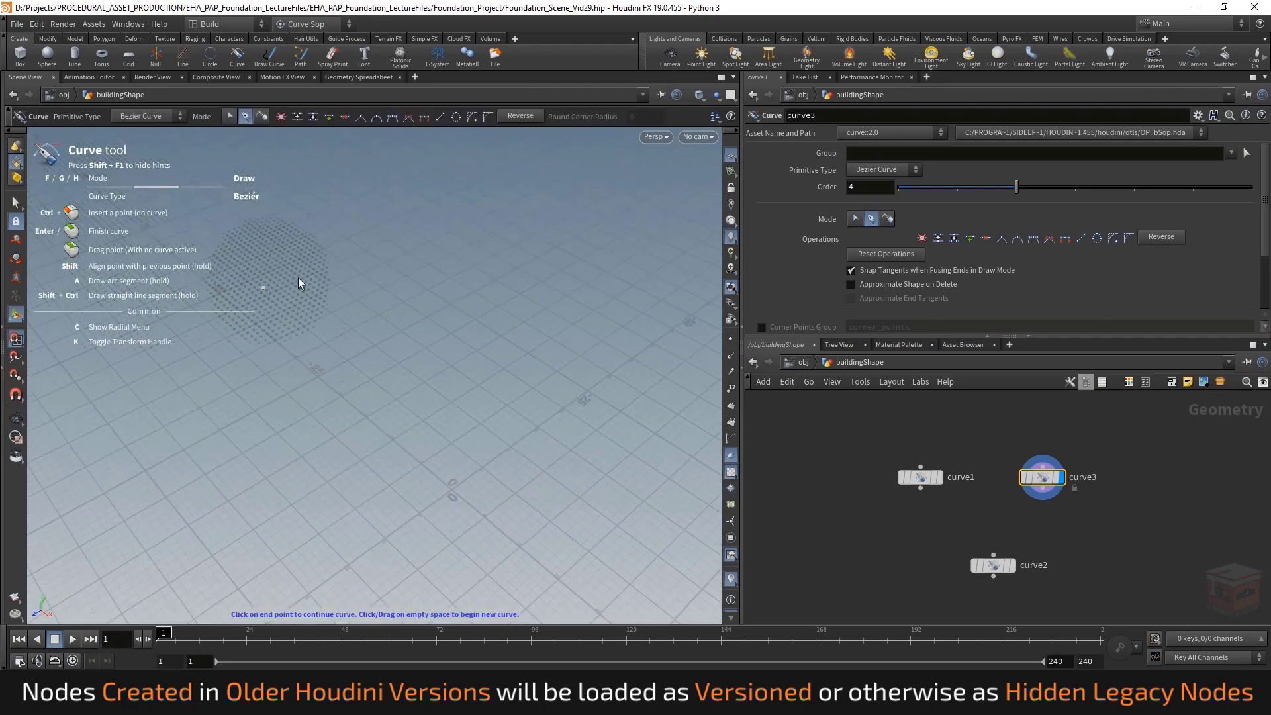
{"action": "left_click_drag", "start_coordinate": [234, 422], "coordinate": [259, 419]}
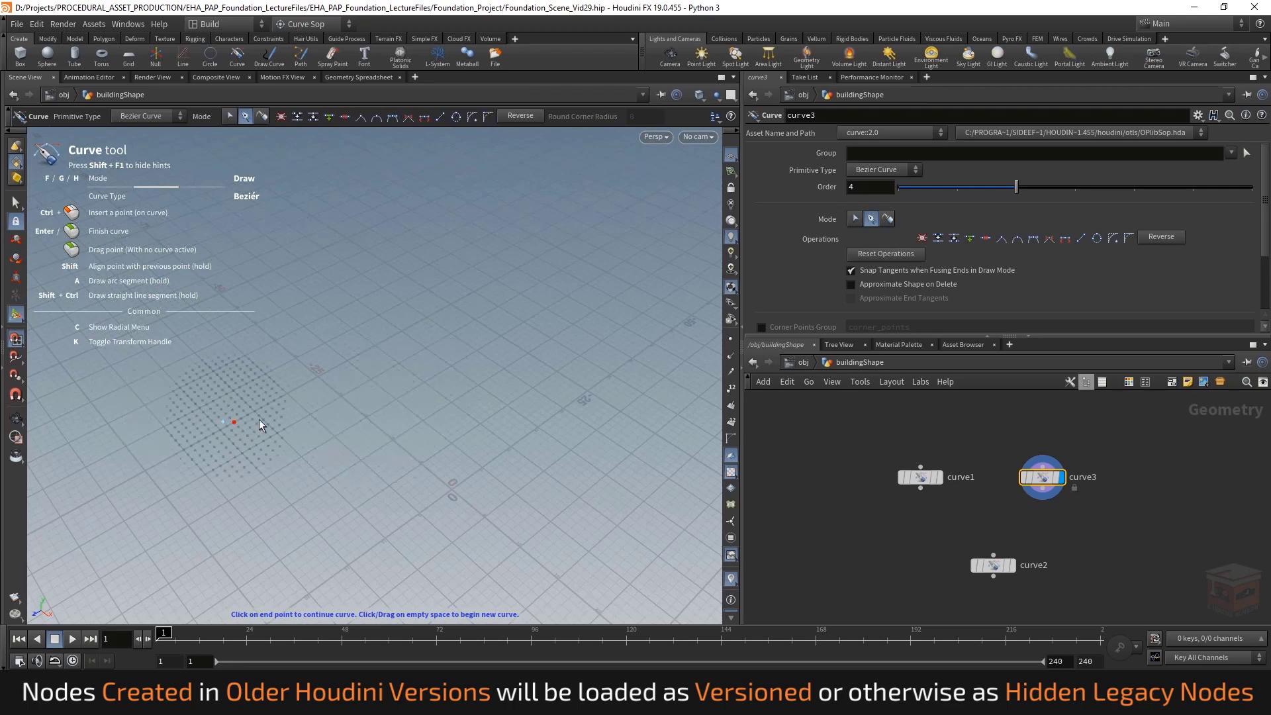
{"action": "left_click", "coordinate": [221, 427]}
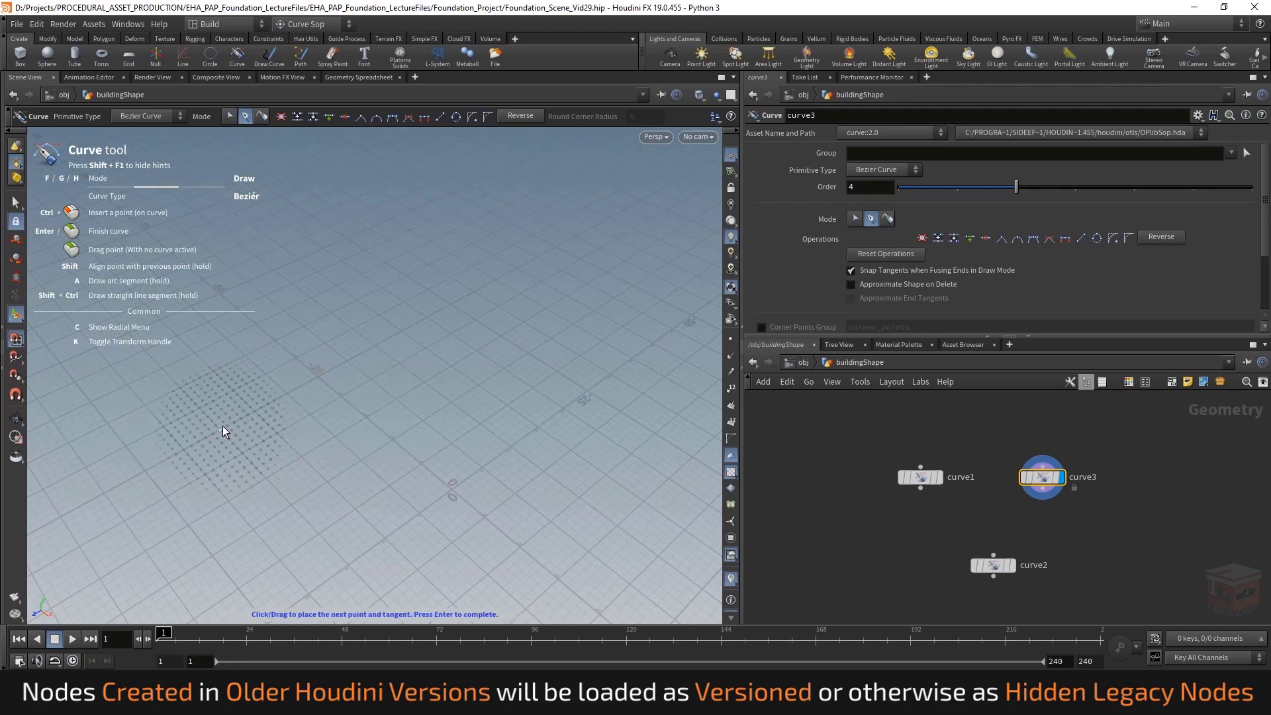
{"action": "left_click", "coordinate": [342, 363]}
{"action": "left_click", "coordinate": [421, 429]}
{"action": "left_click", "coordinate": [505, 376]}
{"action": "left_click_drag", "start_coordinate": [579, 370], "coordinate": [618, 395]}
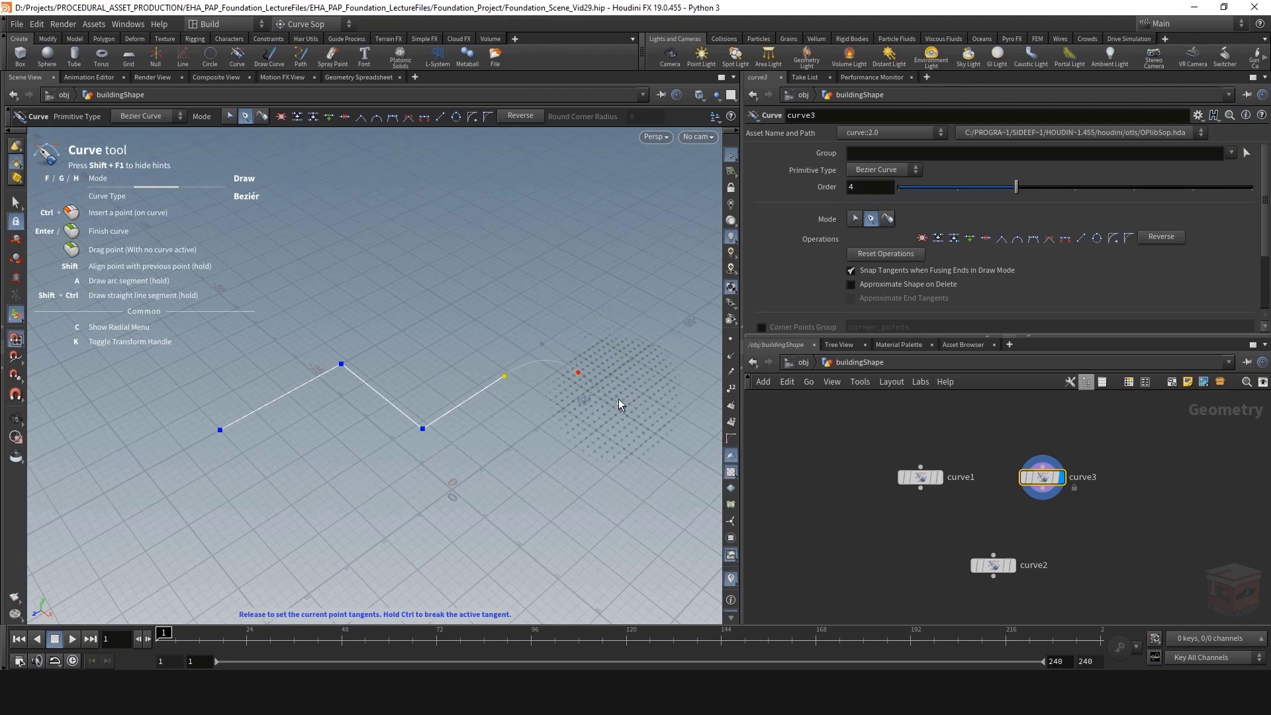
{"action": "left_click_drag", "start_coordinate": [576, 446], "coordinate": [547, 466]}
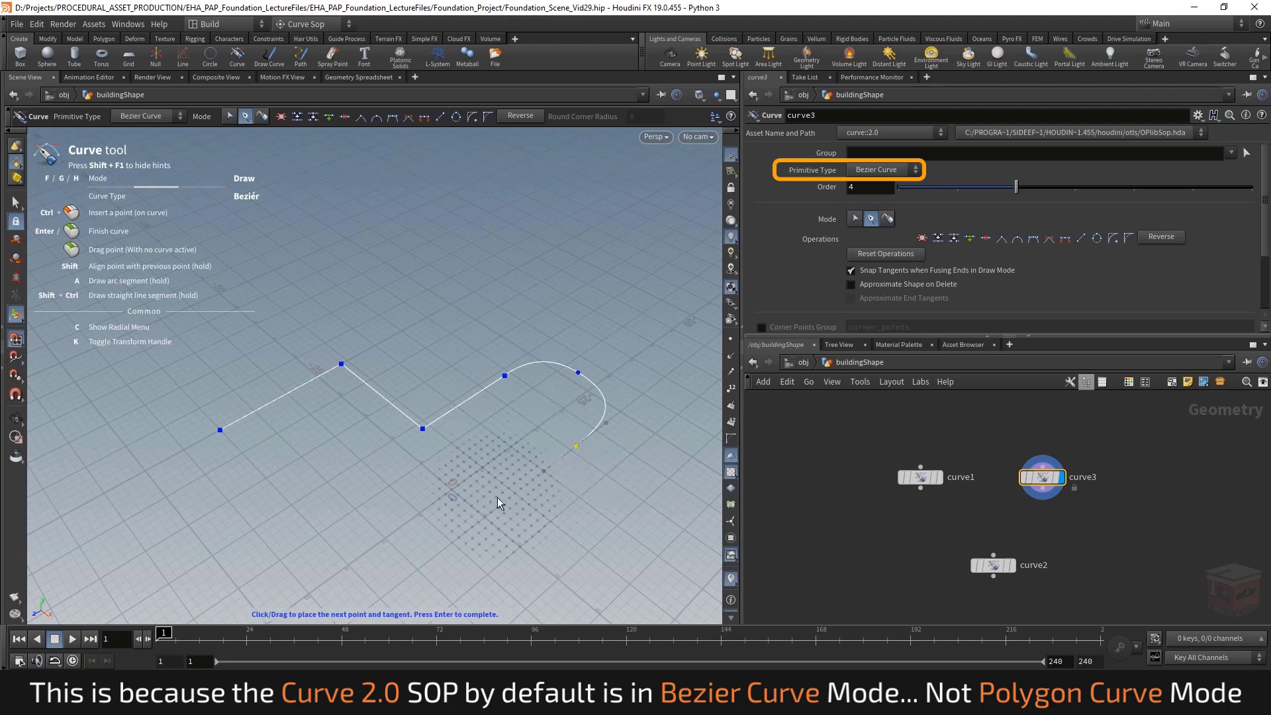
{"action": "left_click", "coordinate": [465, 530]}
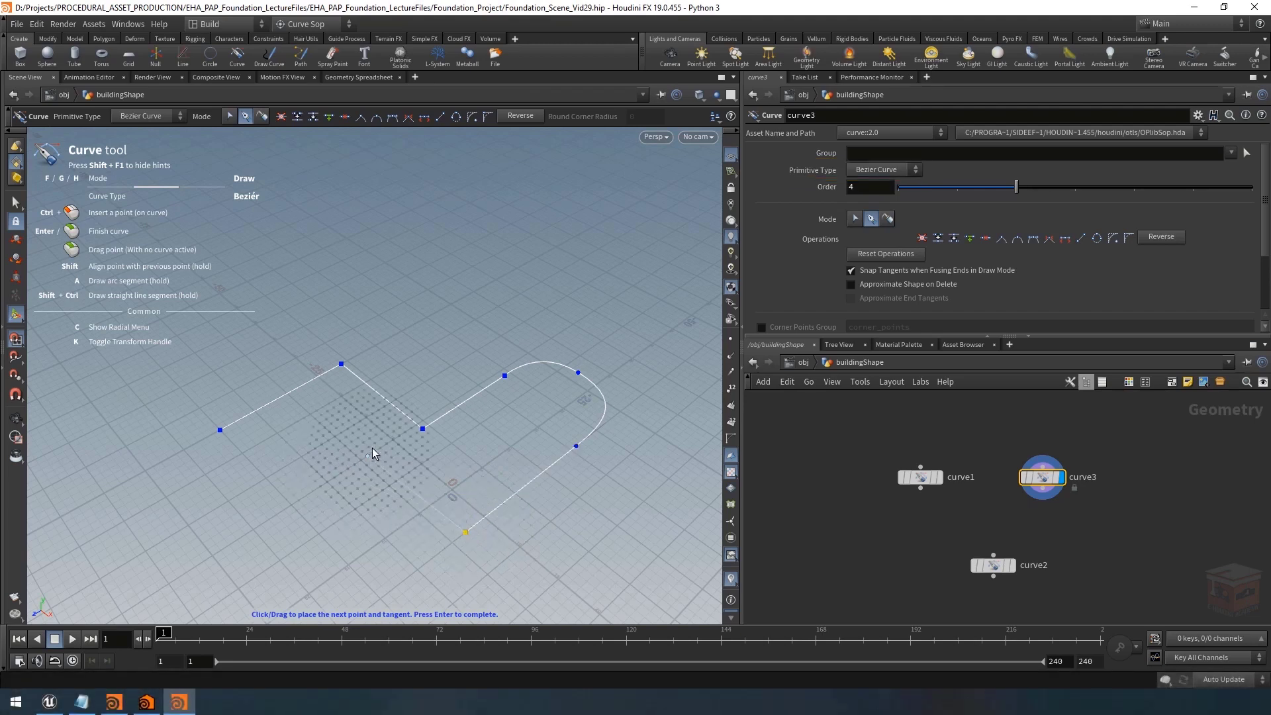
{"action": "left_click", "coordinate": [311, 539]}
{"action": "key", "text": "Return"}
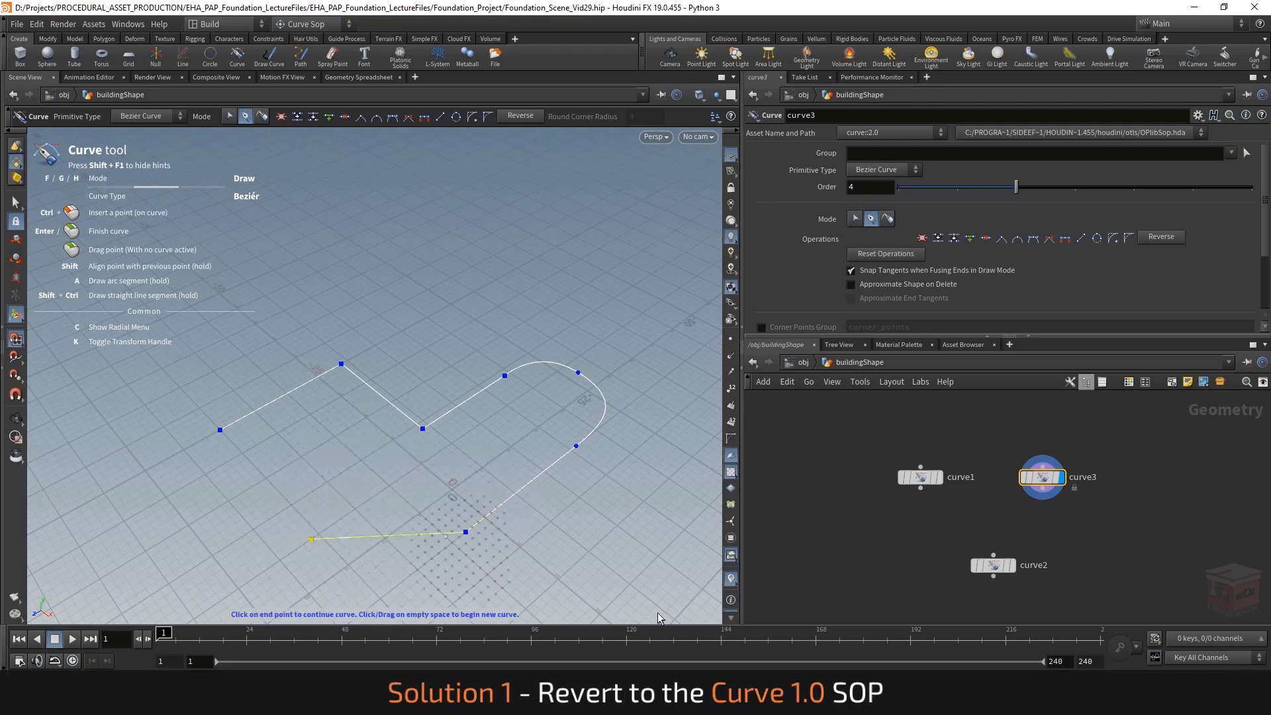
Set the Asset Definition Toolbar to Show Always in the Asset Manager configuration, opened from curve3, and close the manager.
{"action": "mouse_move", "coordinate": [1044, 482]}
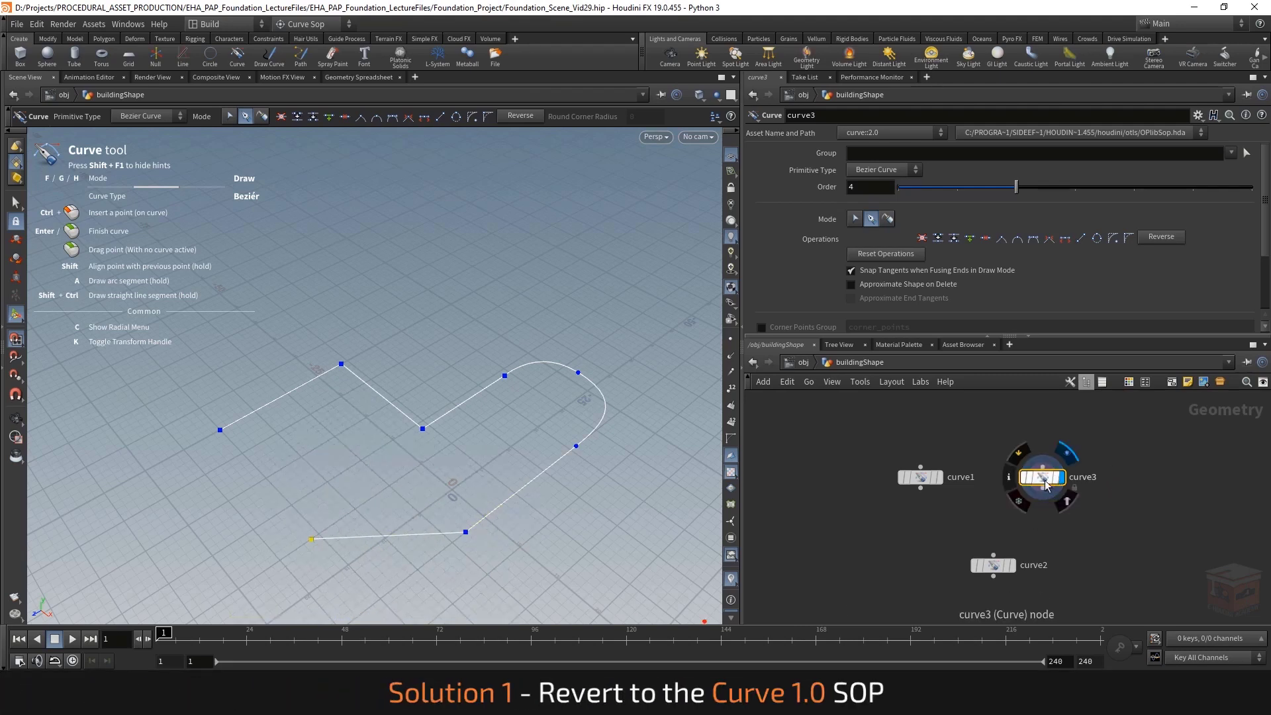
{"action": "right_click", "coordinate": [1043, 482]}
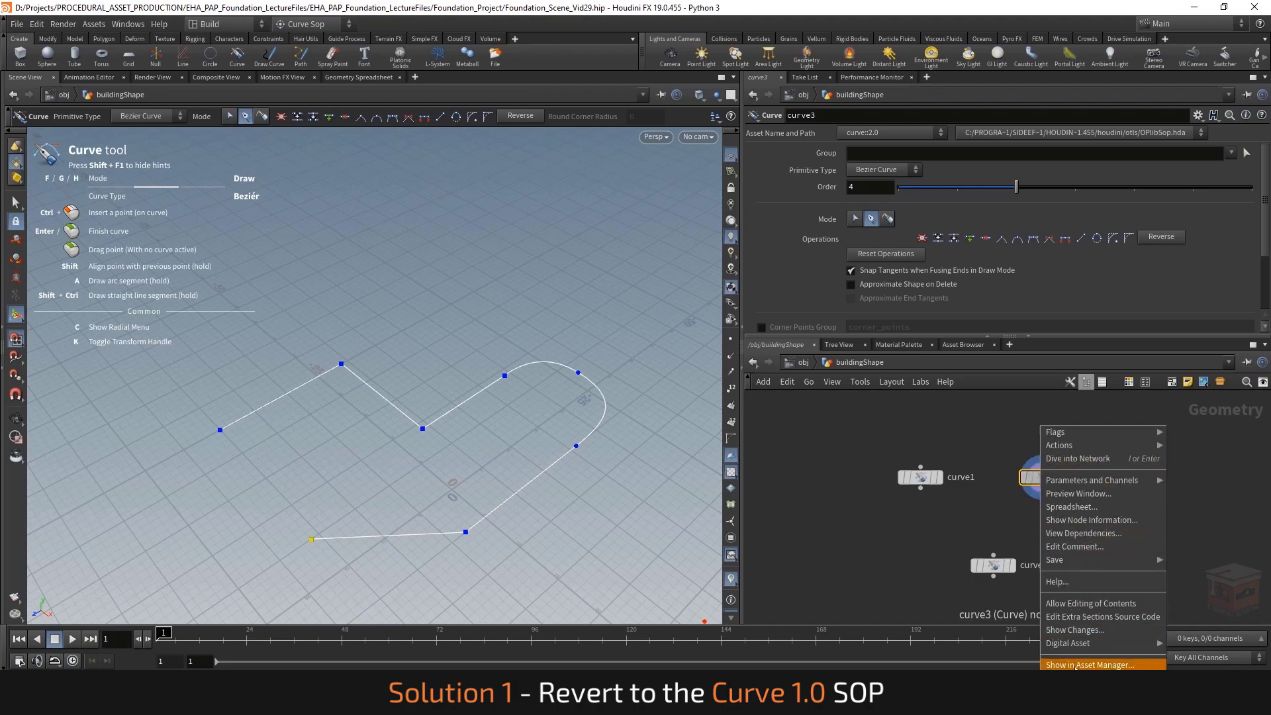
{"action": "left_click", "coordinate": [1104, 665]}
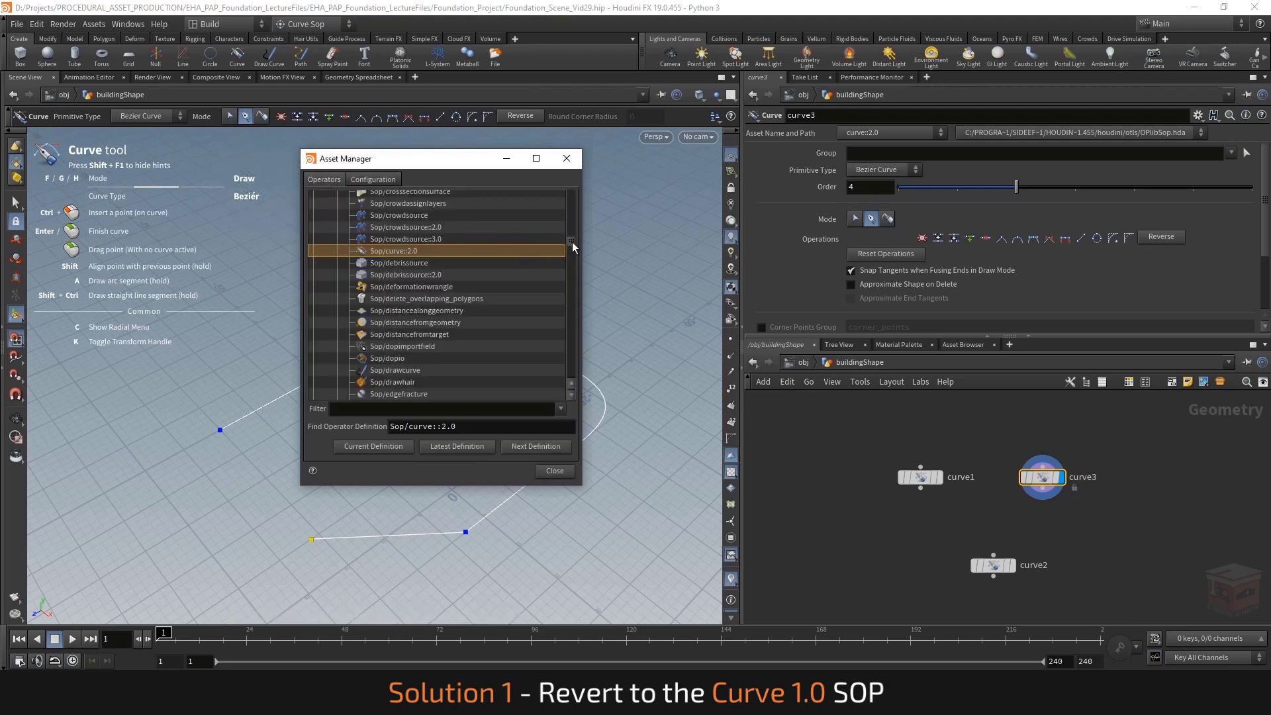
{"action": "scroll", "coordinate": [572, 240], "scroll_direction": "up", "scroll_amount": 2}
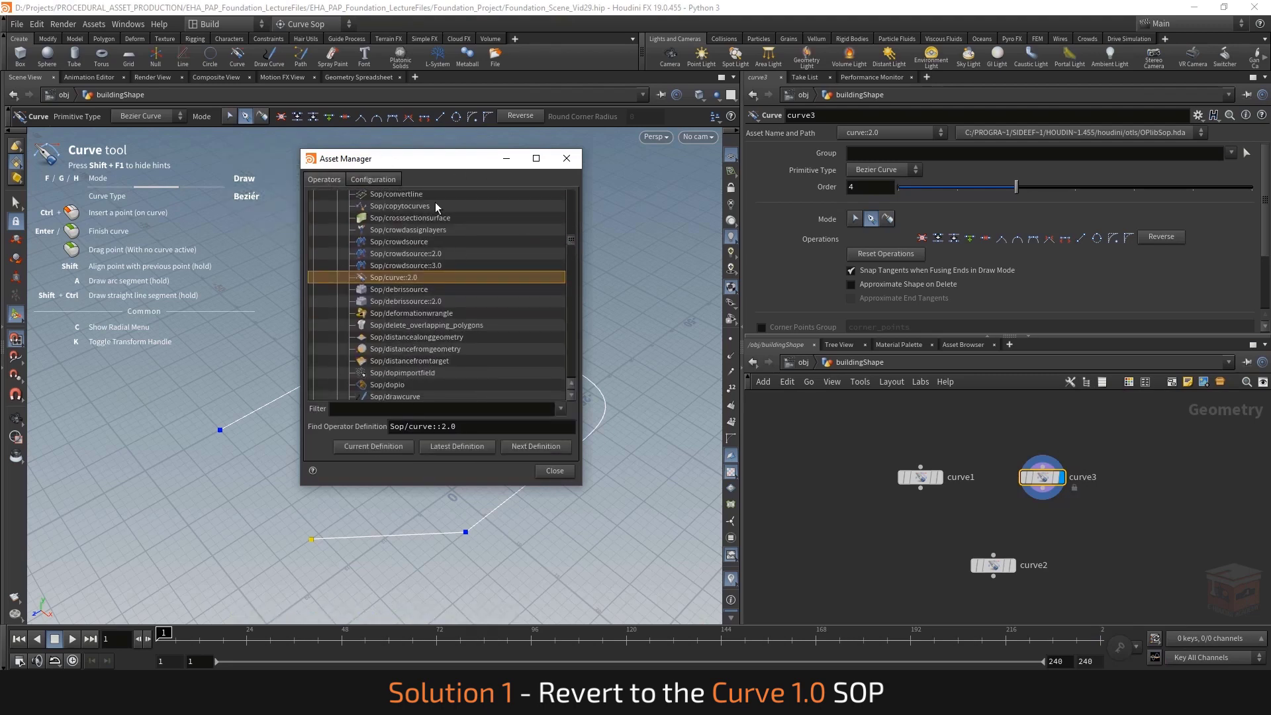
{"action": "left_click", "coordinate": [375, 180]}
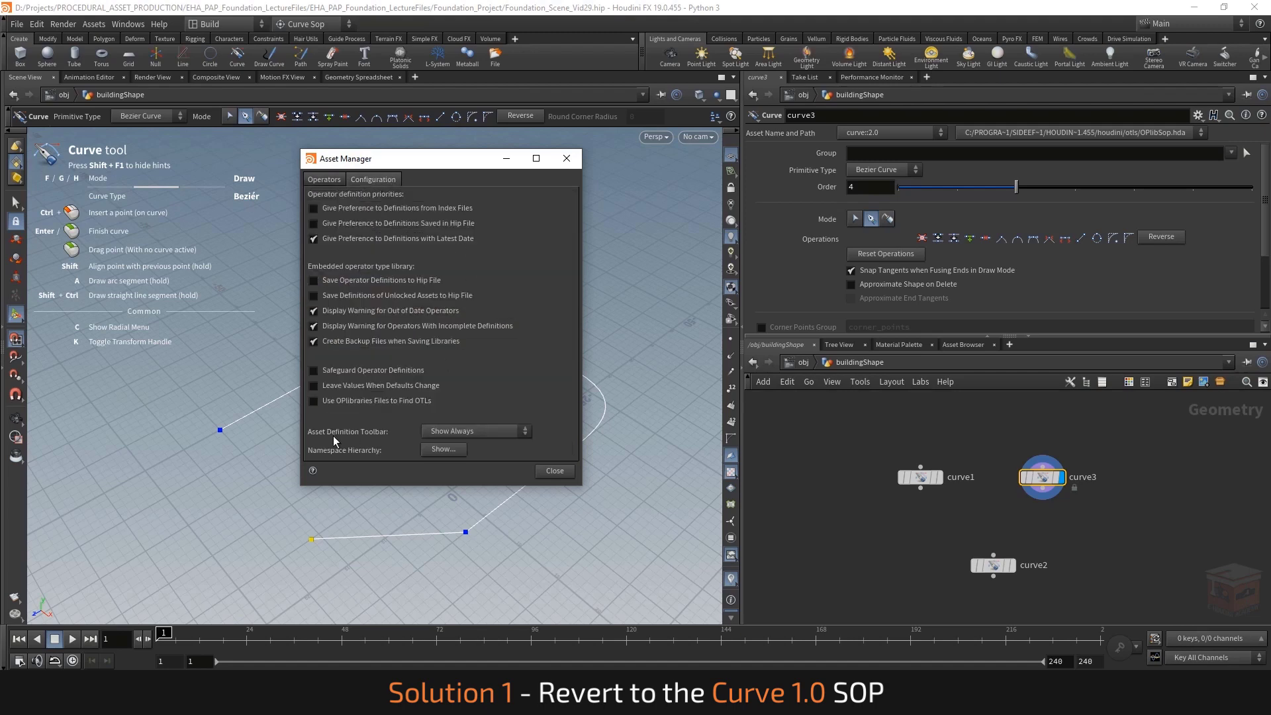
{"action": "left_click", "coordinate": [479, 430]}
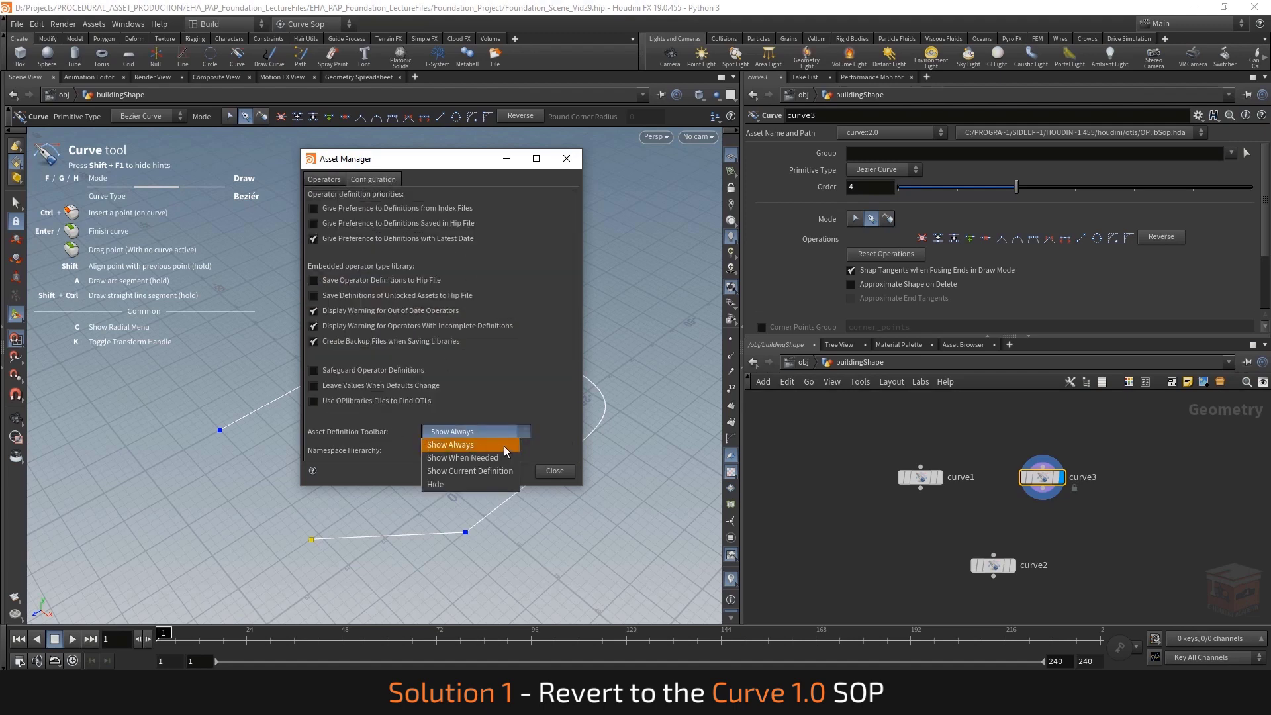
{"action": "left_click", "coordinate": [477, 445]}
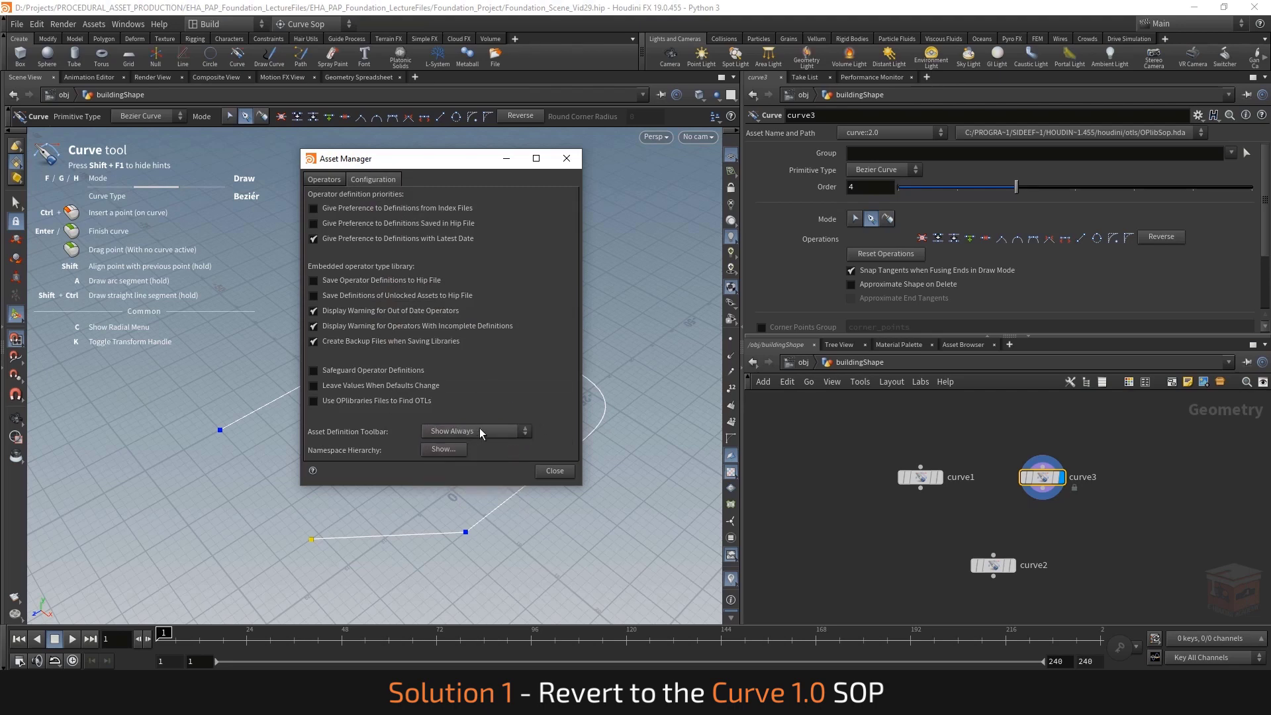
{"action": "left_click", "coordinate": [555, 471]}
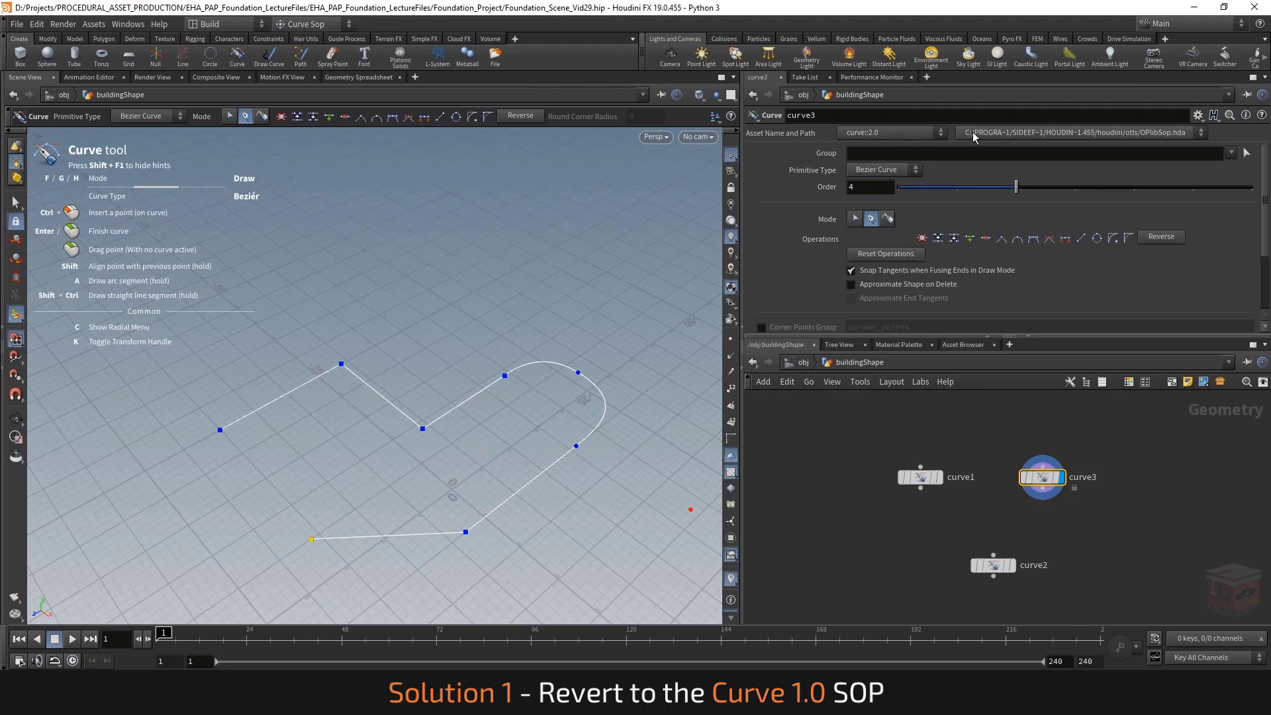
Switch curve3 to the unversioned curve definition and draw an open eight-point polygon curve on the construction plane.
{"action": "left_click", "coordinate": [892, 130]}
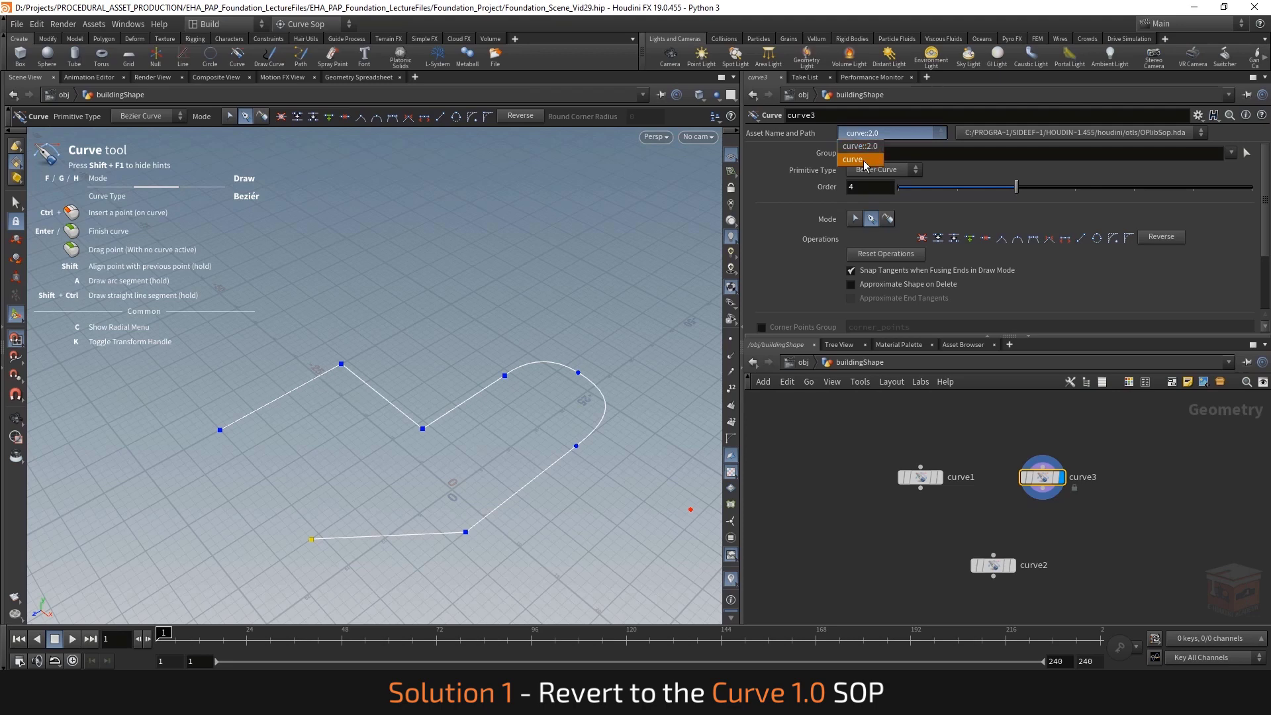
{"action": "left_click", "coordinate": [874, 162]}
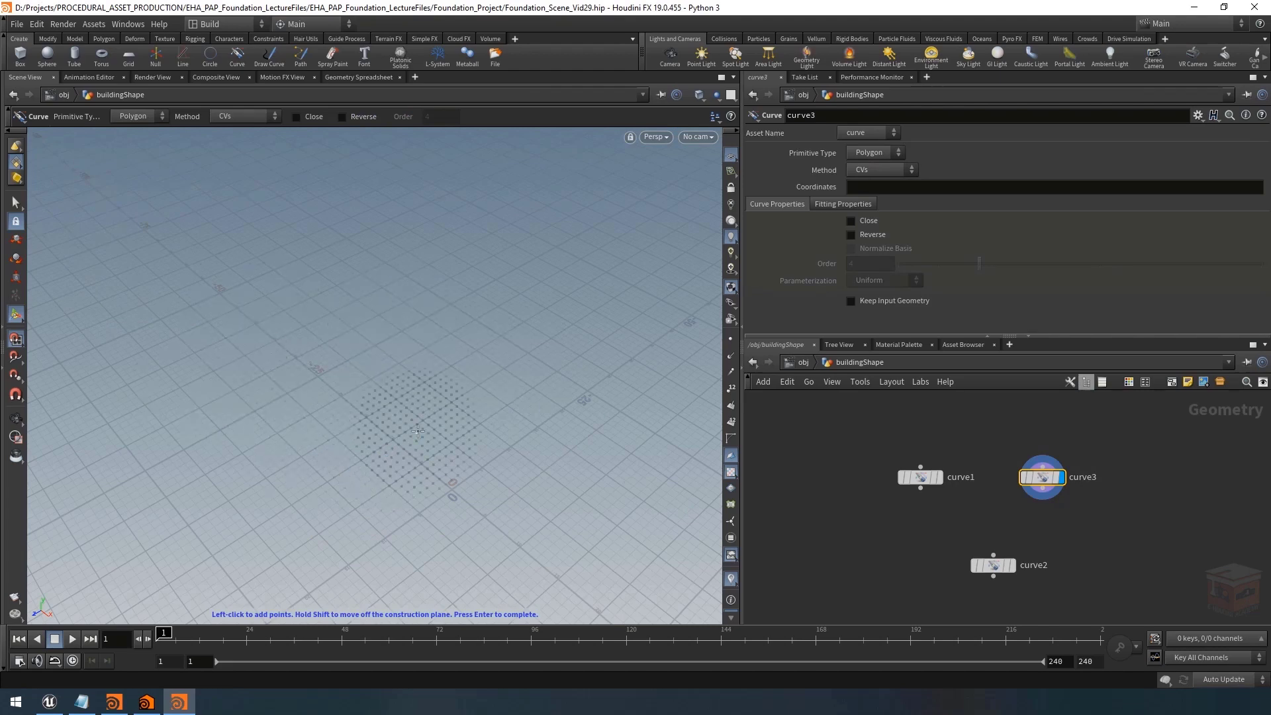
{"action": "left_click", "coordinate": [217, 374]}
{"action": "left_click", "coordinate": [361, 302]}
{"action": "left_click", "coordinate": [451, 359]}
{"action": "left_click", "coordinate": [517, 313]}
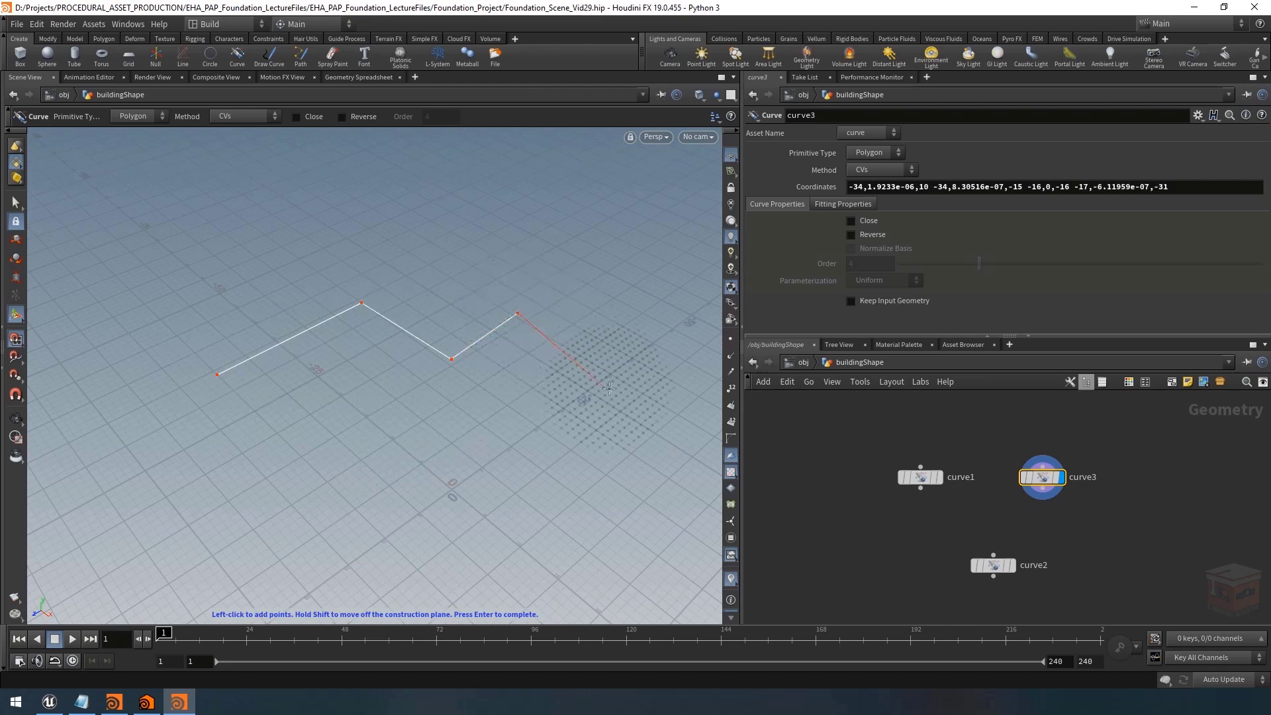
{"action": "left_click", "coordinate": [616, 395]}
{"action": "left_click", "coordinate": [525, 474]}
{"action": "left_click", "coordinate": [355, 417]}
{"action": "left_click", "coordinate": [312, 457]}
{"action": "key", "text": "Return"}
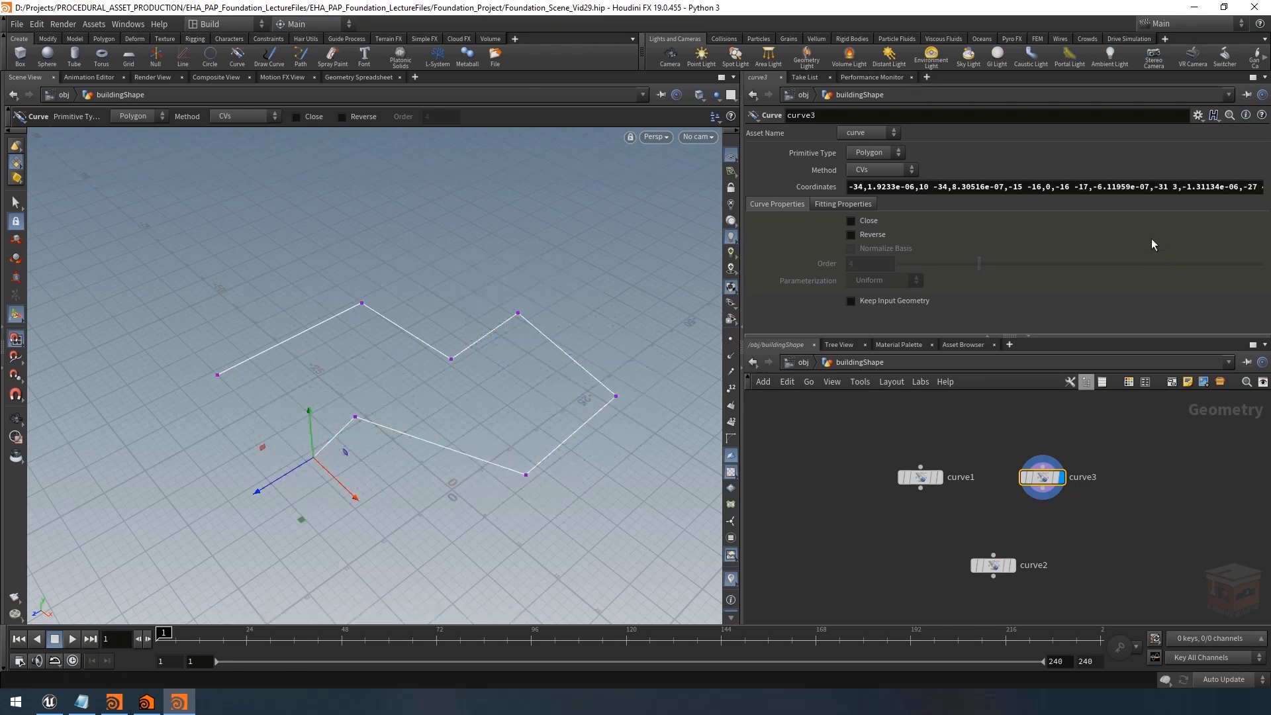
{"action": "left_click_drag", "start_coordinate": [881, 186], "coordinate": [1268, 188]}
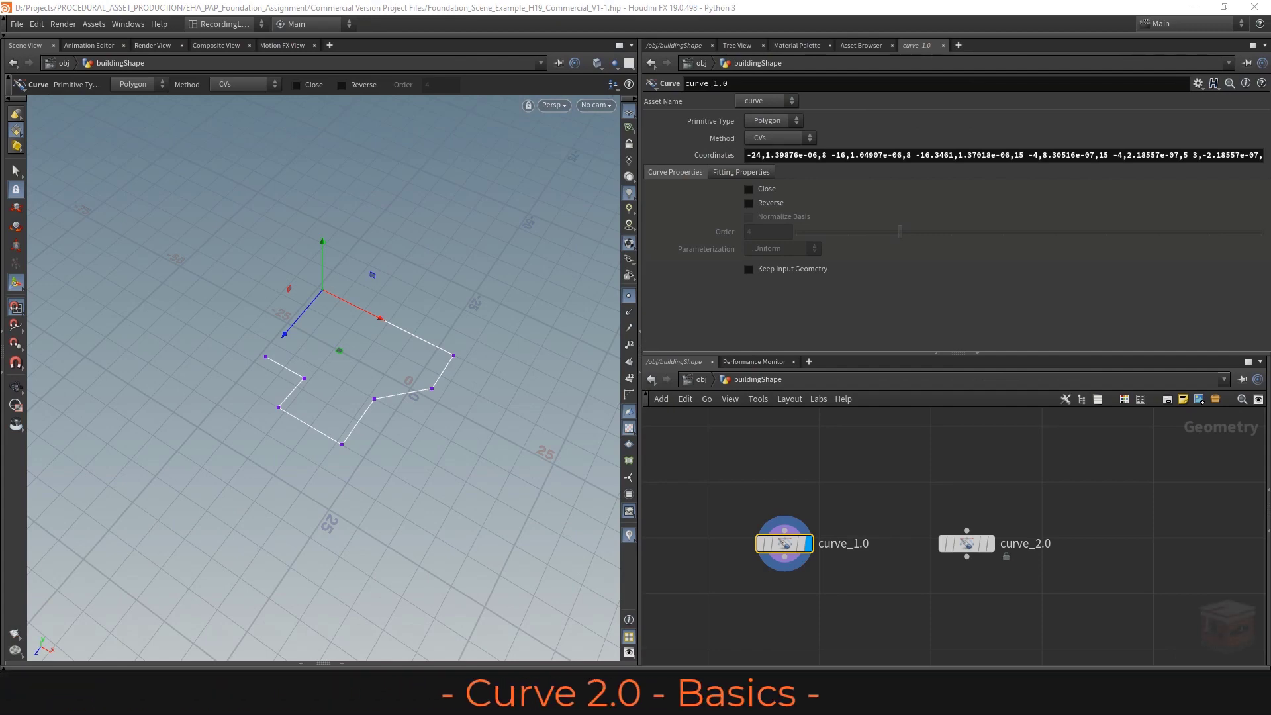
Move the curve_1.0 node slightly further left in the network and line curve_2.0 up with it horizontally.
{"action": "left_click_drag", "start_coordinate": [891, 488], "coordinate": [669, 632]}
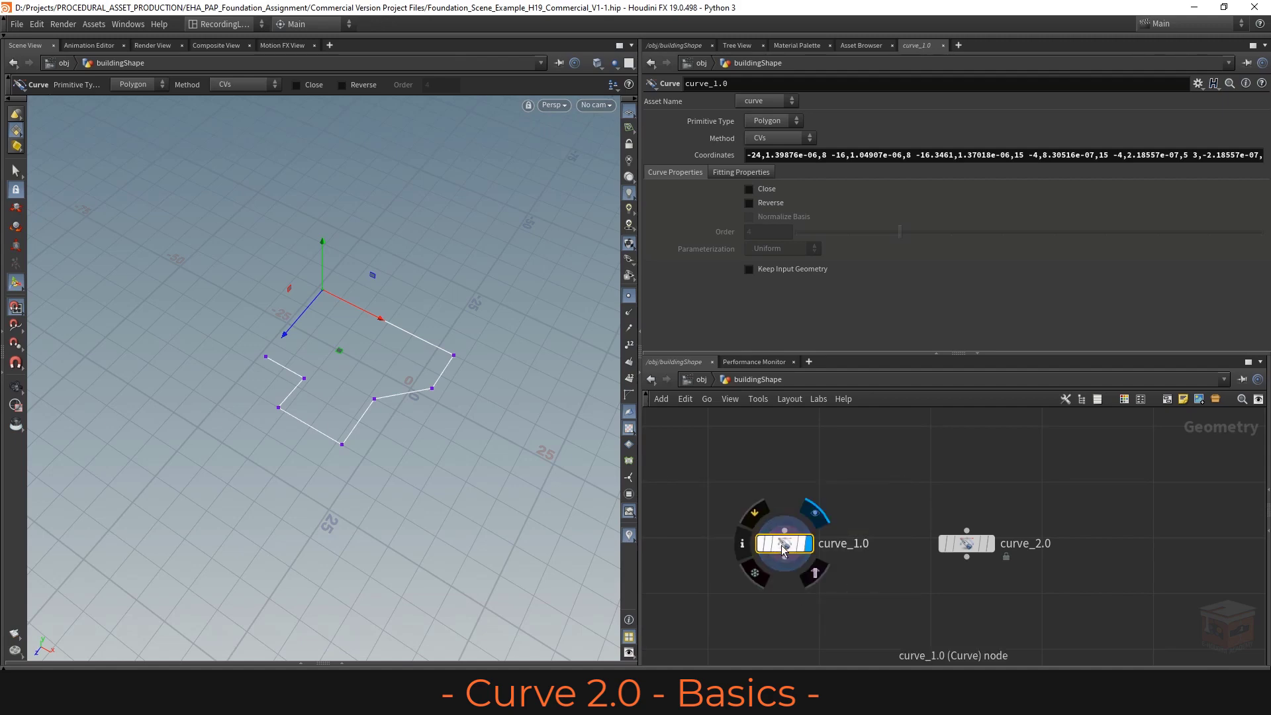
{"action": "left_click_drag", "start_coordinate": [796, 550], "coordinate": [798, 544]}
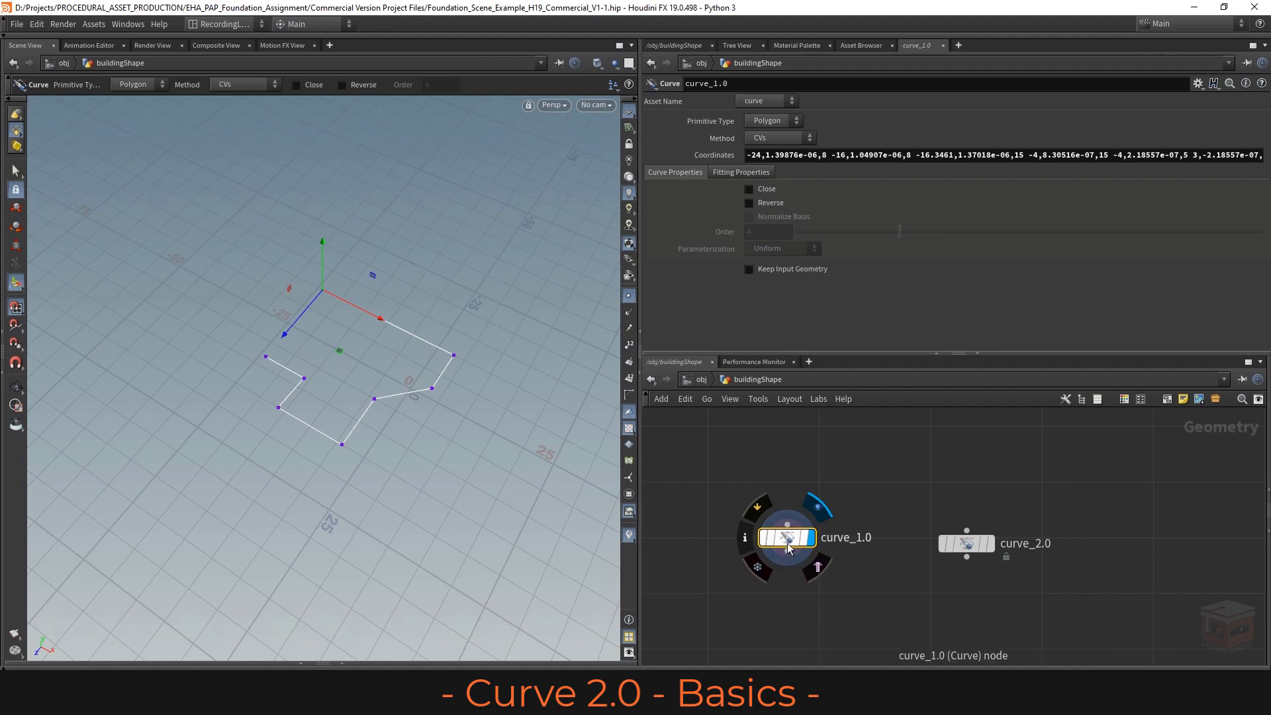
{"action": "left_click_drag", "start_coordinate": [789, 544], "coordinate": [764, 540]}
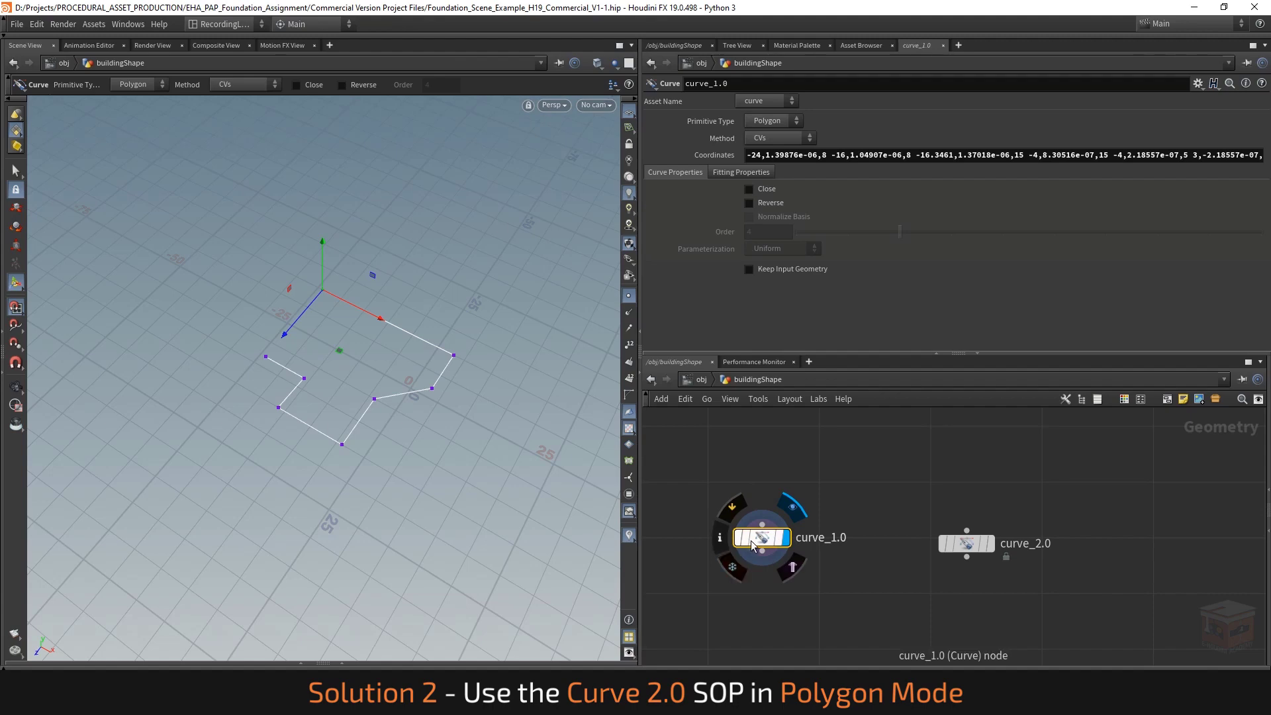
{"action": "left_click_drag", "start_coordinate": [966, 543], "coordinate": [958, 538]}
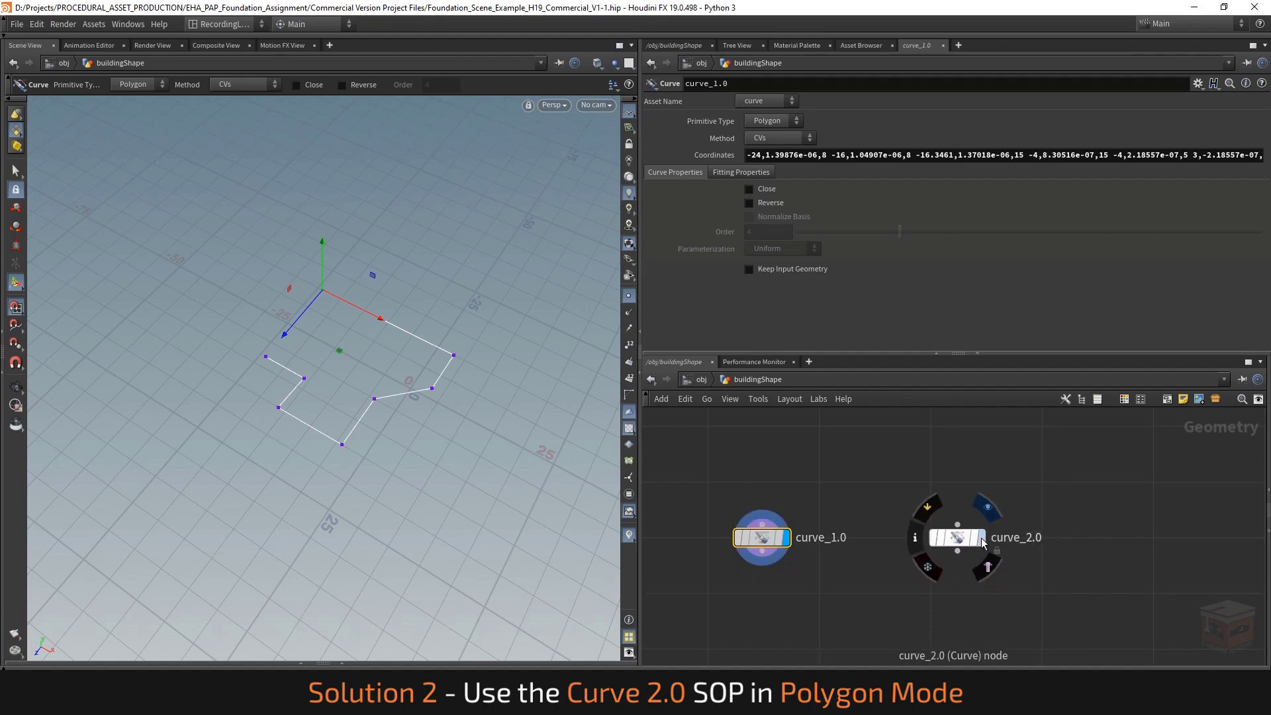
Display curve_2.0 with its viewport Curve tool active and compare it with curve_1.0, ending with curve_2.0 displayed.
{"action": "left_click", "coordinate": [974, 540]}
{"action": "left_click", "coordinate": [960, 538]}
{"action": "key", "text": "Return"}
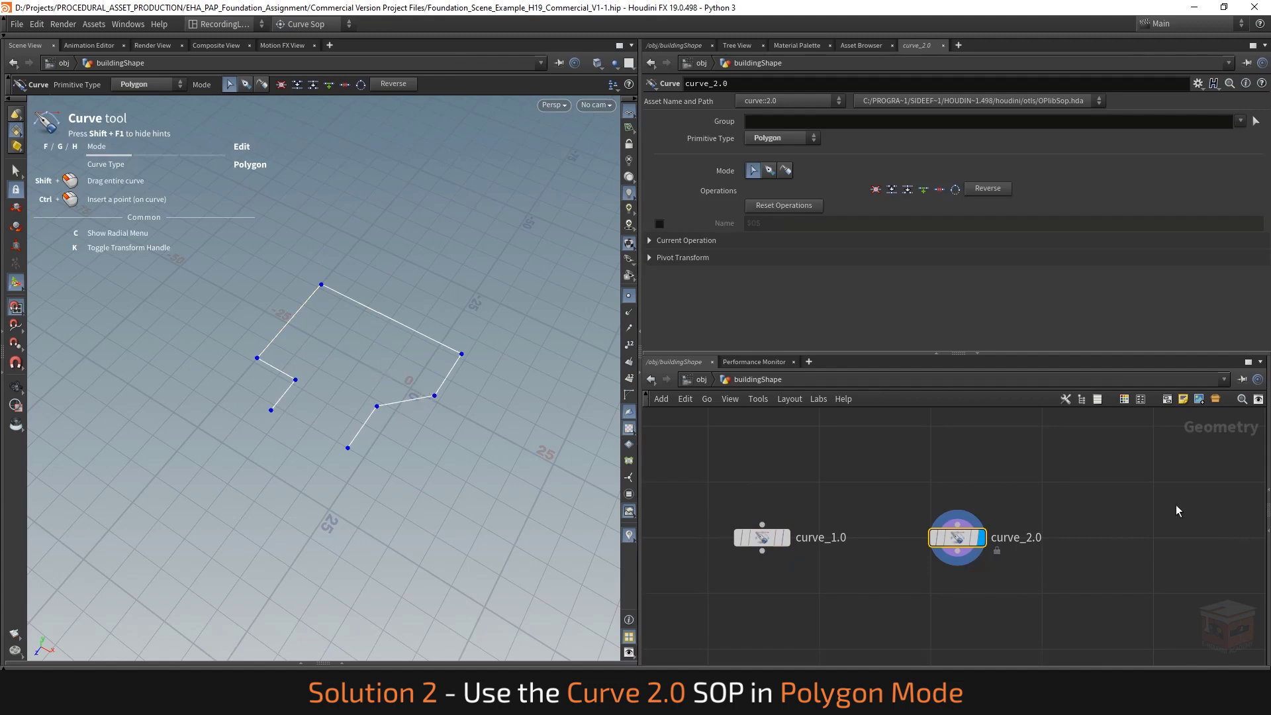
{"action": "middle_click_drag", "start_coordinate": [996, 473], "coordinate": [998, 482]}
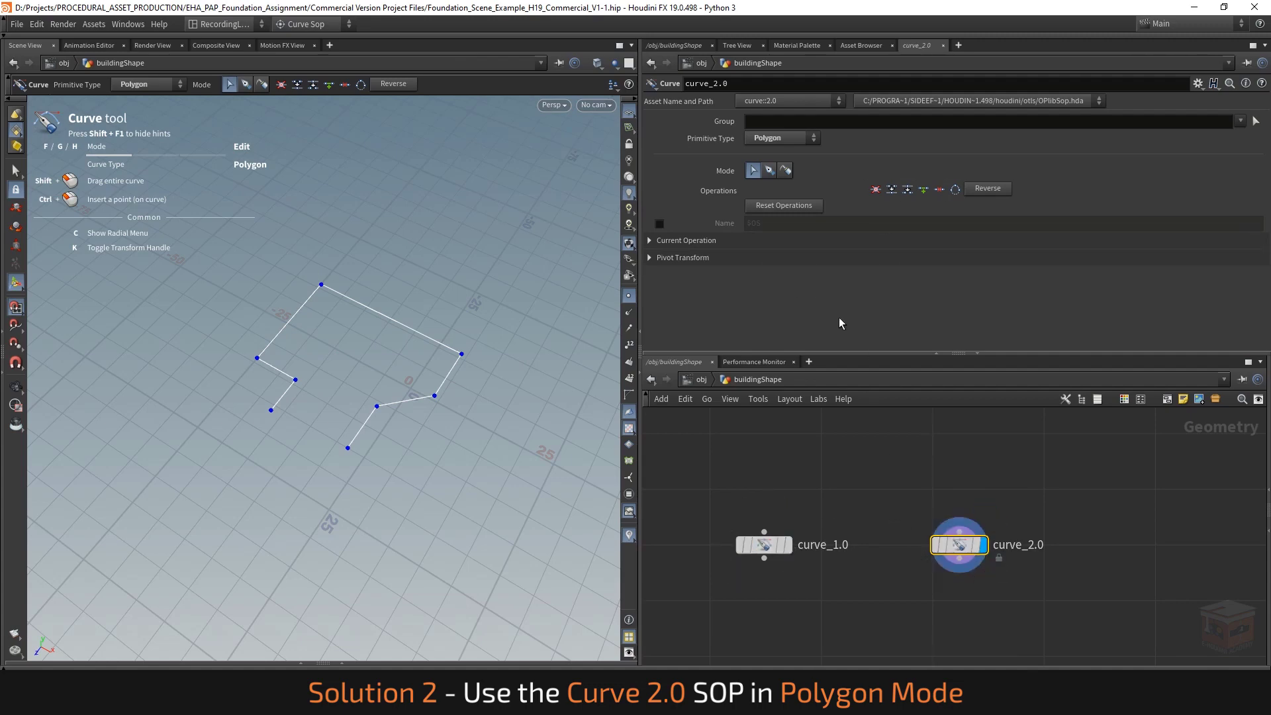
{"action": "left_click", "coordinate": [786, 545]}
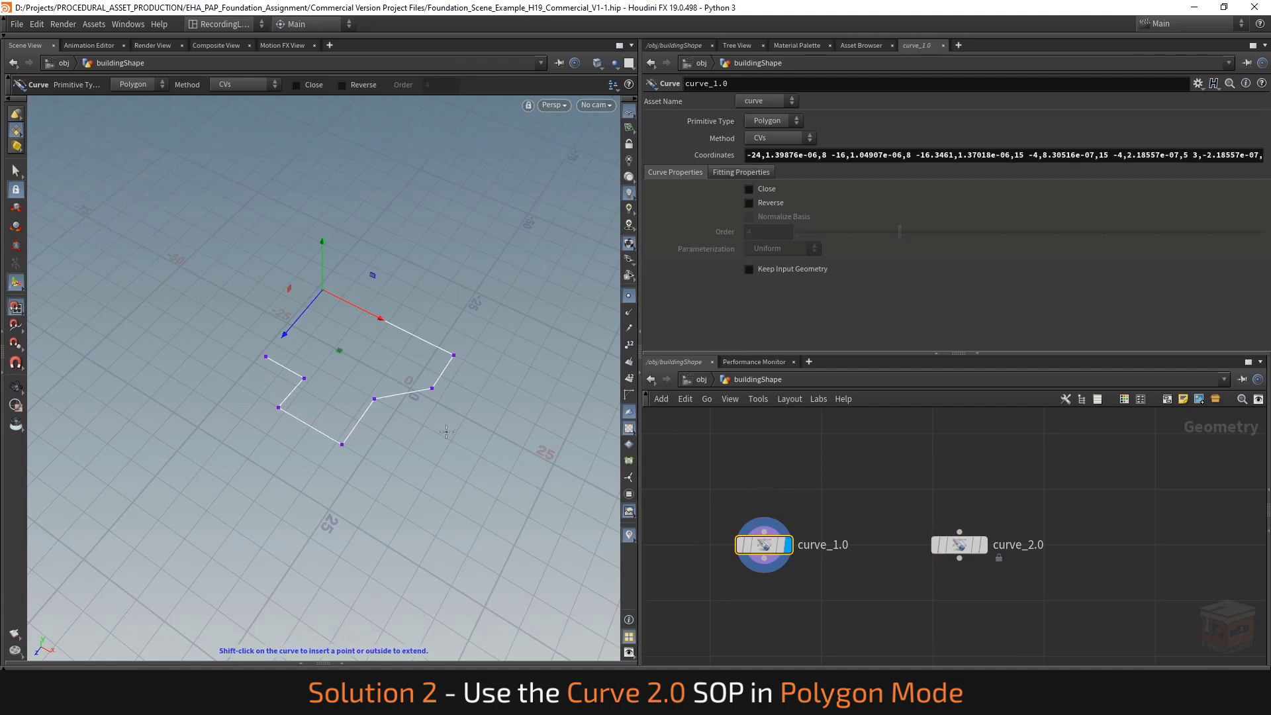
{"action": "left_click", "coordinate": [982, 544]}
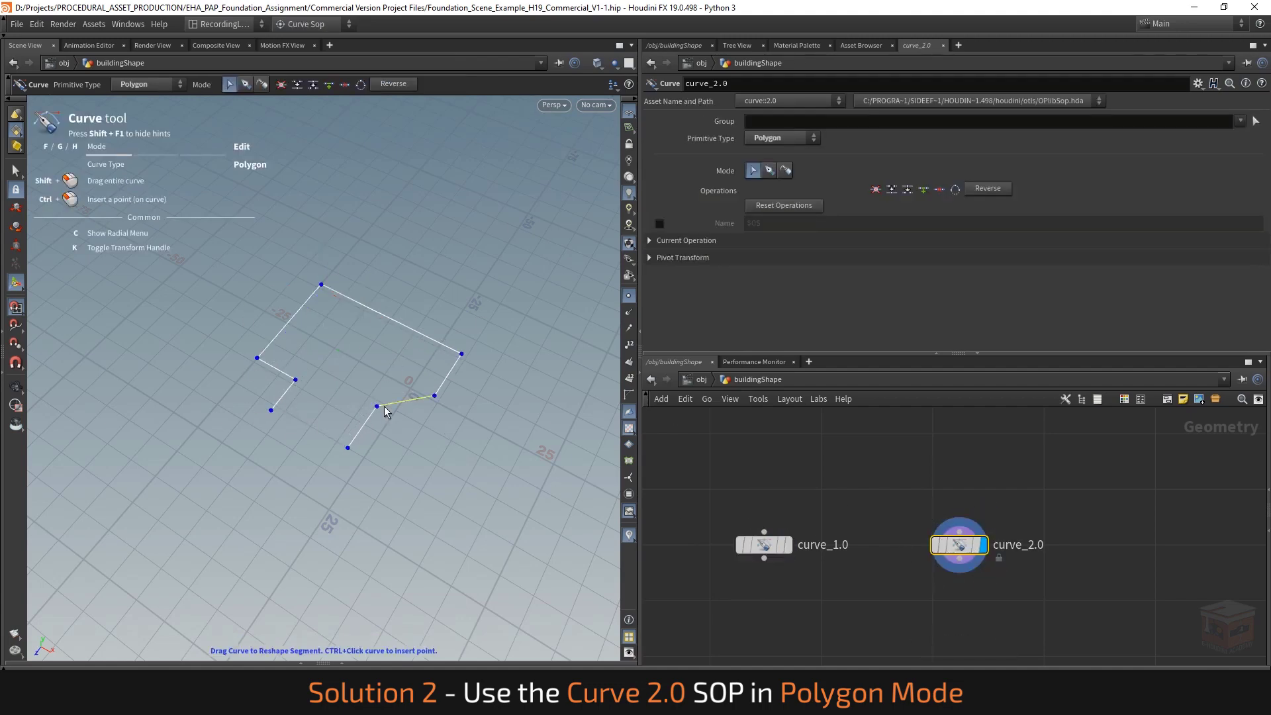
Switch curve_2.0 to Draw mode and draw a separate open four-point polygon curve below the existing building outline.
{"action": "key", "text": "g"}
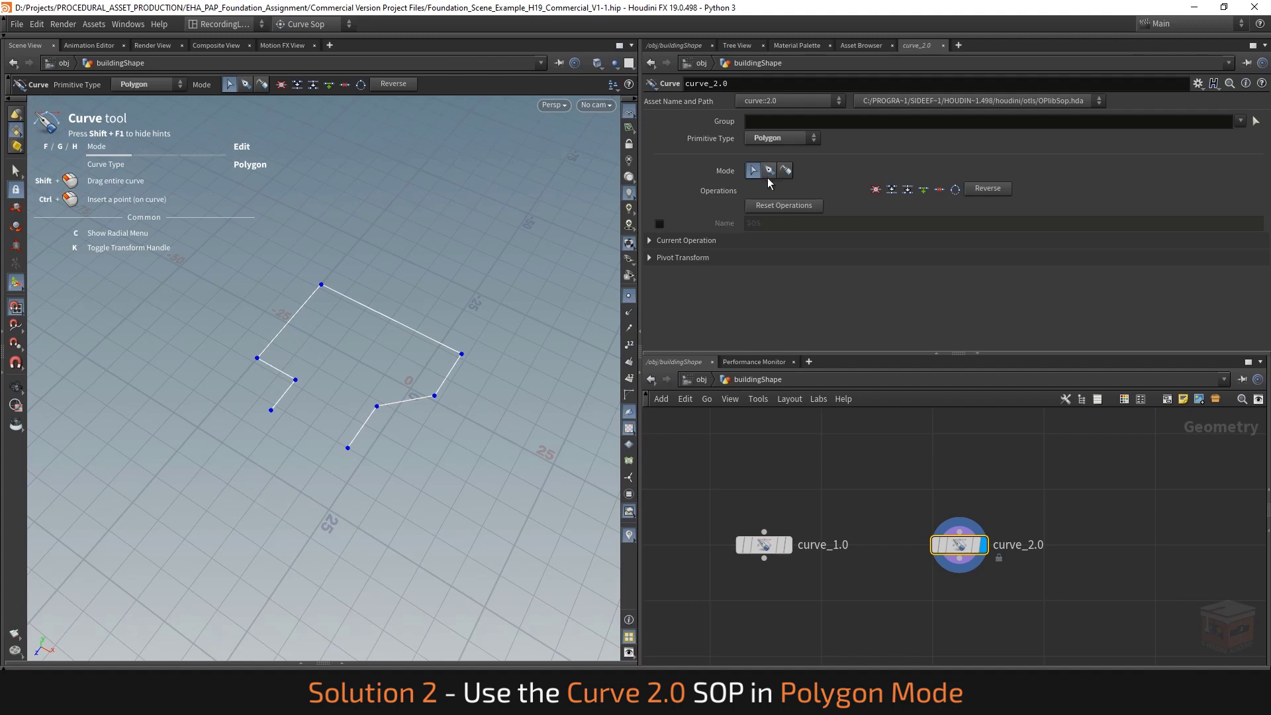
{"action": "left_click", "coordinate": [322, 479]}
{"action": "left_click", "coordinate": [437, 479]}
{"action": "left_click", "coordinate": [435, 536]}
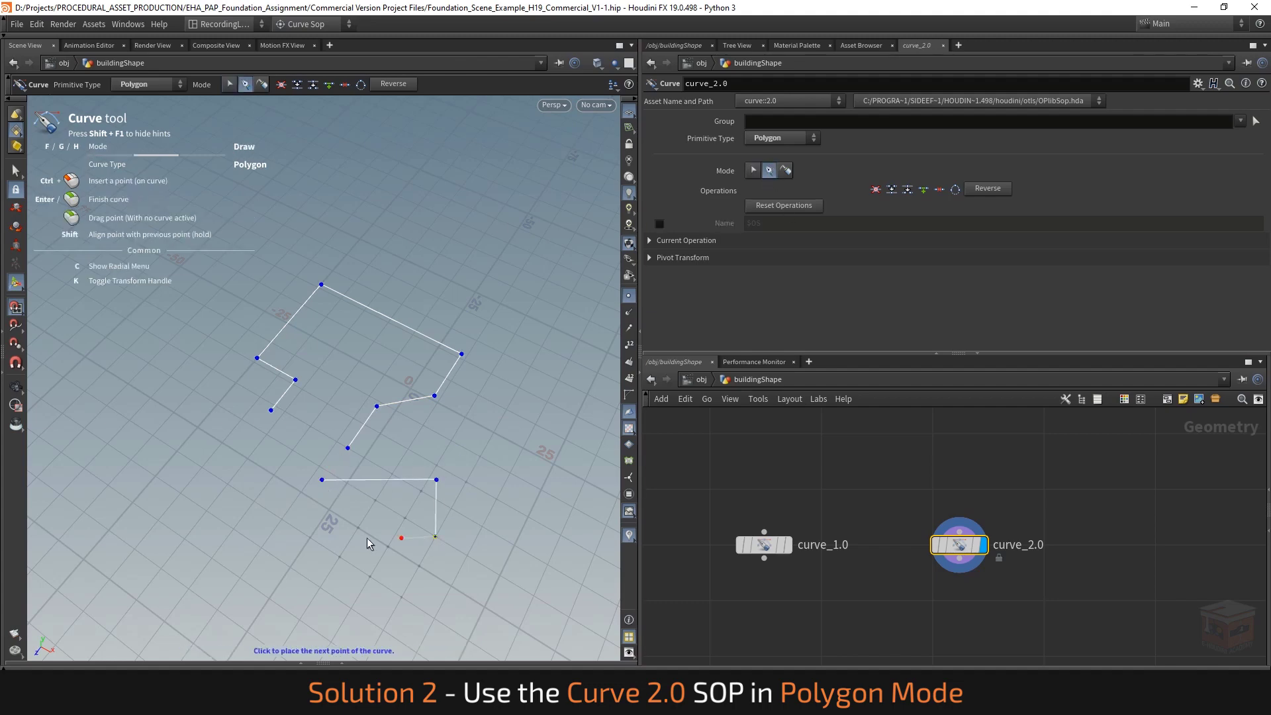
{"action": "left_click", "coordinate": [357, 527]}
{"action": "key", "text": "Return"}
Draw two more separate open four-point polygon curves to the left of the building outline, keeping curve_2.0 selected at the end.
{"action": "left_click", "coordinate": [269, 506]}
{"action": "left_click", "coordinate": [213, 545]}
{"action": "left_click", "coordinate": [164, 497]}
{"action": "key", "text": "Return"}
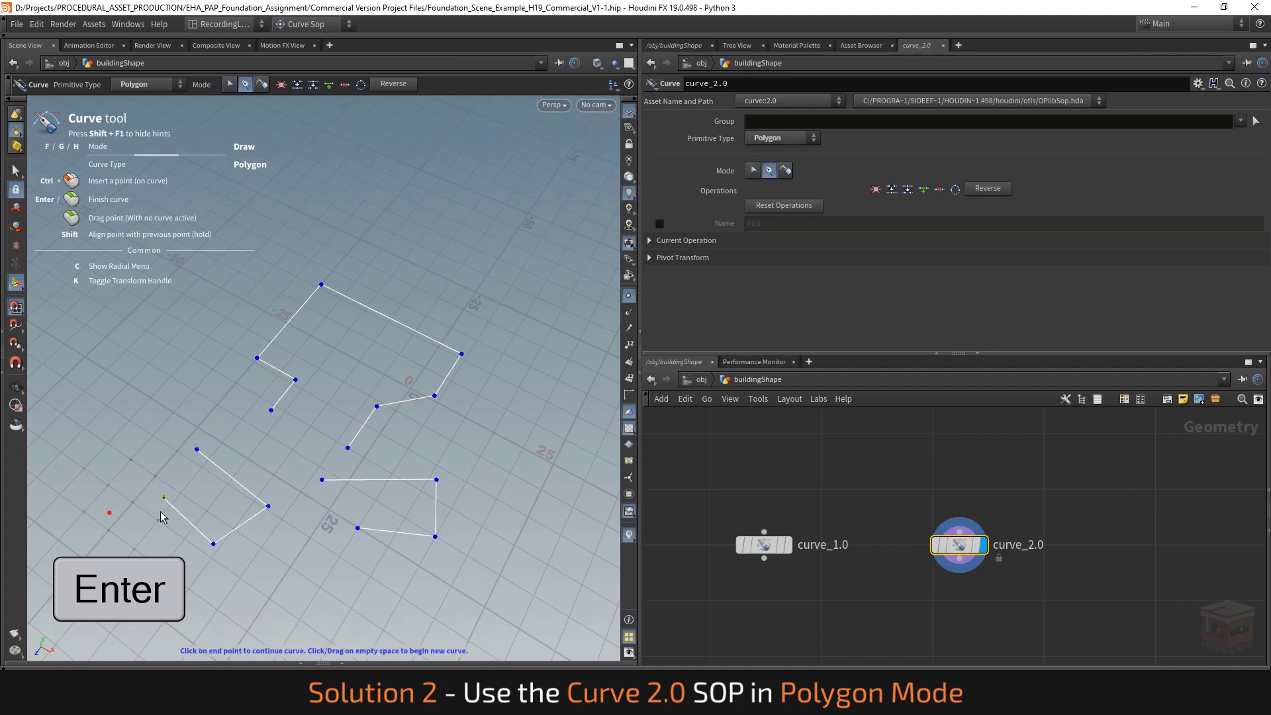
{"action": "left_click", "coordinate": [115, 383]}
{"action": "left_click", "coordinate": [125, 318]}
{"action": "left_click", "coordinate": [215, 326]}
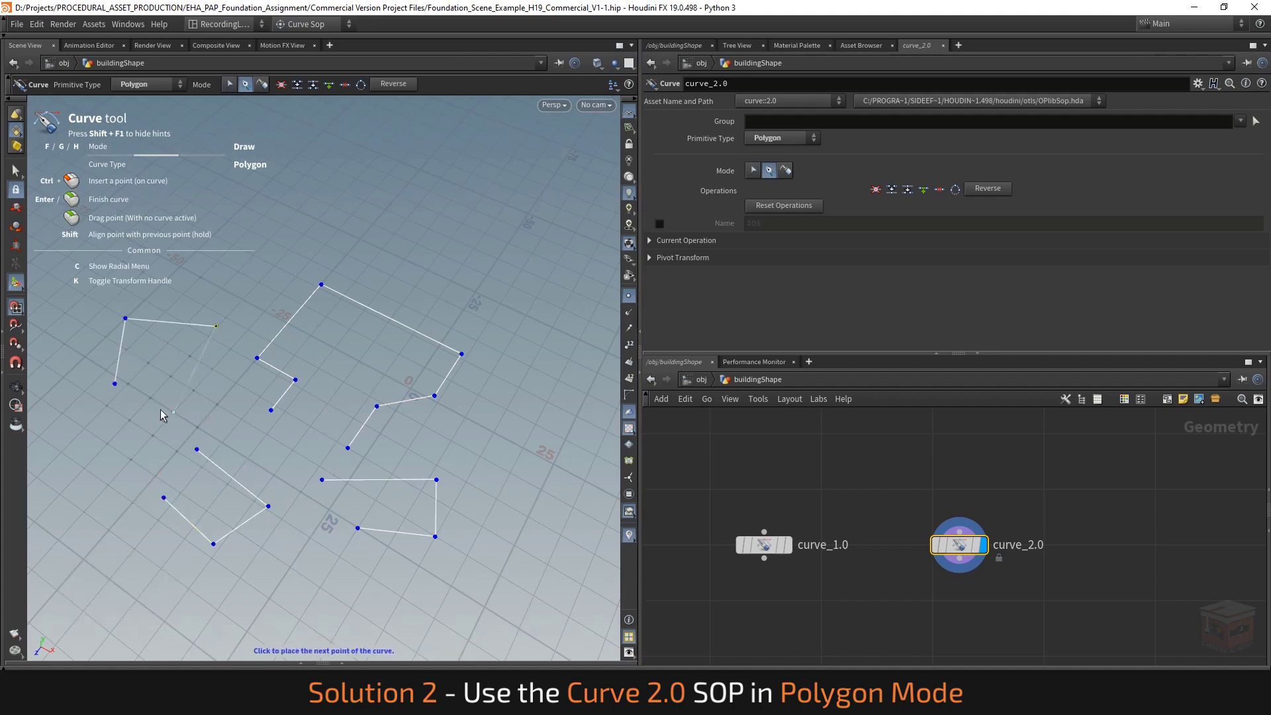
{"action": "left_click", "coordinate": [164, 395]}
{"action": "key", "text": "Return"}
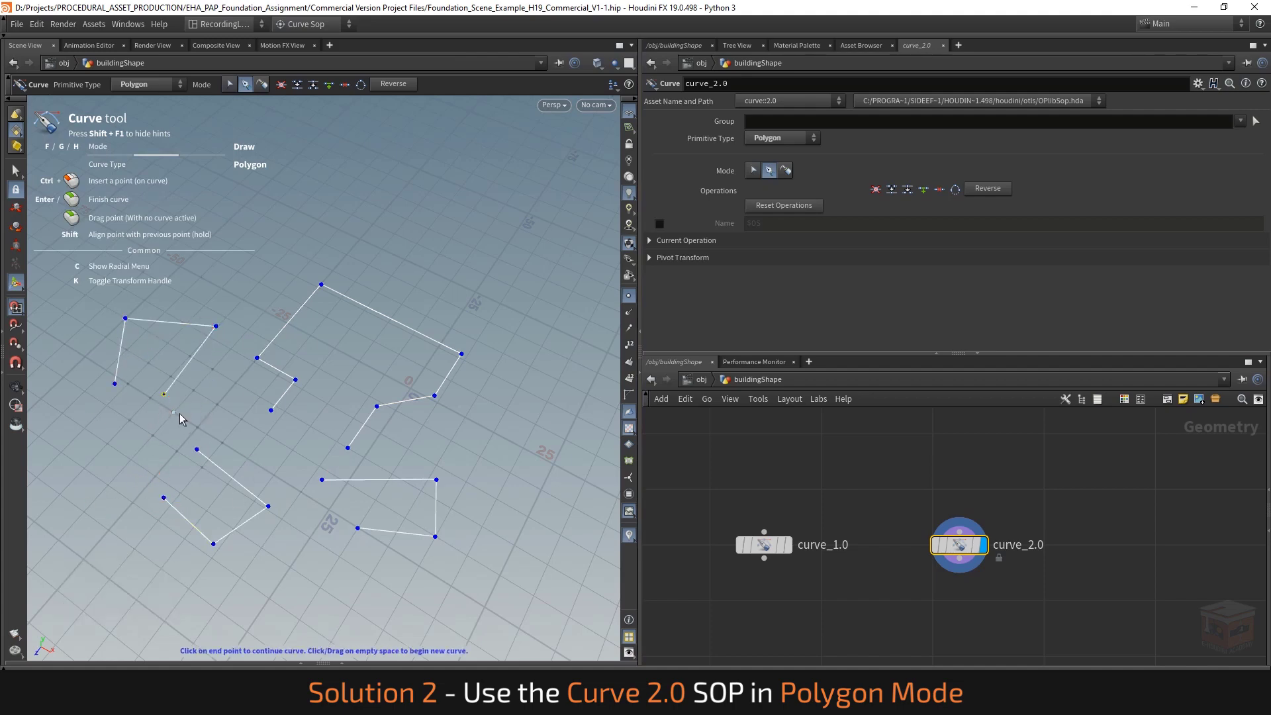
{"action": "left_click_drag", "start_coordinate": [866, 497], "coordinate": [692, 614]}
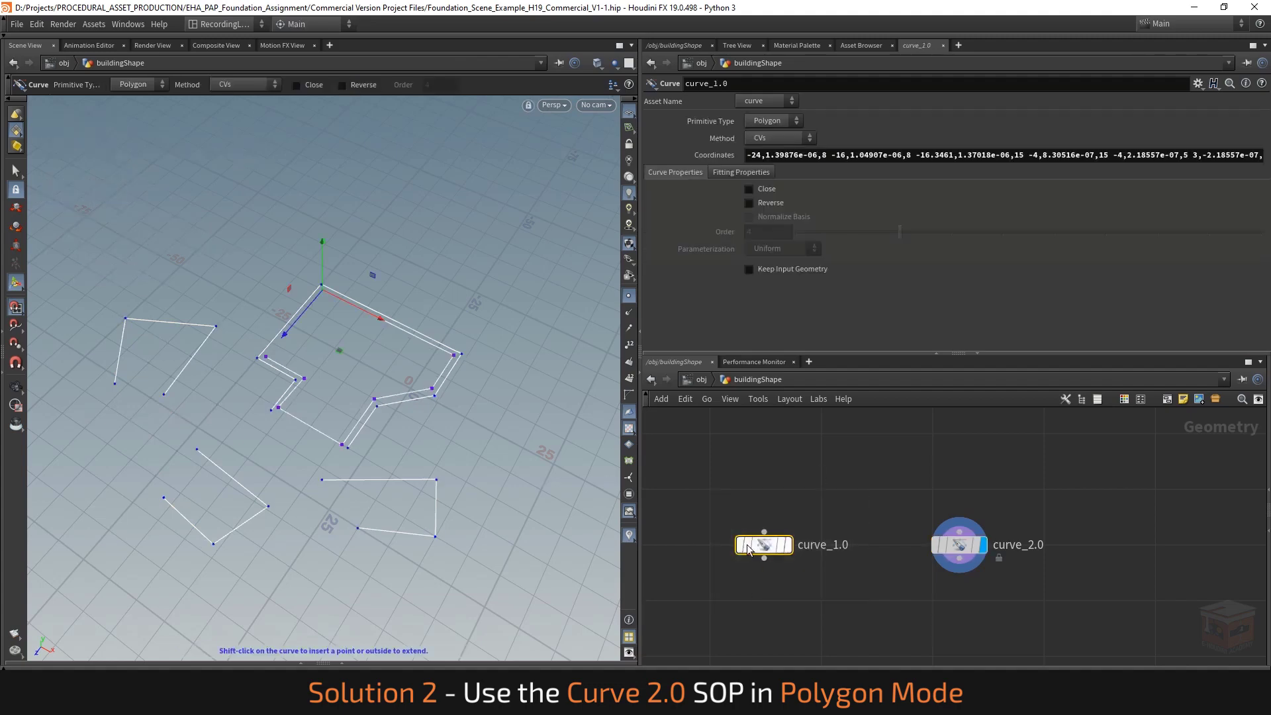
{"action": "left_click_drag", "start_coordinate": [1075, 487], "coordinate": [919, 597]}
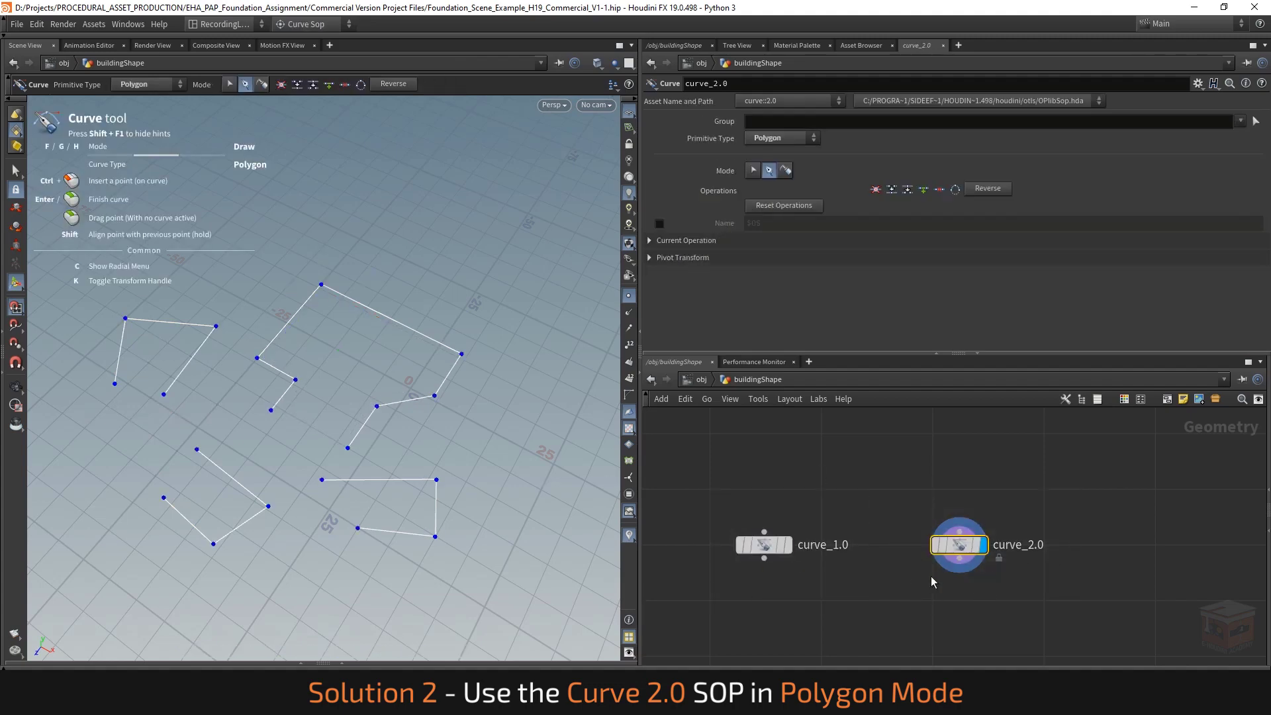
Close the building outline in Draw mode by continuing from one open end with an extra point and joining it to the other end.
{"action": "mouse_move", "coordinate": [273, 434]}
{"action": "left_mouse_down", "text": "alt"}
{"action": "mouse_move", "coordinate": [271, 356]}
{"action": "mouse_move", "coordinate": [275, 429]}
{"action": "left_mouse_up", "text": "alt"}
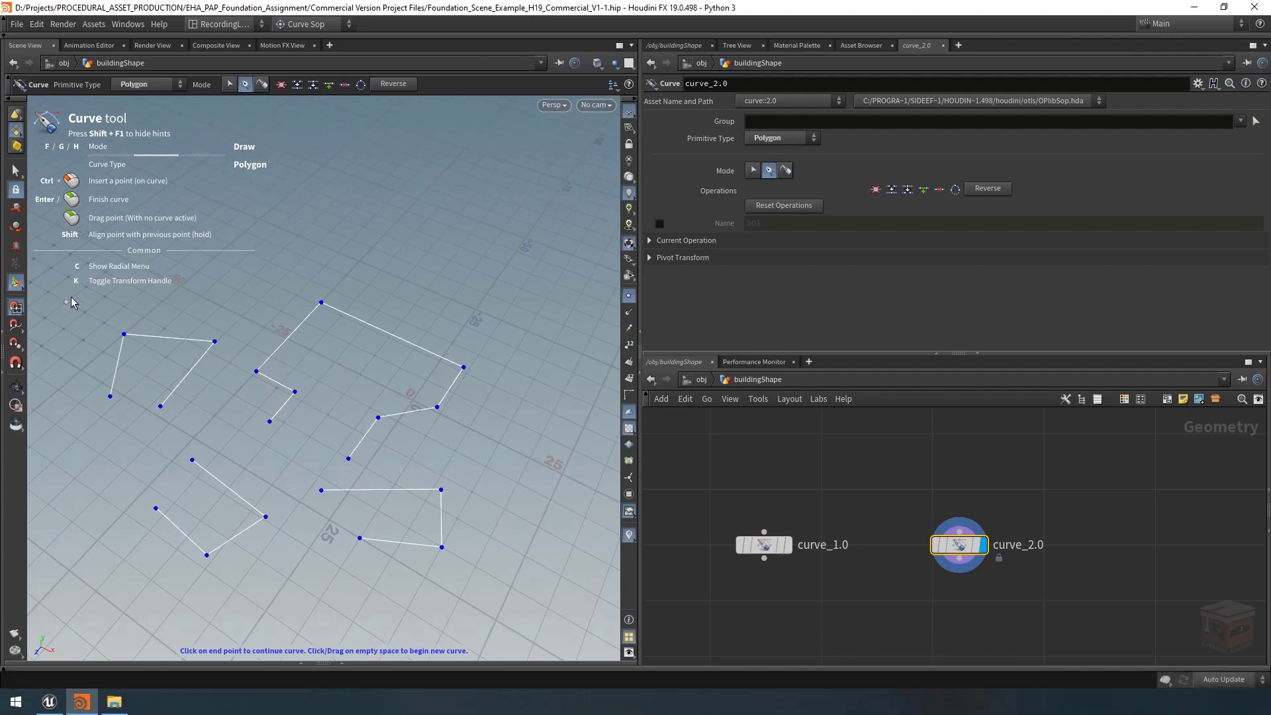
{"action": "mouse_move", "coordinate": [960, 548]}
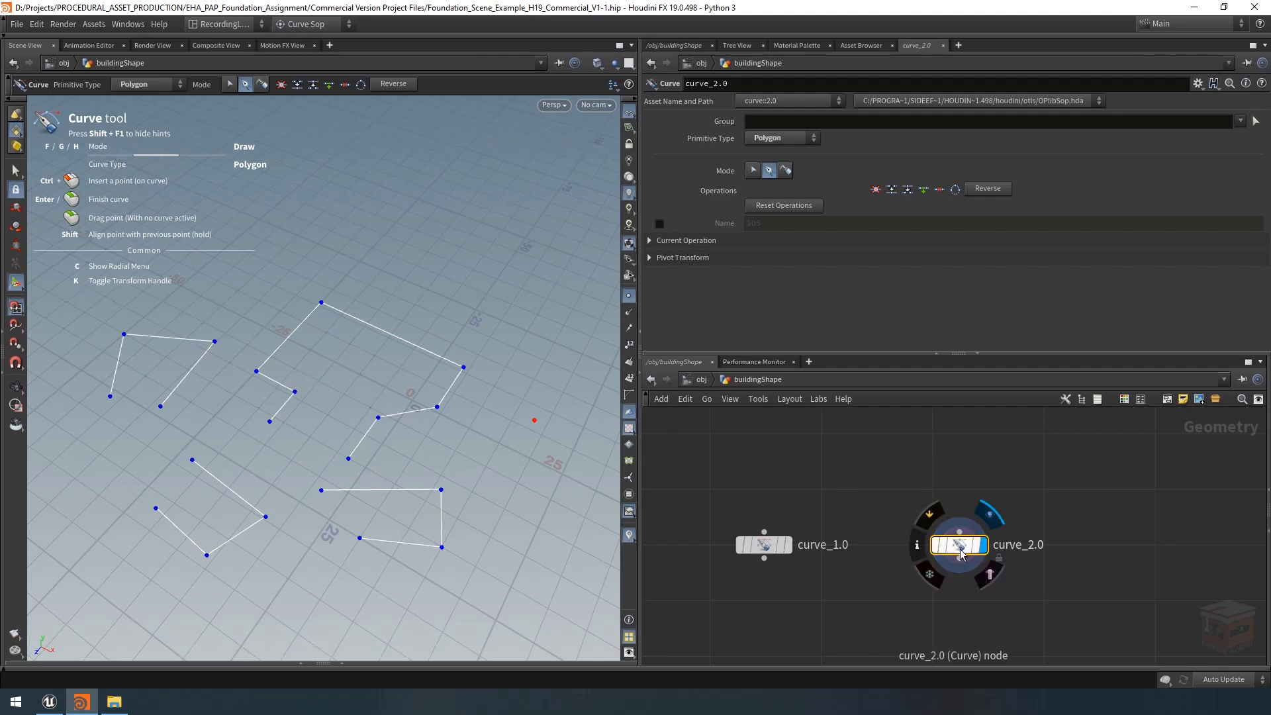
{"action": "left_click", "coordinate": [16, 171]}
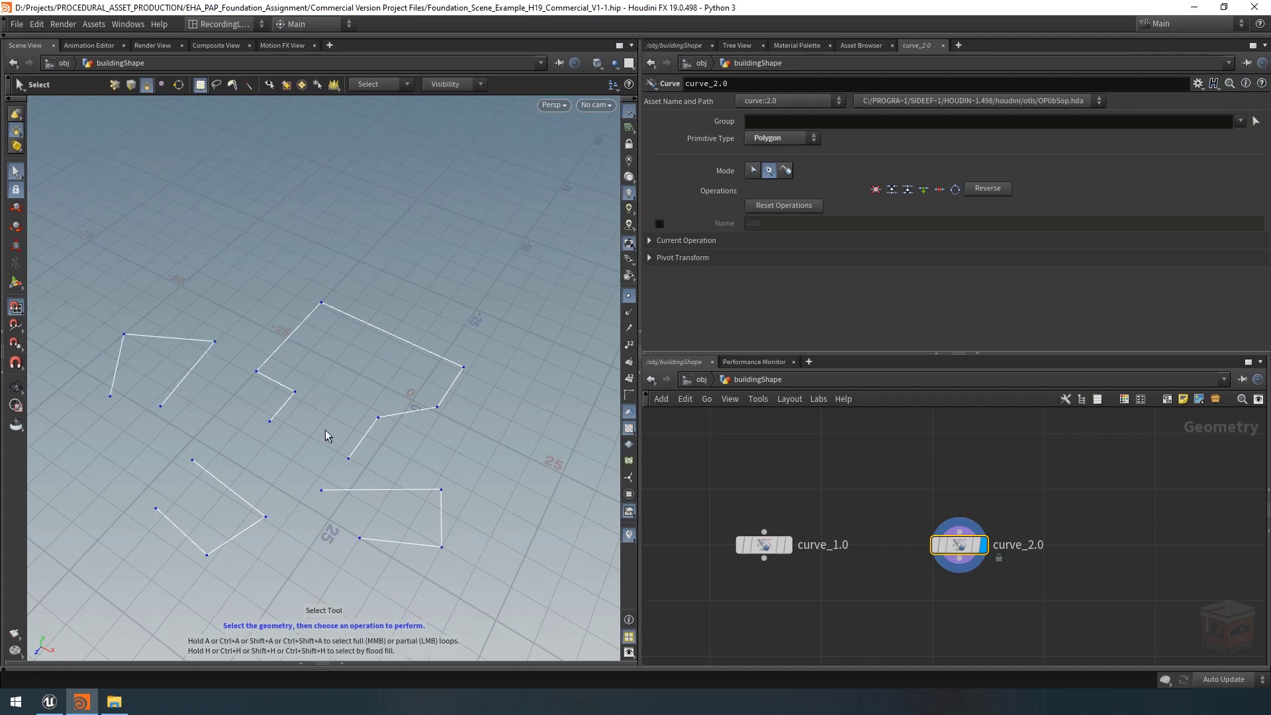
{"action": "key", "text": "Return"}
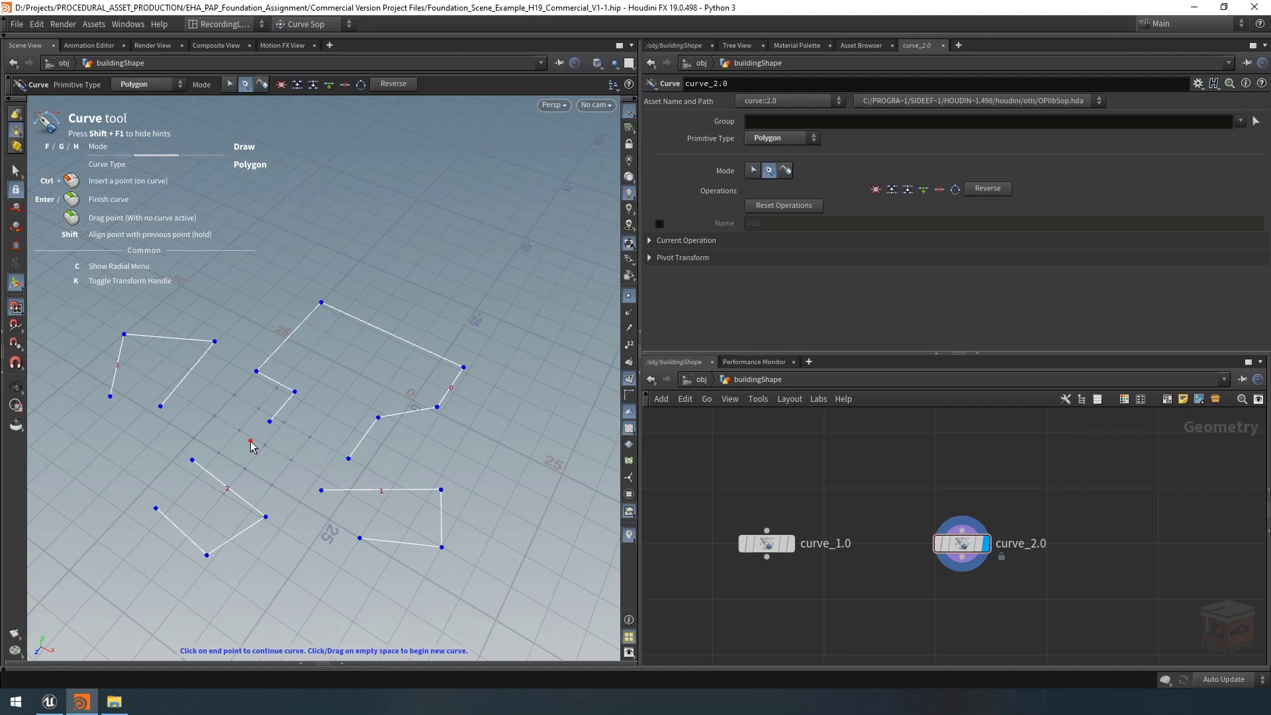
{"action": "left_click", "coordinate": [348, 458]}
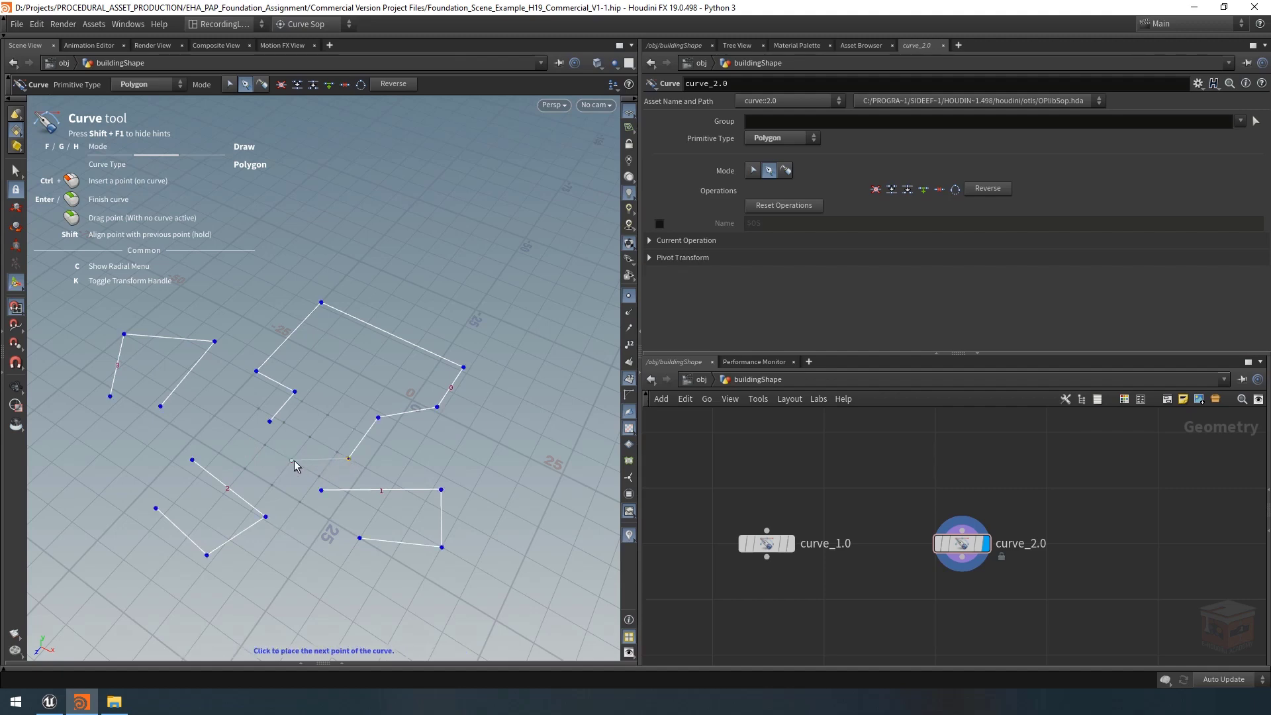
{"action": "left_click", "coordinate": [292, 460]}
{"action": "left_click", "coordinate": [270, 421]}
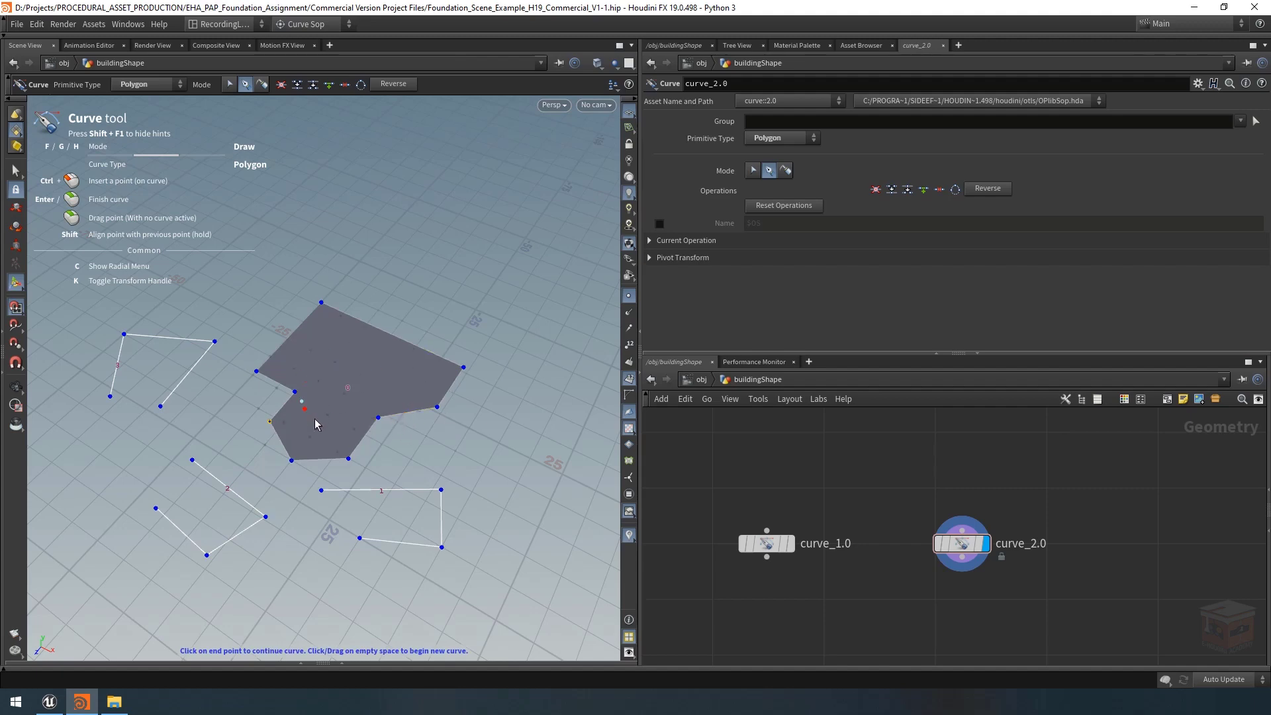
{"action": "key", "text": "ctrl+z"}
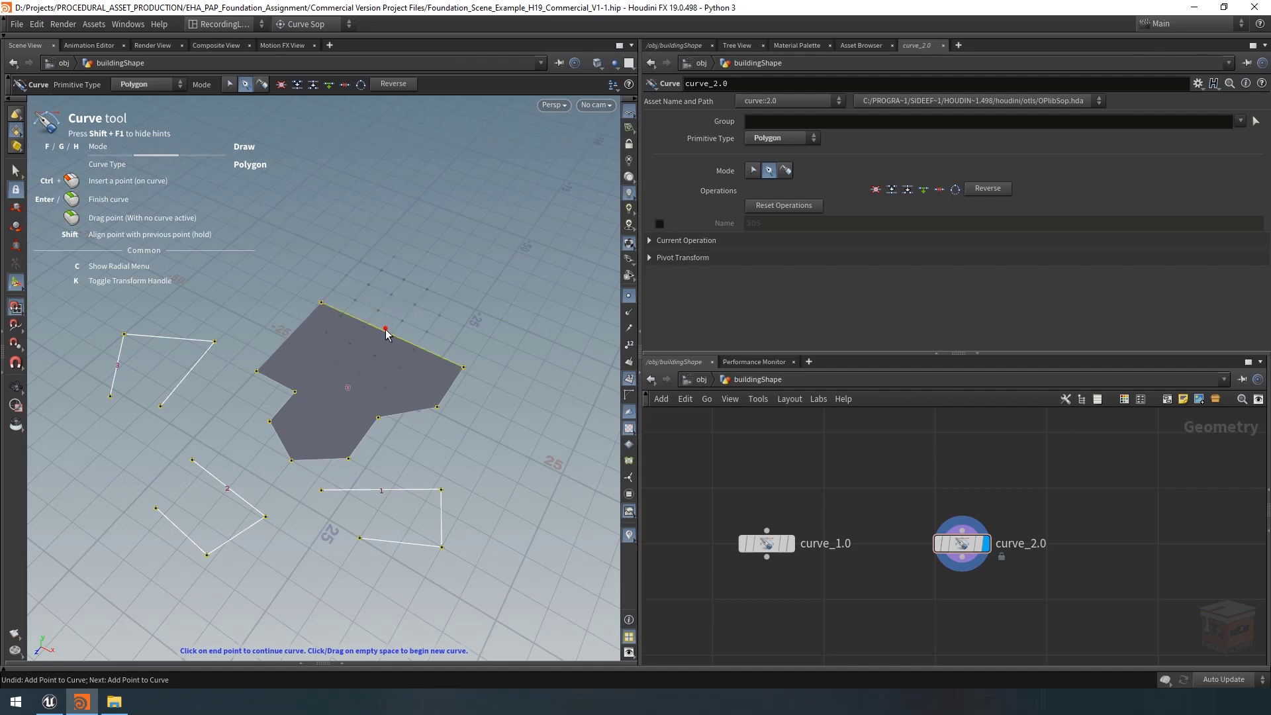
Insert a new point near the middle of the closed building outline's long upper edge.
{"action": "key", "text": "ctrl"}
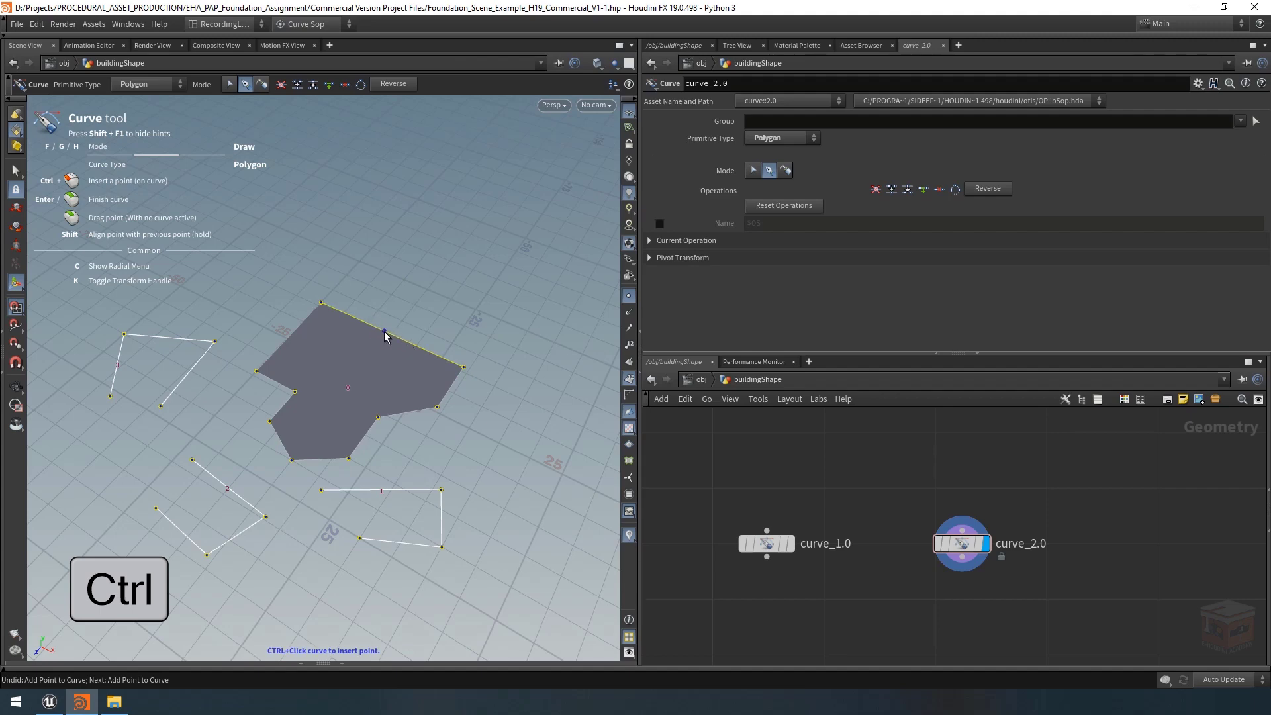
{"action": "left_click", "coordinate": [382, 331], "text": "ctrl"}
{"action": "left_click", "coordinate": [385, 332], "text": "ctrl"}
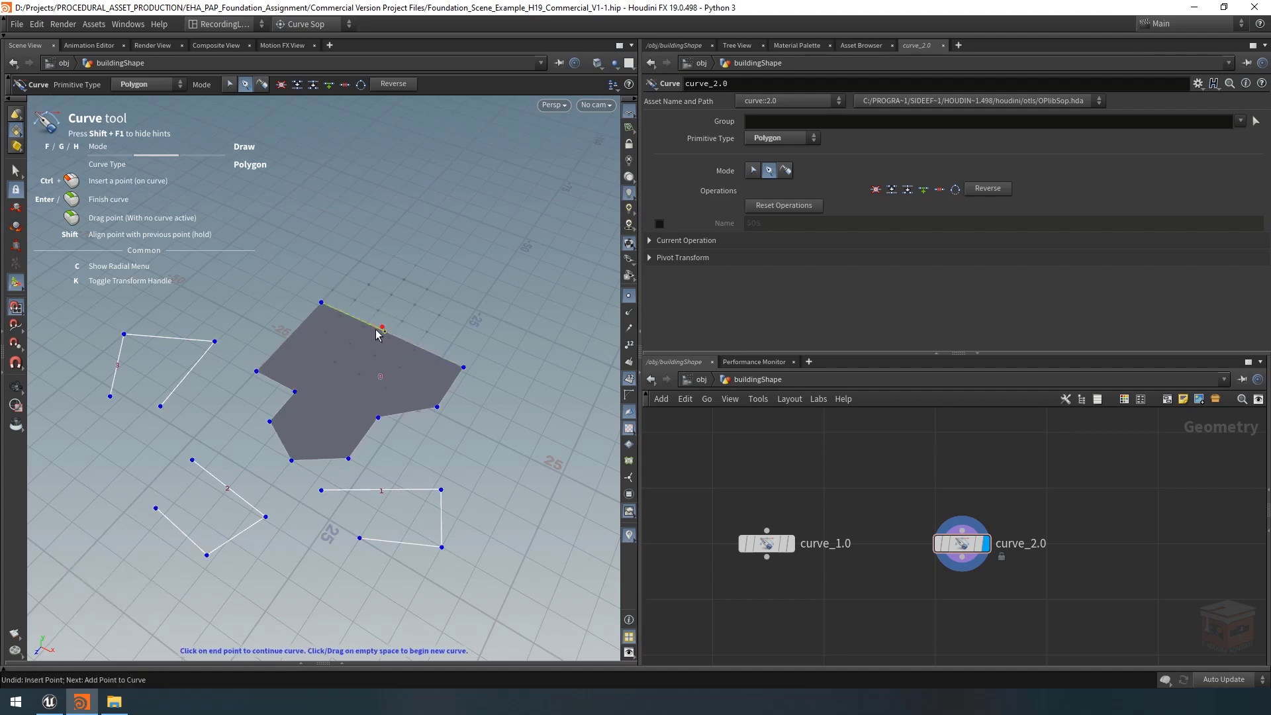
Draw a separate open three-point polygon curve beyond the building outline's upper edge and finish it.
{"action": "left_click", "coordinate": [378, 310]}
{"action": "left_click", "coordinate": [416, 264]}
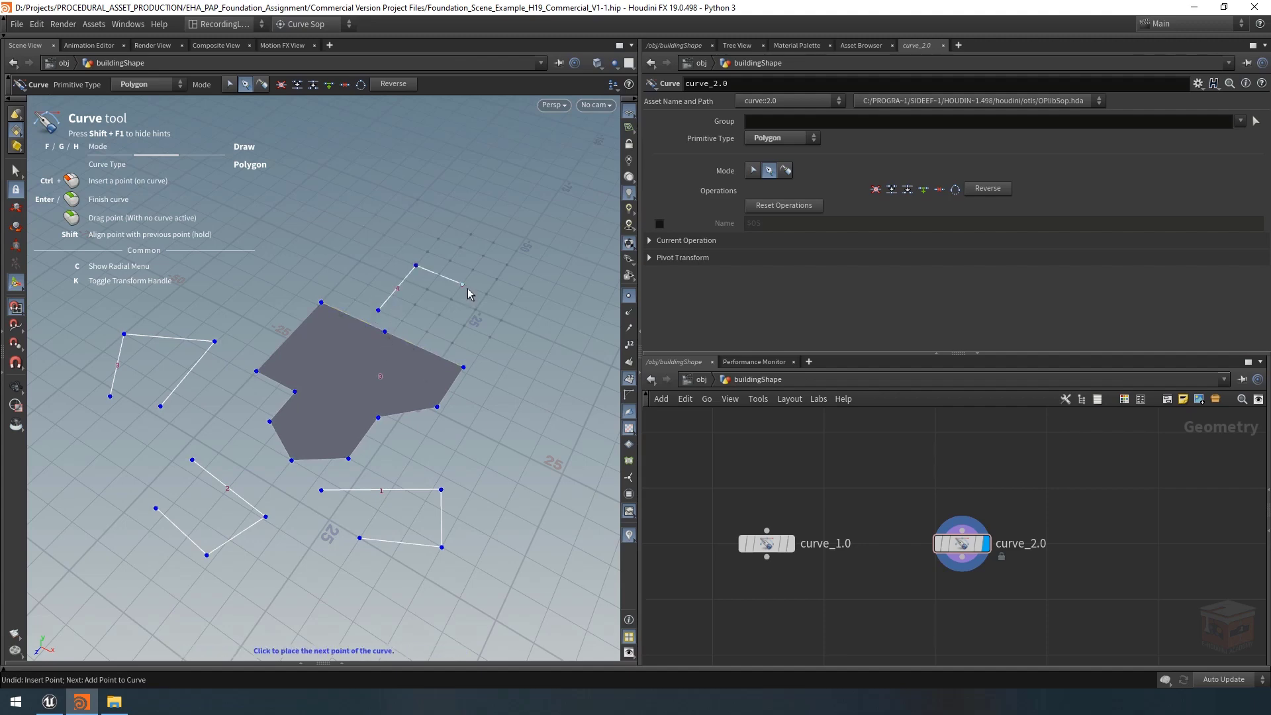
{"action": "key", "text": "Return"}
{"action": "mouse_move", "coordinate": [964, 551]}
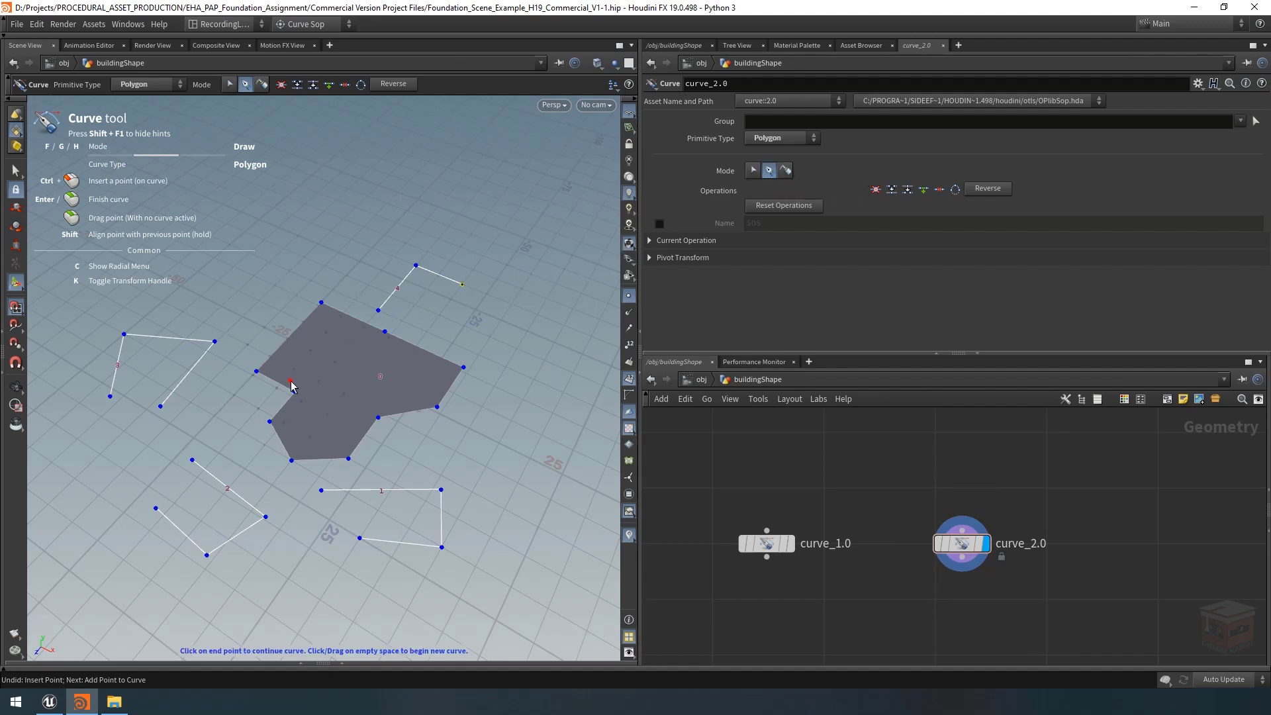
Switch curve_2.0 to Edit mode and delete all points of the three-point curve beyond the building outline.
{"action": "left_click", "coordinate": [752, 171]}
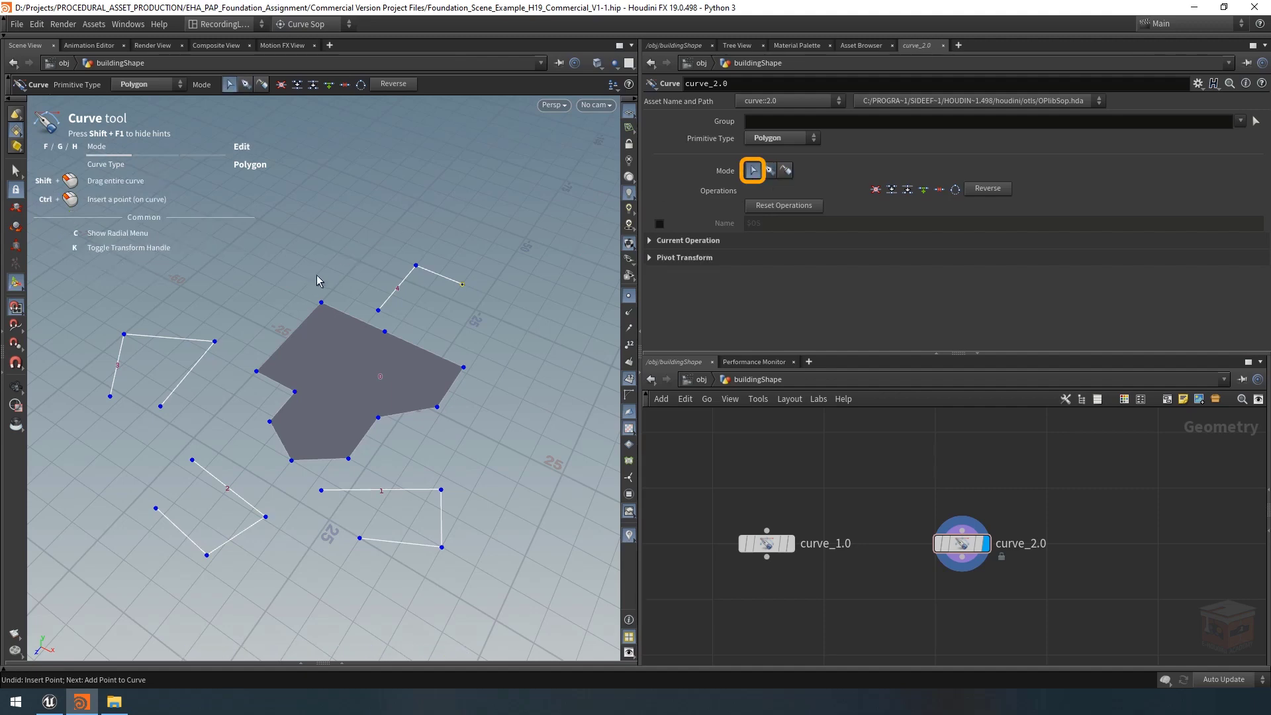
{"action": "key", "text": "f"}
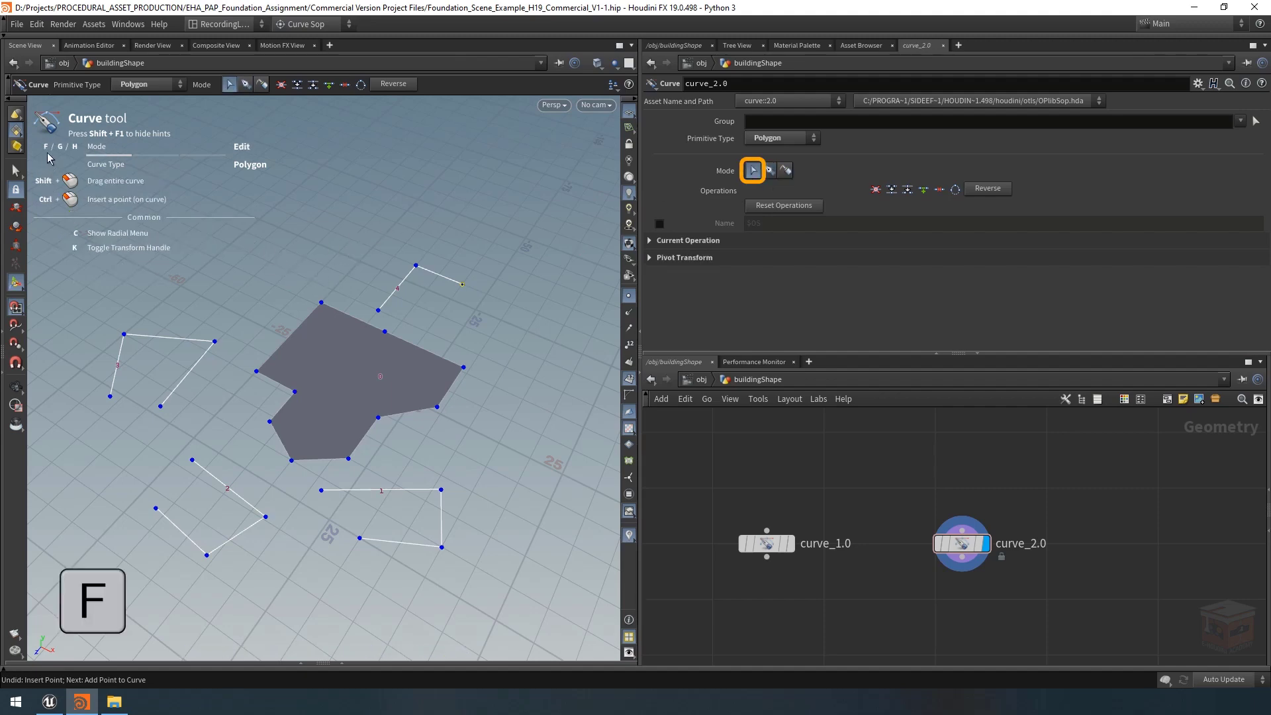
{"action": "key", "text": "g"}
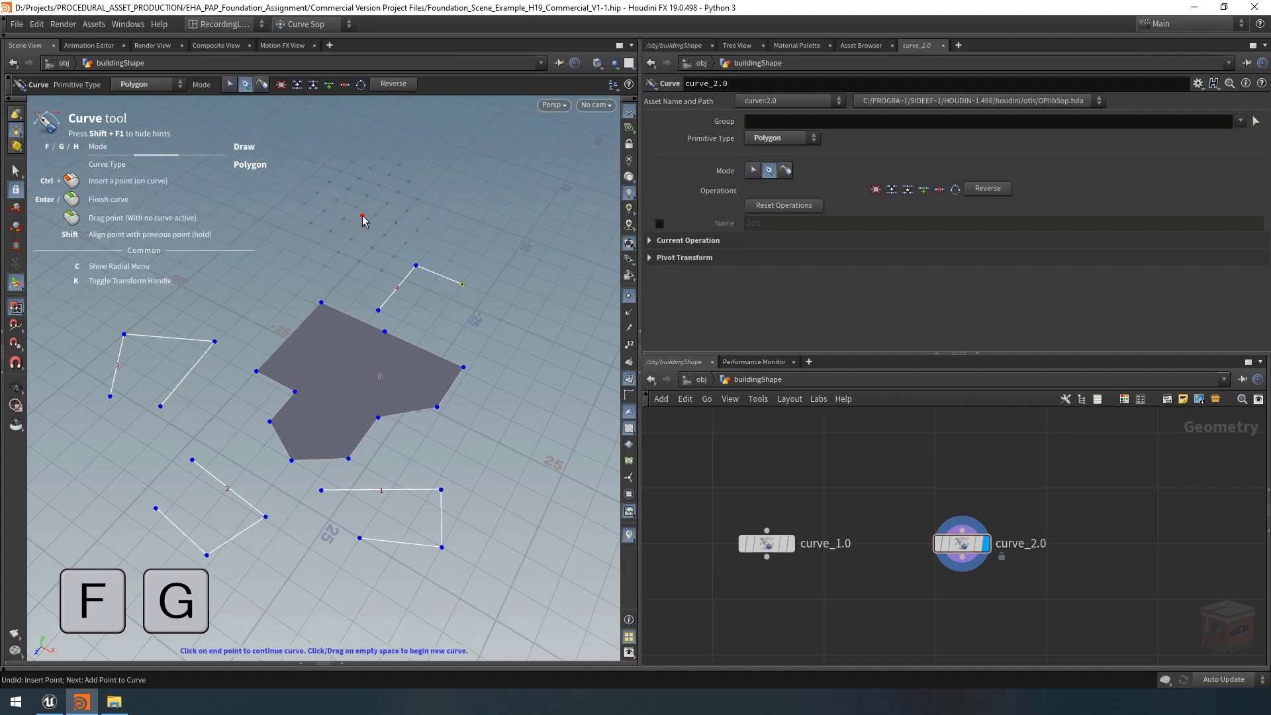
{"action": "key", "text": "f"}
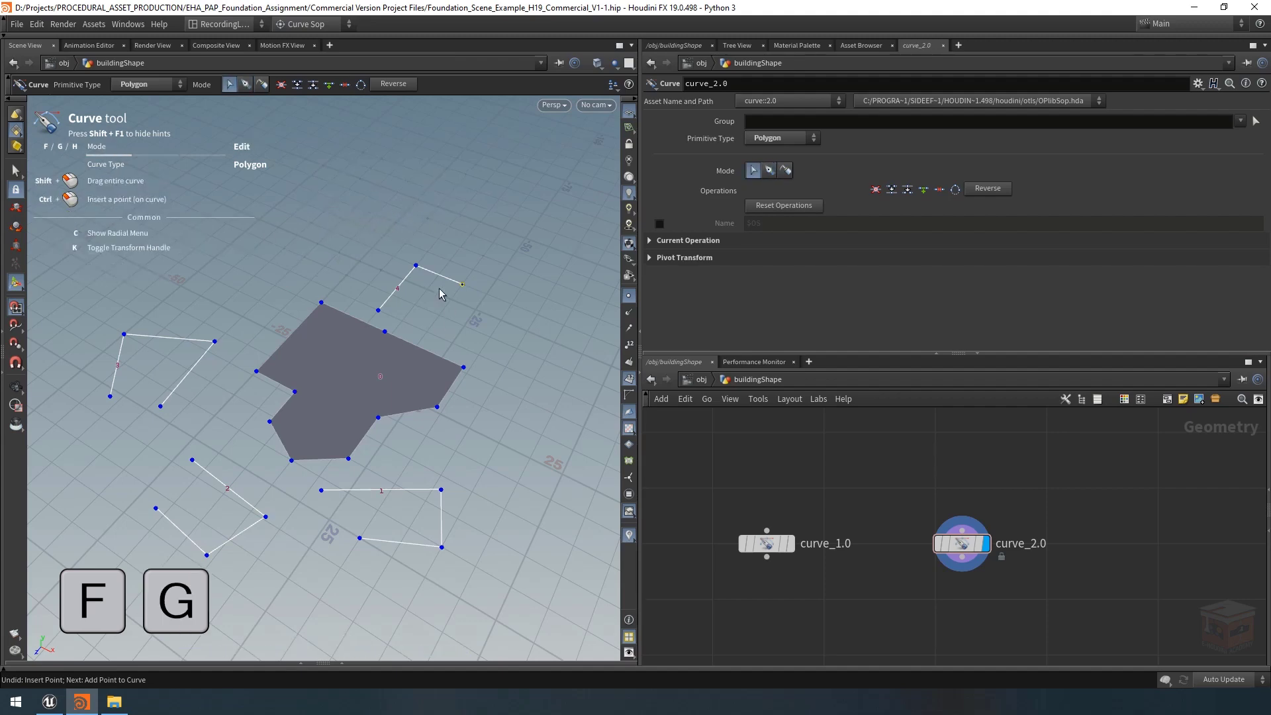
{"action": "left_click_drag", "start_coordinate": [371, 244], "coordinate": [487, 317]}
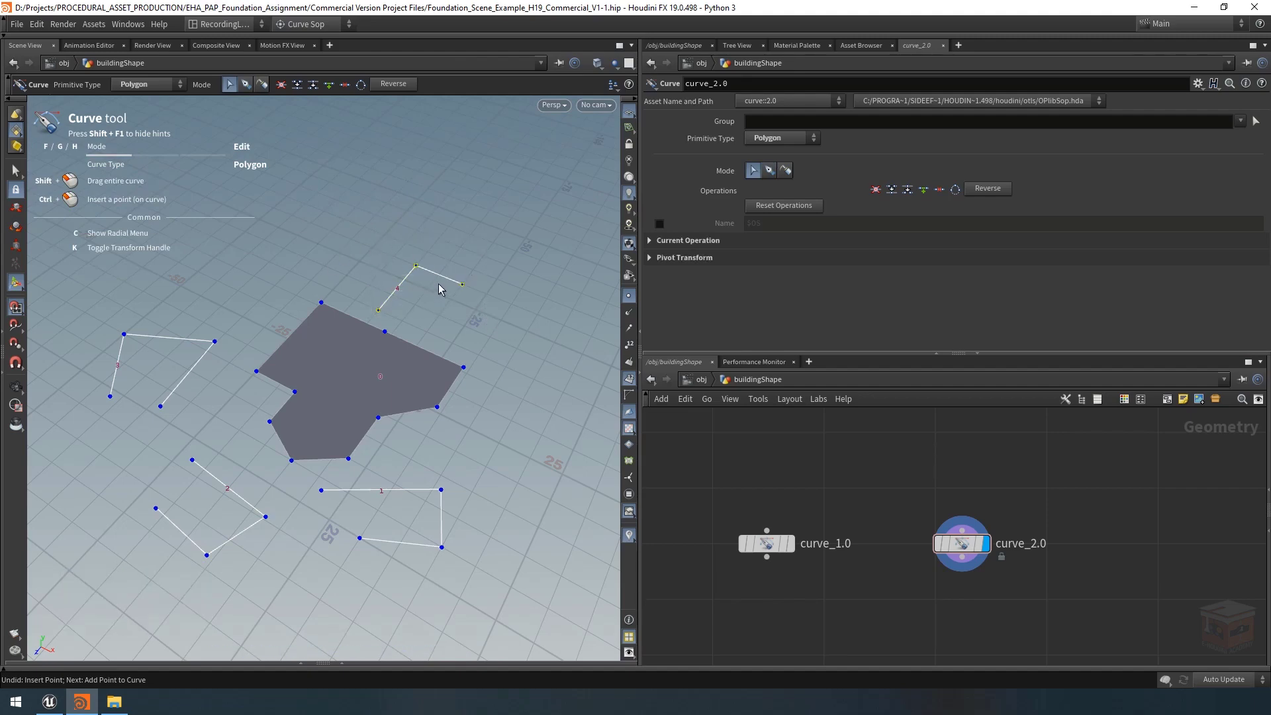
{"action": "key", "text": "Delete"}
Move the corner point nearest the building on the upper-left open curve slightly inward and show its transform handle.
{"action": "left_click_drag", "start_coordinate": [215, 343], "coordinate": [180, 352]}
{"action": "key", "text": "k"}
{"action": "key", "text": "k"}
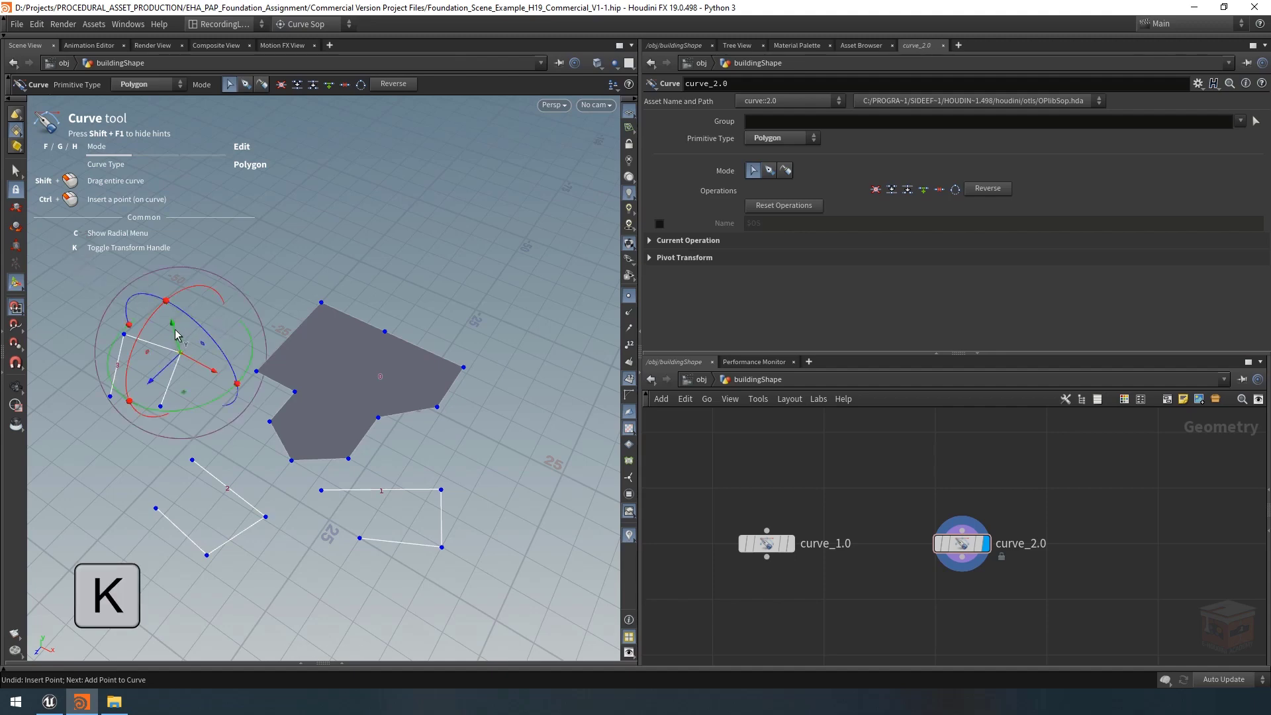
Try moving the corner point with the transform handle without grid snapping, and undo the handle change.
{"action": "mouse_move", "coordinate": [175, 331]}
{"action": "left_mouse_down"}
{"action": "mouse_move", "coordinate": [155, 269]}
{"action": "mouse_move", "coordinate": [180, 341]}
{"action": "left_mouse_up"}
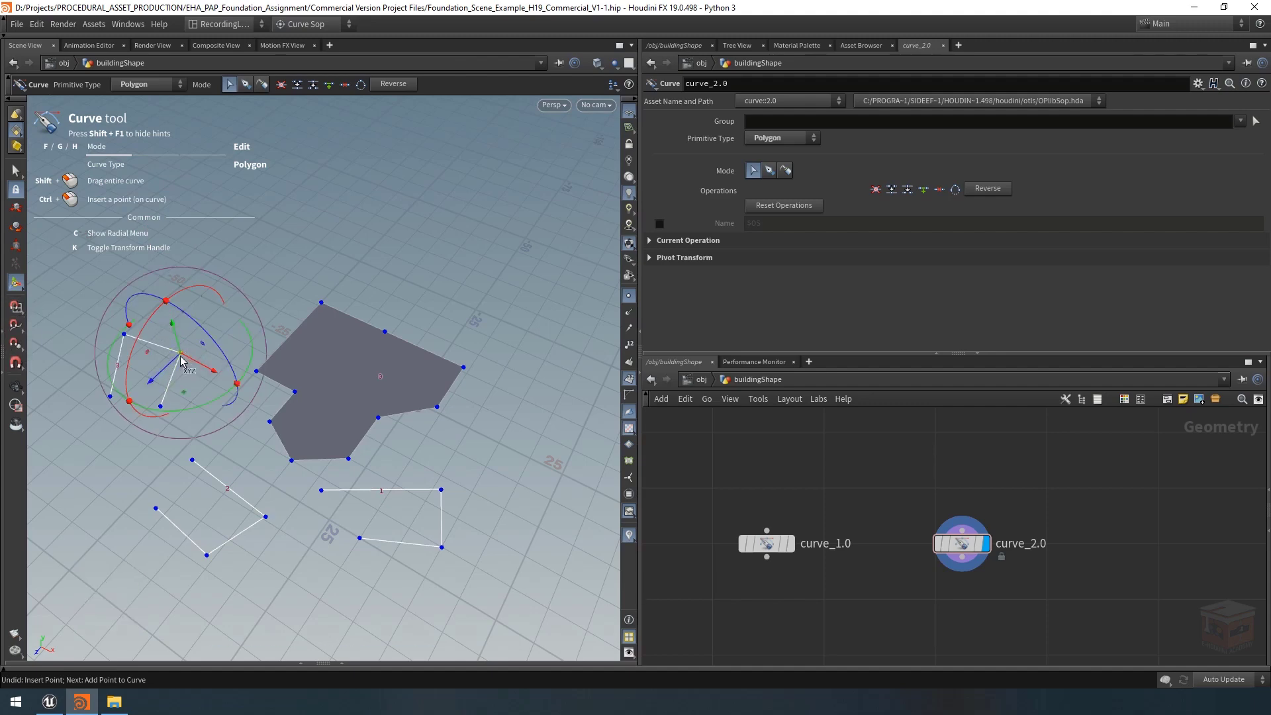
{"action": "left_click_drag", "start_coordinate": [184, 354], "coordinate": [209, 349]}
{"action": "key", "text": "ctrl+z"}
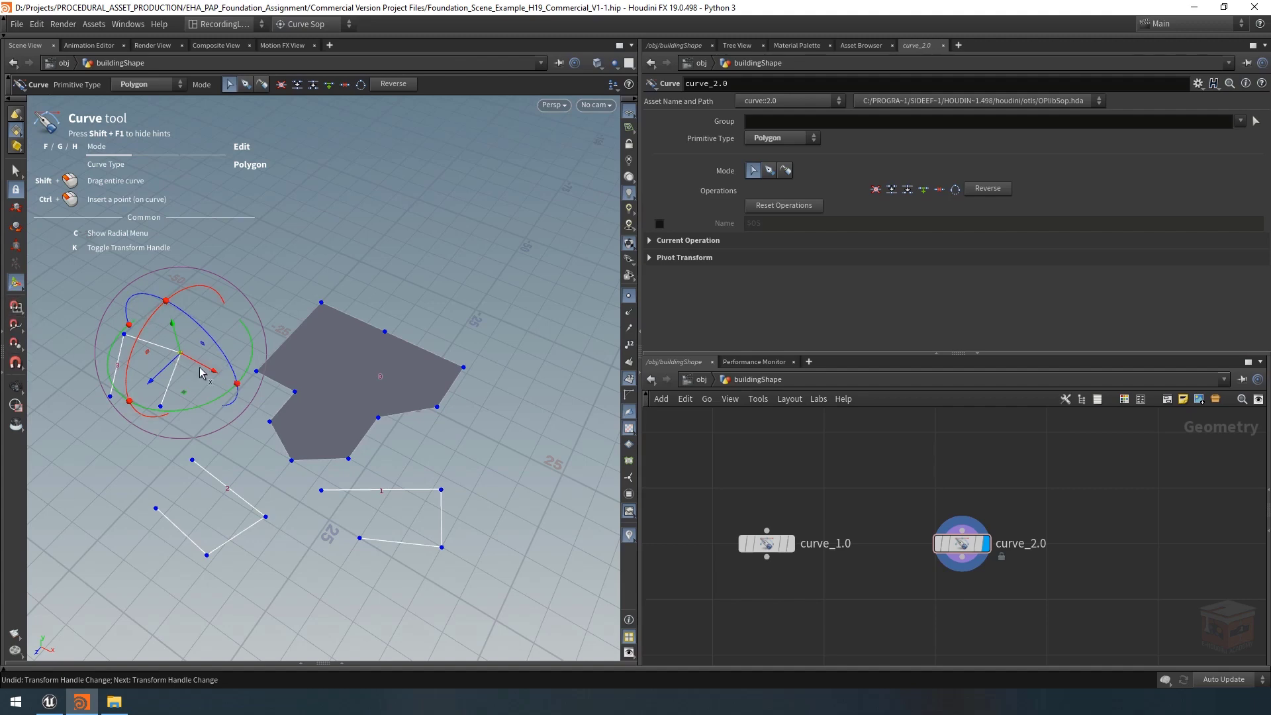
Enable grid snapping, reposition the upper-left curve's corner point with the transform handle, and turn snapping off again.
{"action": "key", "text": "x"}
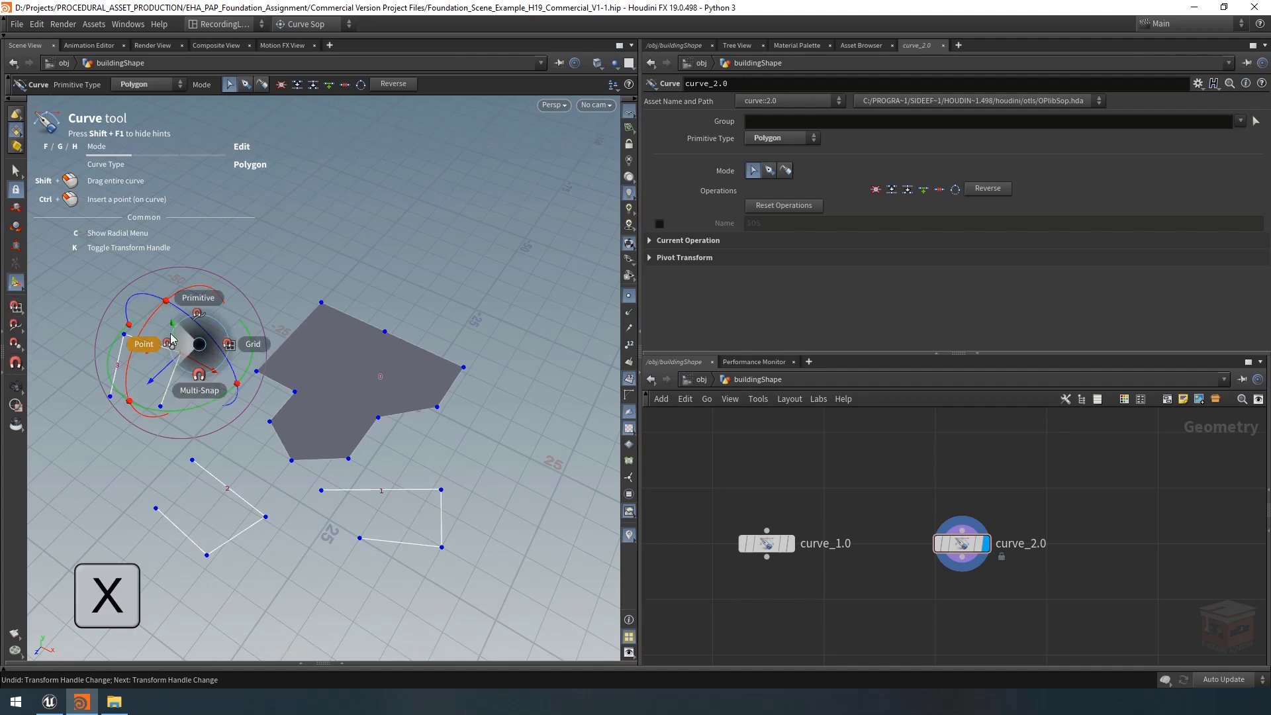
{"action": "left_click", "coordinate": [252, 349]}
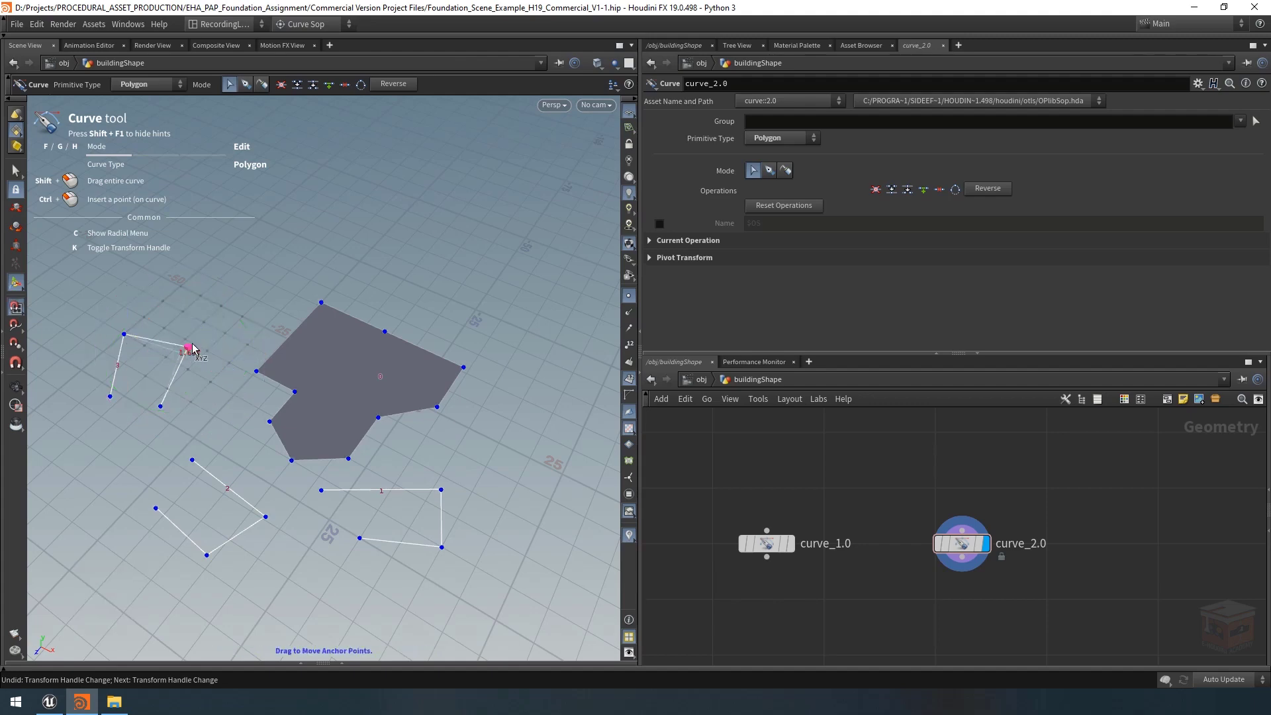
{"action": "left_click_drag", "start_coordinate": [188, 341], "coordinate": [225, 334]}
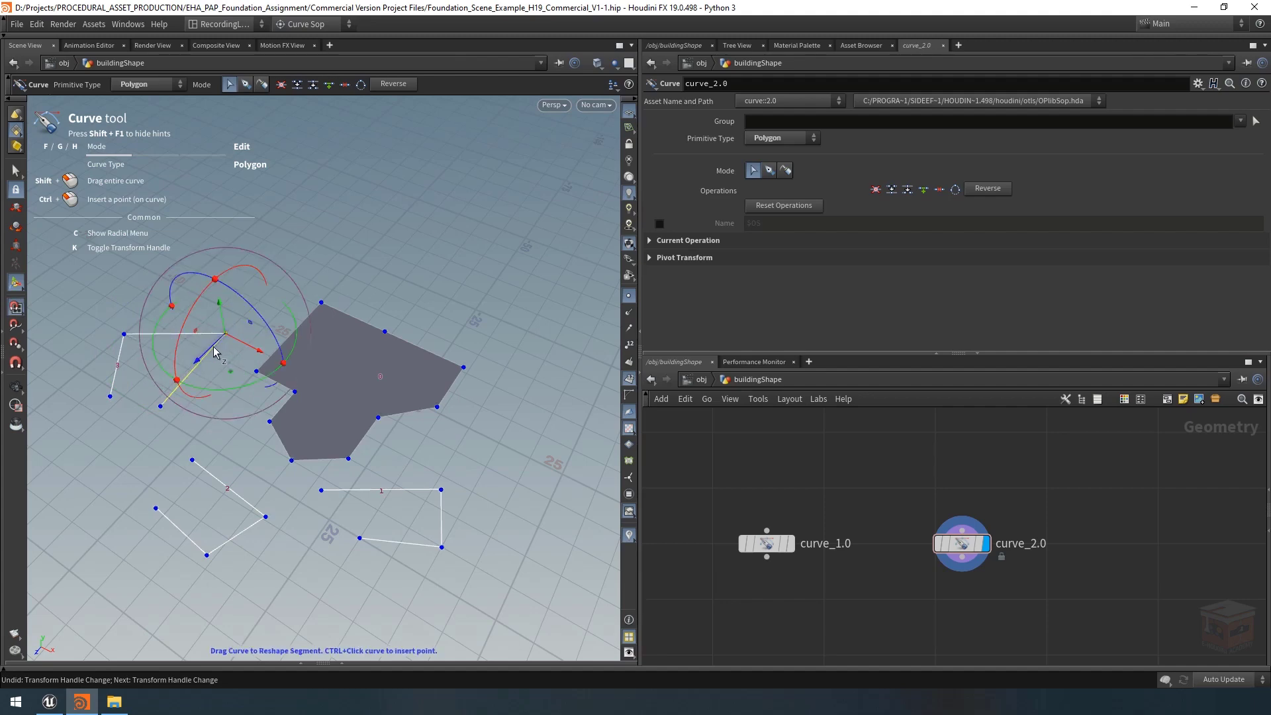
{"action": "mouse_move", "coordinate": [218, 357]}
{"action": "left_mouse_down"}
{"action": "mouse_move", "coordinate": [203, 407]}
{"action": "mouse_move", "coordinate": [231, 355]}
{"action": "mouse_move", "coordinate": [344, 252]}
{"action": "mouse_move", "coordinate": [208, 385]}
{"action": "mouse_move", "coordinate": [218, 366]}
{"action": "left_mouse_up"}
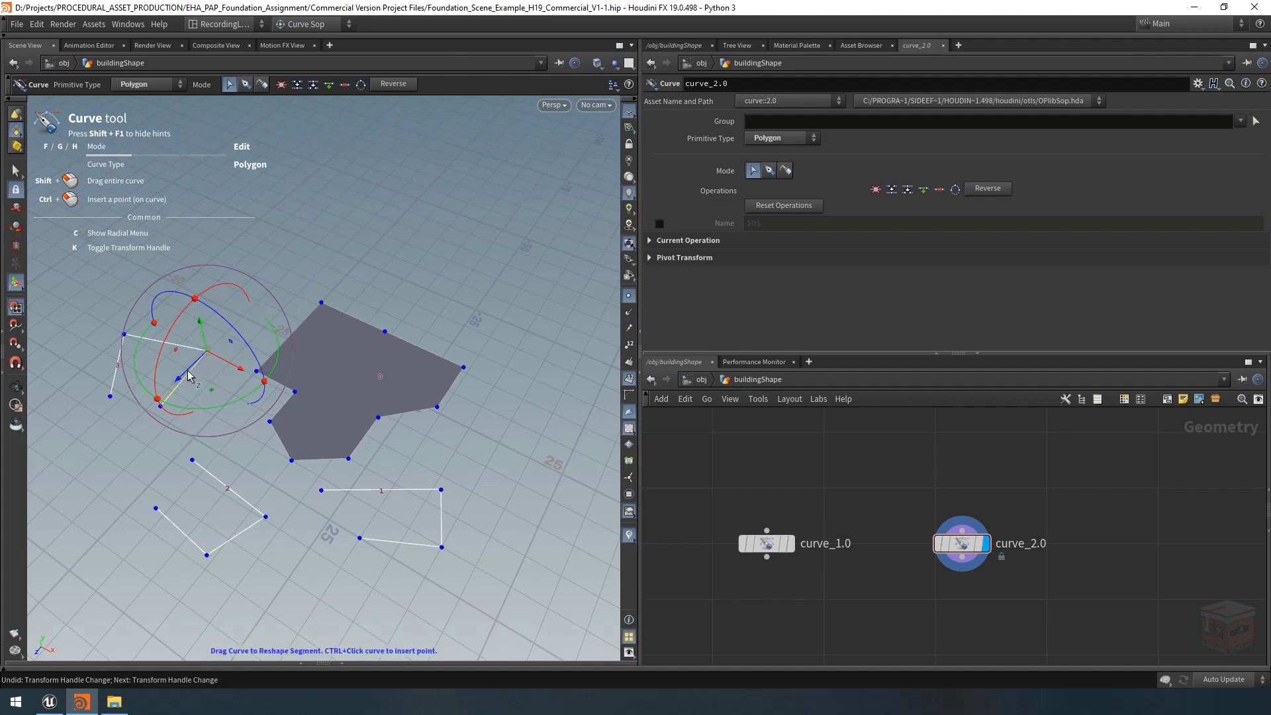
{"action": "mouse_move", "coordinate": [213, 346]}
{"action": "left_mouse_down"}
{"action": "mouse_move", "coordinate": [188, 368]}
{"action": "mouse_move", "coordinate": [379, 248]}
{"action": "mouse_move", "coordinate": [217, 384]}
{"action": "mouse_move", "coordinate": [225, 367]}
{"action": "left_mouse_up"}
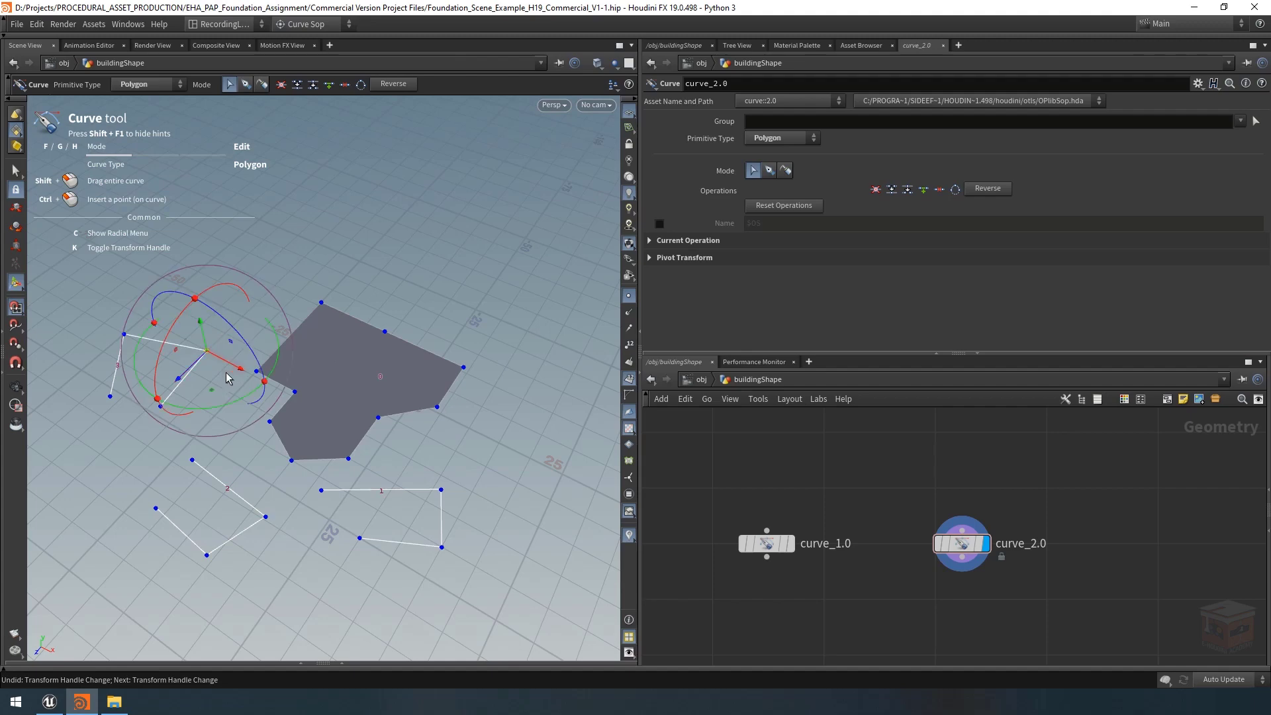
{"action": "left_click", "coordinate": [15, 325]}
Activate the Select tool on curve_2.0, select the upper-left curve, and switch the component selection to points.
{"action": "mouse_move", "coordinate": [962, 544]}
{"action": "left_click", "coordinate": [18, 170]}
{"action": "left_click_drag", "start_coordinate": [93, 298], "coordinate": [226, 431]}
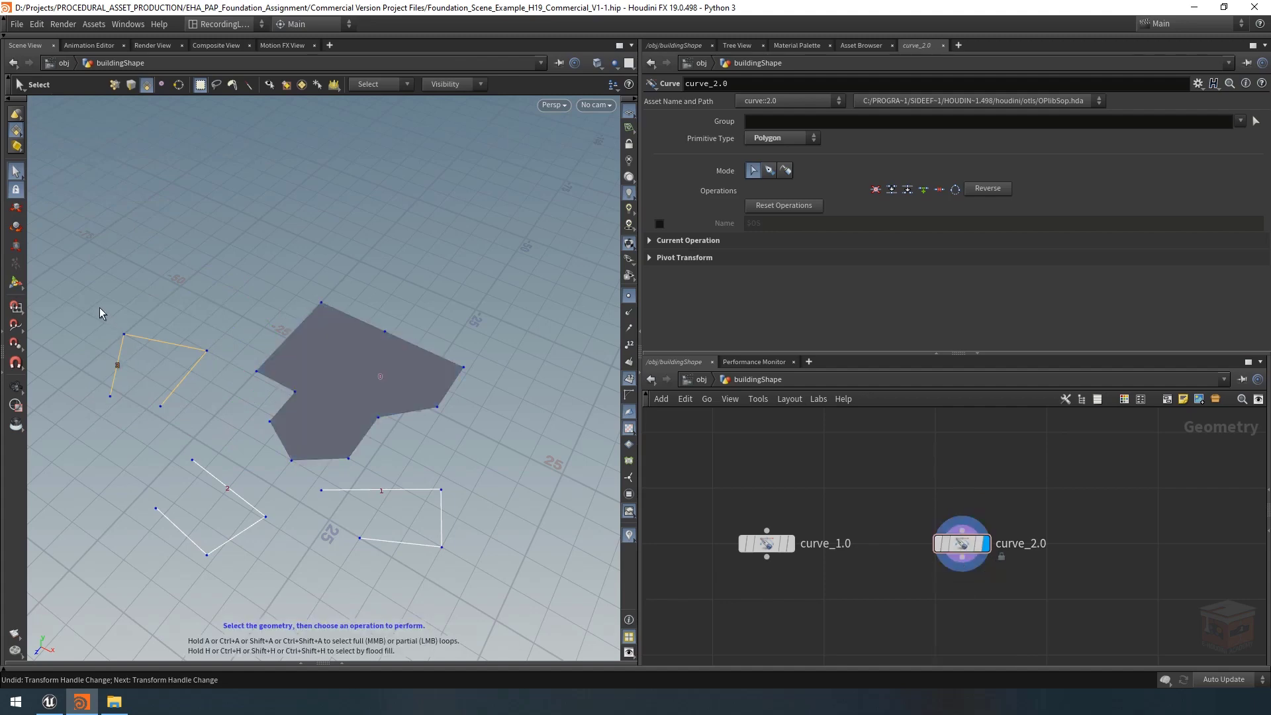
{"action": "right_click", "coordinate": [18, 128]}
{"action": "left_click", "coordinate": [62, 137]}
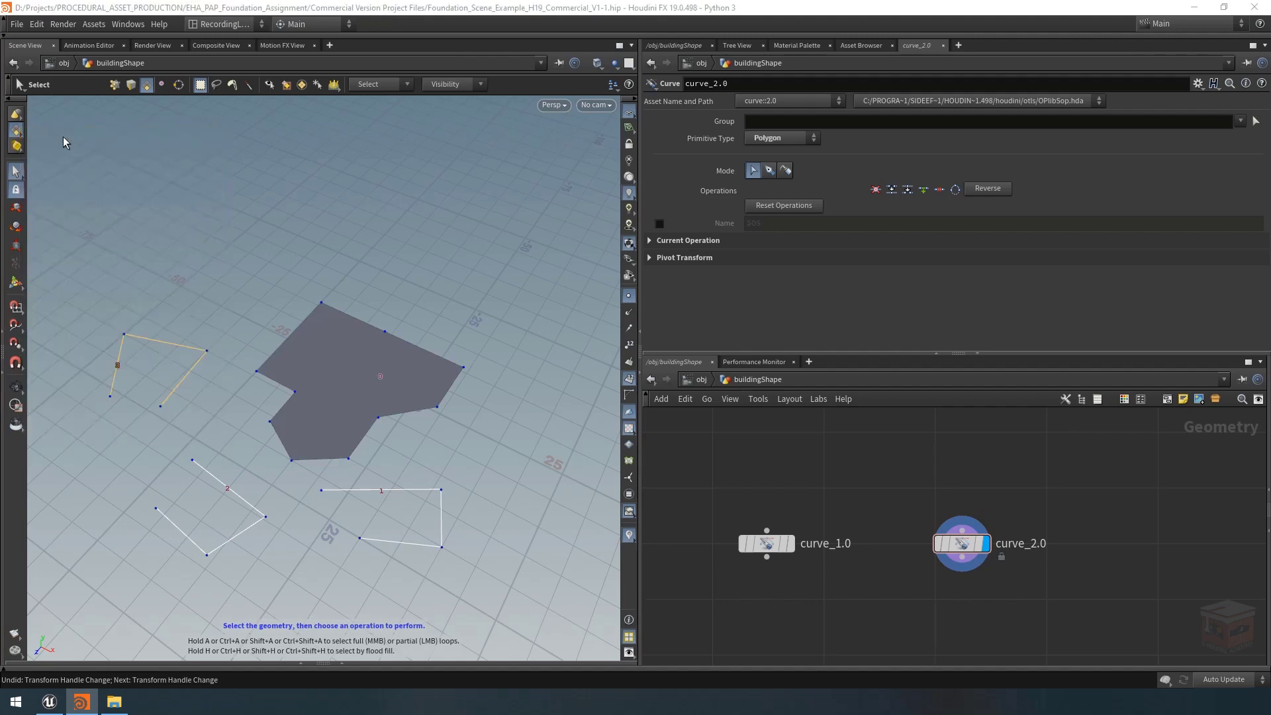
Delete the upper-left curve's four selected points through a Blast node, and remove that Blast node again.
{"action": "left_click_drag", "start_coordinate": [82, 308], "coordinate": [229, 412]}
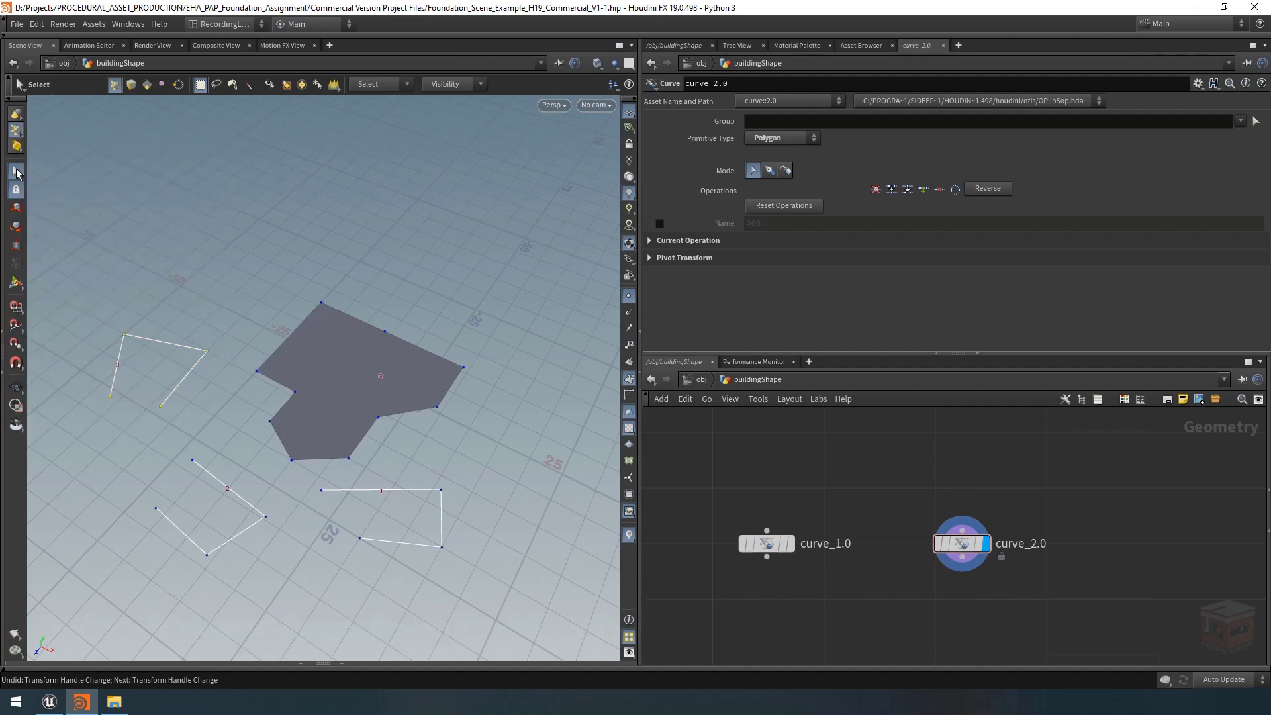
{"action": "key", "text": "Delete"}
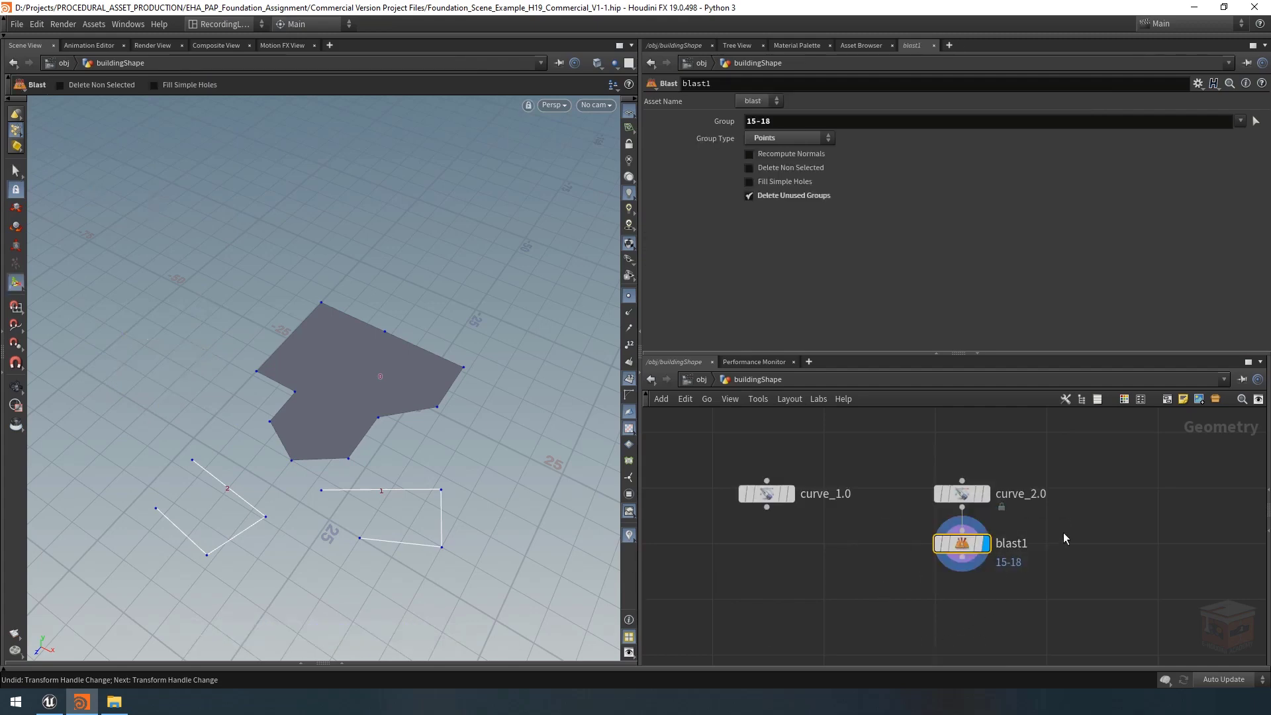
{"action": "key", "text": "Delete"}
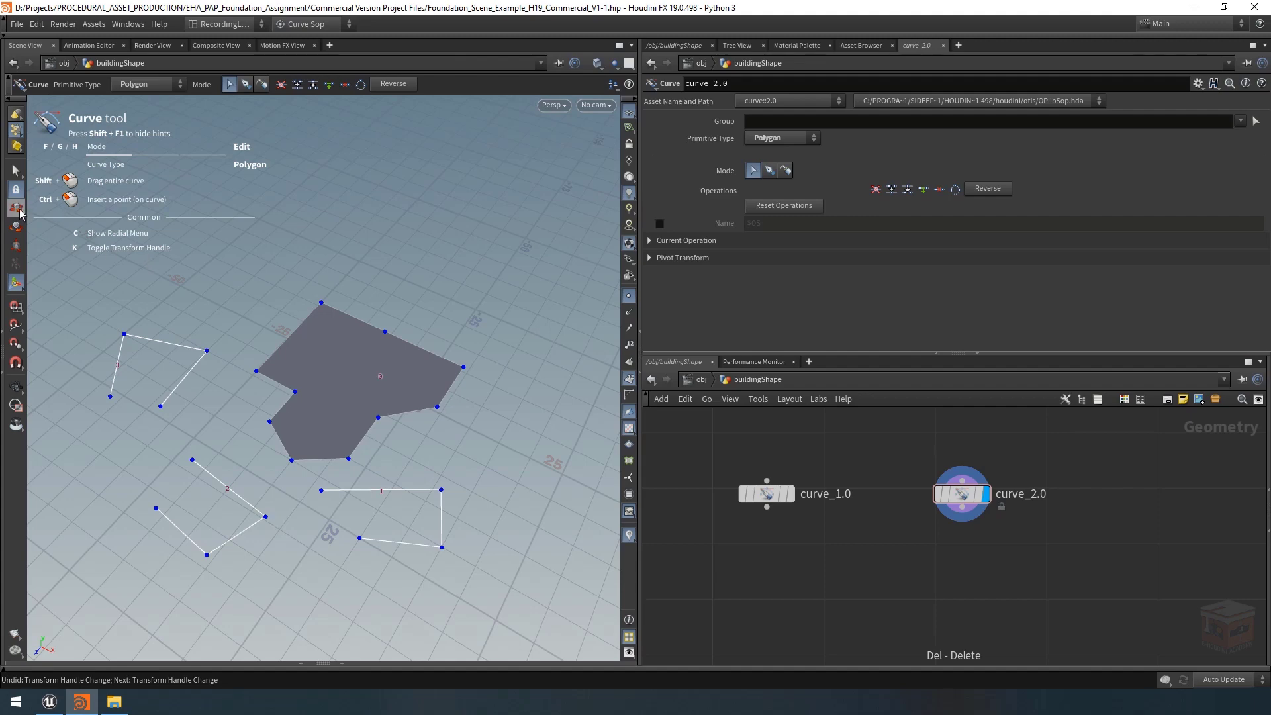
Select the upper-left curve's points, move them about -10.2 in X and -6.4 in Z, and place the resulting Edit node lower in the network.
{"action": "left_click", "coordinate": [15, 171]}
{"action": "left_click_drag", "start_coordinate": [89, 302], "coordinate": [216, 413]}
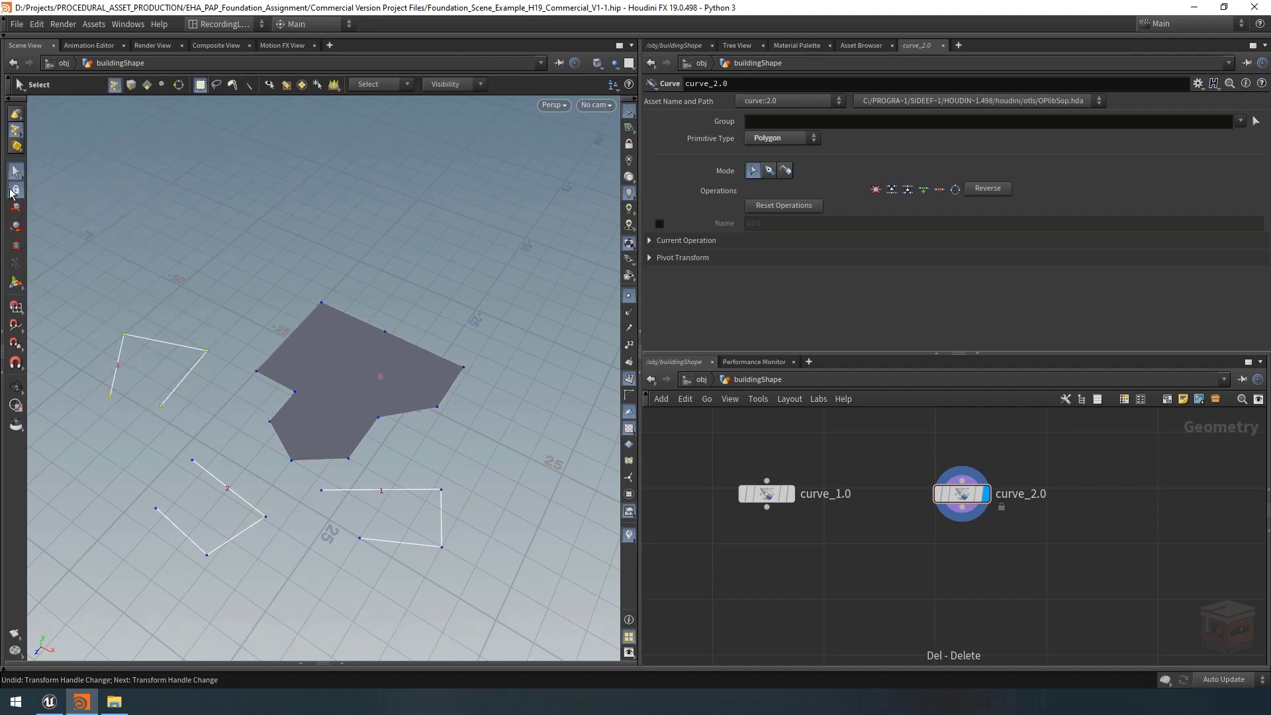
{"action": "key", "text": "t"}
{"action": "left_click_drag", "start_coordinate": [176, 337], "coordinate": [160, 293]}
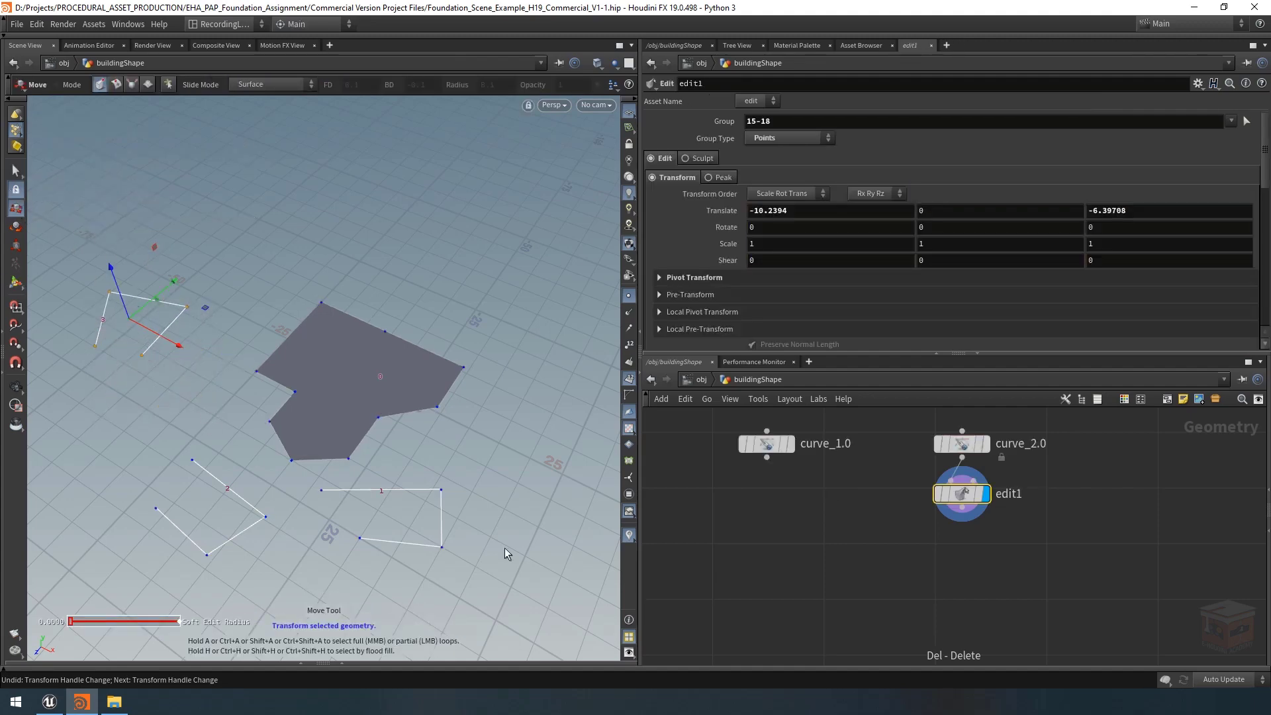
{"action": "left_click_drag", "start_coordinate": [960, 495], "coordinate": [962, 528]}
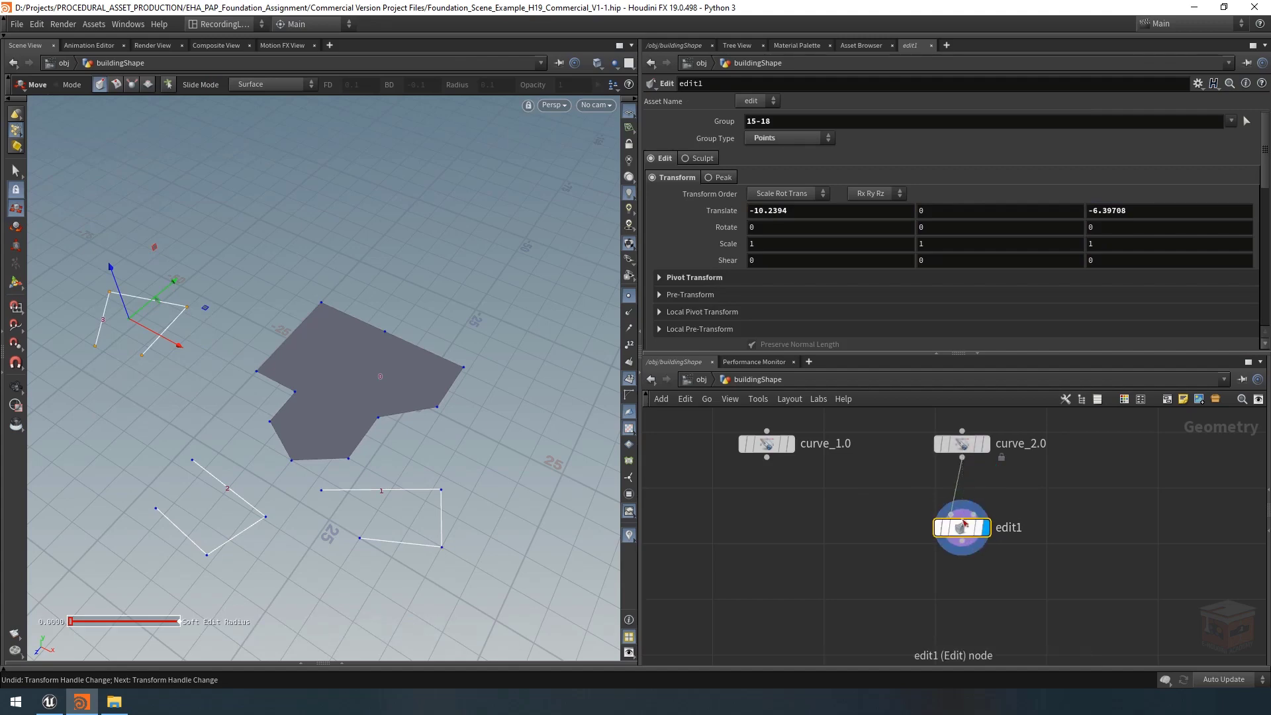
Delete the edit1 node below curve_2.0 and reactivate the viewport Curve tool on curve_2.0.
{"action": "left_click", "coordinate": [963, 472]}
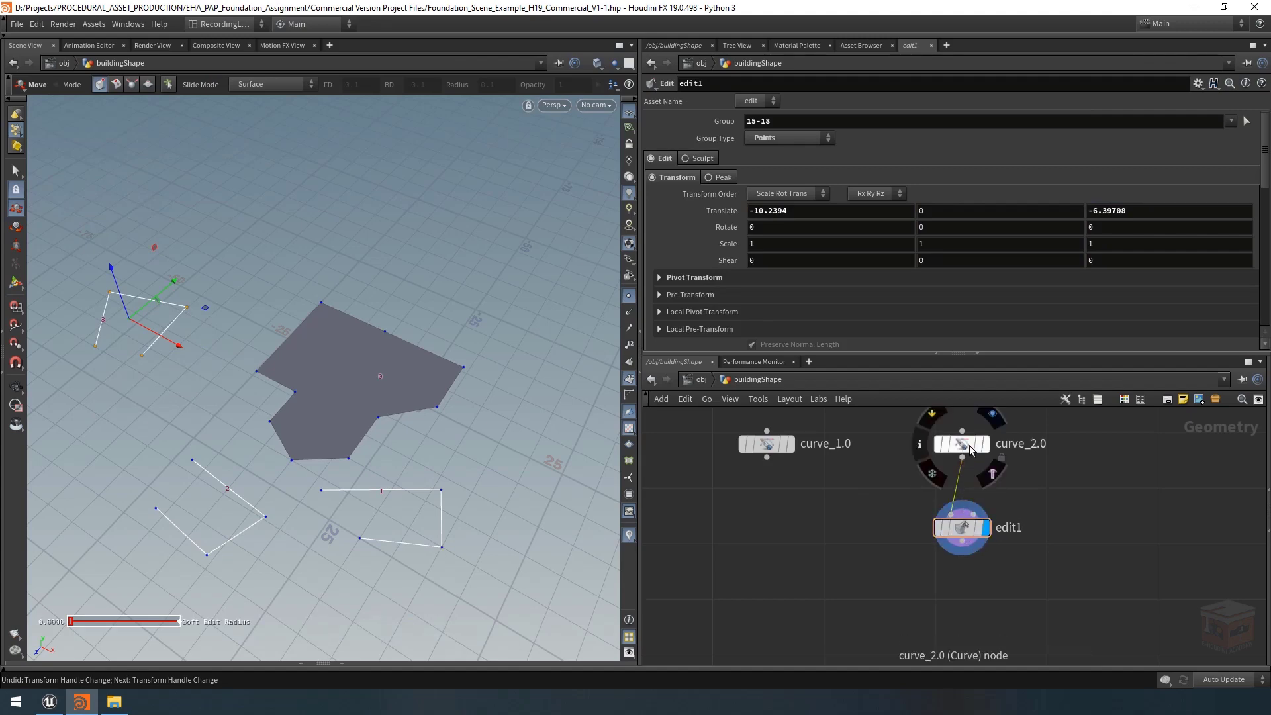
{"action": "left_click_drag", "start_coordinate": [1038, 489], "coordinate": [890, 563]}
{"action": "key", "text": "Delete"}
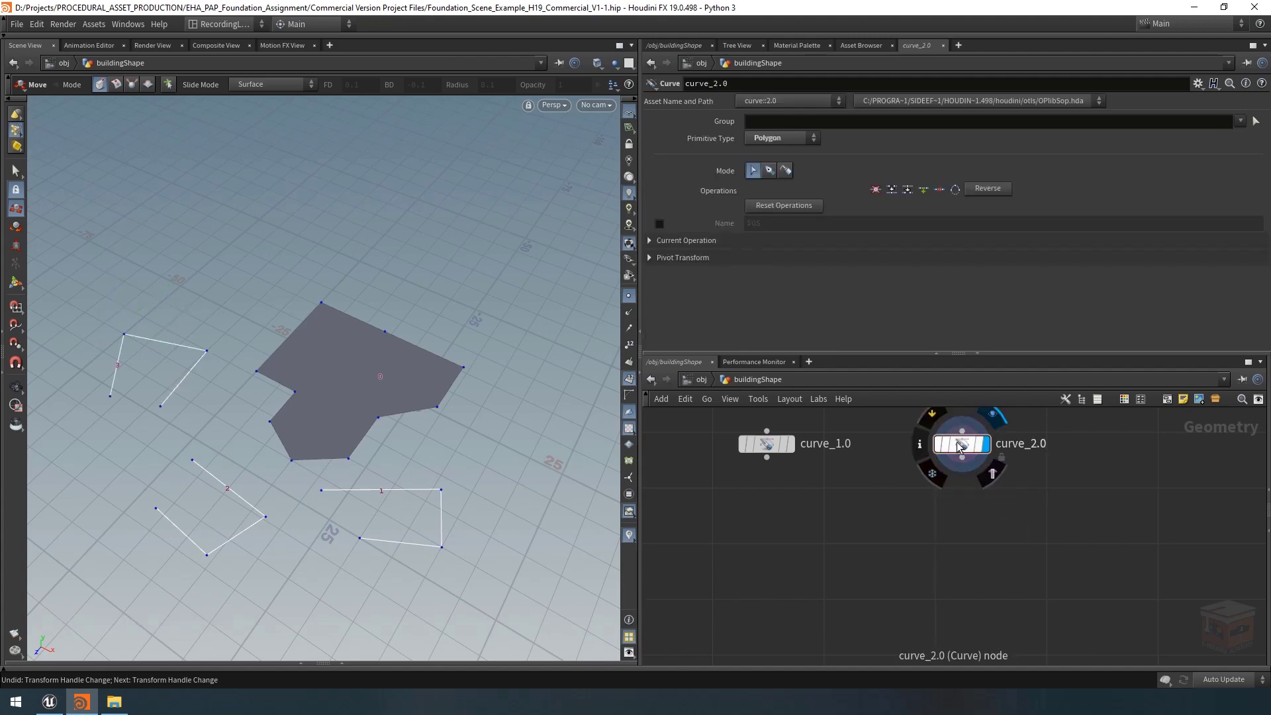
{"action": "left_click", "coordinate": [17, 286]}
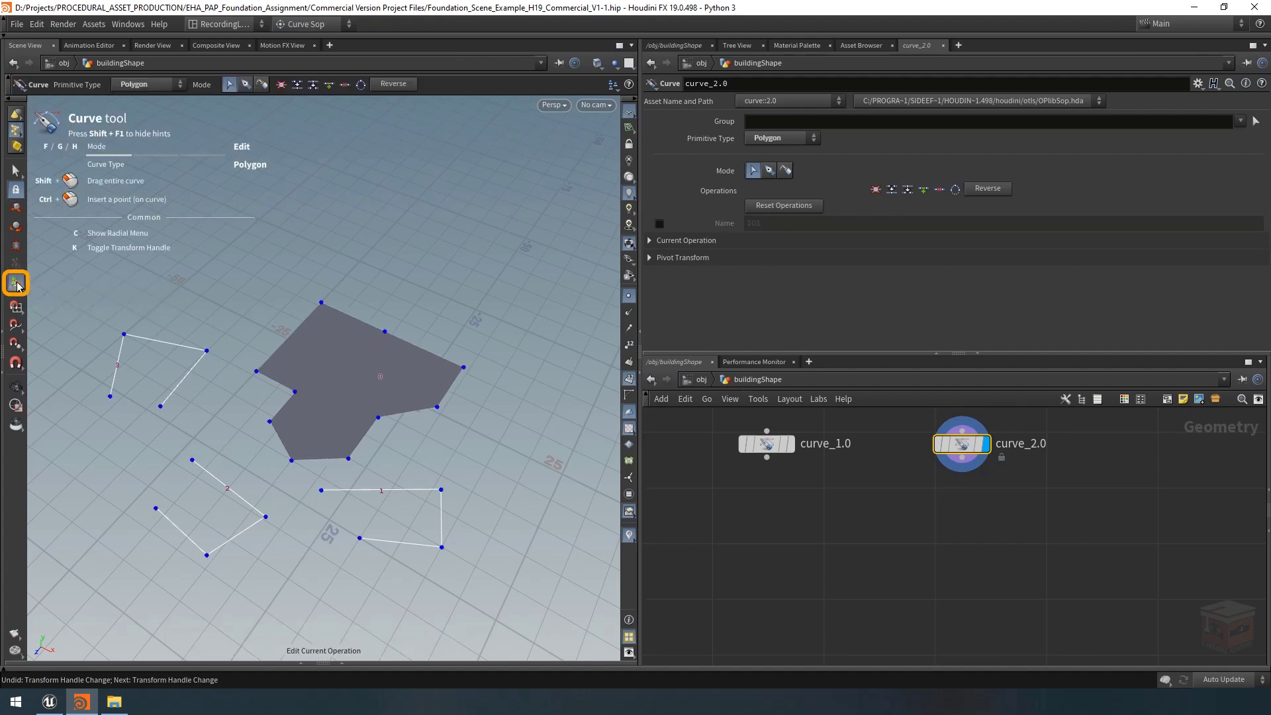
Switch curve_2.0 to Edit mode and delete the points of the three extra open curves around the building shape.
{"action": "left_click", "coordinate": [758, 176]}
{"action": "left_click_drag", "start_coordinate": [103, 313], "coordinate": [255, 571]}
{"action": "key", "text": "Delete"}
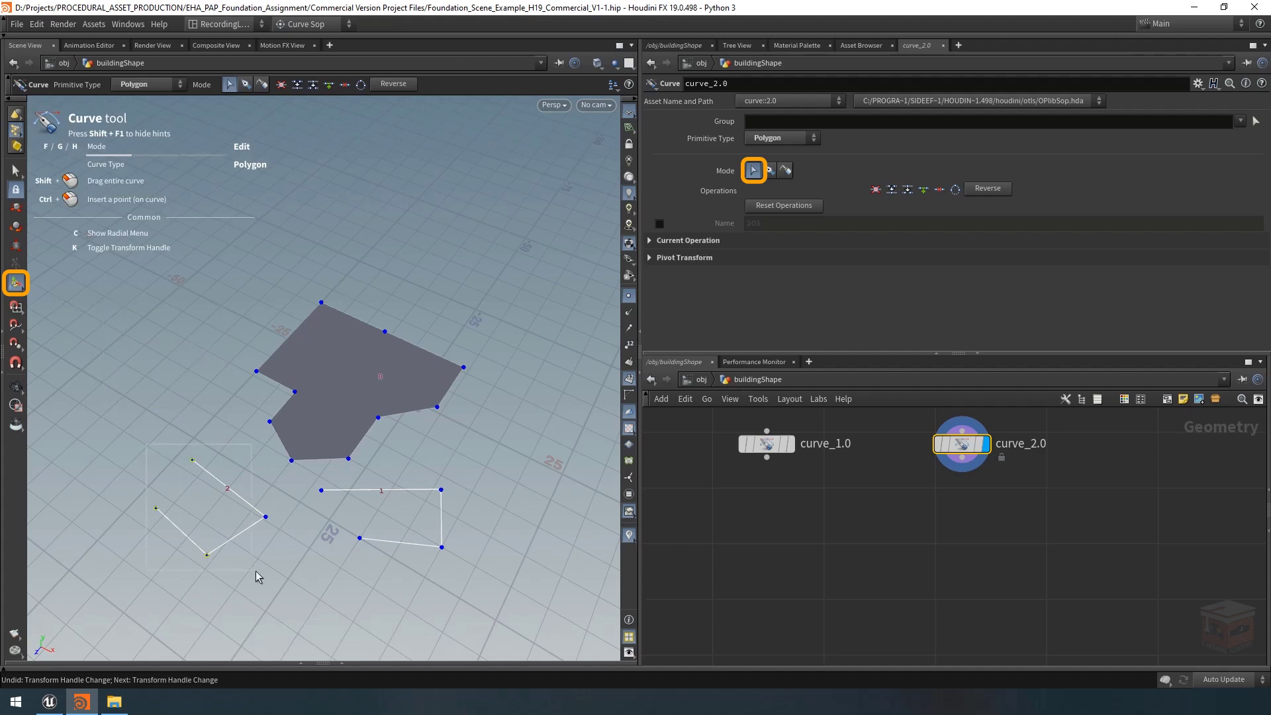
{"action": "key", "text": "Delete"}
{"action": "left_click_drag", "start_coordinate": [281, 494], "coordinate": [537, 574]}
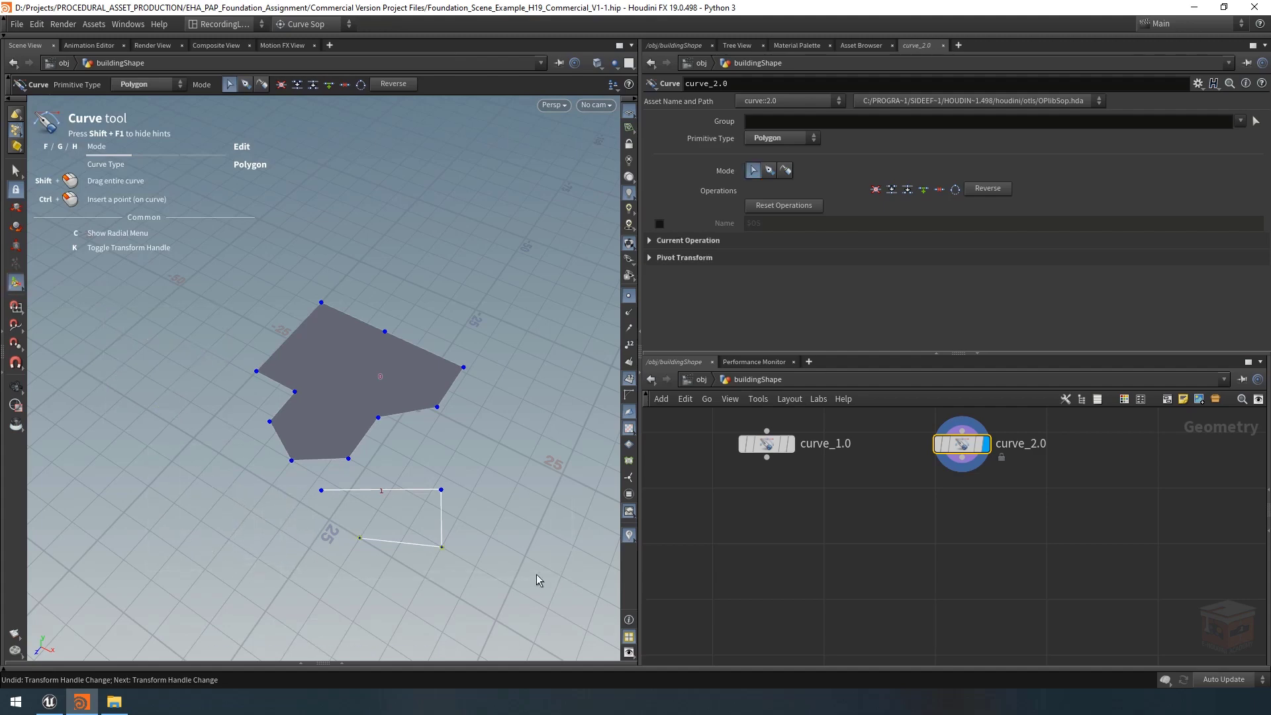
{"action": "key", "text": "Delete"}
{"action": "left_click_drag", "start_coordinate": [286, 471], "coordinate": [490, 506]}
{"action": "key", "text": "Delete"}
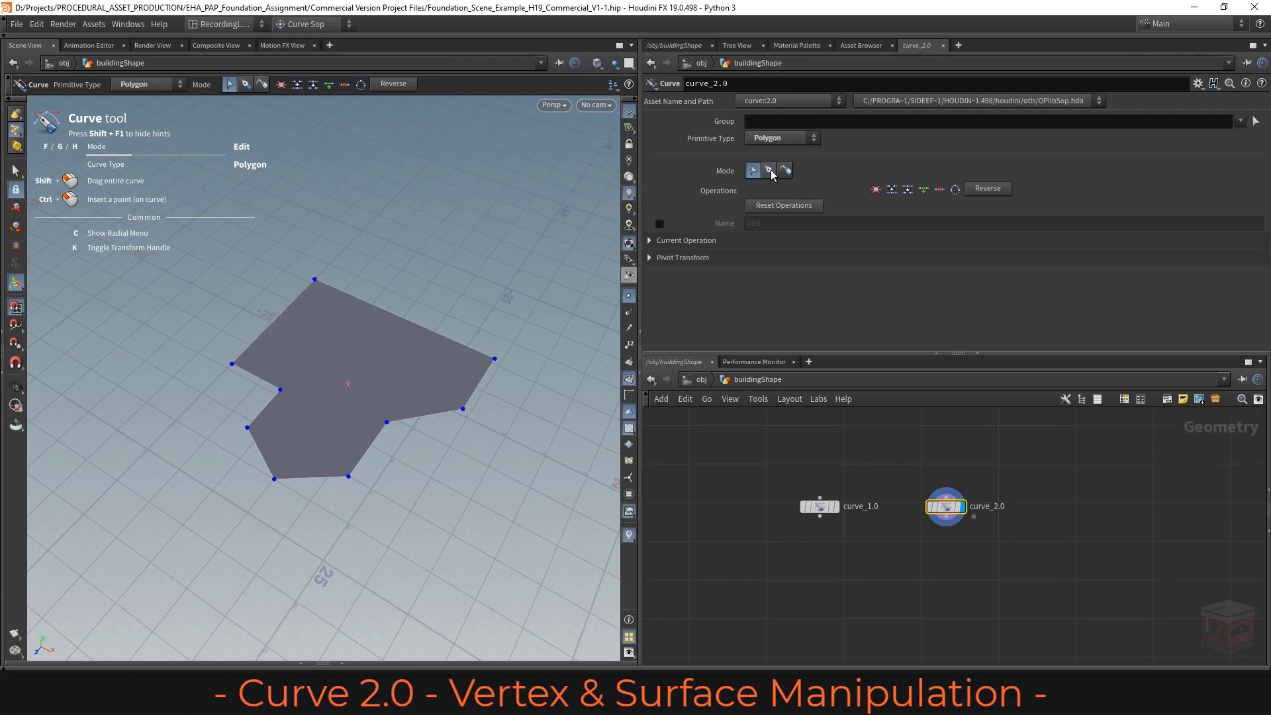
Switch to Draw mode and draw a closed four-point polygon just above the upper-right edge of the building shape.
{"action": "left_click", "coordinate": [770, 170]}
{"action": "left_click", "coordinate": [420, 208]}
{"action": "left_click", "coordinate": [531, 251]}
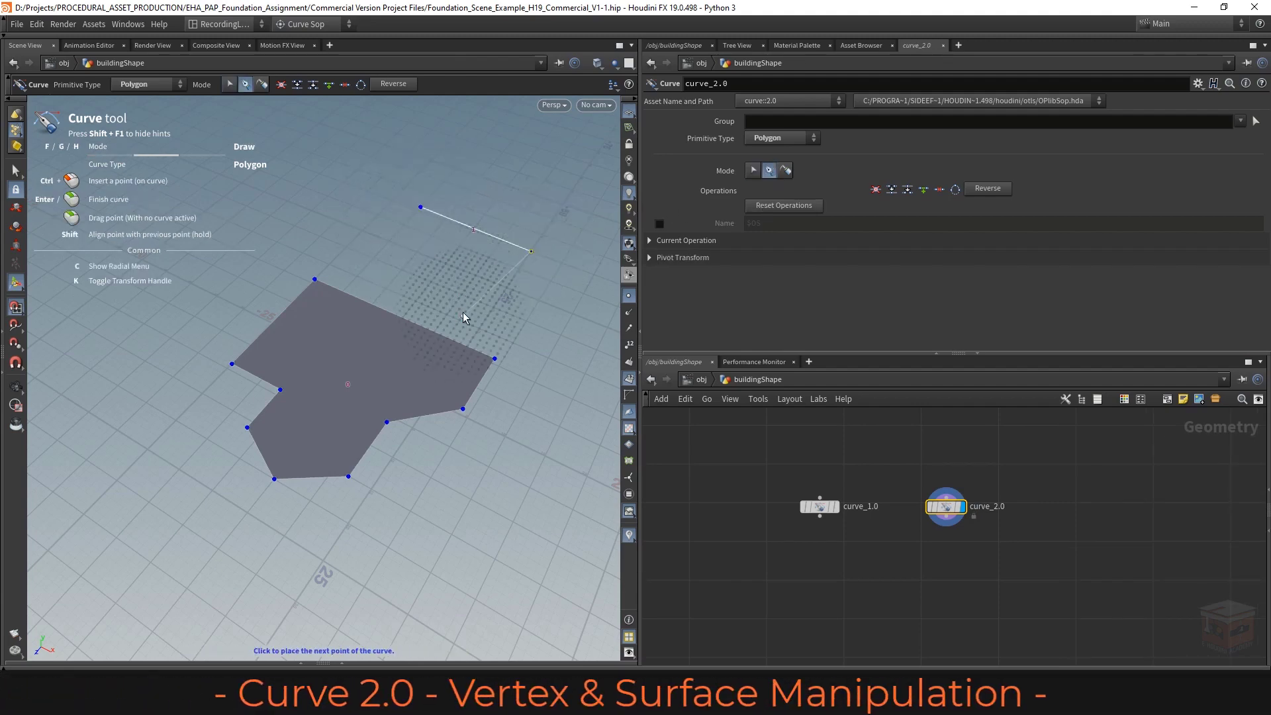
{"action": "left_click", "coordinate": [462, 315]}
{"action": "left_click", "coordinate": [372, 268]}
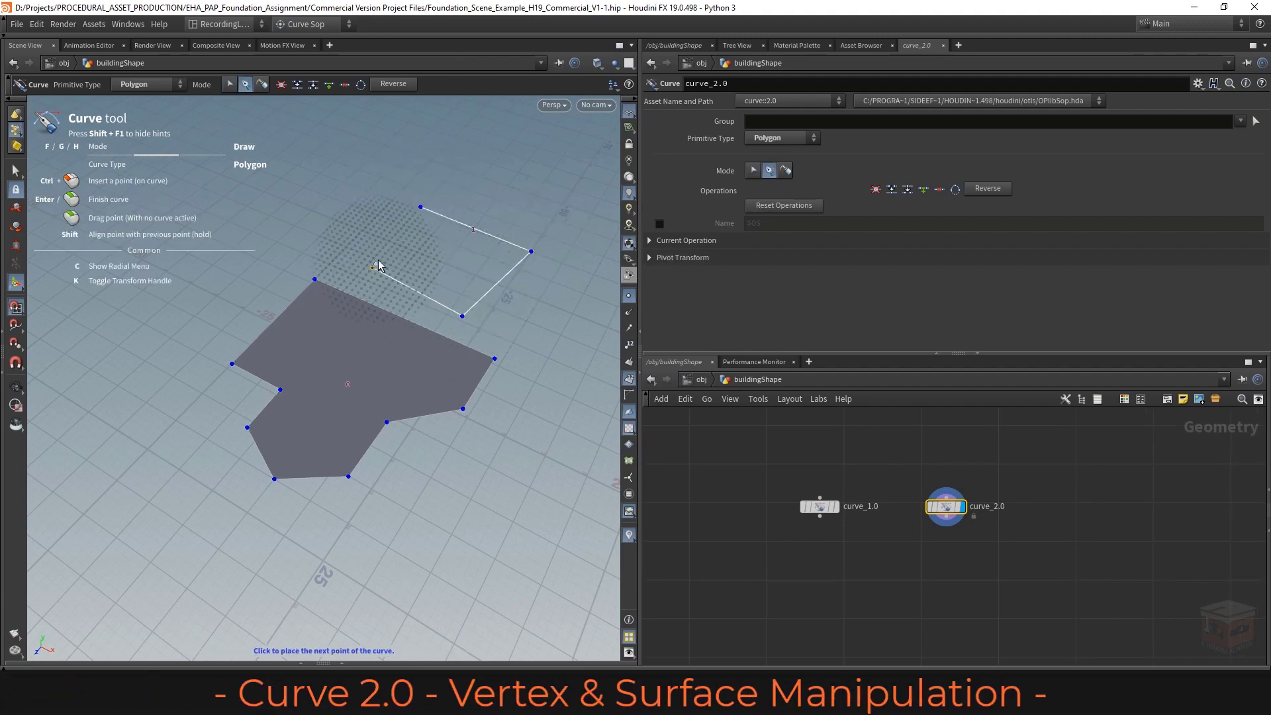
{"action": "left_click", "coordinate": [421, 208]}
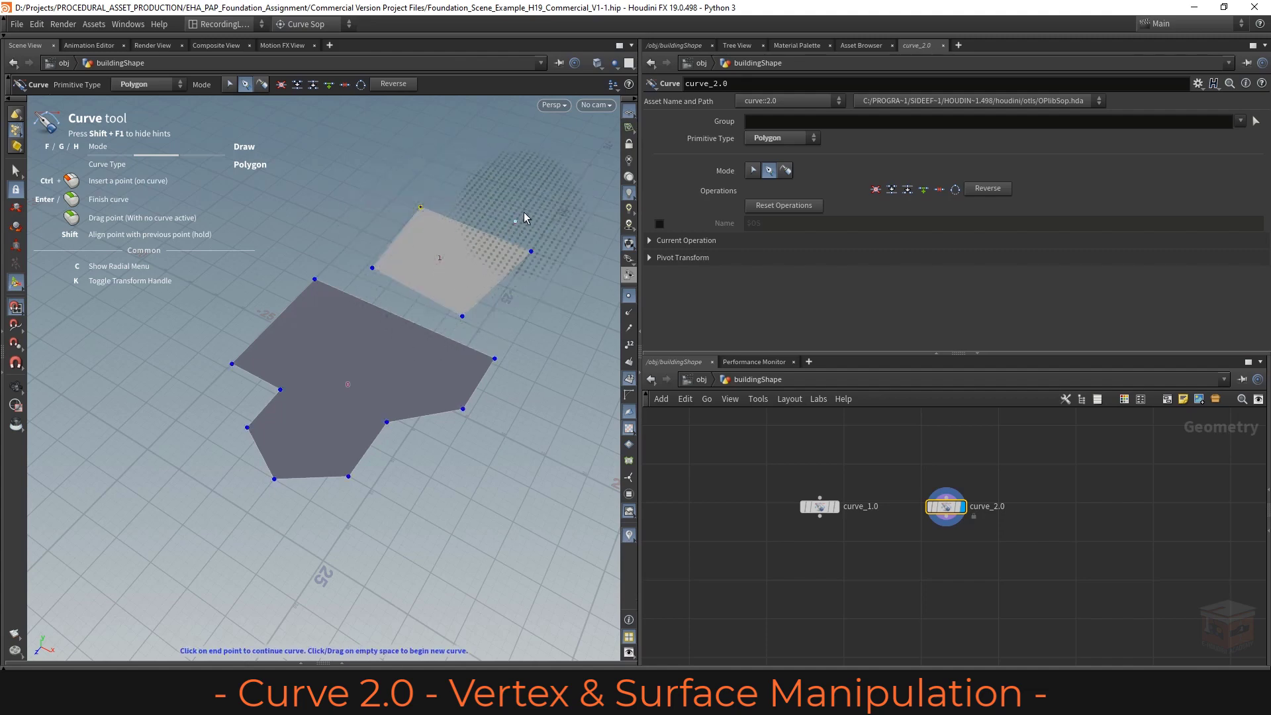
Undo the drawing of the separate four-point polygon.
{"action": "key", "text": "ctrl+z"}
{"action": "key", "text": "ctrl+z"}
{"action": "key", "text": "ctrl+z"}
{"action": "key", "text": "ctrl+z"}
{"action": "key", "text": "ctrl+z"}
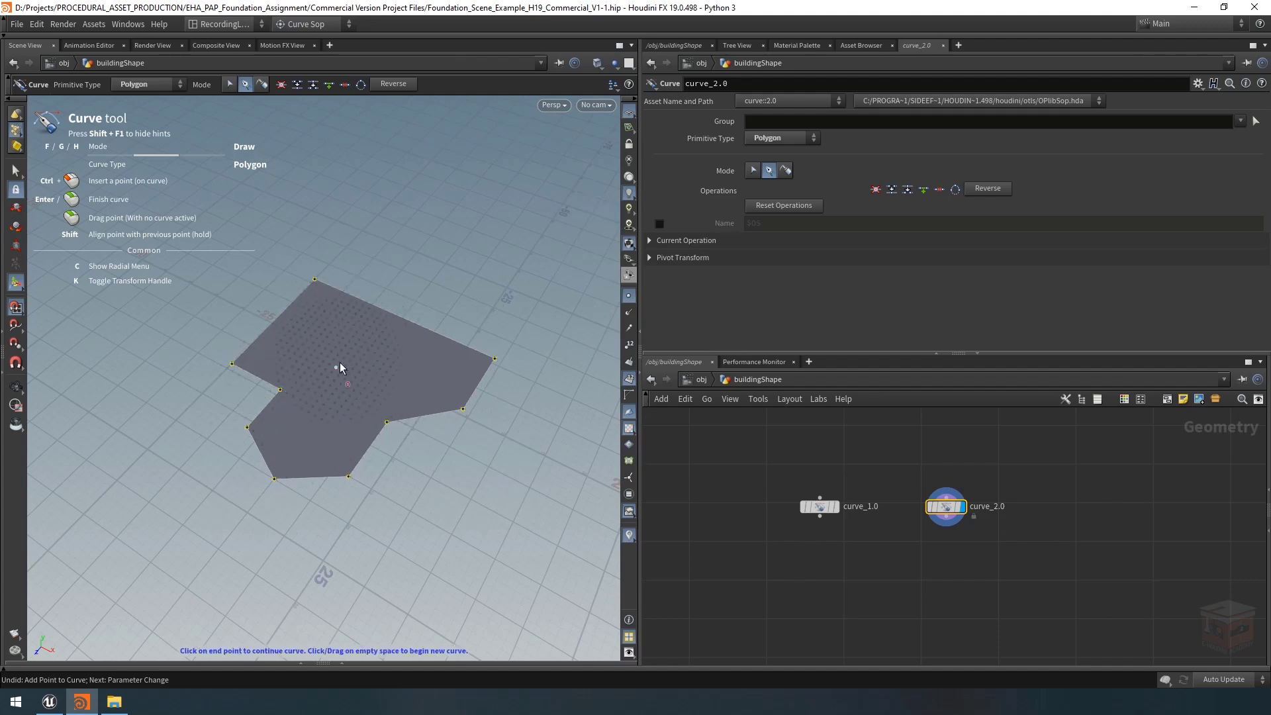
Return to Edit mode, select the building shape's left point above its lower-left corner, and split the curve there.
{"action": "left_click", "coordinate": [753, 171]}
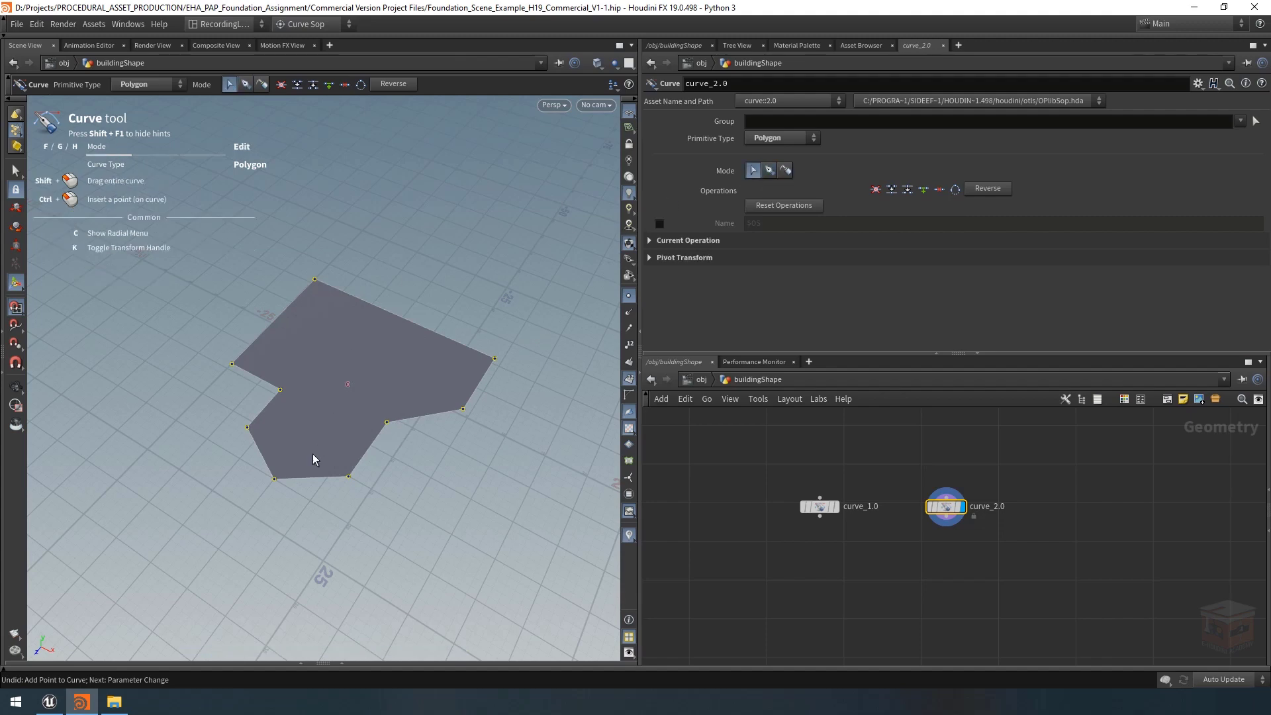
{"action": "left_click", "coordinate": [225, 408]}
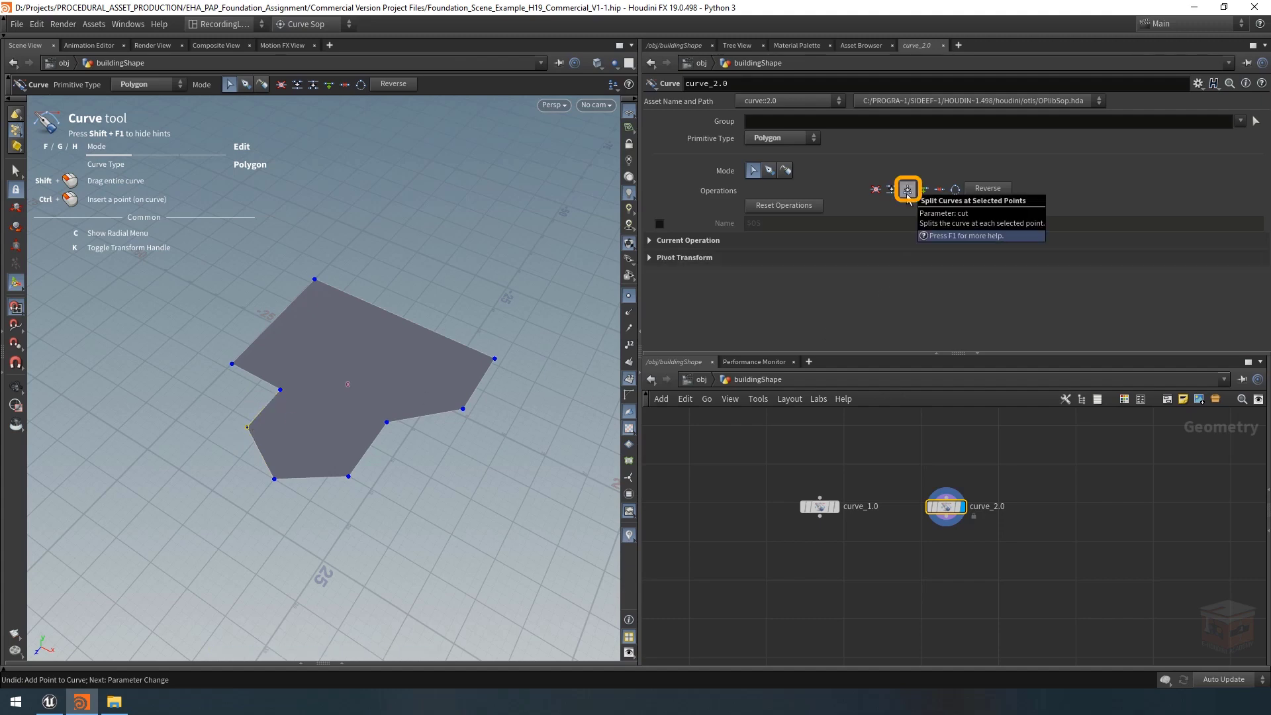
{"action": "key", "text": "c"}
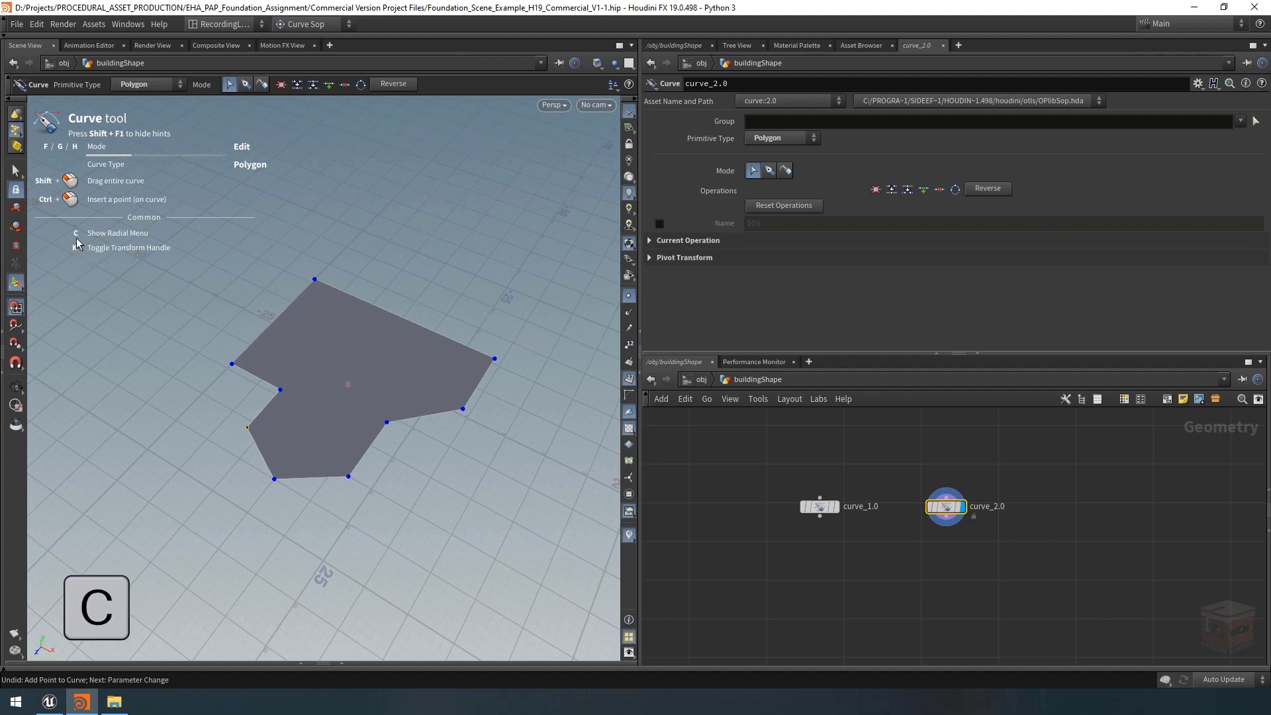
{"action": "key", "text": "c"}
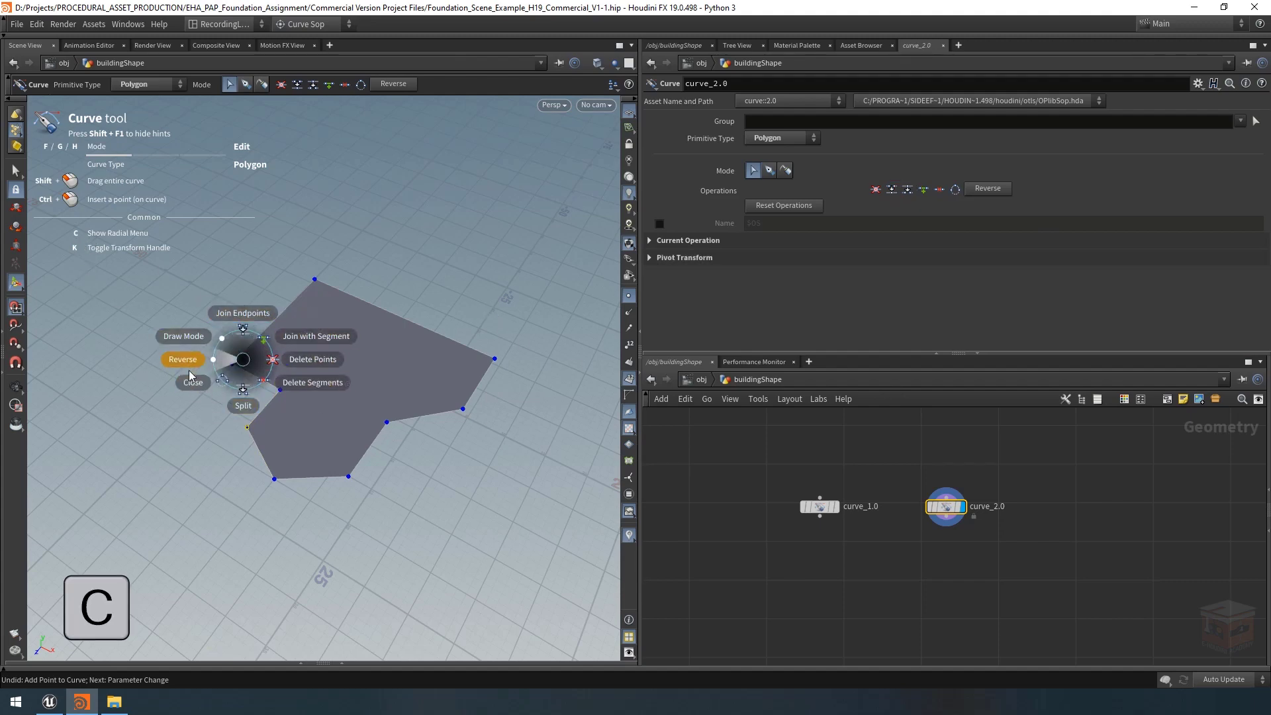
{"action": "left_click", "coordinate": [243, 405]}
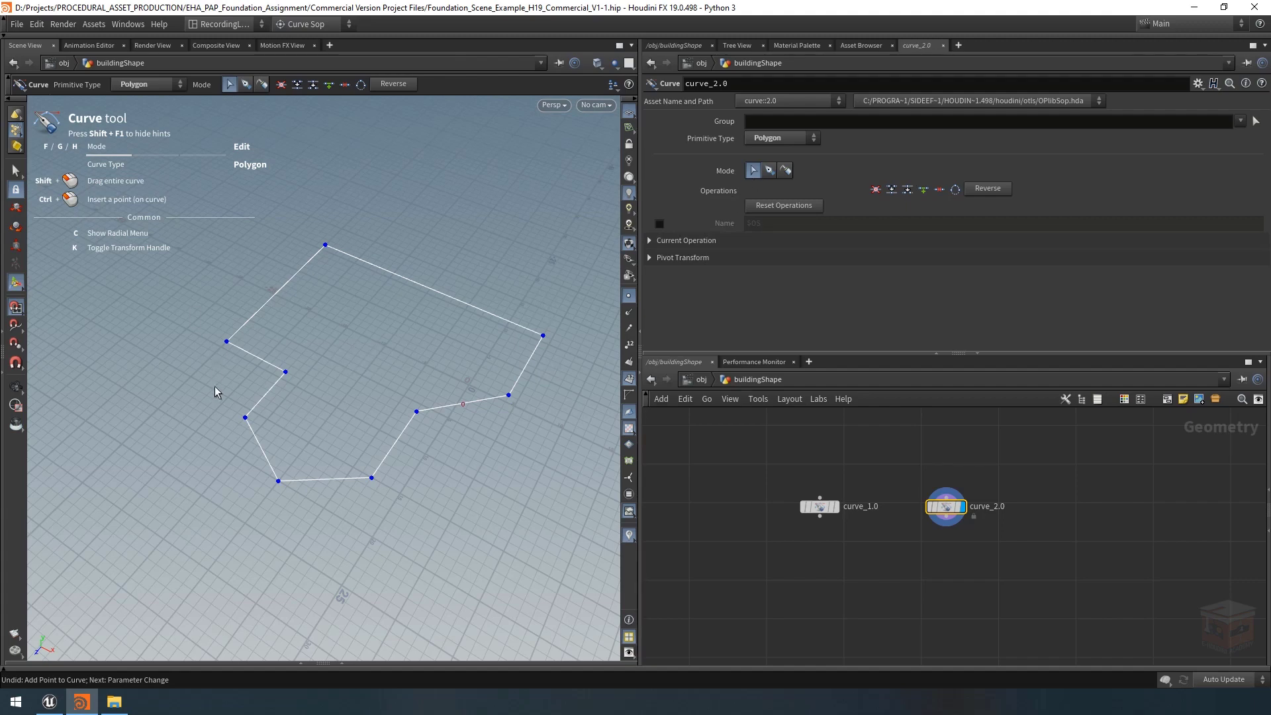
Move the two overlapping endpoints at the split apart to open a gap in the outline.
{"action": "left_click", "coordinate": [245, 418]}
{"action": "left_click_drag", "start_coordinate": [244, 417], "coordinate": [233, 390]}
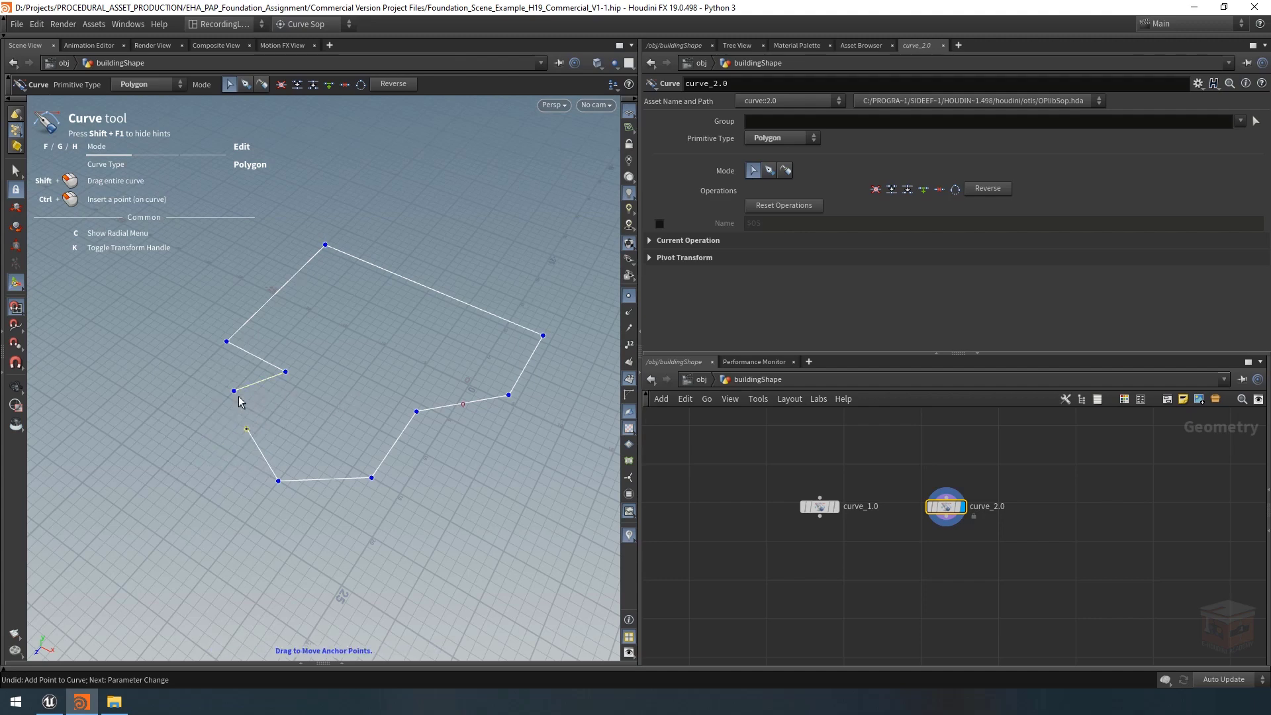
{"action": "left_click_drag", "start_coordinate": [269, 401], "coordinate": [245, 427]}
{"action": "left_click_drag", "start_coordinate": [247, 428], "coordinate": [249, 400]}
Toggle the display of point numbers and check the corresponding Points marker settings in Display Options.
{"action": "left_click", "coordinate": [628, 345]}
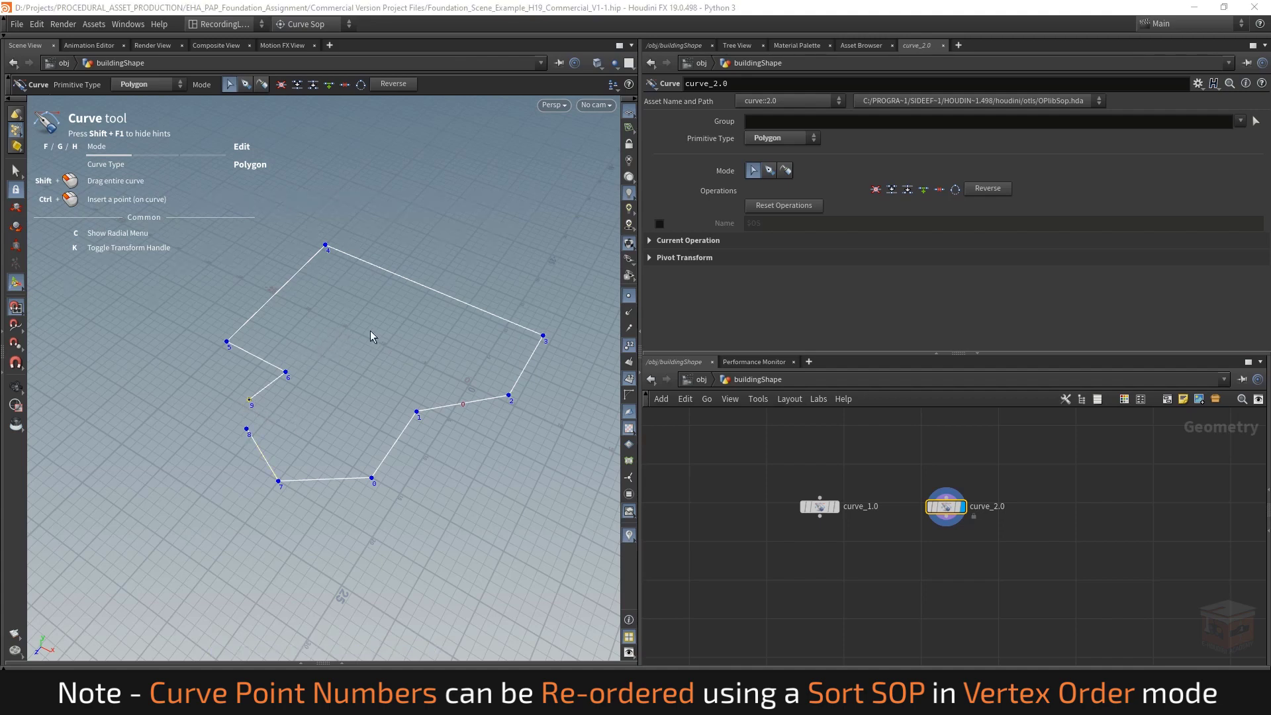
{"action": "key", "text": "d"}
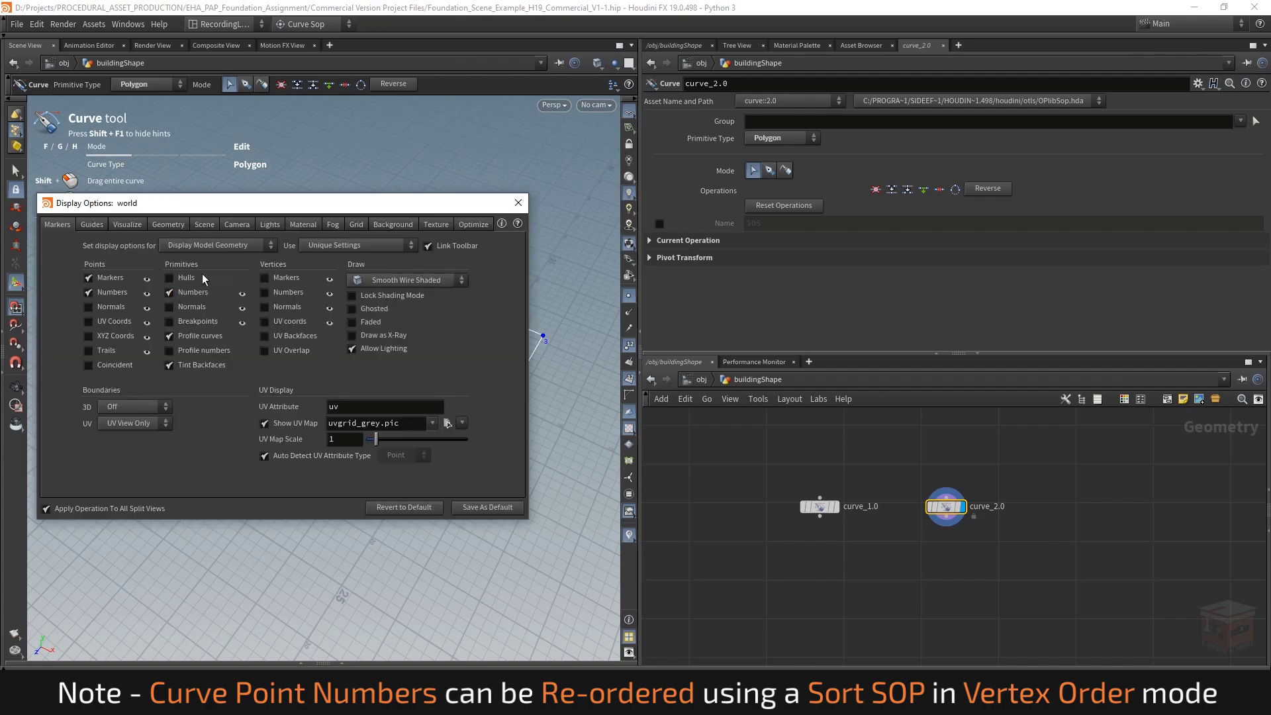
{"action": "left_click", "coordinate": [519, 203]}
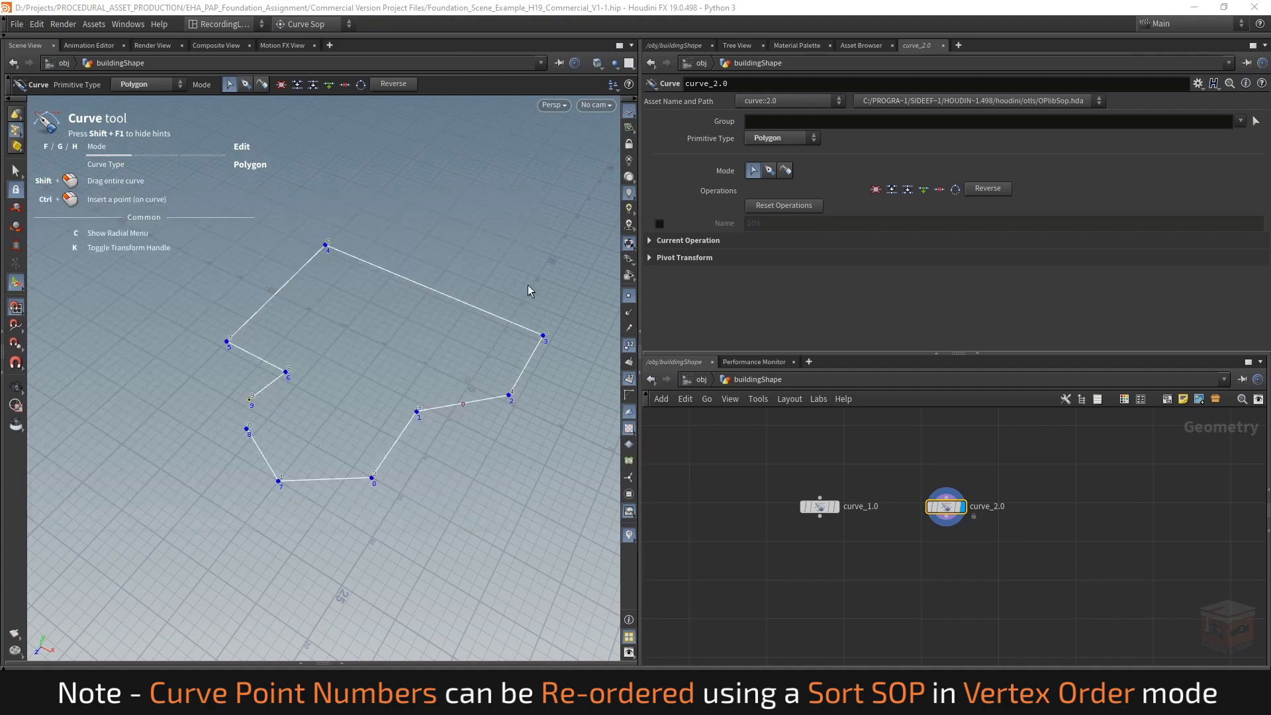
{"action": "left_click", "coordinate": [630, 344]}
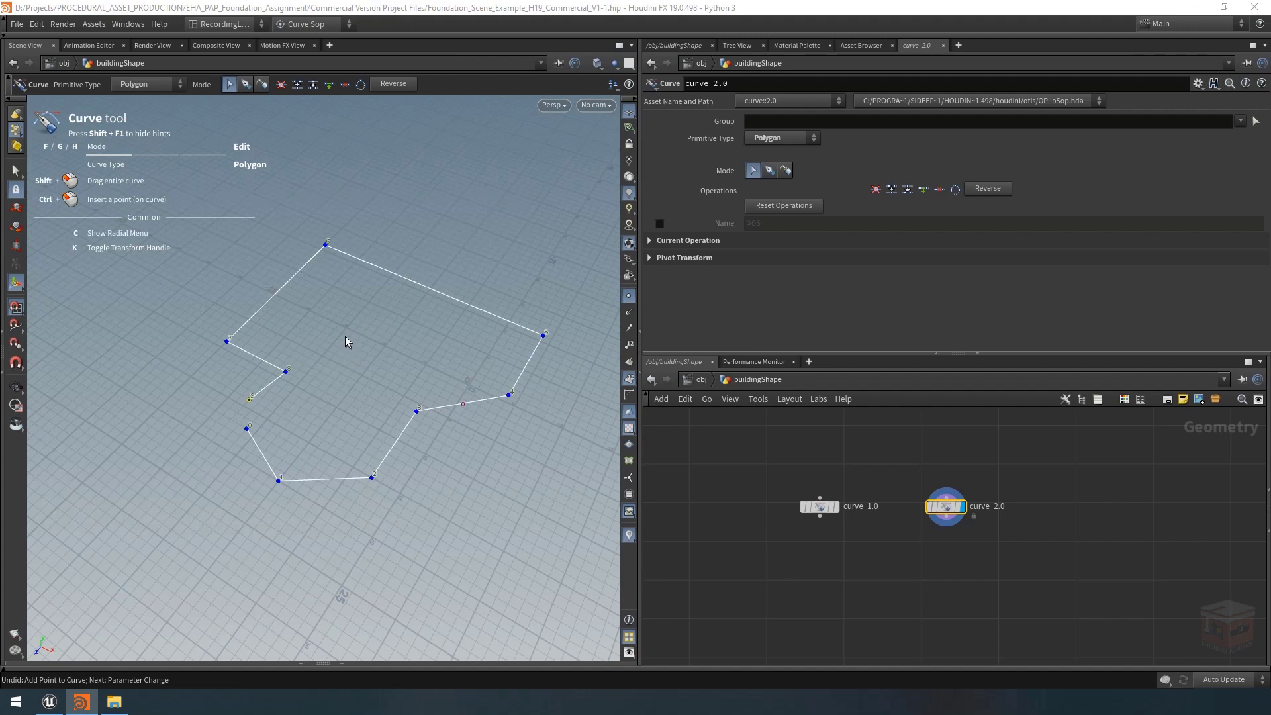
{"action": "key", "text": "d"}
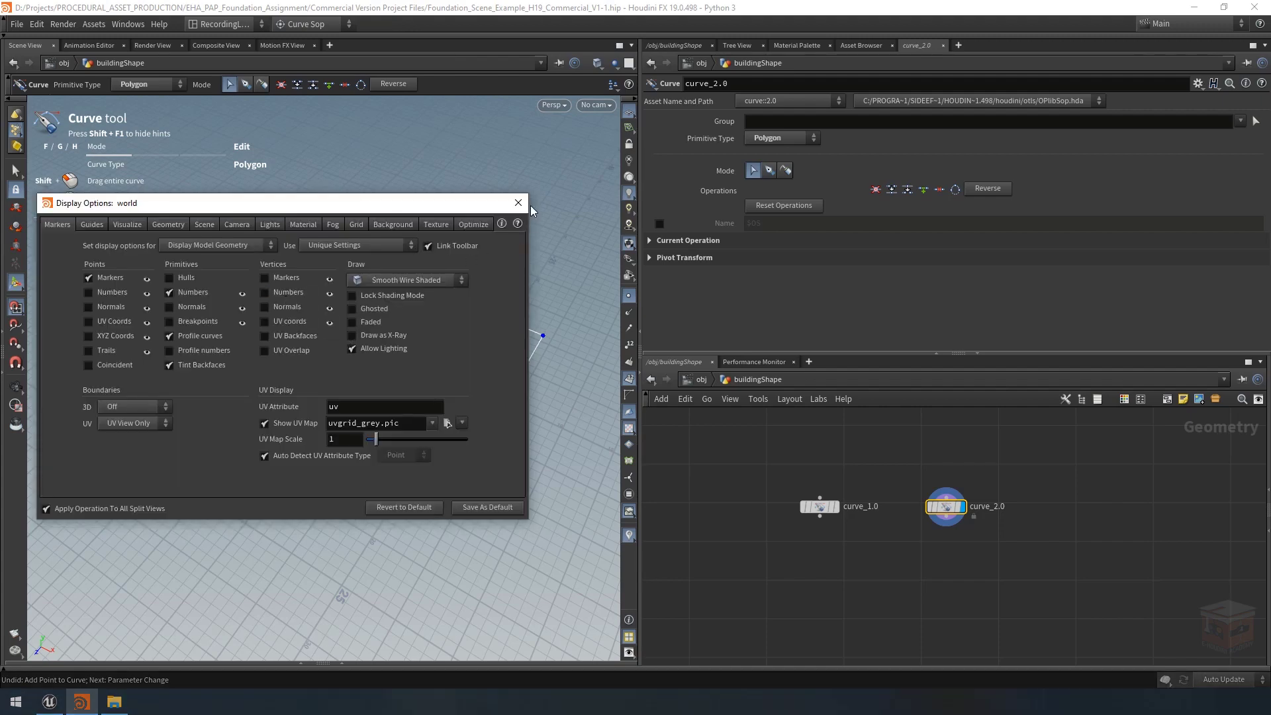
{"action": "left_click", "coordinate": [518, 203]}
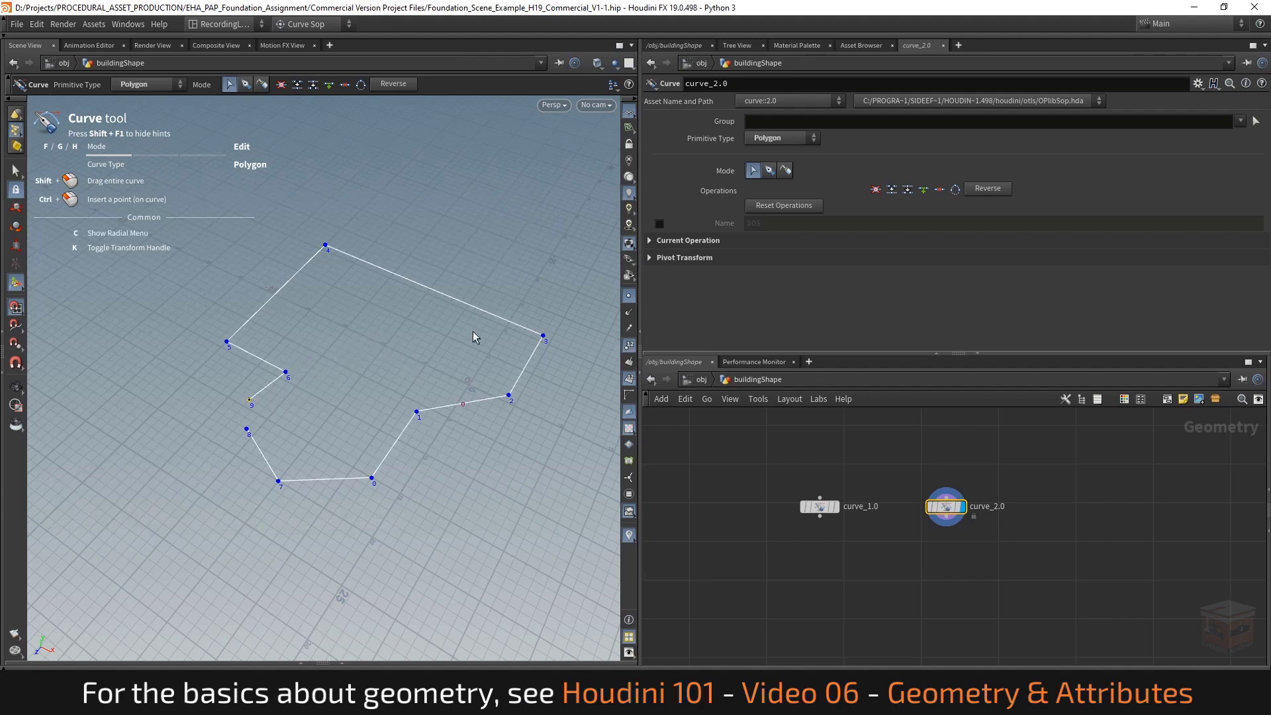
Undo the endpoint moves and the curve split.
{"action": "key", "text": "ctrl+z"}
{"action": "key", "text": "ctrl+z"}
{"action": "key", "text": "ctrl+z"}
{"action": "key", "text": "ctrl+z"}
{"action": "key", "text": "ctrl+z"}
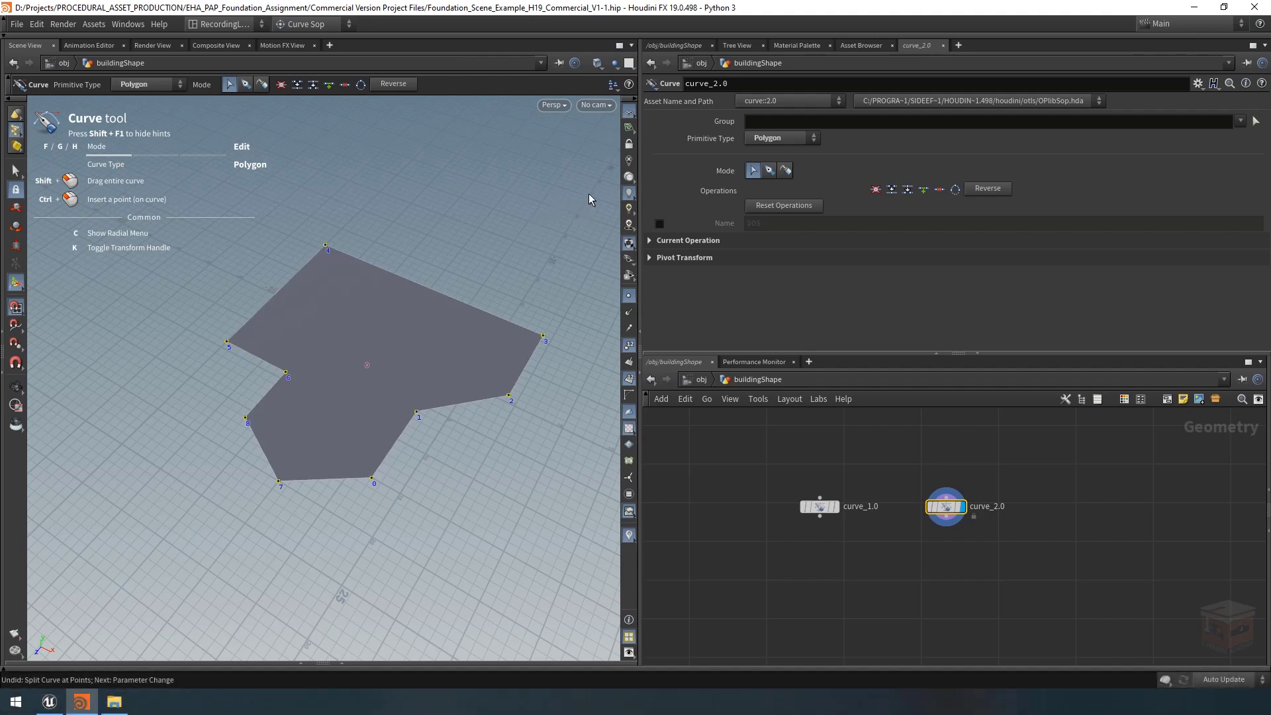
Select all points of the building shape, reverse the curve to flip its surface, and undo the reversal.
{"action": "left_click_drag", "start_coordinate": [589, 193], "coordinate": [153, 563]}
{"action": "key", "text": "c"}
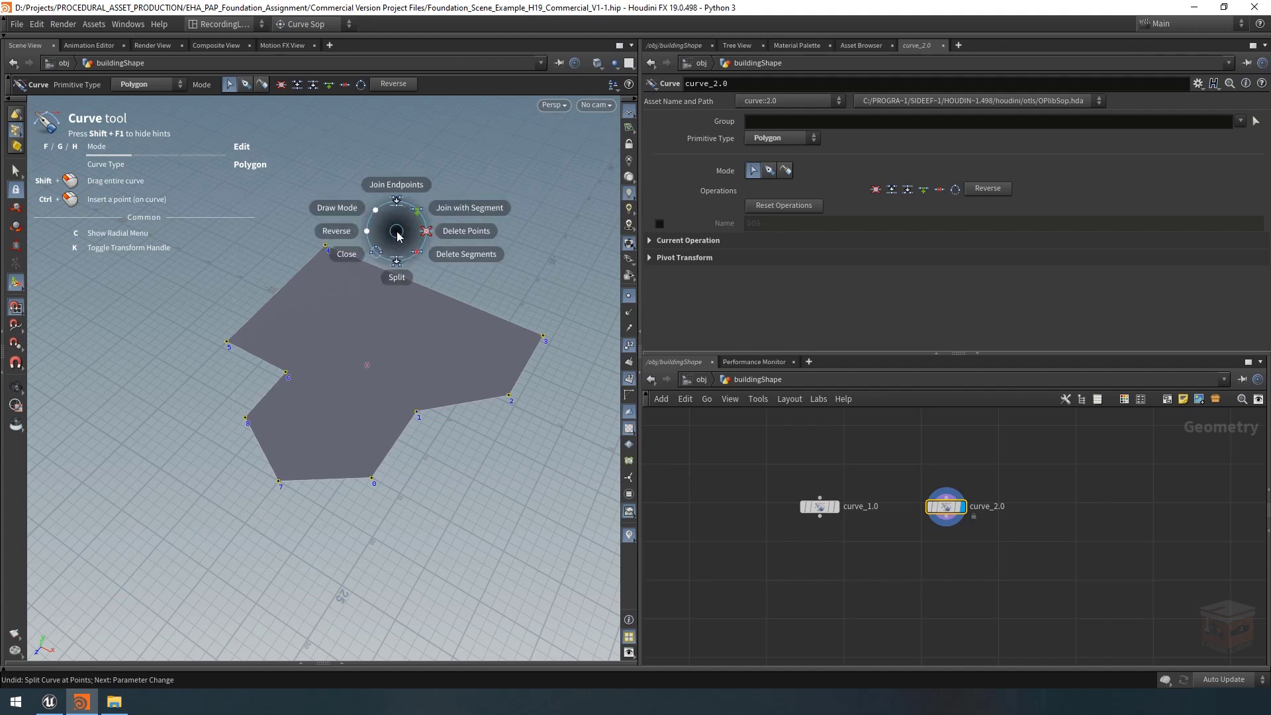
{"action": "left_click", "coordinate": [338, 232]}
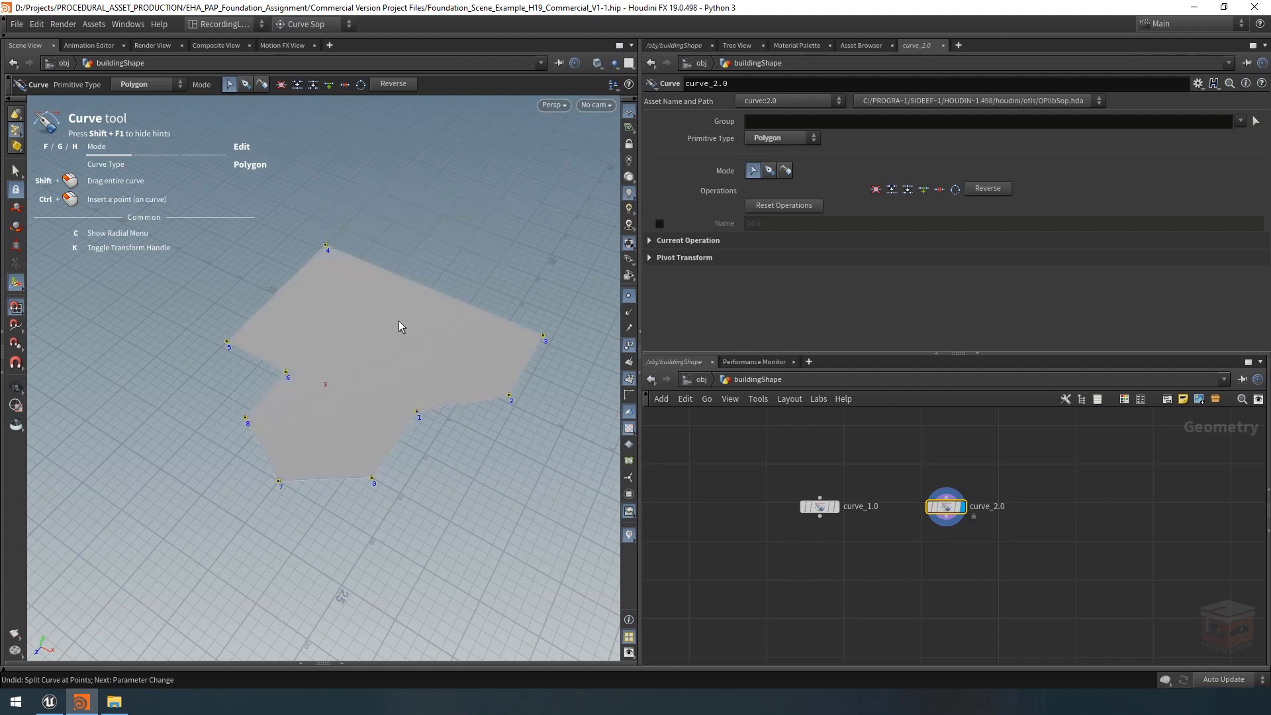
{"action": "mouse_move", "coordinate": [371, 410]}
{"action": "left_mouse_down"}
{"action": "mouse_move", "coordinate": [368, 238]}
{"action": "mouse_move", "coordinate": [361, 428]}
{"action": "left_mouse_up"}
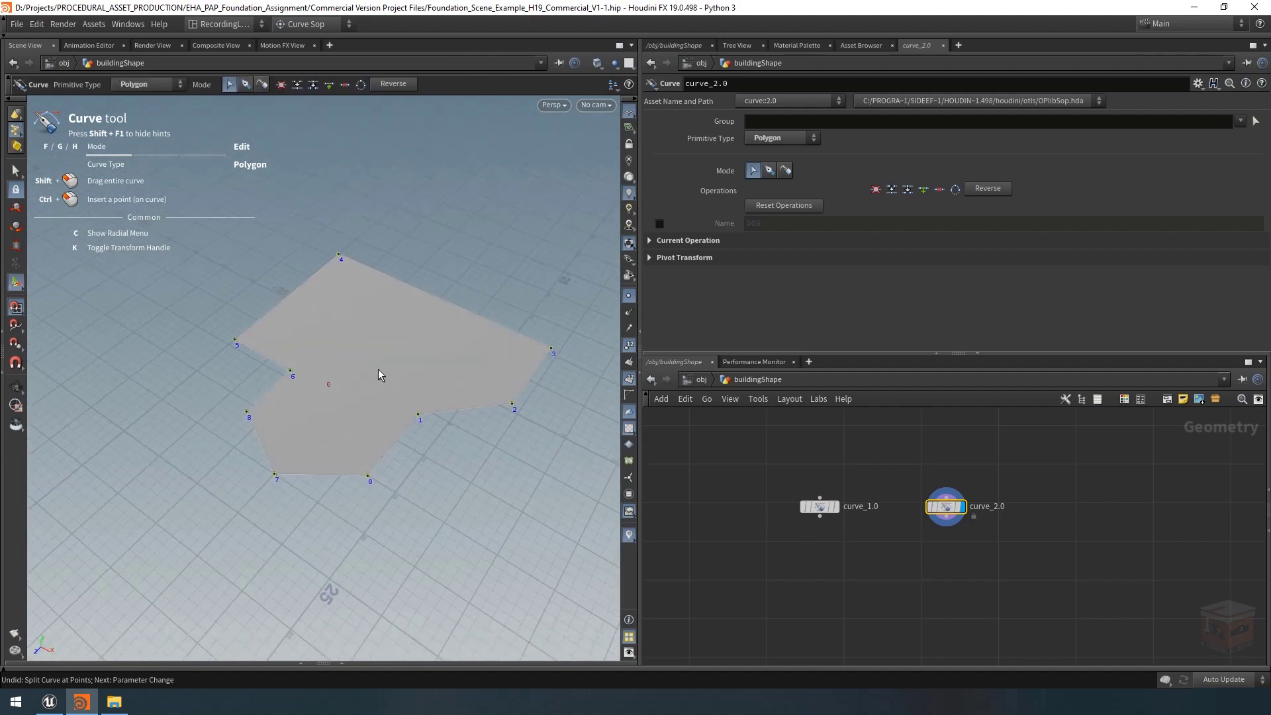
{"action": "middle_click_drag", "start_coordinate": [379, 368], "coordinate": [369, 377]}
{"action": "key", "text": "ctrl+z"}
{"action": "left_click_drag", "start_coordinate": [377, 368], "coordinate": [386, 369], "text": "alt"}
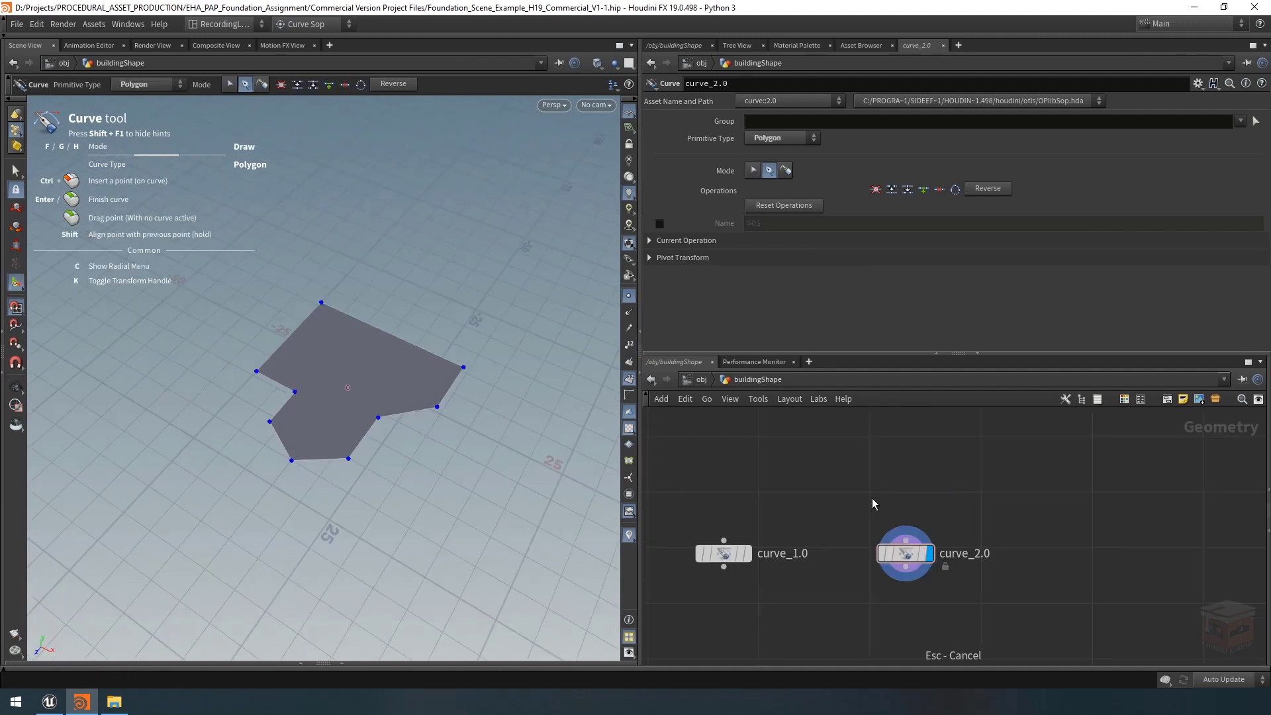
Add a new Curve node above curve_2.0 in the network.
{"action": "left_click_drag", "start_coordinate": [1024, 483], "coordinate": [814, 615]}
{"action": "key", "text": "Tab"}
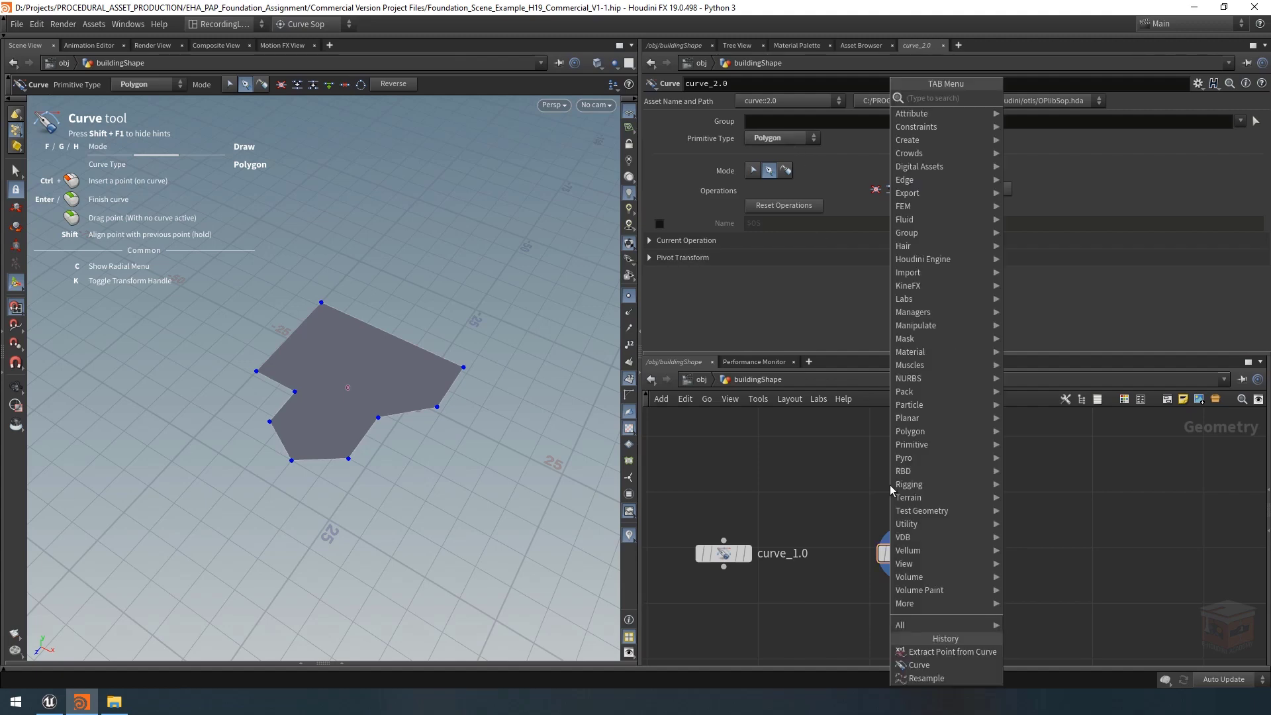
{"action": "type", "text": "curve"}
{"action": "key", "text": "Return"}
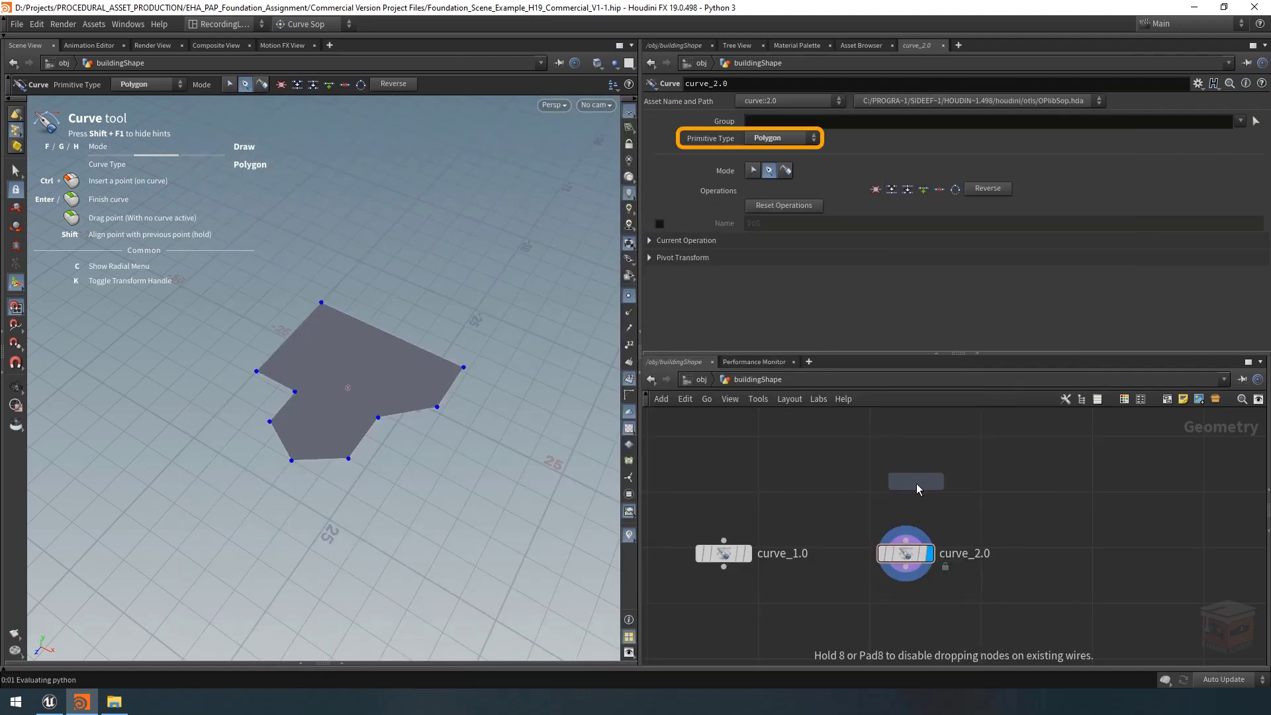
{"action": "left_click", "coordinate": [907, 494]}
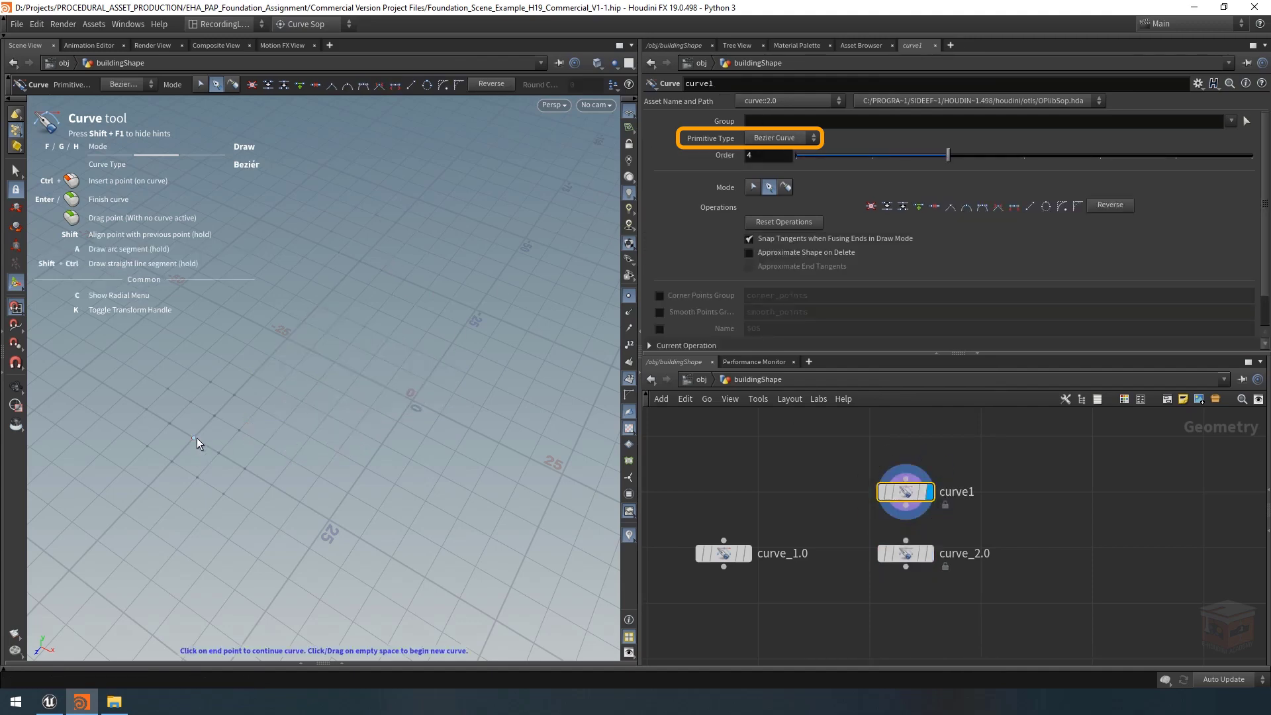
Draw an open four-point Bezier curve that starts with a straight segment and continues with two curved segments.
{"action": "left_click", "coordinate": [194, 438]}
{"action": "left_click", "coordinate": [286, 339]}
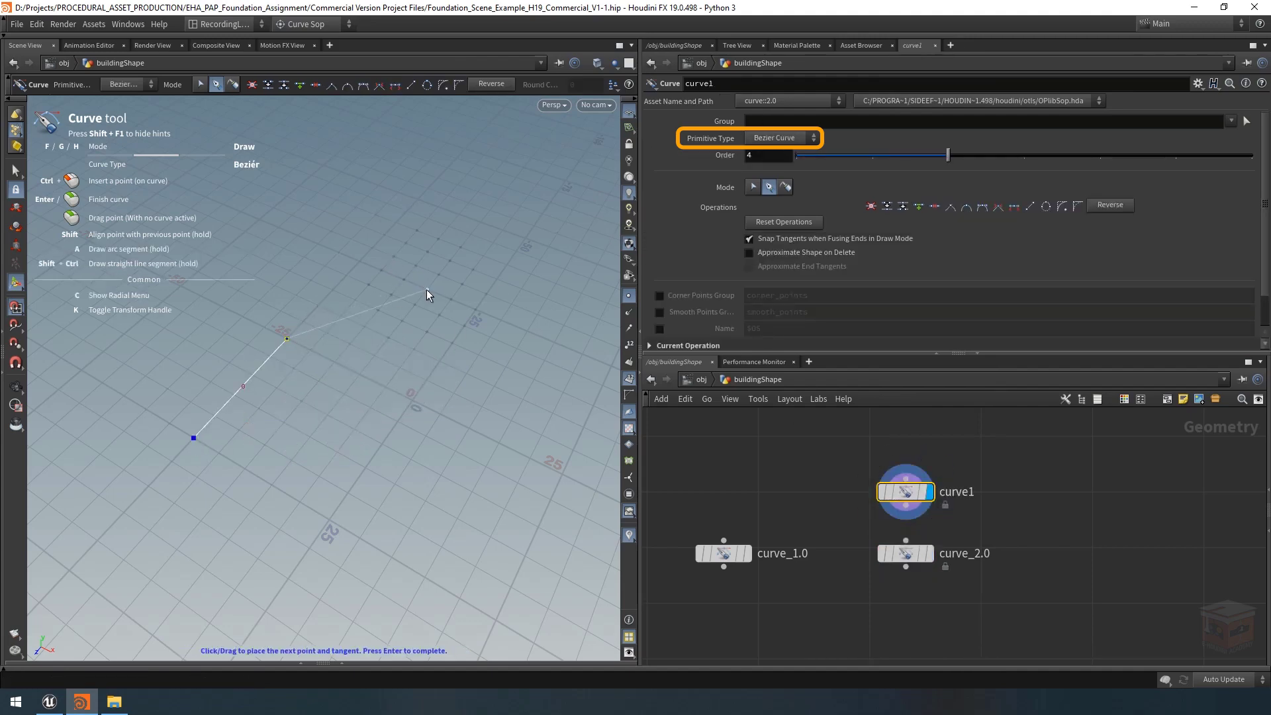
{"action": "left_click_drag", "start_coordinate": [426, 290], "coordinate": [500, 320]}
{"action": "left_click_drag", "start_coordinate": [469, 429], "coordinate": [425, 488]}
{"action": "key", "text": "Return"}
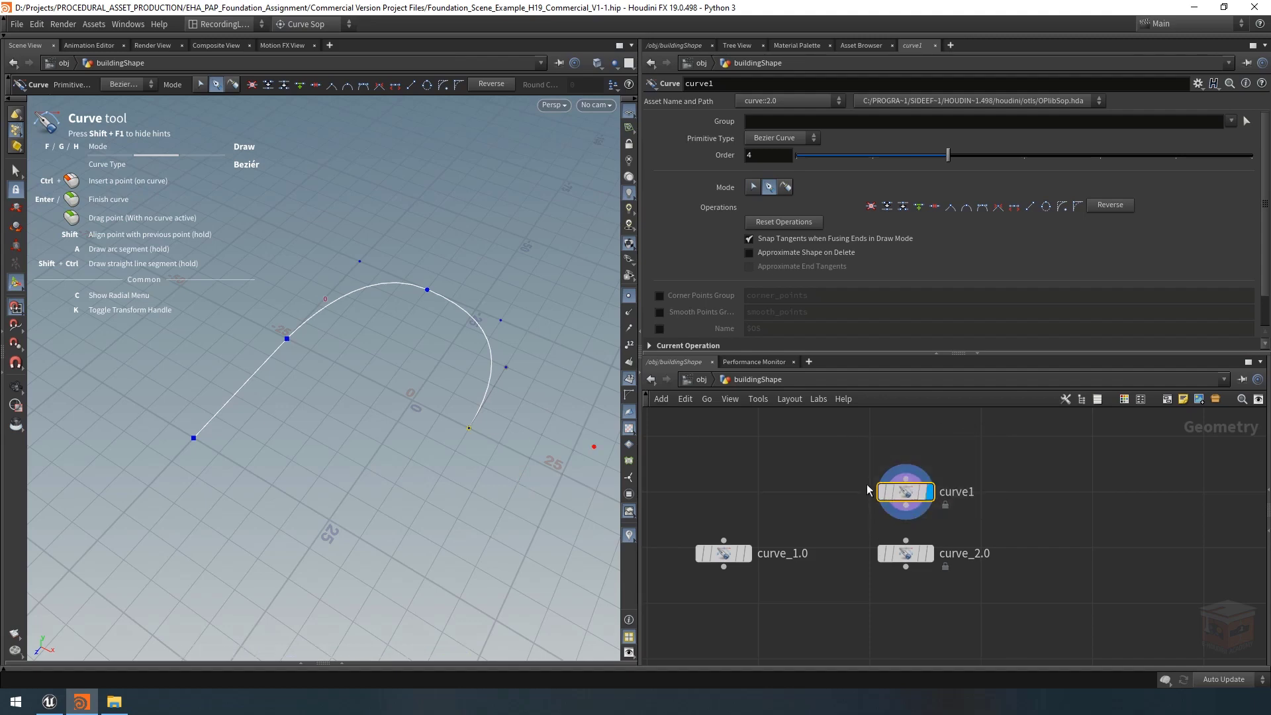
Set the new curve's primitive type to Polygon and extend its right end with one more point toward the lower left.
{"action": "left_click", "coordinate": [776, 137]}
{"action": "left_click", "coordinate": [774, 149]}
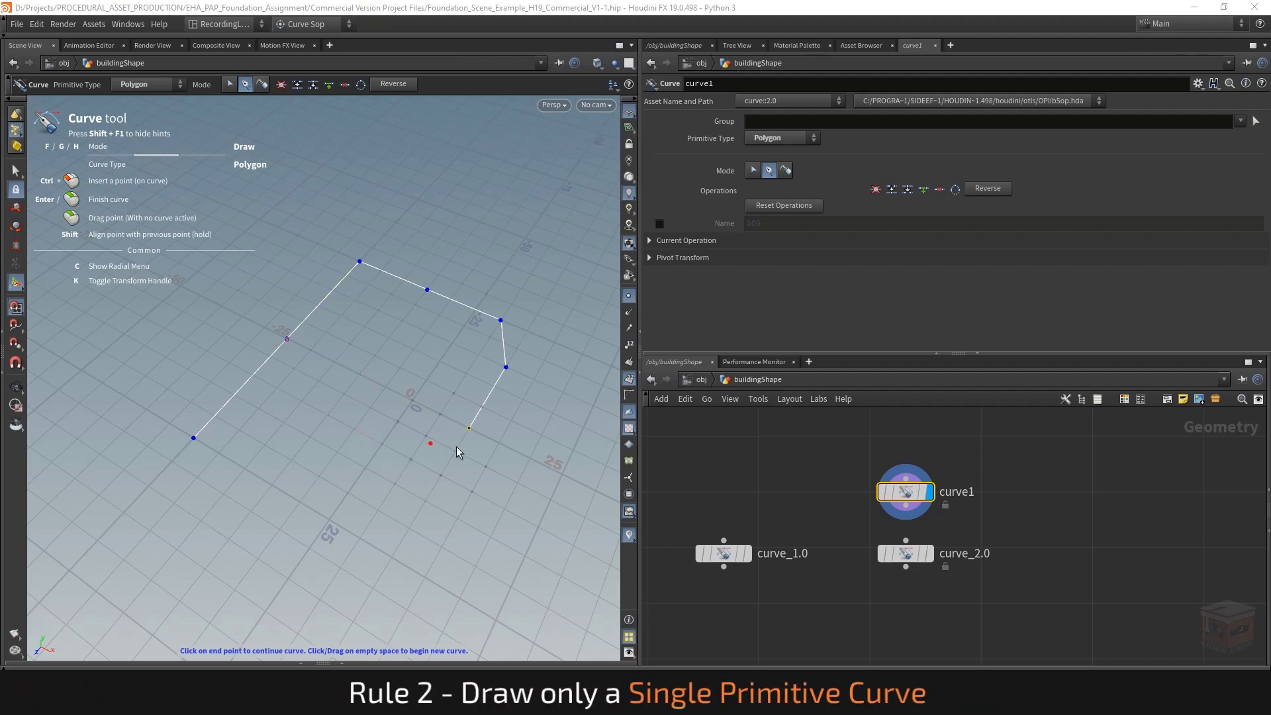
{"action": "left_click", "coordinate": [468, 429]}
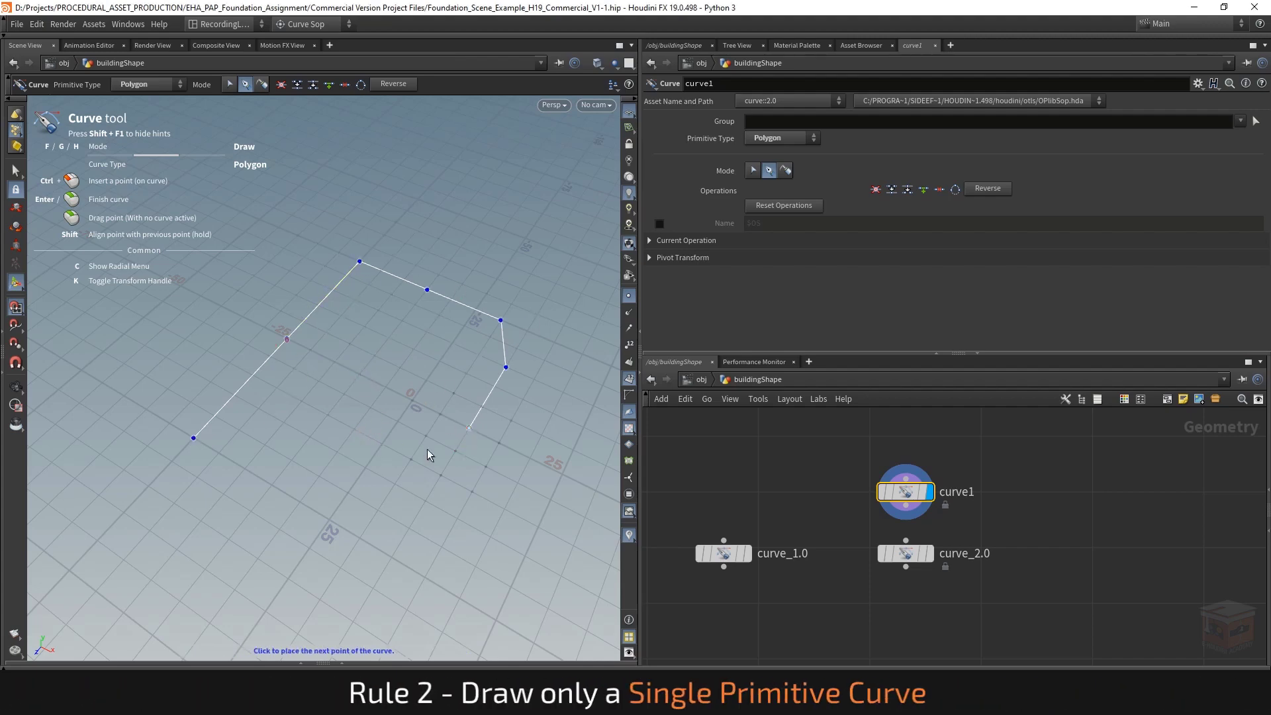
{"action": "left_click", "coordinate": [347, 492]}
{"action": "key", "text": "Return"}
Draw a second, separate open curve with four points below the first one in the same node.
{"action": "left_click", "coordinate": [360, 538]}
{"action": "left_click", "coordinate": [468, 505]}
{"action": "left_click", "coordinate": [458, 565]}
{"action": "left_click", "coordinate": [374, 589]}
{"action": "key", "text": "Return"}
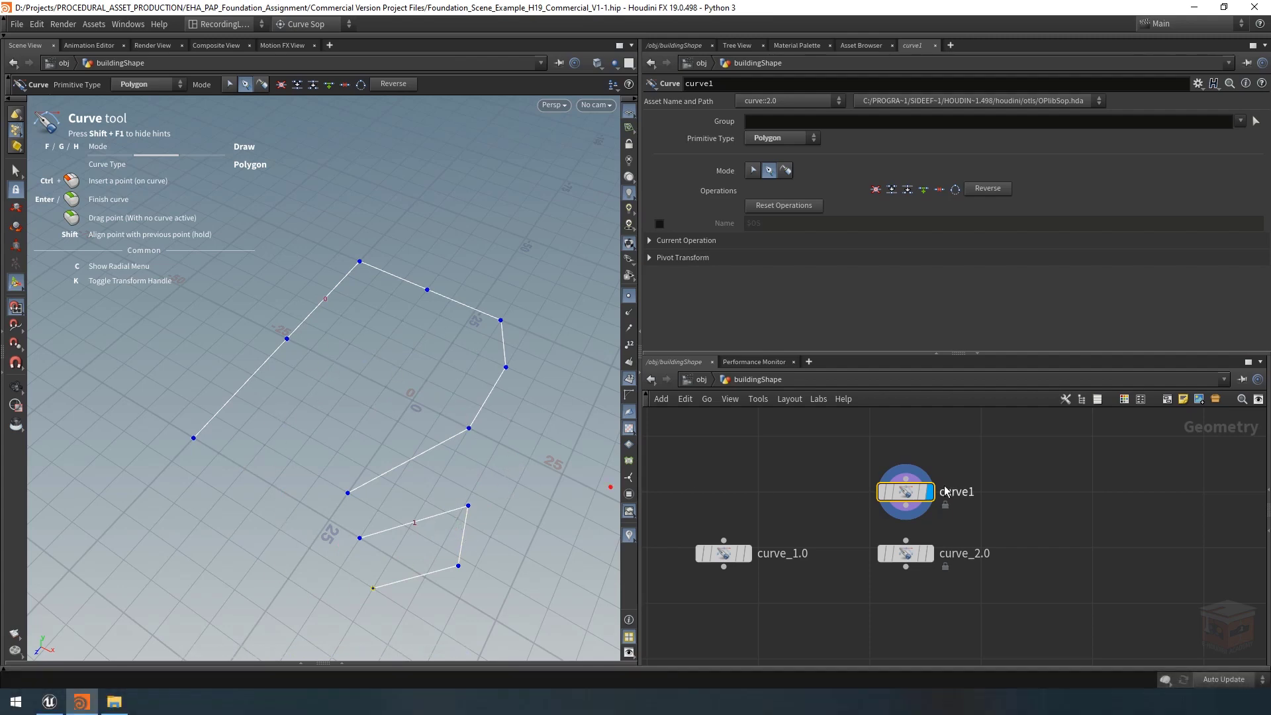
Delete the curve1 node and select curve_2.0.
{"action": "left_click_drag", "start_coordinate": [1063, 456], "coordinate": [879, 515]}
{"action": "key", "text": "Delete"}
{"action": "left_click", "coordinate": [907, 553]}
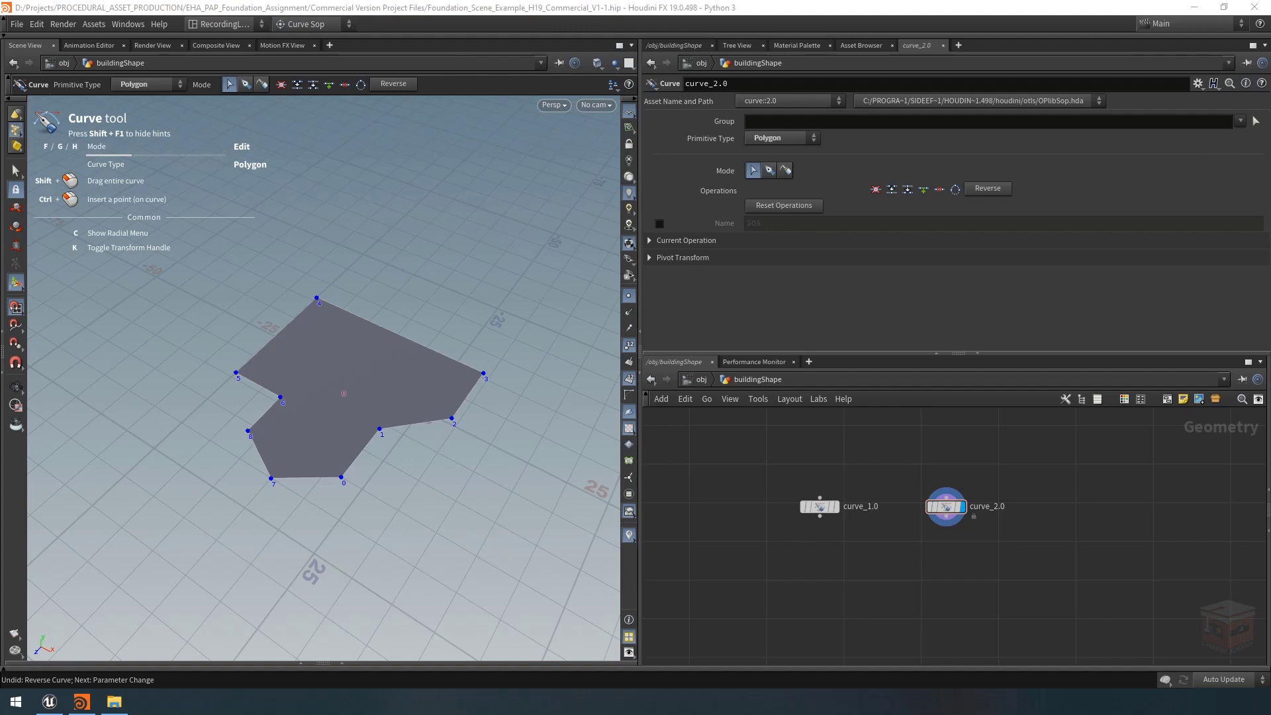
Open the Curve 2.0 node's help page, read through its sections and close it.
{"action": "key", "text": "F1"}
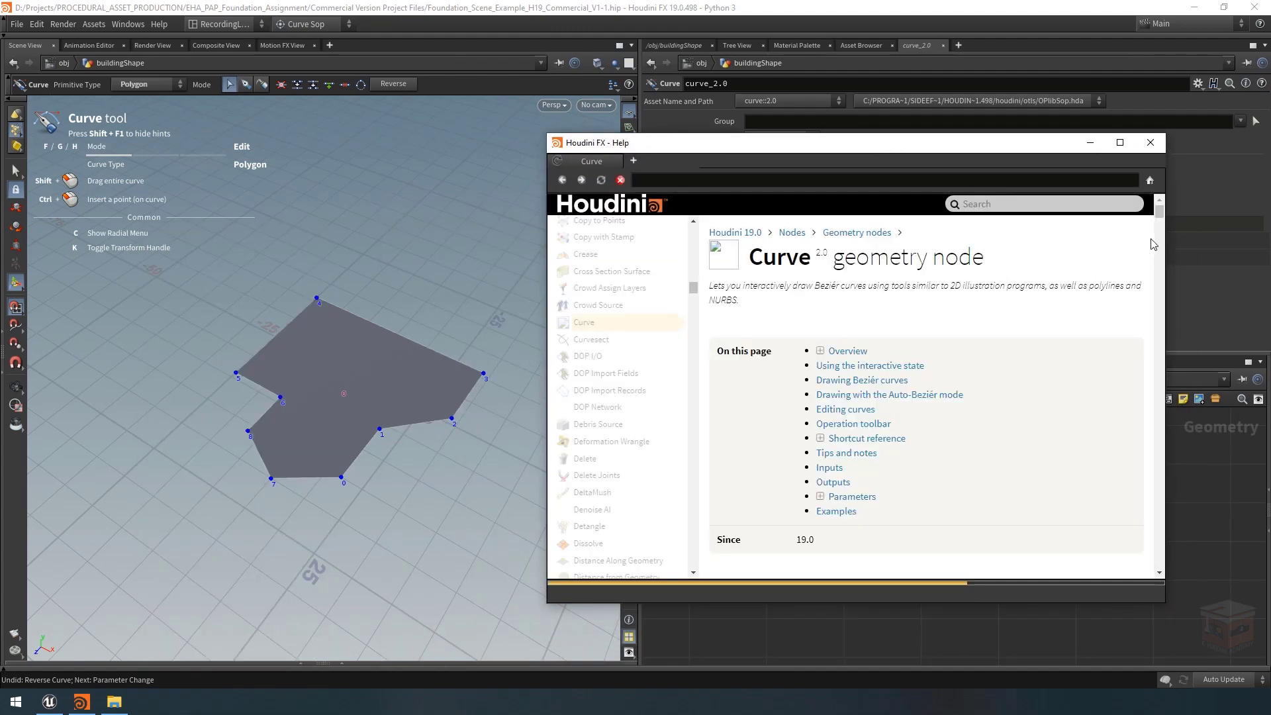
{"action": "scroll", "coordinate": [1158, 238], "scroll_direction": "down", "scroll_amount": 10}
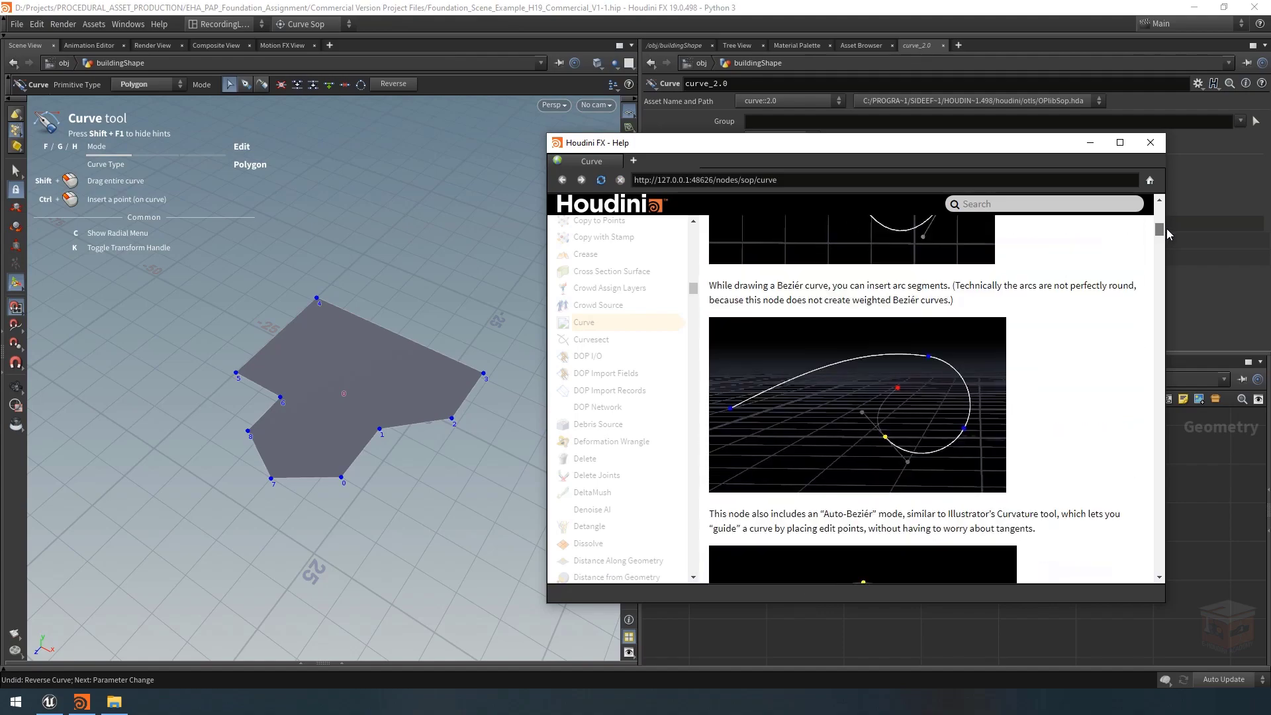
{"action": "left_click_drag", "start_coordinate": [1168, 233], "coordinate": [1156, 412]}
{"action": "left_click", "coordinate": [1150, 143]}
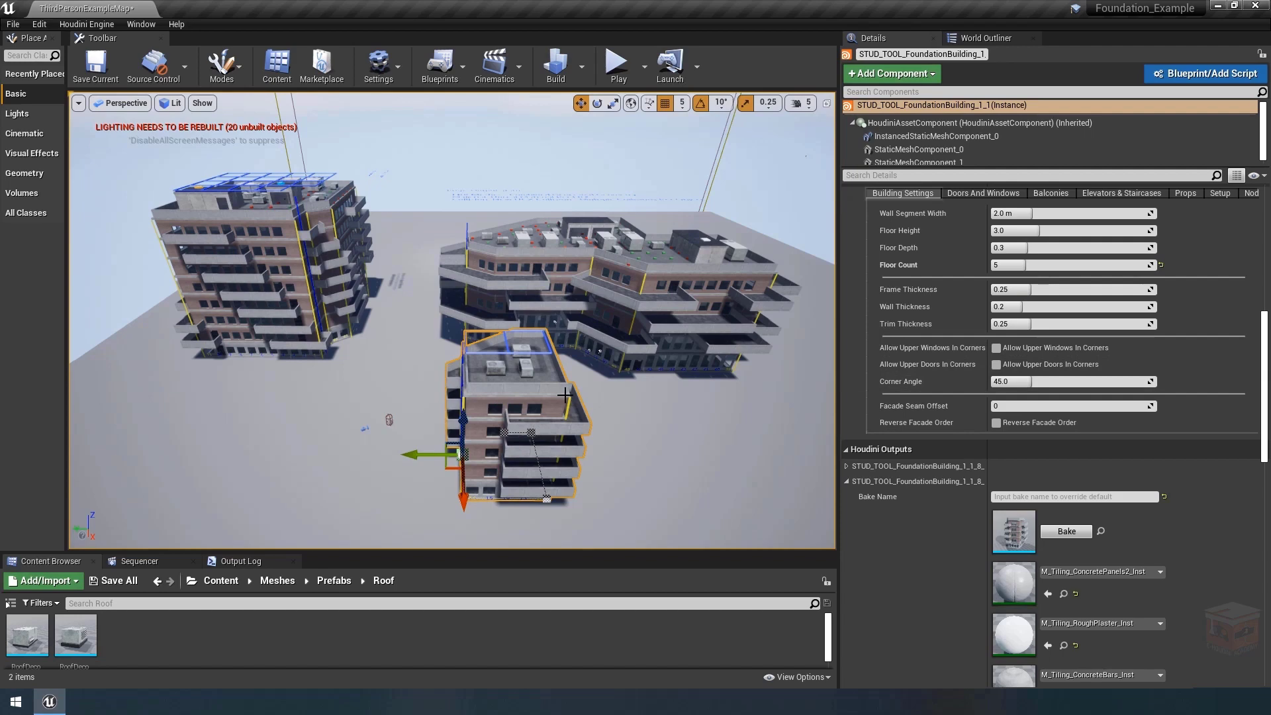
In Unreal Editor, open the small building's main output mesh and display its complex collision.
{"action": "double_click", "coordinate": [1014, 530]}
{"action": "scroll", "coordinate": [845, 291], "scroll_direction": "down", "scroll_amount": 10}
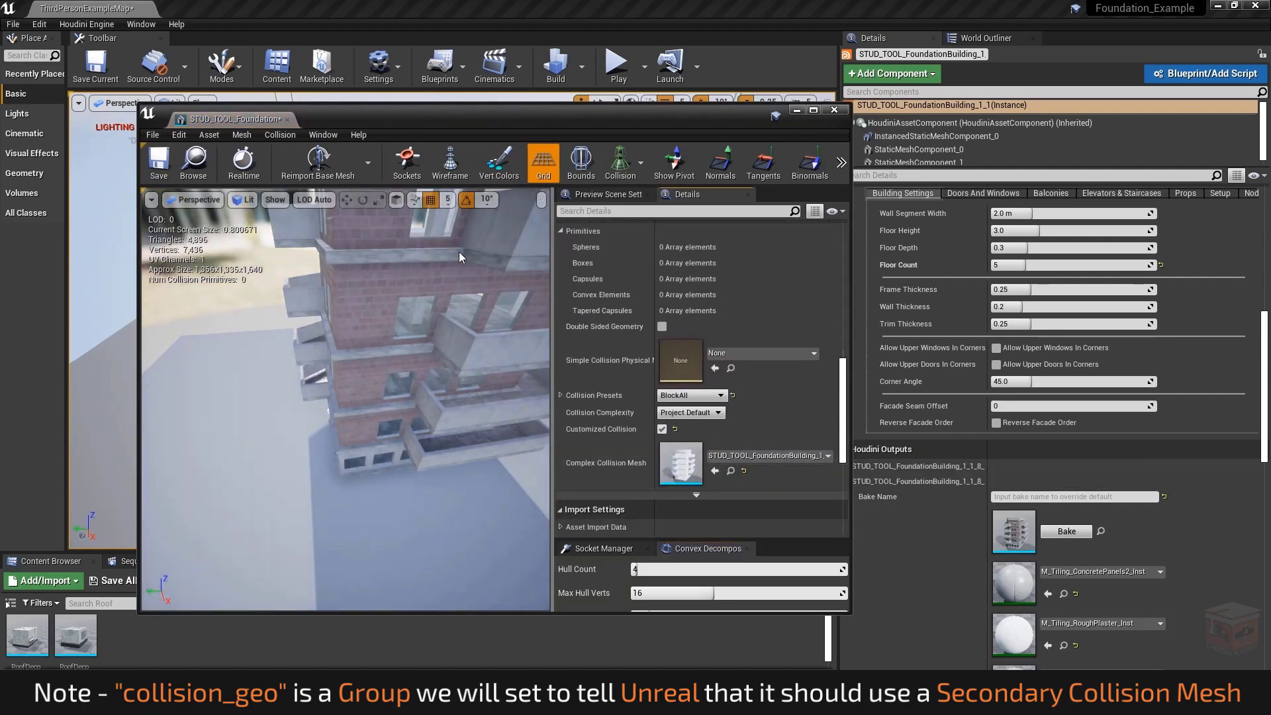
{"action": "right_click_drag", "start_coordinate": [404, 327], "coordinate": [423, 280]}
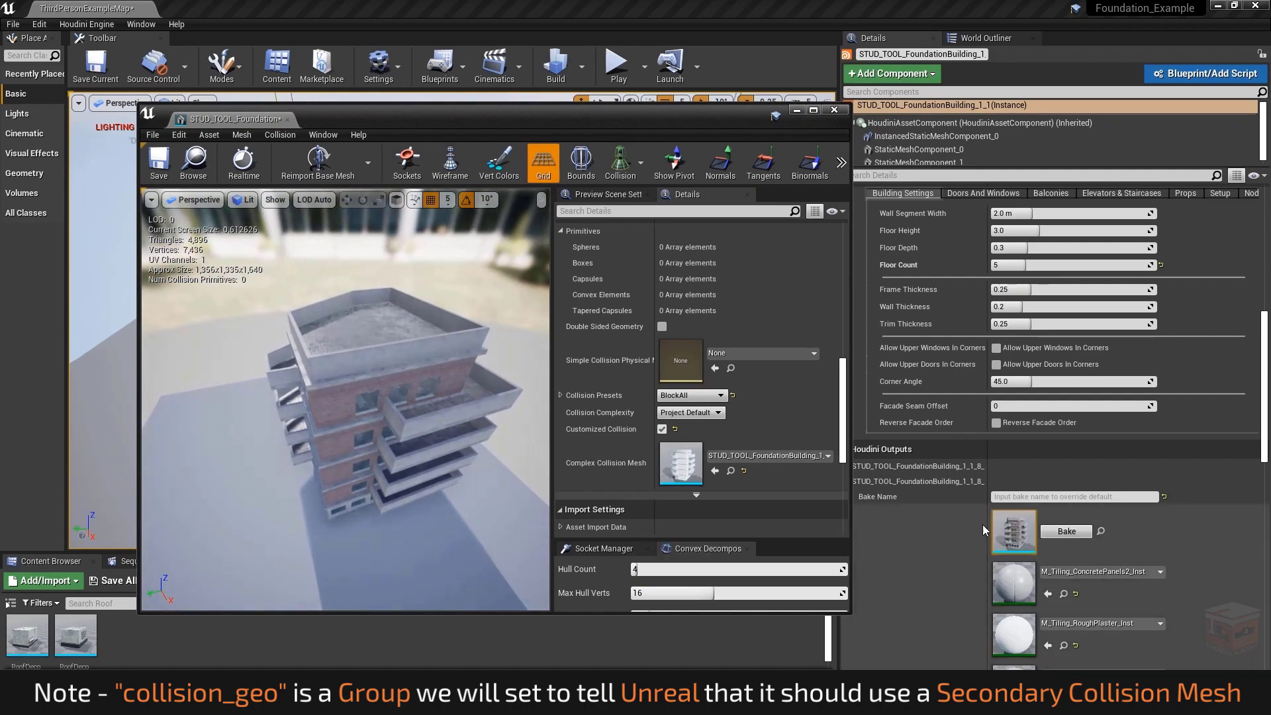
{"action": "left_click", "coordinate": [621, 163]}
{"action": "left_click", "coordinate": [644, 216]}
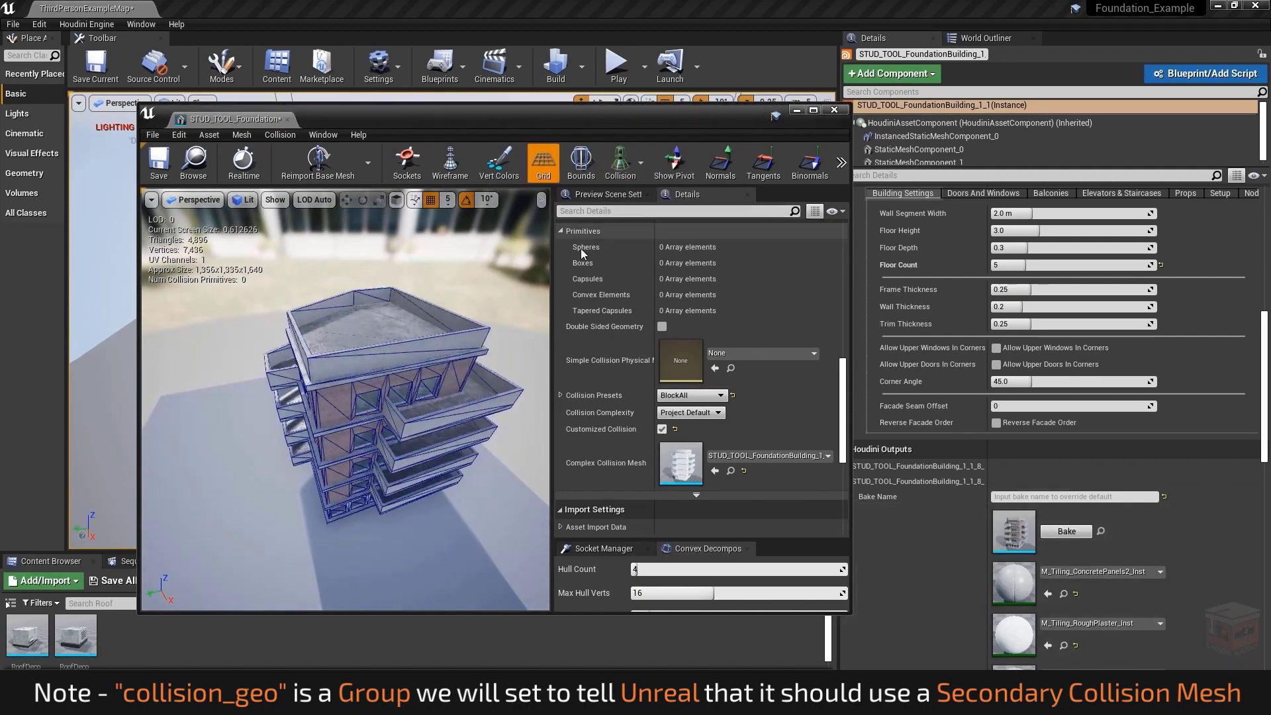
{"action": "right_click_drag", "start_coordinate": [411, 318], "coordinate": [255, 425]}
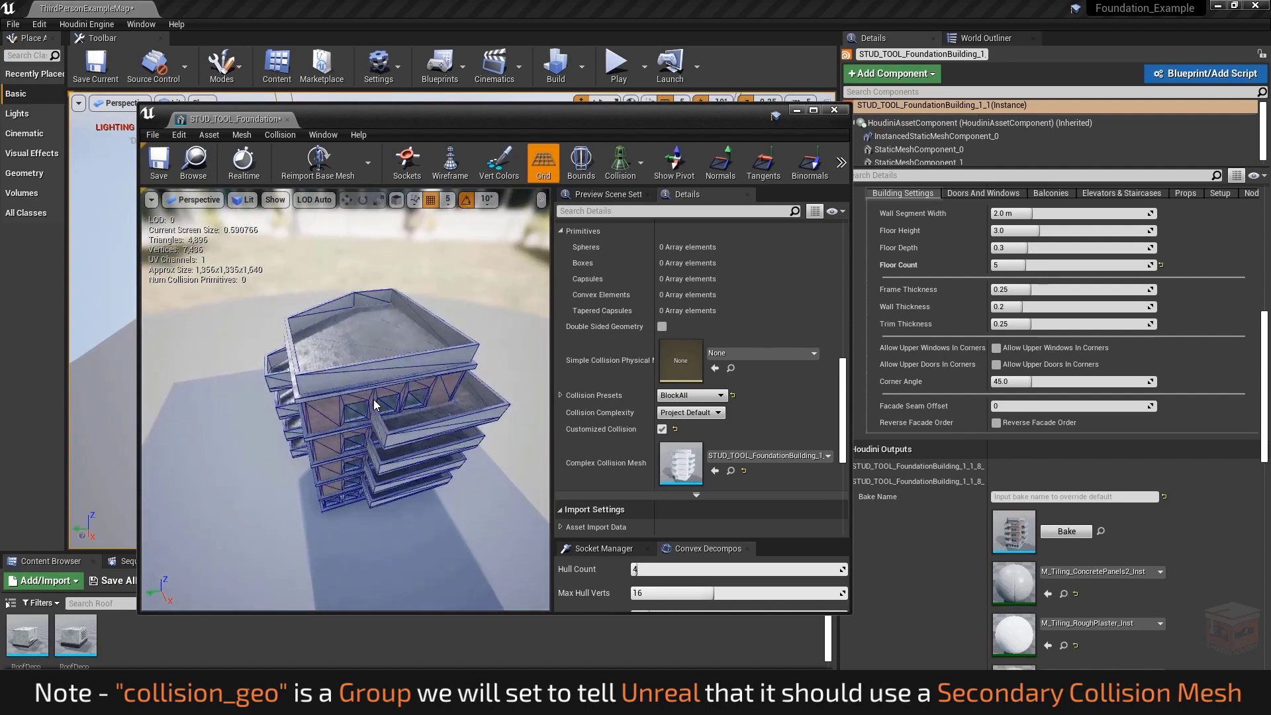
Review the mesh's Collision Complexity options, keep Project Default, and put the mesh editor away.
{"action": "left_click", "coordinate": [711, 414]}
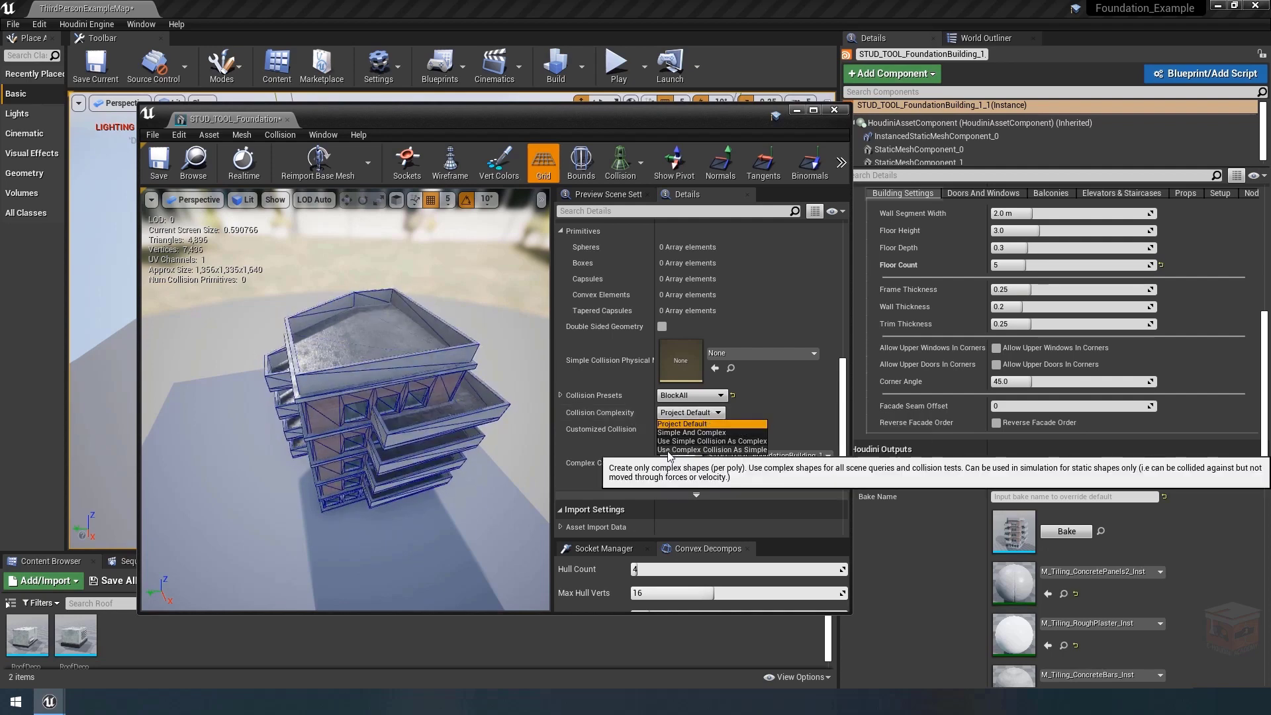
{"action": "left_click", "coordinate": [700, 424]}
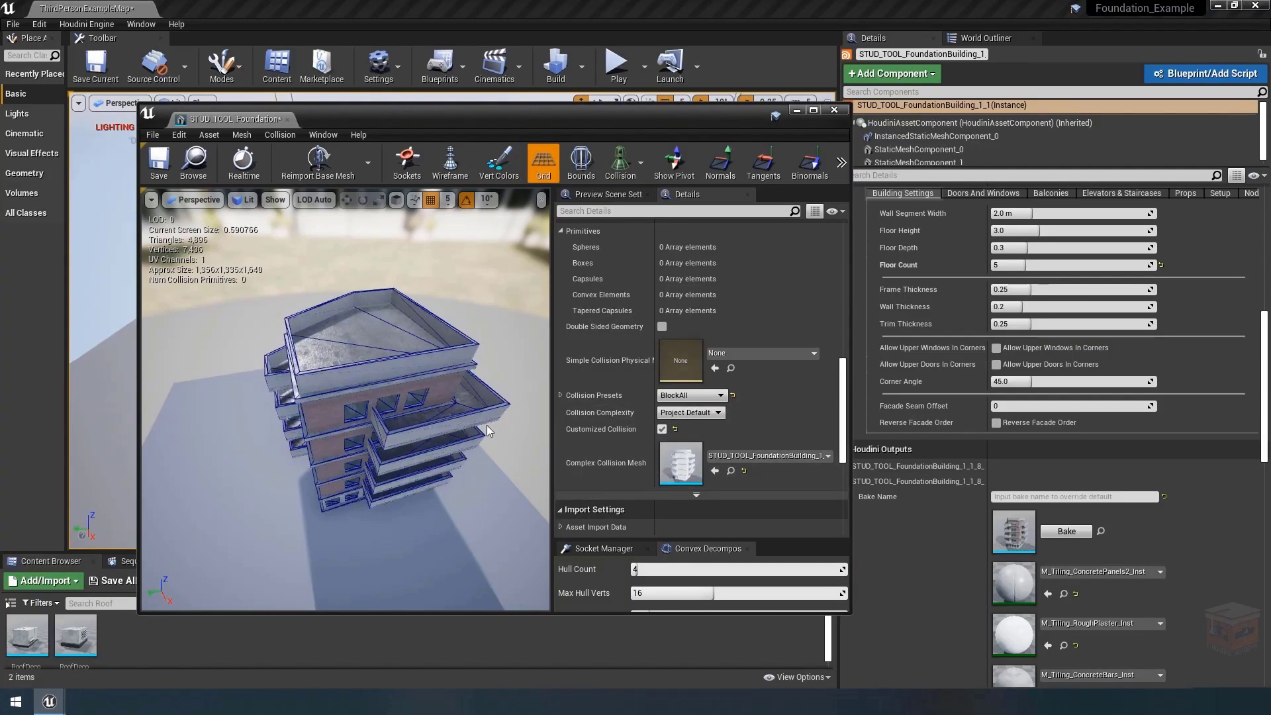
{"action": "left_click", "coordinate": [796, 110]}
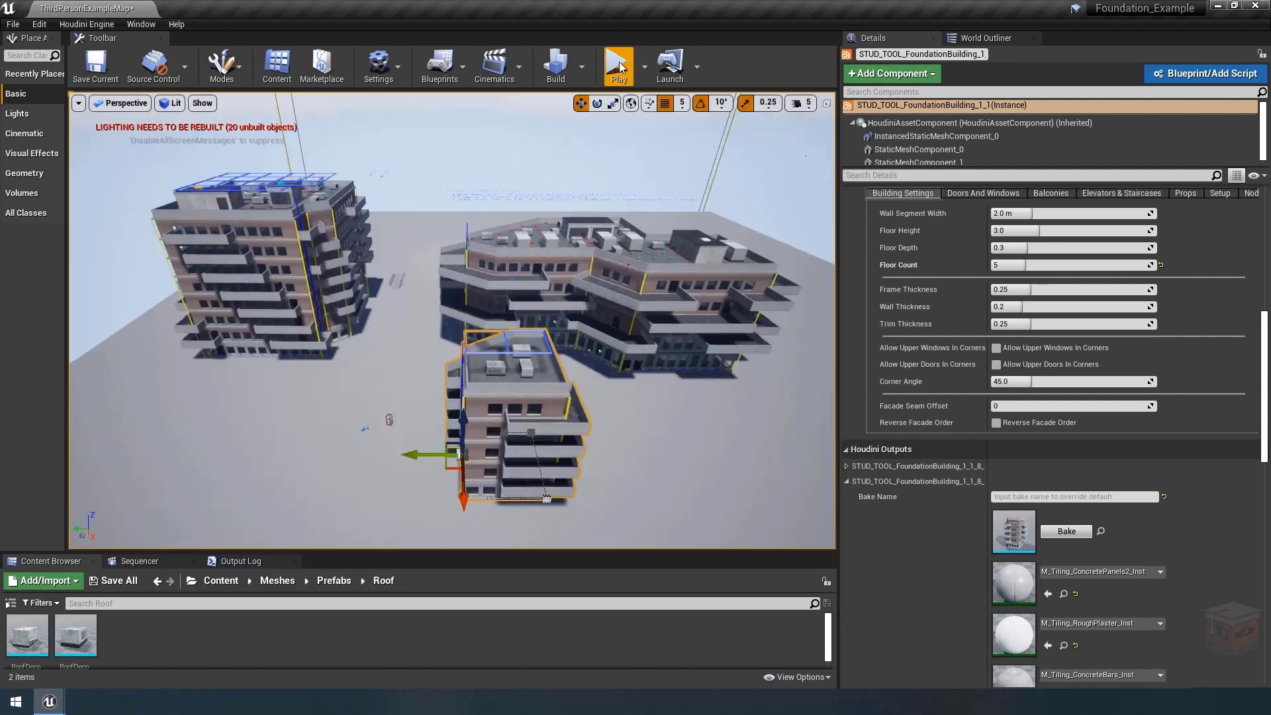
Play the level, run the character into the small building to test its collision, and stop playing.
{"action": "key", "text": "alt+p"}
{"action": "key", "text": "w"}
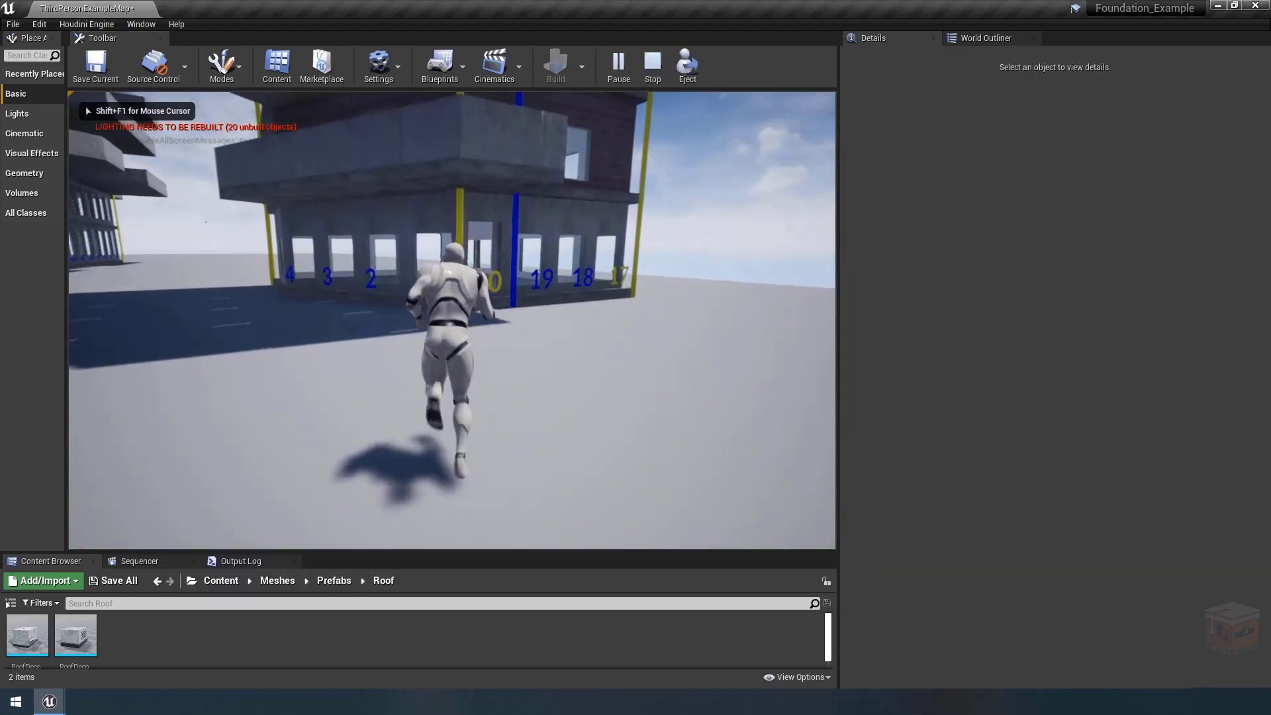
{"action": "key", "text": "w"}
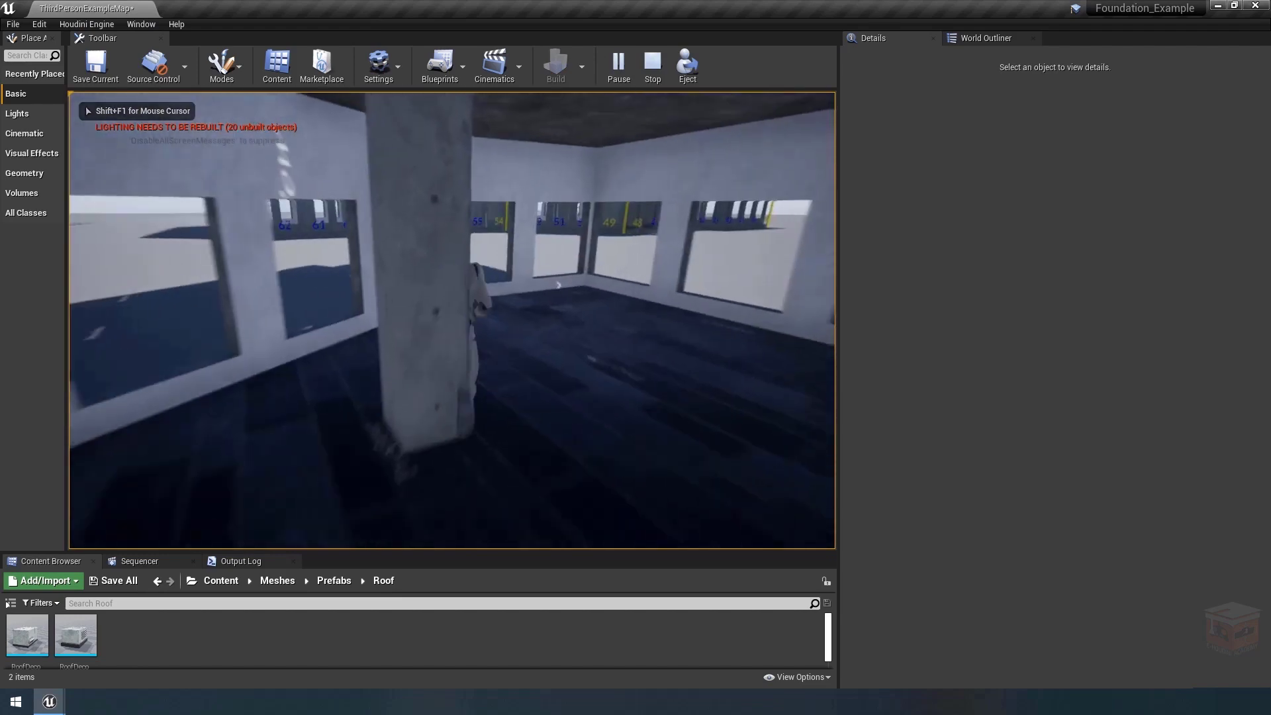
{"action": "key", "text": "w"}
{"action": "key", "text": "space"}
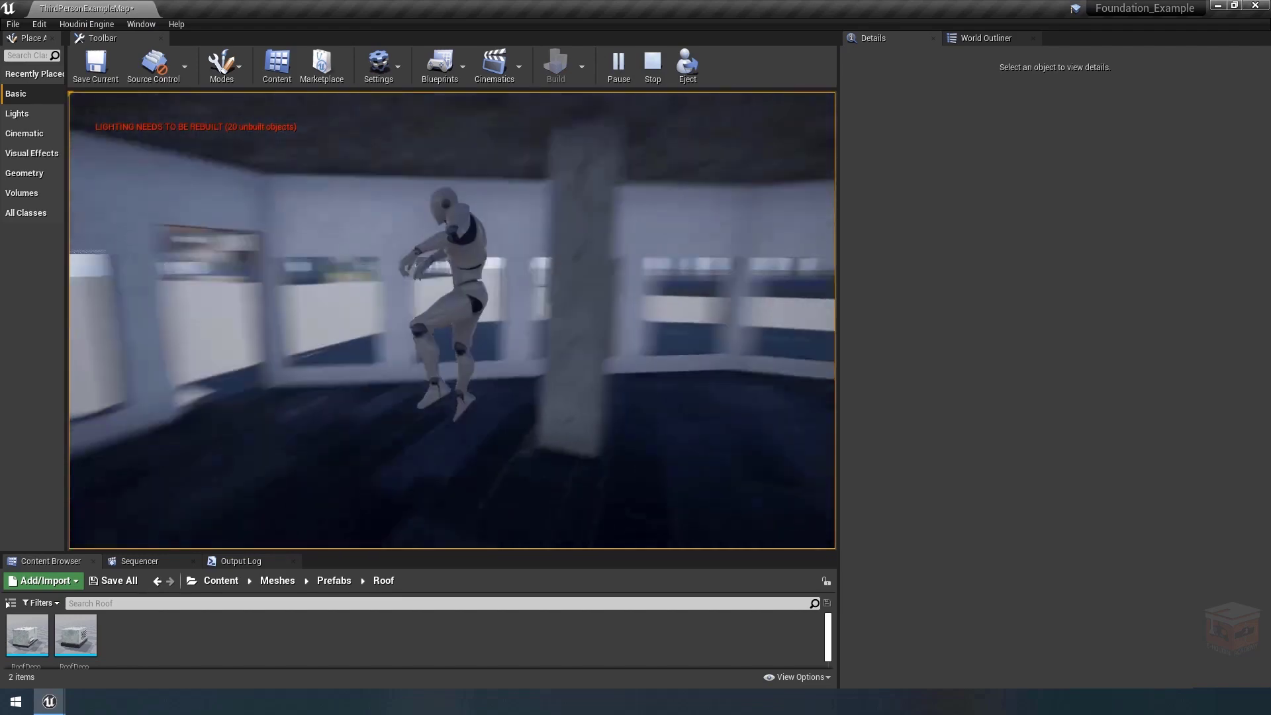
{"action": "key", "text": "s"}
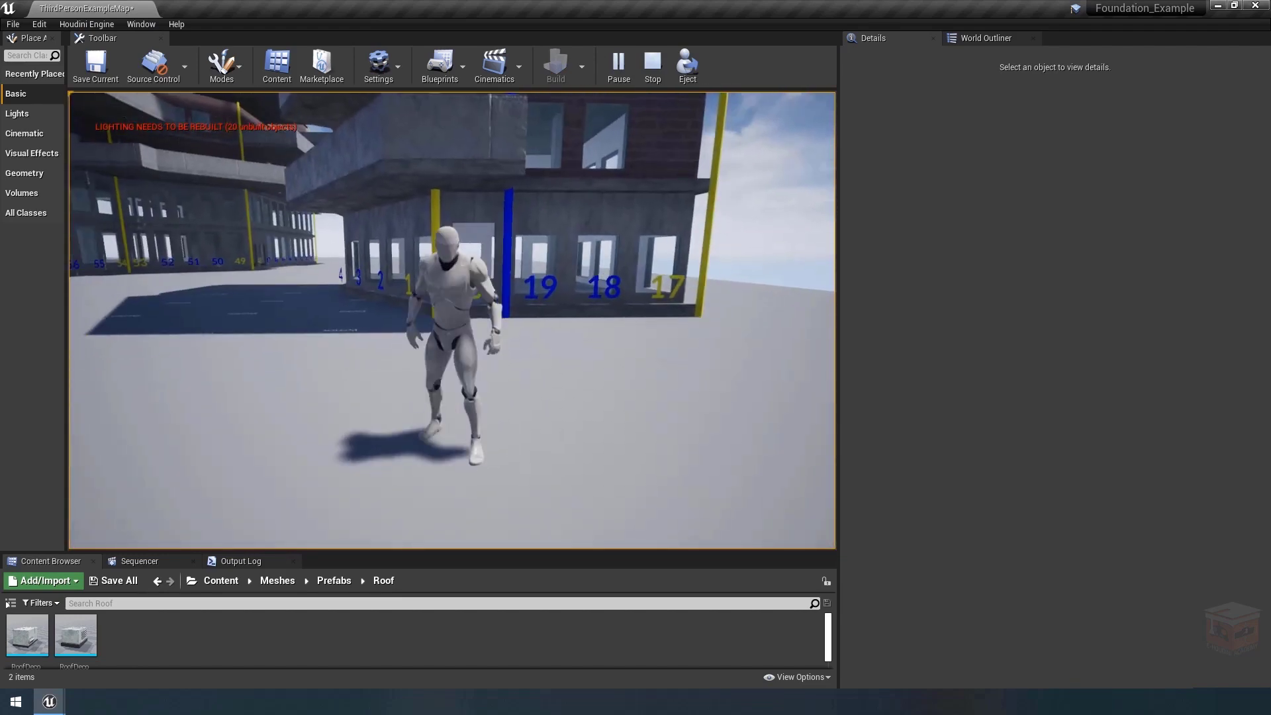
{"action": "key", "text": "Escape"}
Expand the small building's collapsed Houdini output entry and examine its invisible complex collider mesh.
{"action": "key", "text": "s"}
{"action": "right_click_drag", "start_coordinate": [493, 366], "coordinate": [510, 345]}
{"action": "key", "text": "s"}
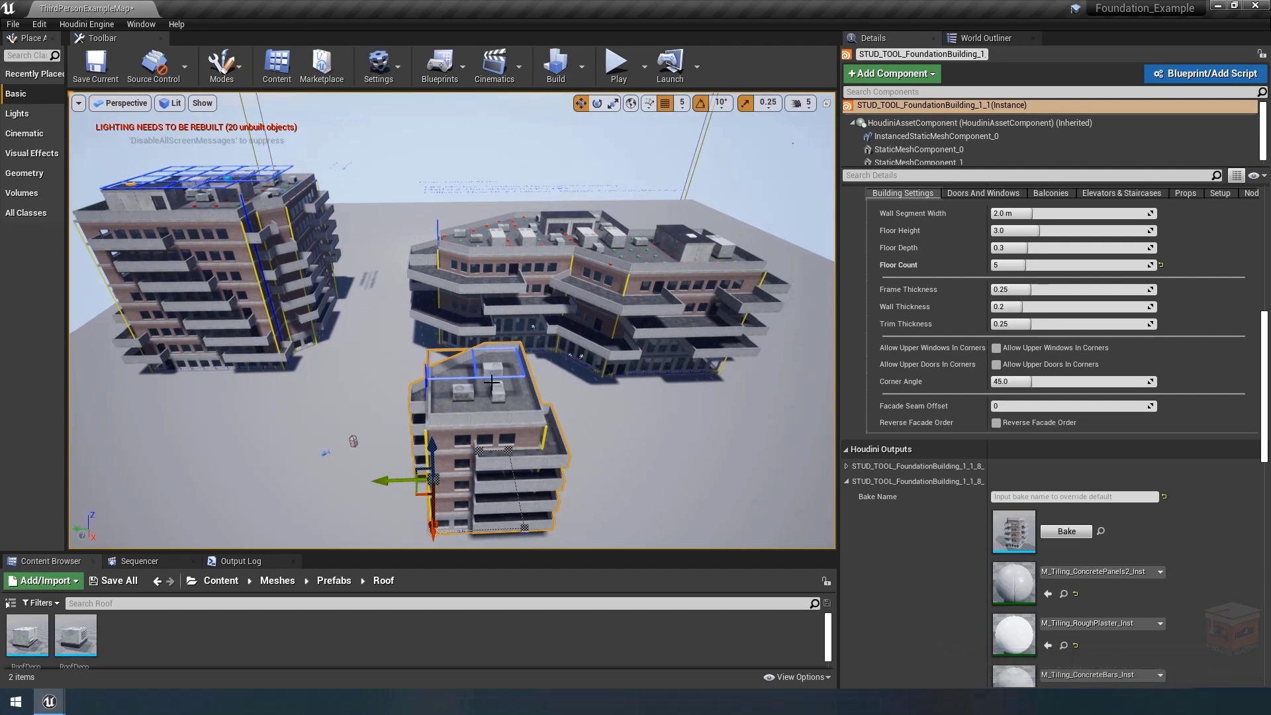
{"action": "scroll", "coordinate": [1120, 514], "scroll_direction": "down", "scroll_amount": 3}
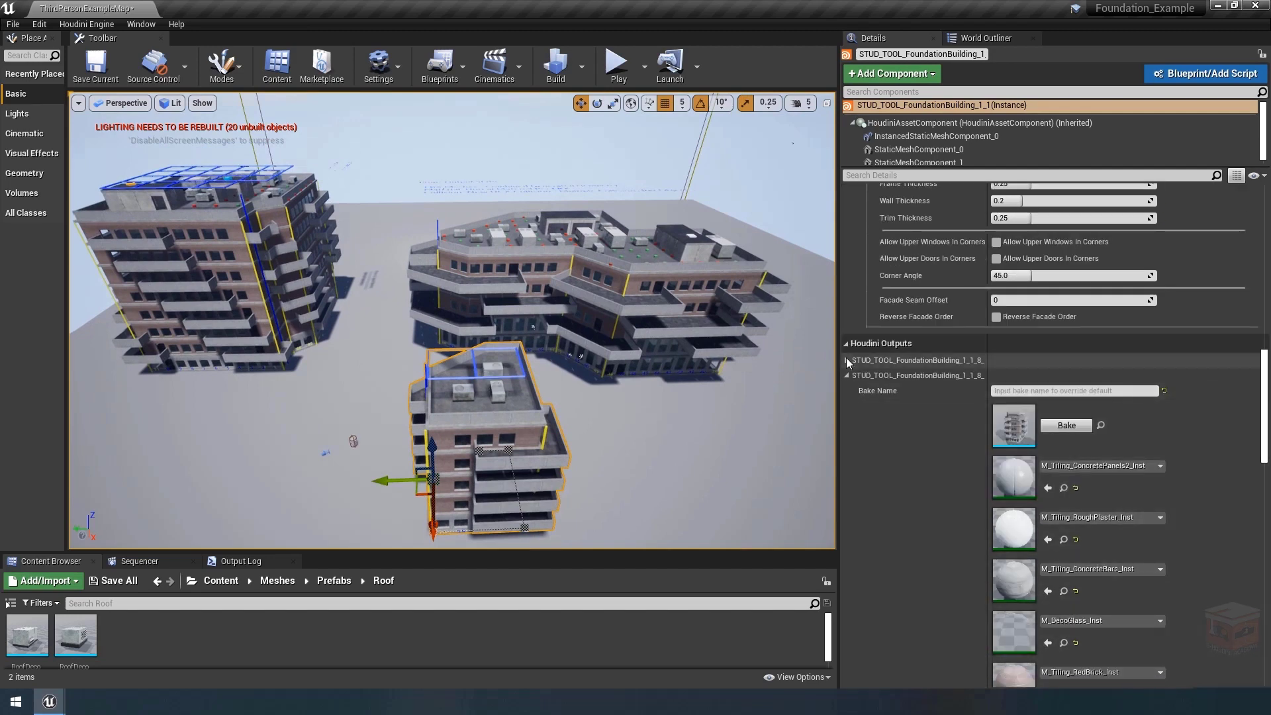
{"action": "left_click", "coordinate": [847, 360]}
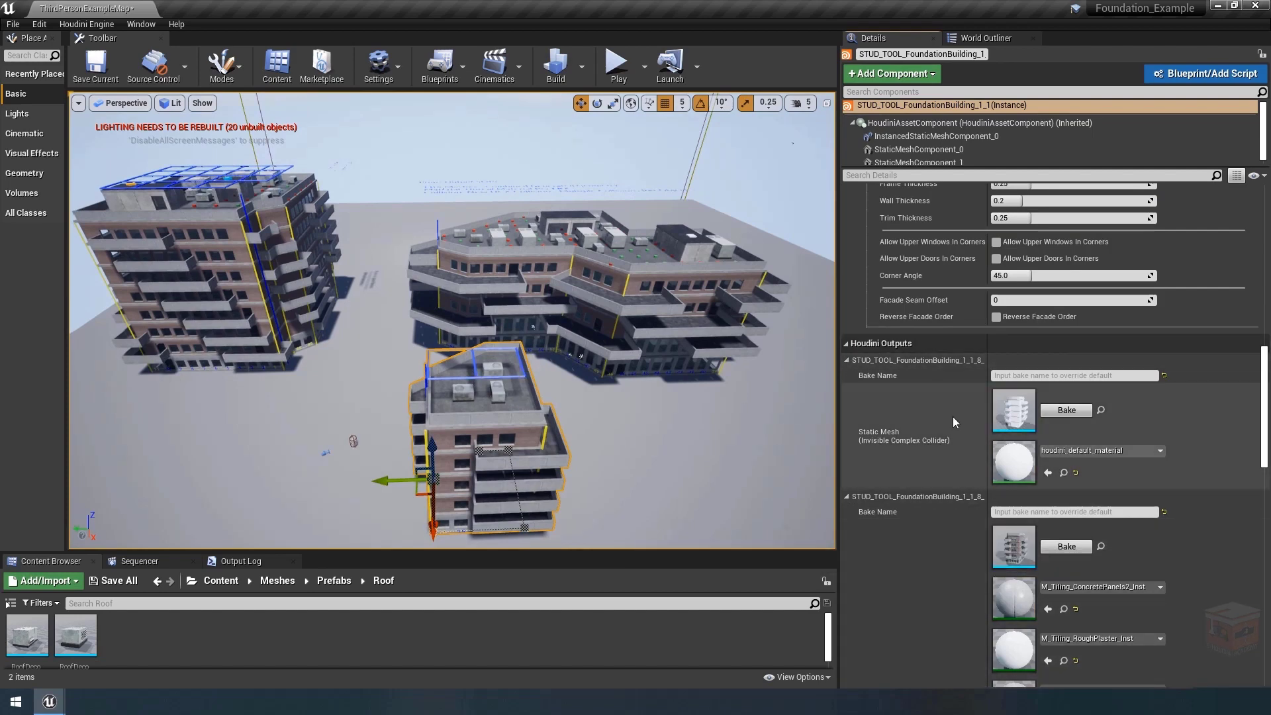
{"action": "scroll", "coordinate": [1006, 552], "scroll_direction": "down", "scroll_amount": 2}
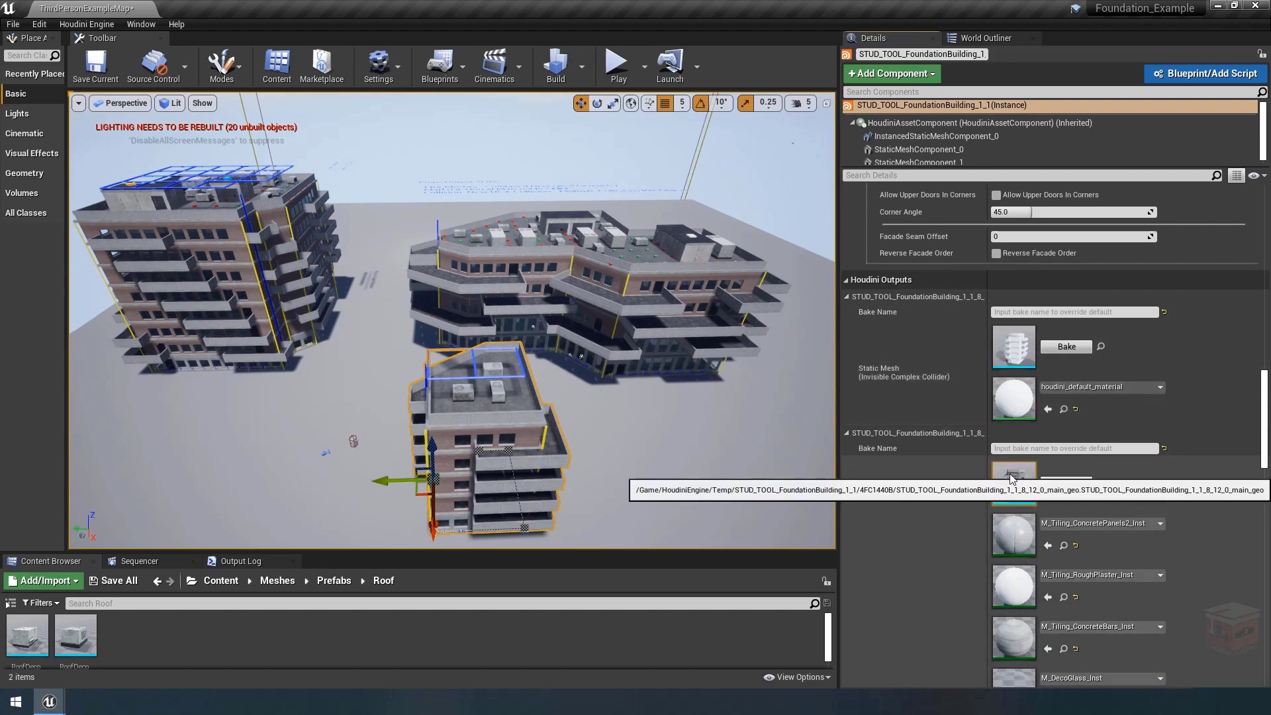
Set the main building mesh's Collision Complexity to Use Complex Collision As Simple, save the mesh and close its editor.
{"action": "double_click", "coordinate": [1017, 481]}
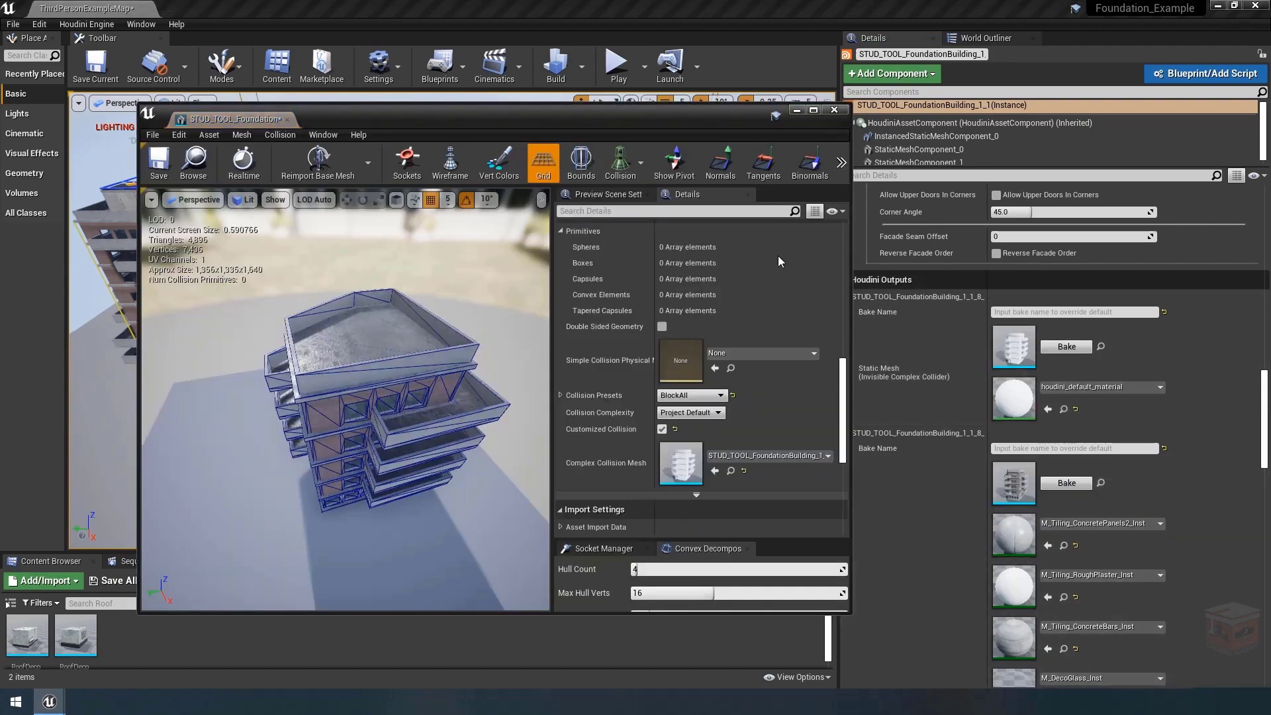
{"action": "scroll", "coordinate": [695, 370], "scroll_direction": "up", "scroll_amount": 2}
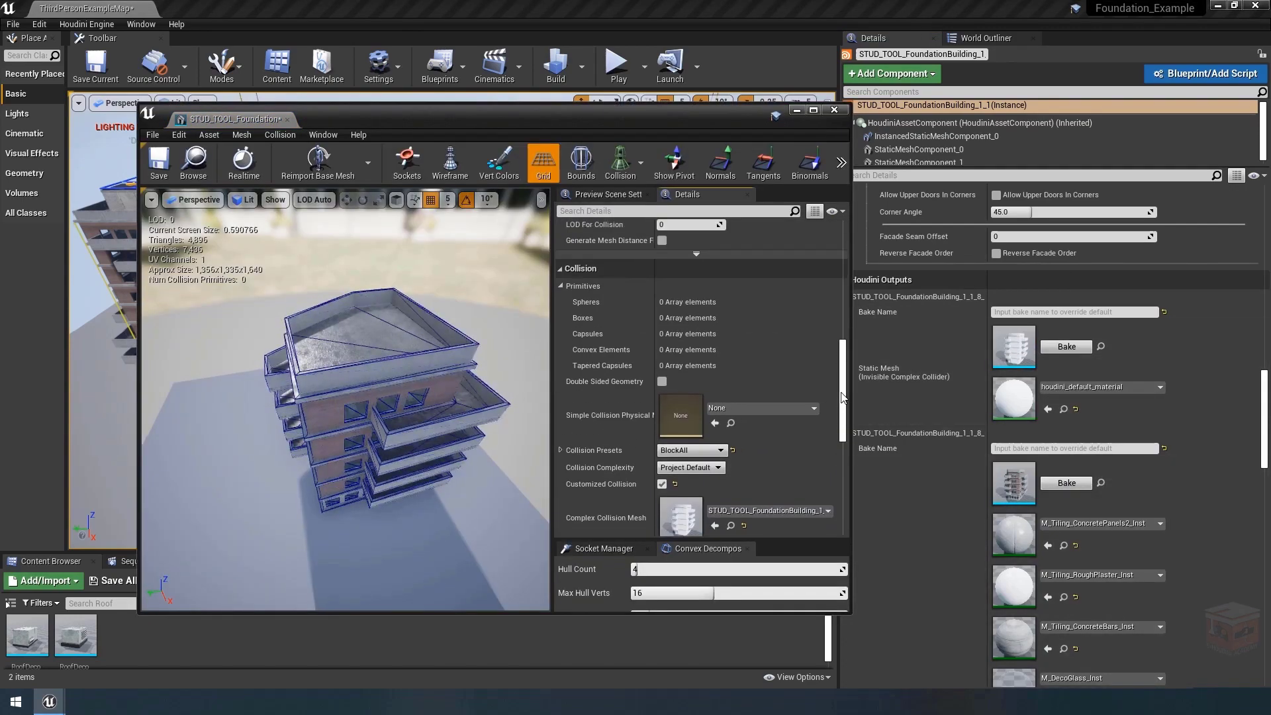
{"action": "scroll", "coordinate": [668, 438], "scroll_direction": "down", "scroll_amount": 3}
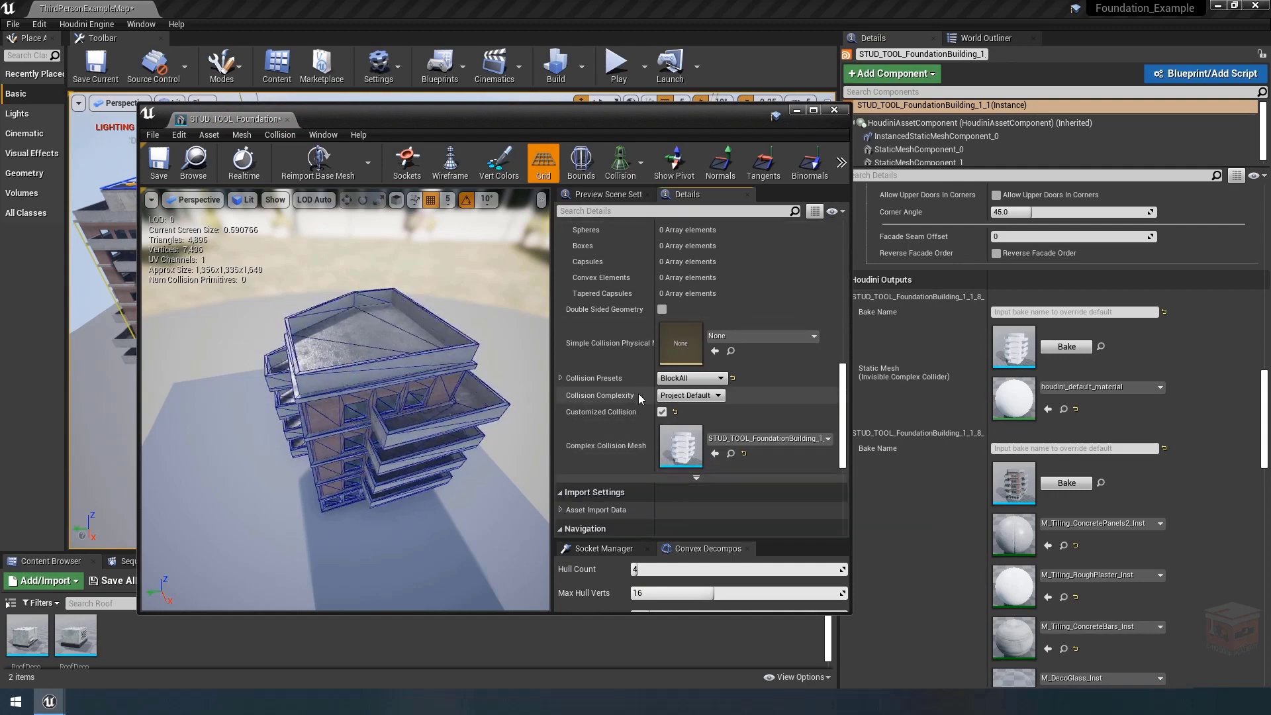
{"action": "left_click", "coordinate": [689, 397]}
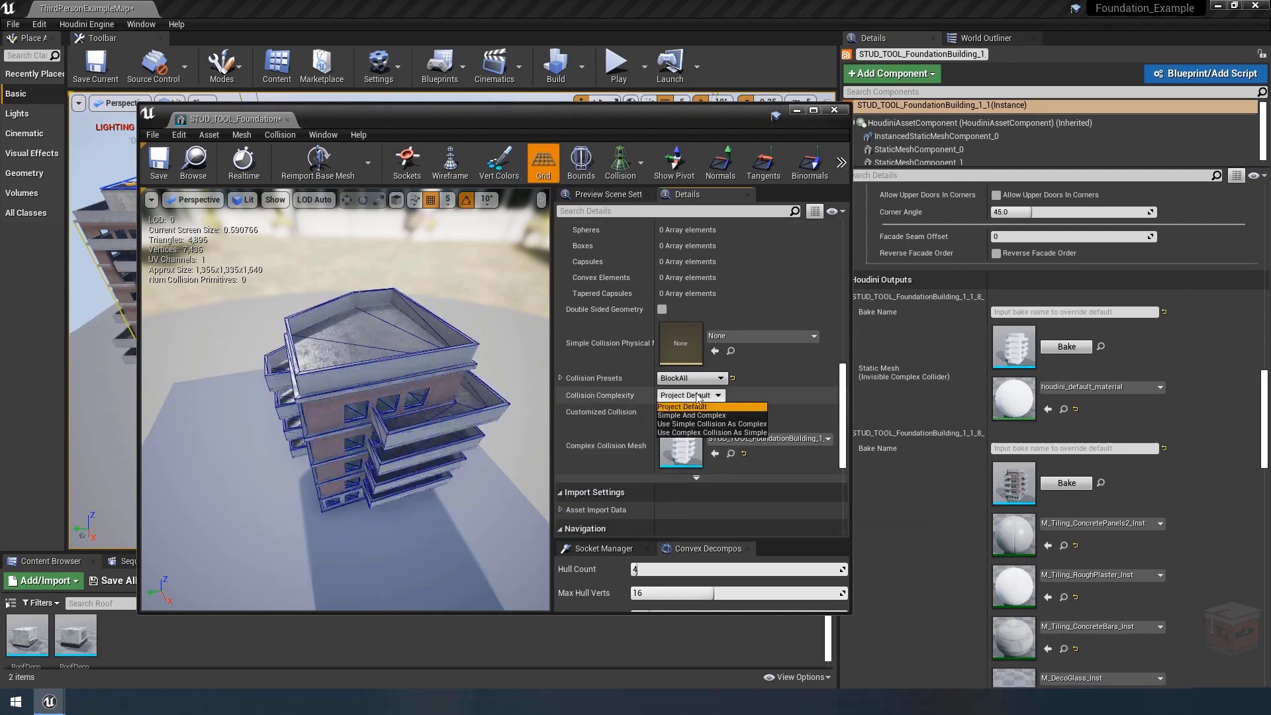
{"action": "left_click", "coordinate": [721, 433]}
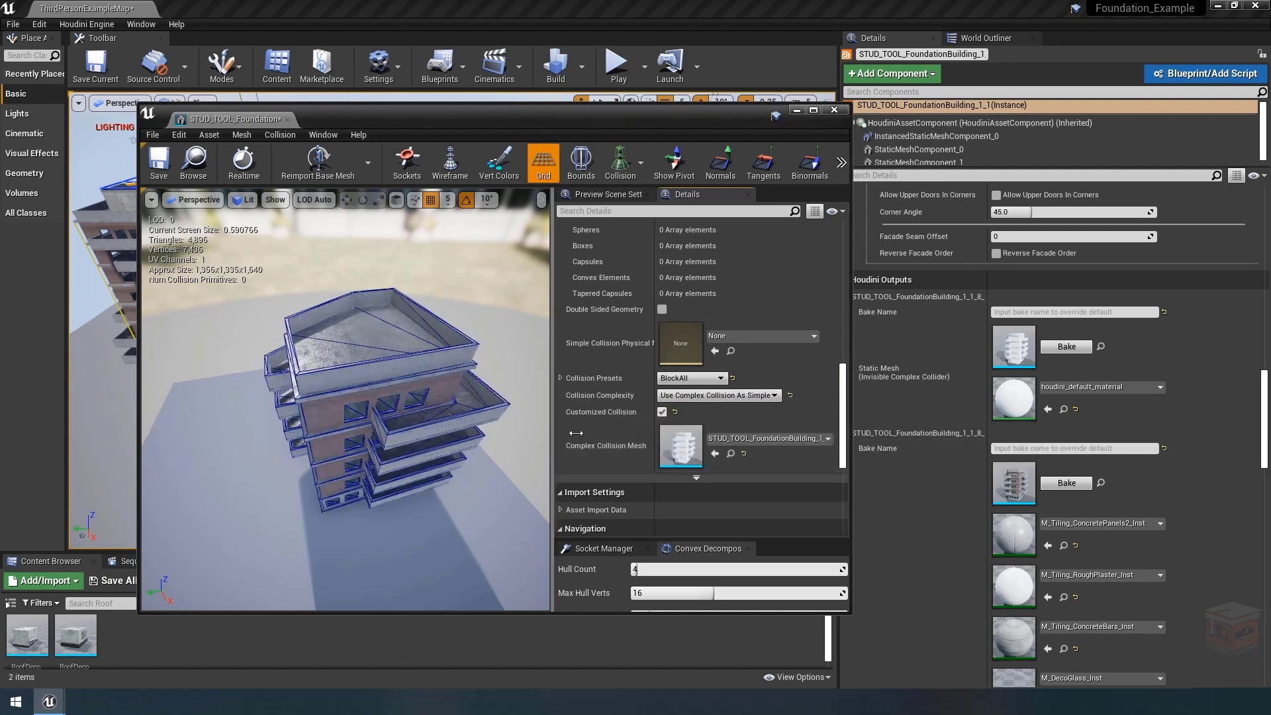
{"action": "left_click", "coordinate": [167, 168]}
{"action": "left_click", "coordinate": [835, 110]}
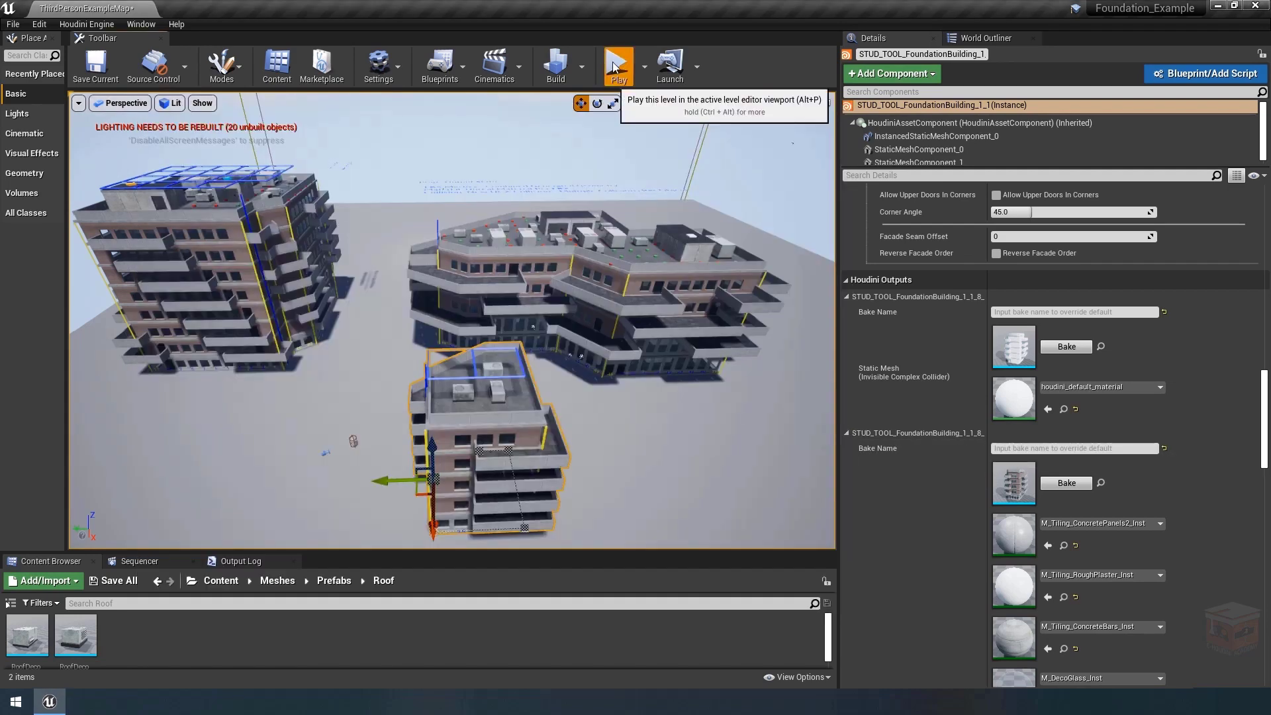
Play the level again, test the small building's walls and doorway by walking around and inside it, and stop playing.
{"action": "left_click", "coordinate": [614, 66]}
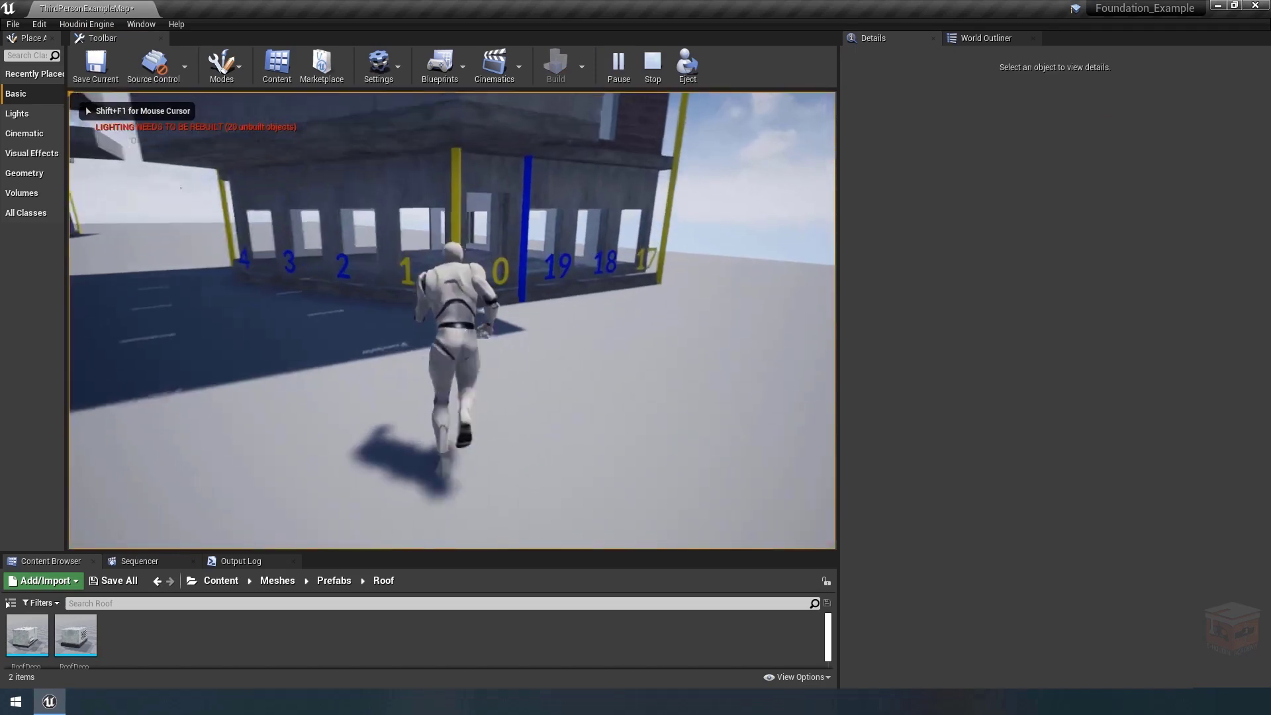
{"action": "key", "text": "w"}
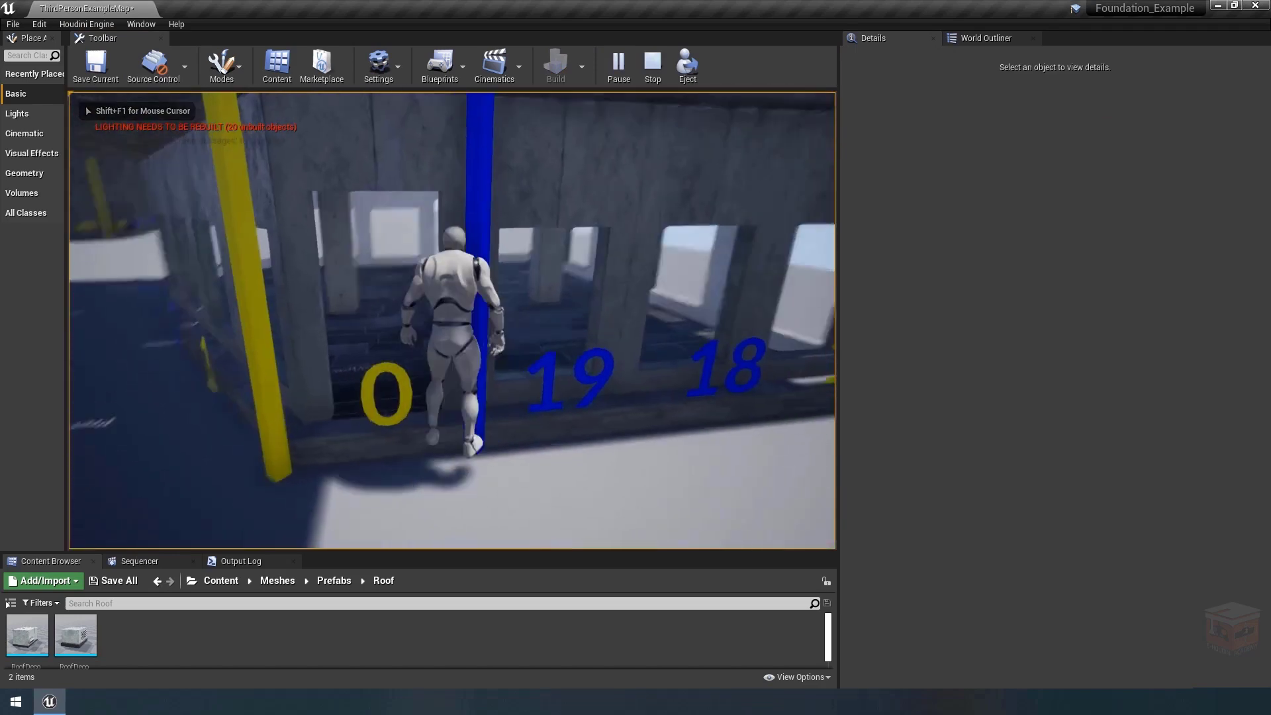
{"action": "key", "text": "d"}
{"action": "key", "text": "w"}
{"action": "key", "text": "d"}
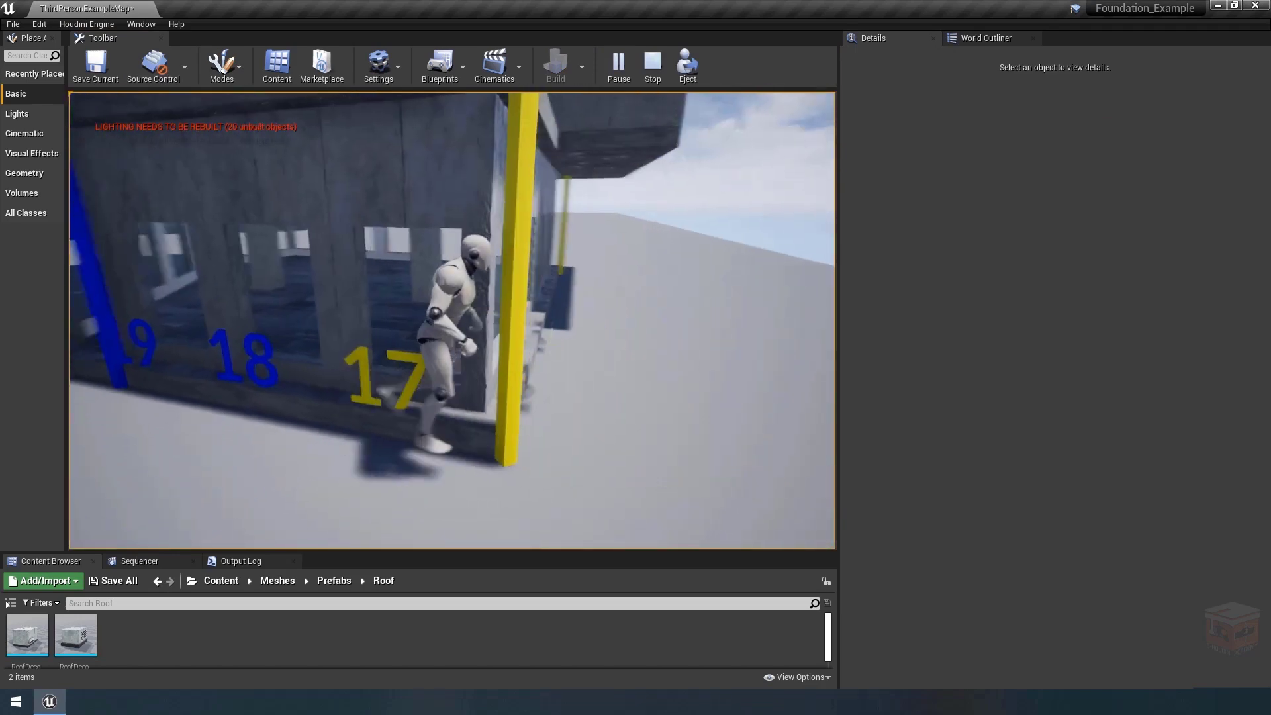
{"action": "key", "text": "w"}
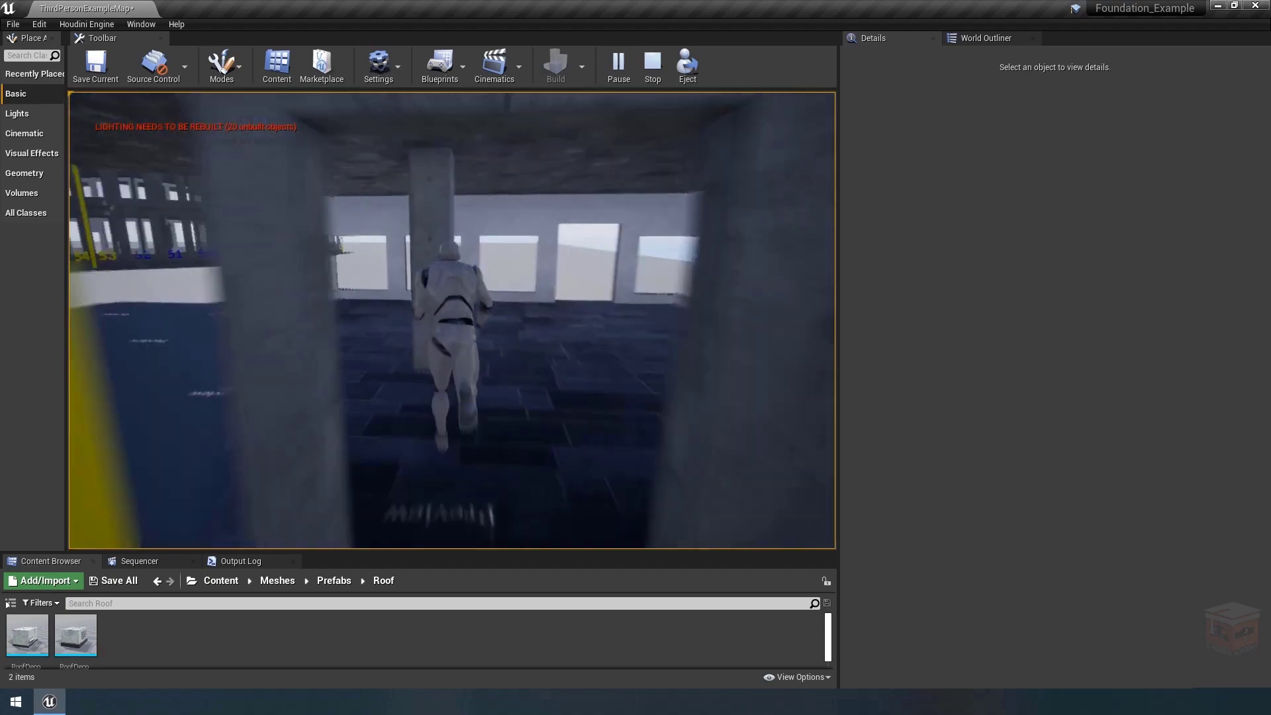
{"action": "key", "text": "d"}
{"action": "key", "text": "s"}
{"action": "key", "text": "w"}
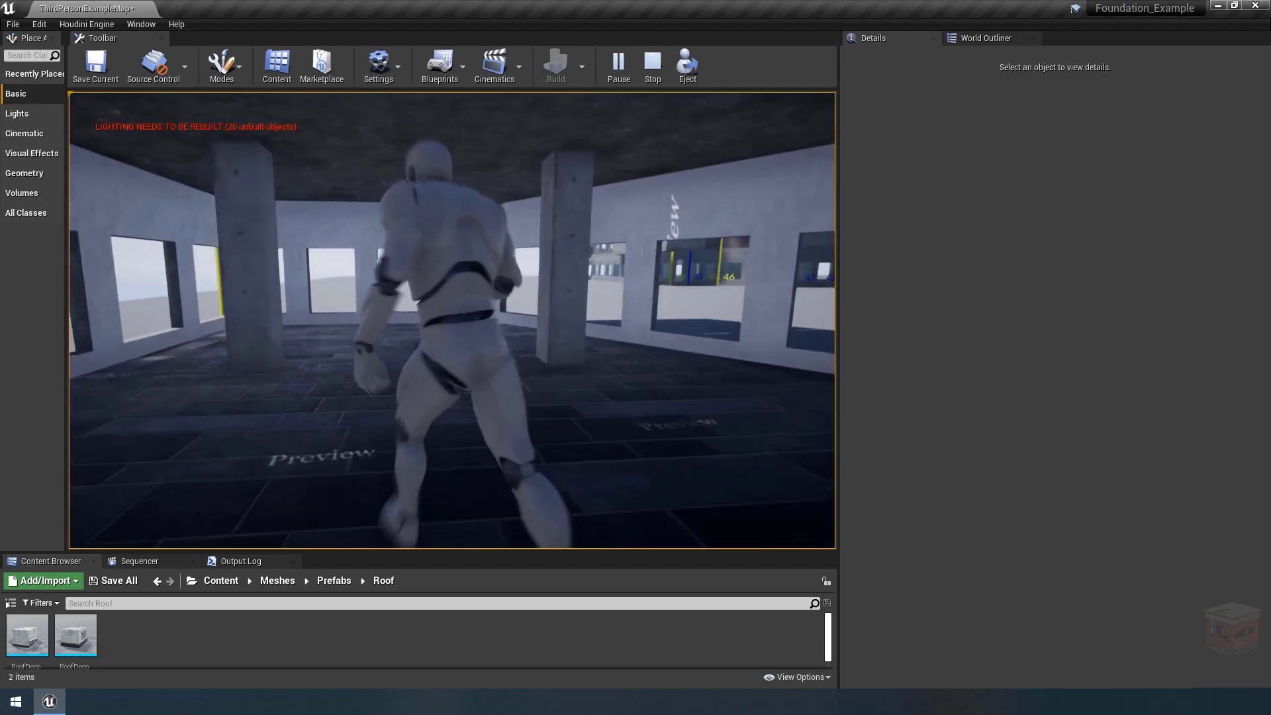
{"action": "key", "text": "w"}
{"action": "key", "text": "s"}
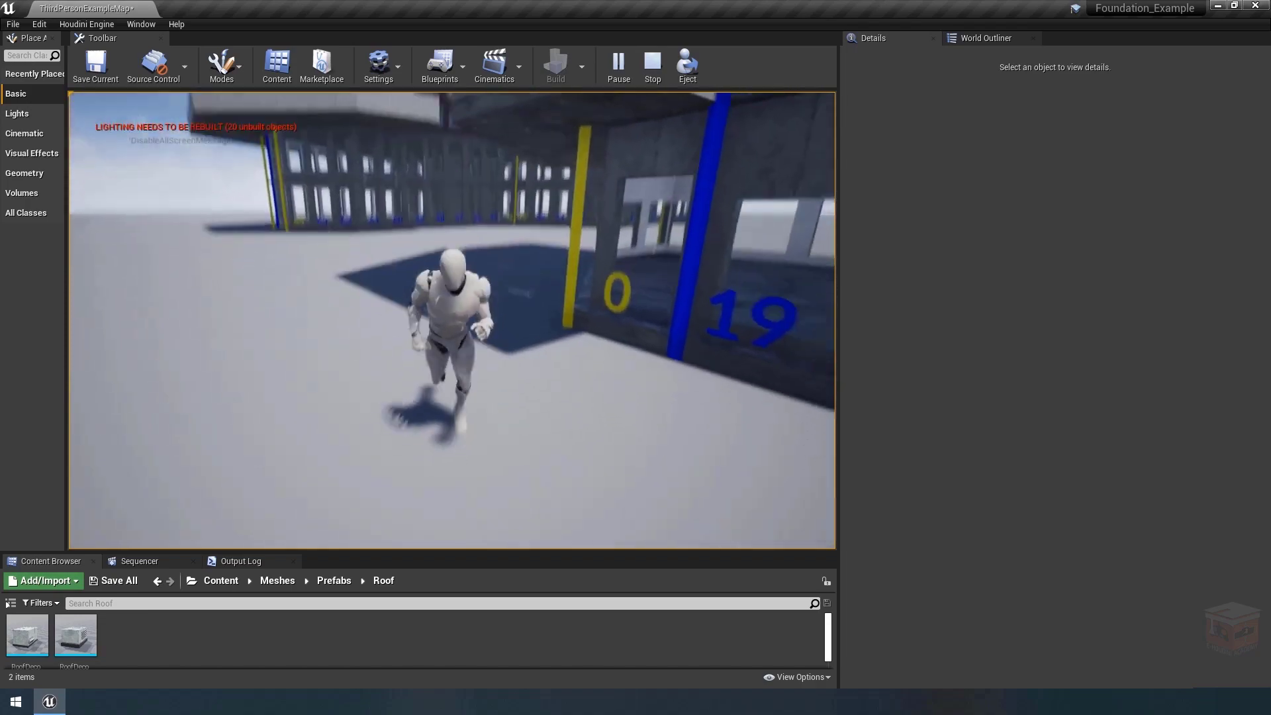
{"action": "key", "text": "Escape"}
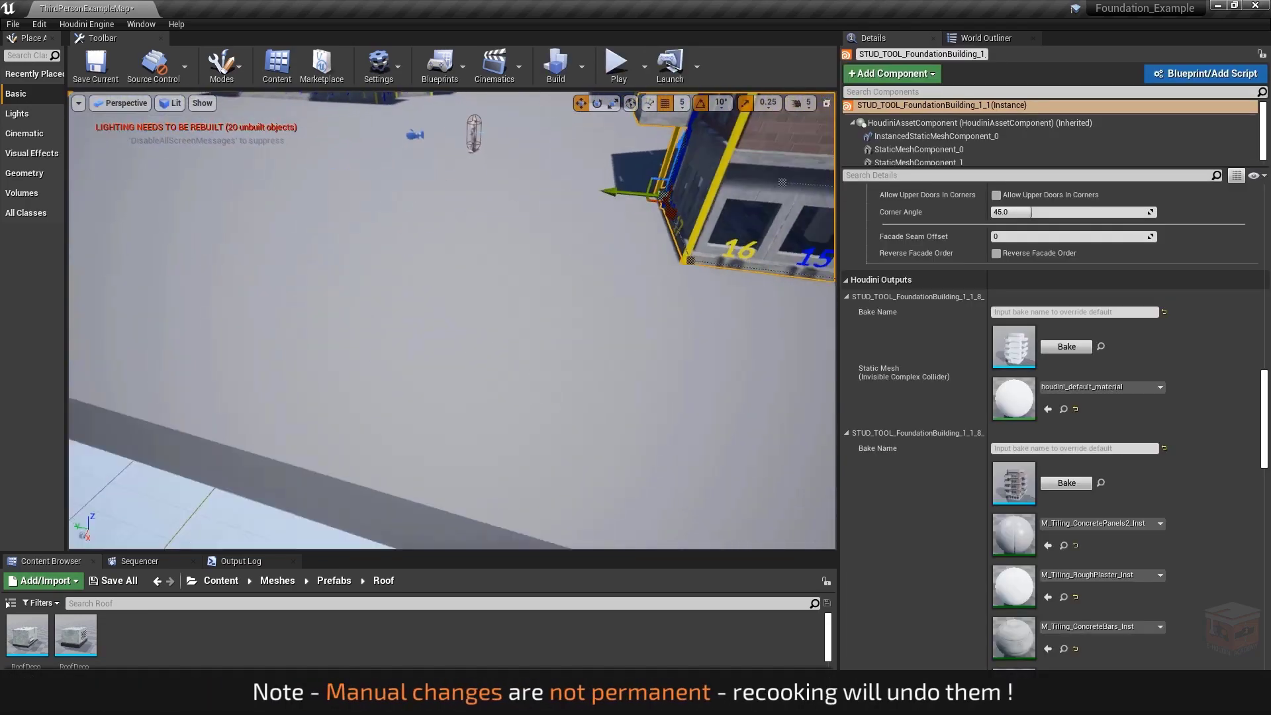
Examine the Houdini Engine recook and bake options of the selected small building.
{"action": "key", "text": "s"}
{"action": "right_click_drag", "start_coordinate": [496, 245], "coordinate": [589, 168]}
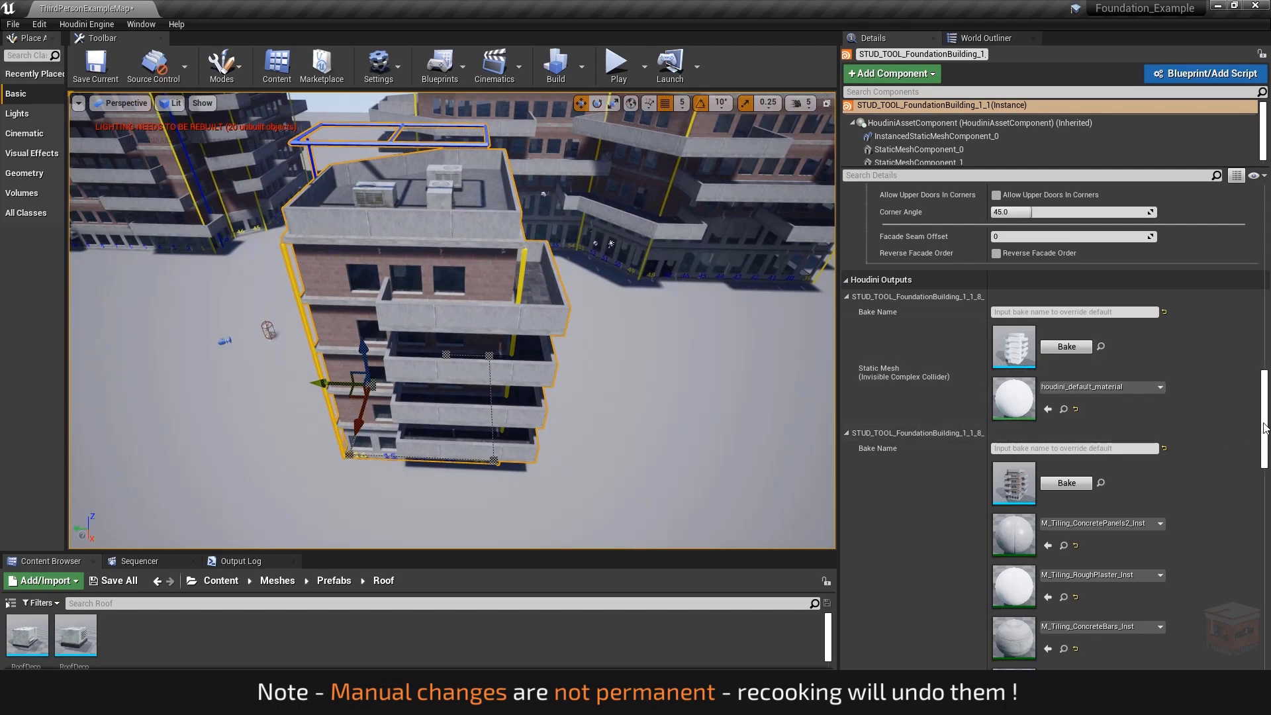
{"action": "left_click_drag", "start_coordinate": [1266, 430], "coordinate": [1266, 244]}
{"action": "key", "text": "a"}
{"action": "mouse_move", "coordinate": [570, 352]}
{"action": "right_mouse_down"}
{"action": "mouse_move", "coordinate": [582, 348]}
{"action": "mouse_move", "coordinate": [549, 328]}
{"action": "mouse_move", "coordinate": [584, 354]}
{"action": "right_mouse_up"}
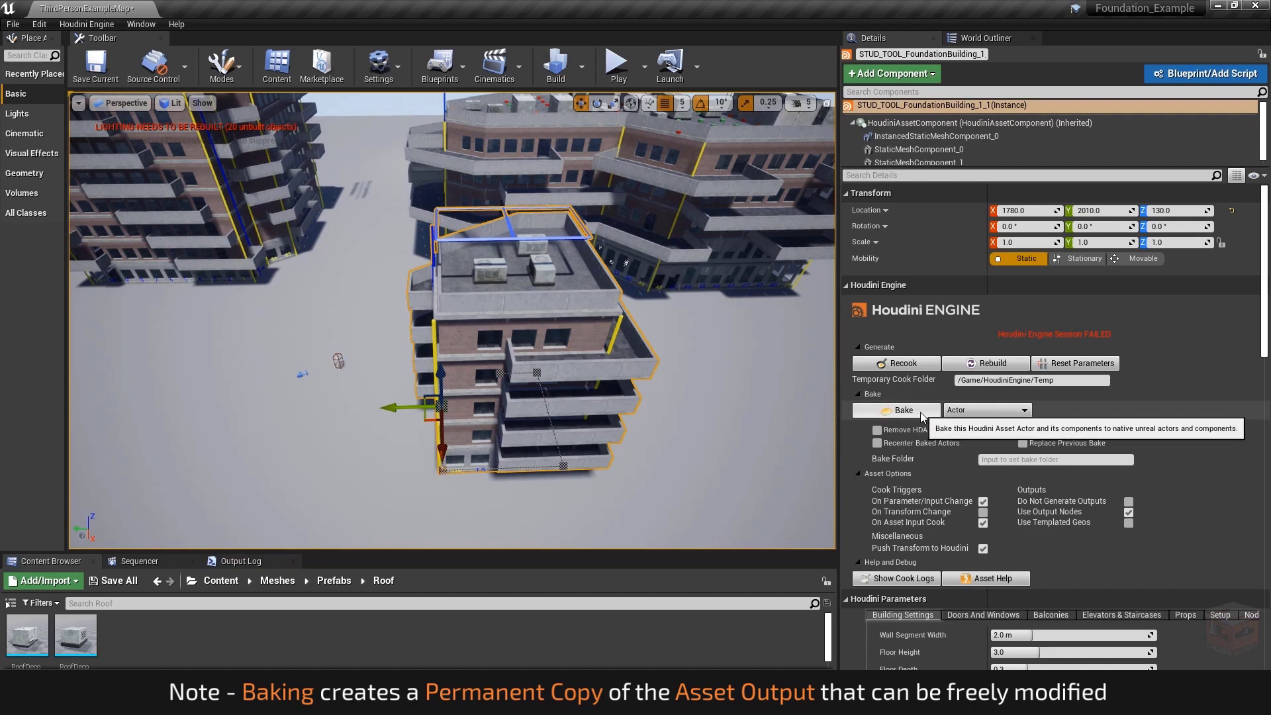
{"action": "key", "text": "s"}
{"action": "right_click_drag", "start_coordinate": [659, 348], "coordinate": [656, 328]}
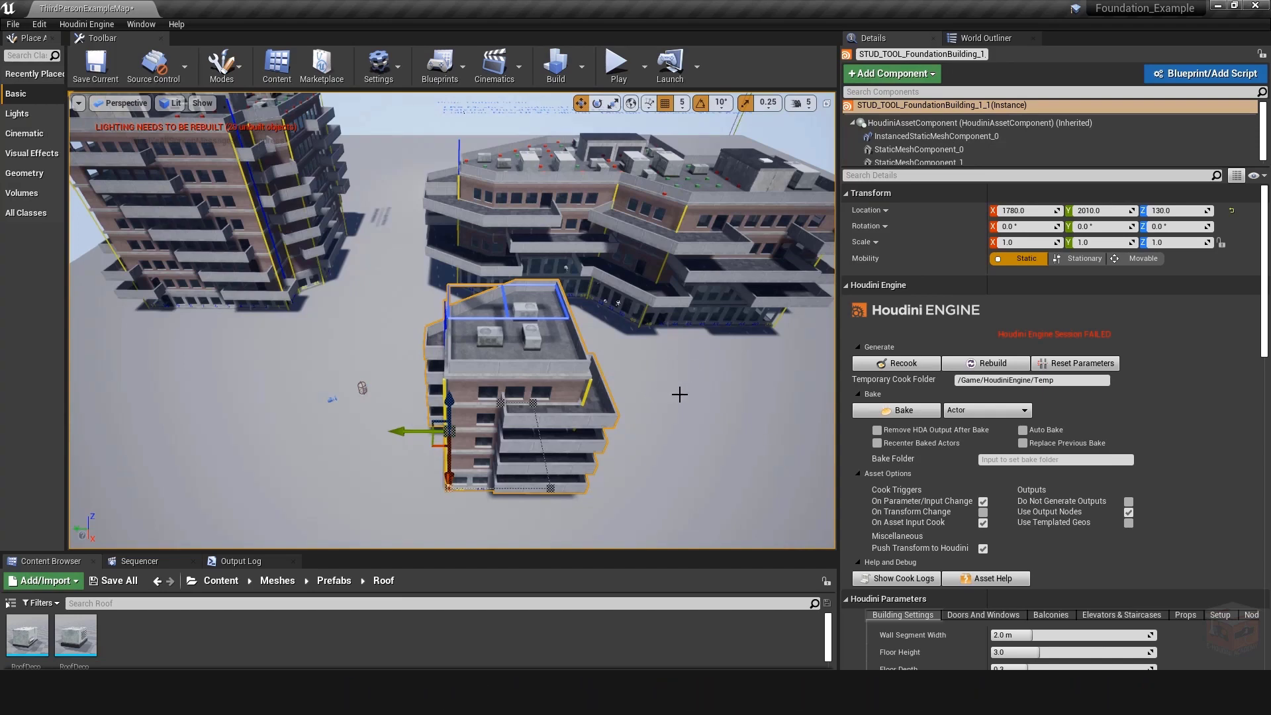
Examine the Default Shape Complexity options in the project's Physics settings and close the settings without choosing another option.
{"action": "left_click", "coordinate": [39, 24]}
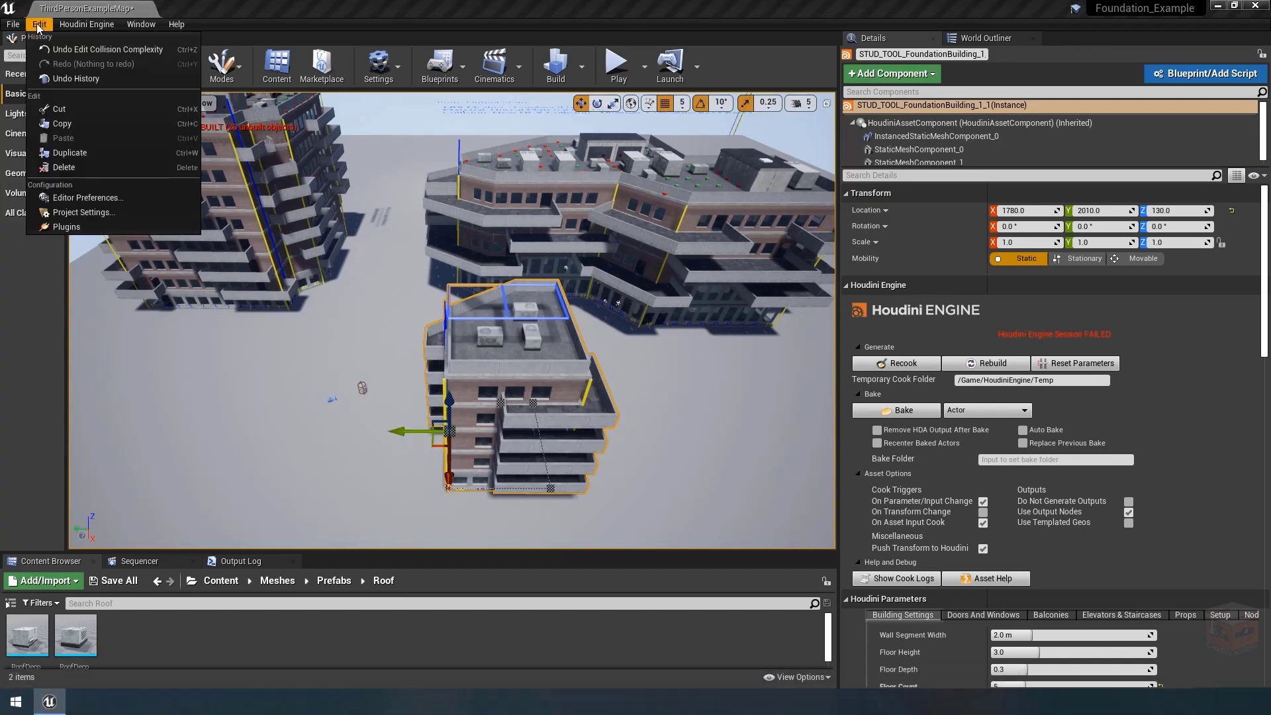
{"action": "left_click", "coordinate": [91, 214]}
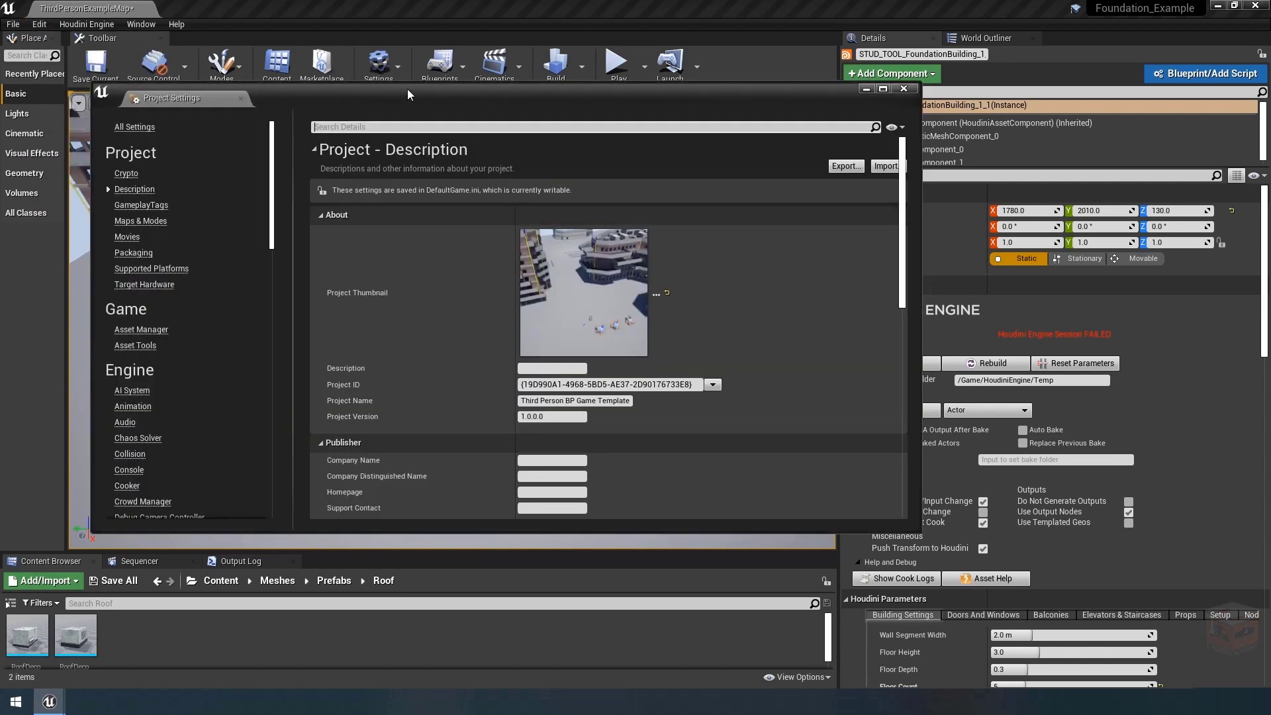
{"action": "left_click_drag", "start_coordinate": [299, 206], "coordinate": [284, 288]}
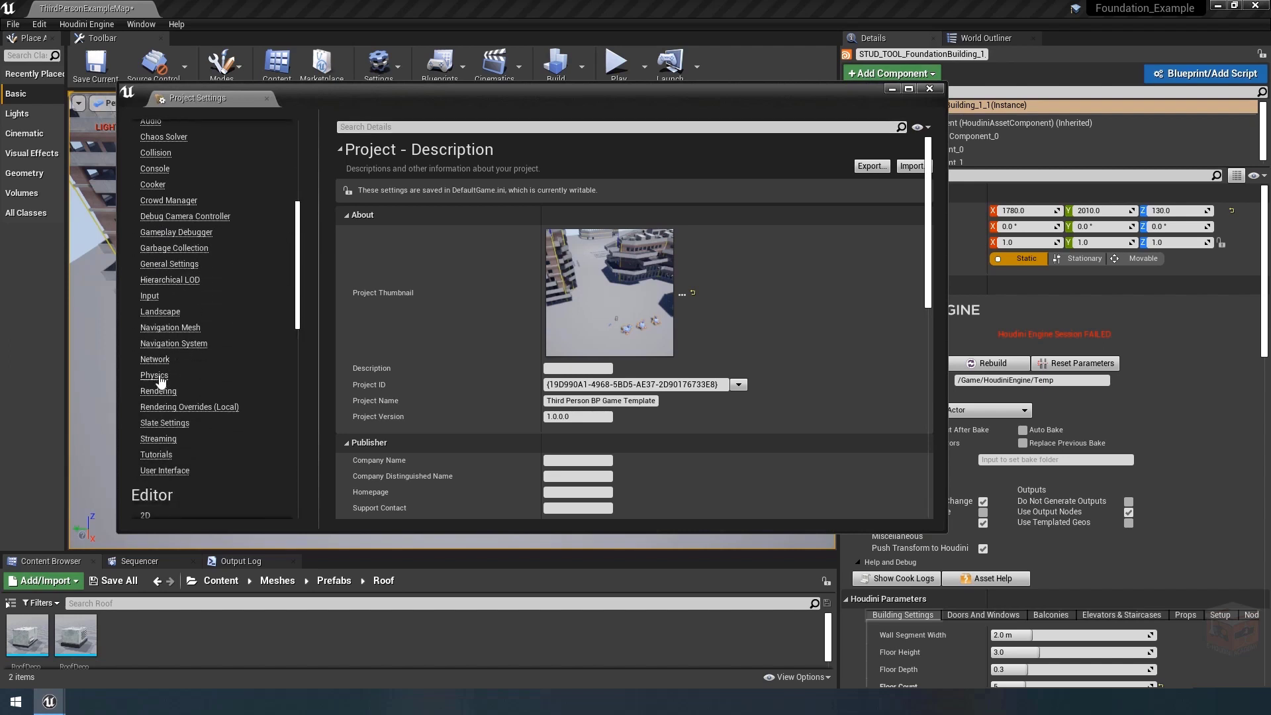
{"action": "left_click", "coordinate": [154, 376]}
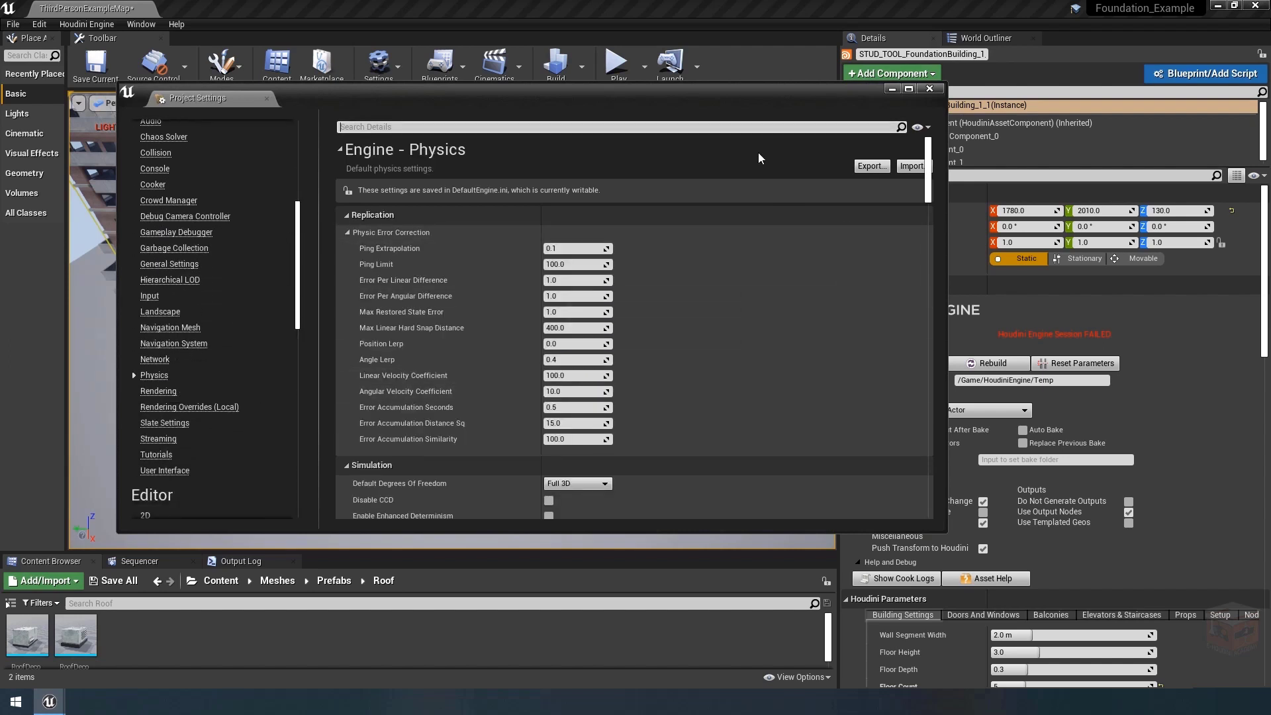
{"action": "scroll", "coordinate": [662, 298], "scroll_direction": "down", "scroll_amount": 5}
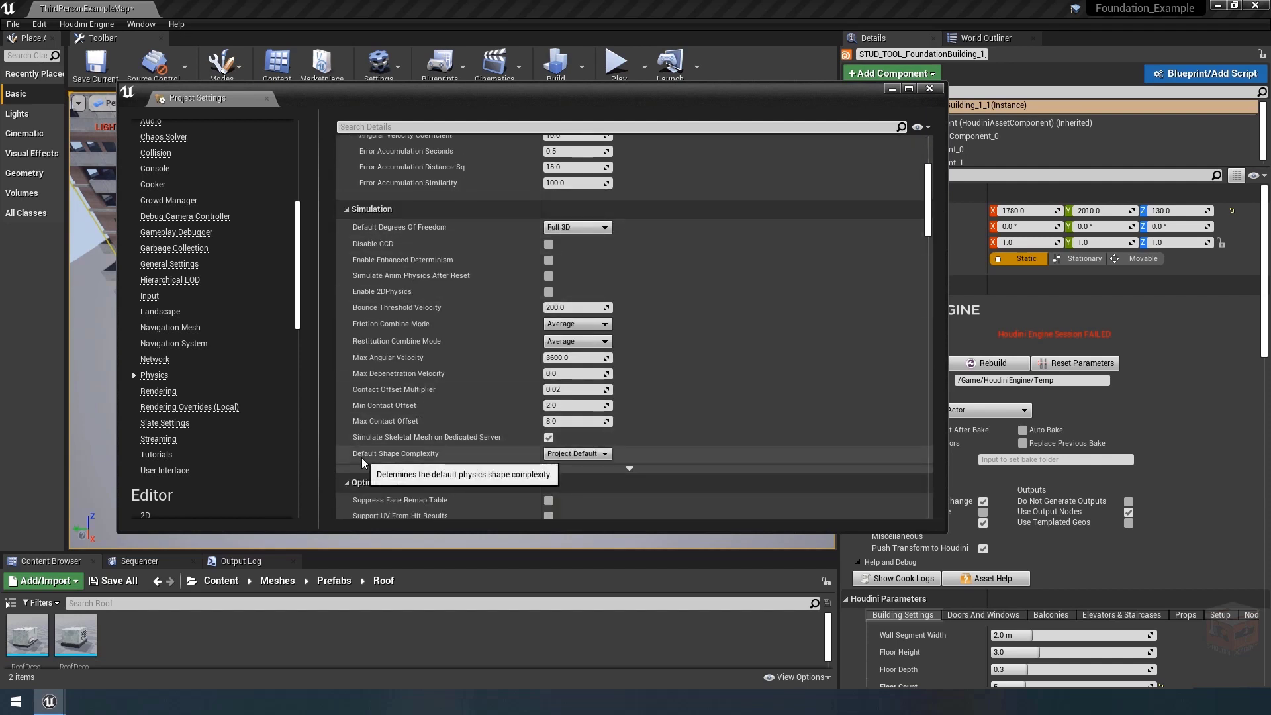
{"action": "left_click", "coordinate": [594, 454]}
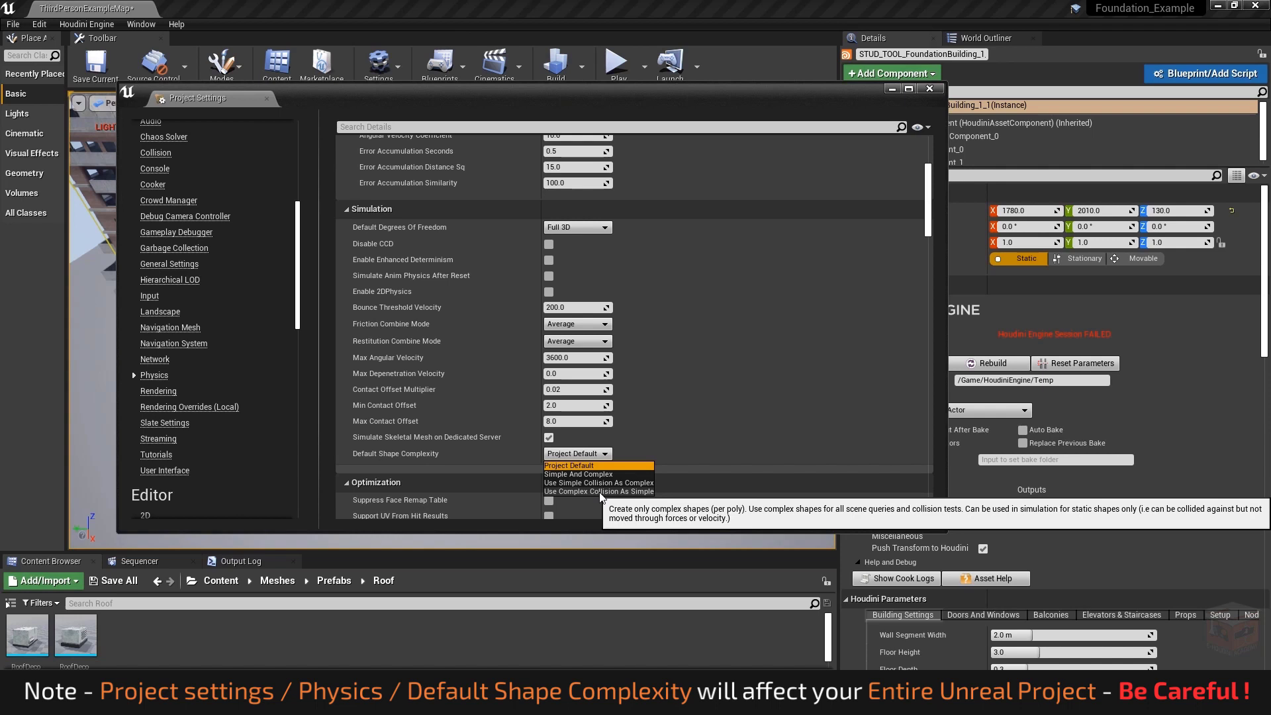
{"action": "left_click", "coordinate": [591, 456]}
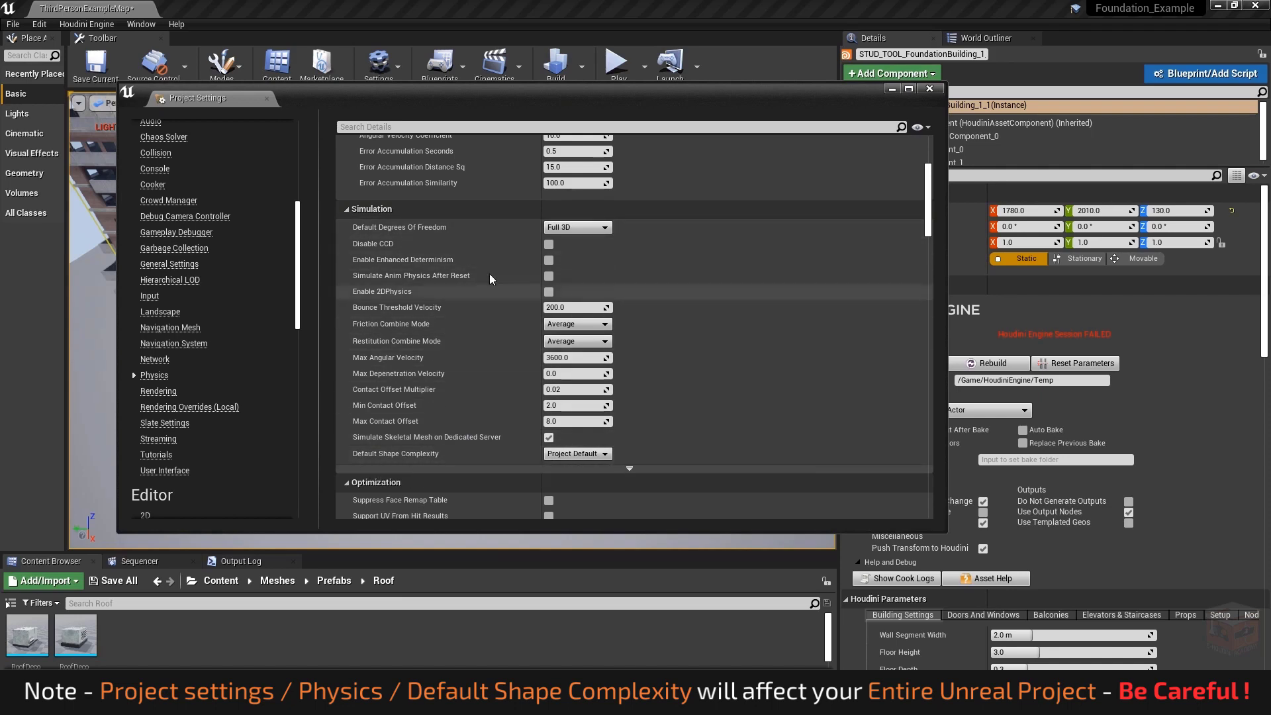
{"action": "left_click", "coordinate": [929, 88]}
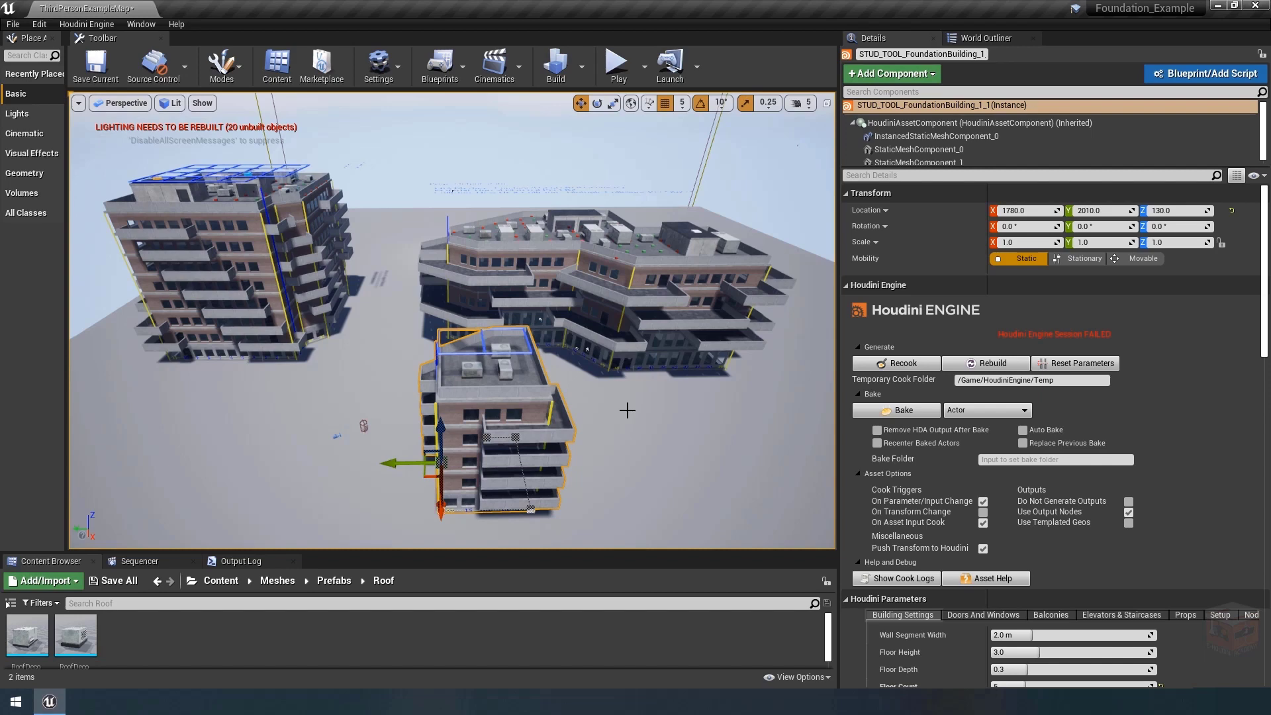
Inspect the tall building's rooftop vents and props, and view the three buildings around the third-person character.
{"action": "key", "text": "w"}
{"action": "right_click_drag", "start_coordinate": [650, 458], "coordinate": [608, 453]}
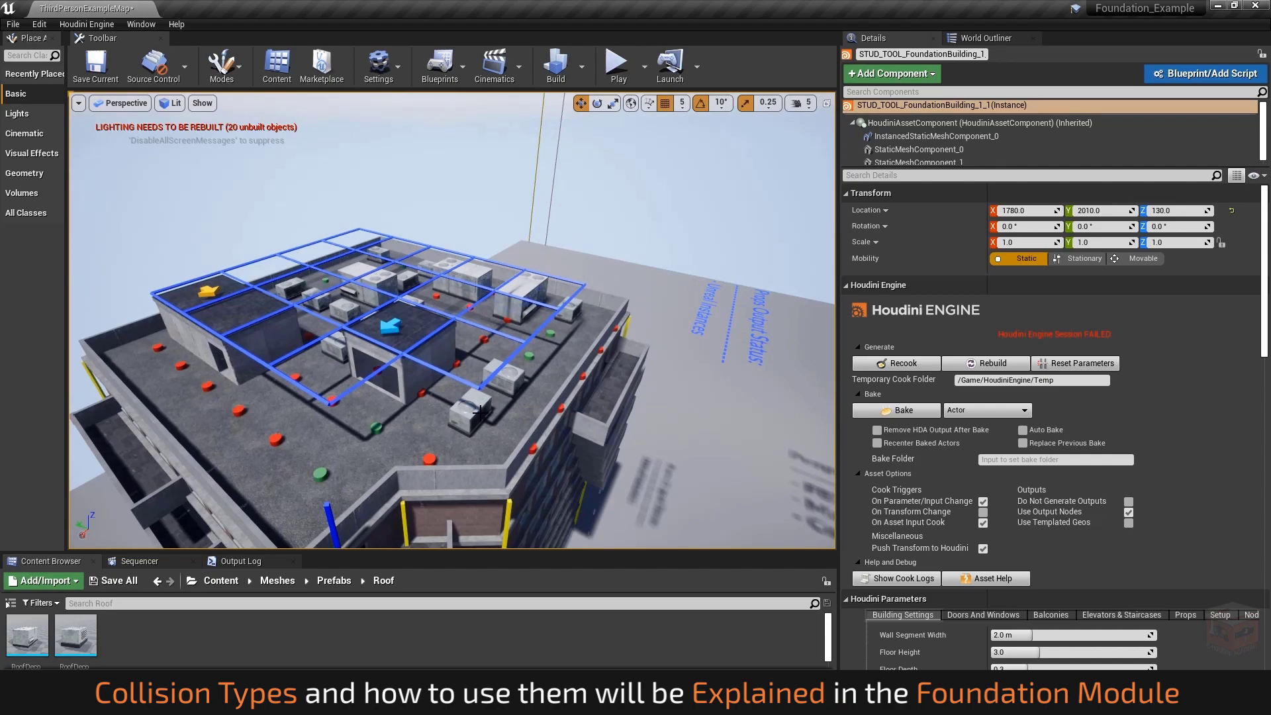
{"action": "key", "text": "w"}
{"action": "mouse_move", "coordinate": [489, 391]}
{"action": "right_mouse_down"}
{"action": "mouse_move", "coordinate": [473, 417]}
{"action": "mouse_move", "coordinate": [488, 391]}
{"action": "right_mouse_up"}
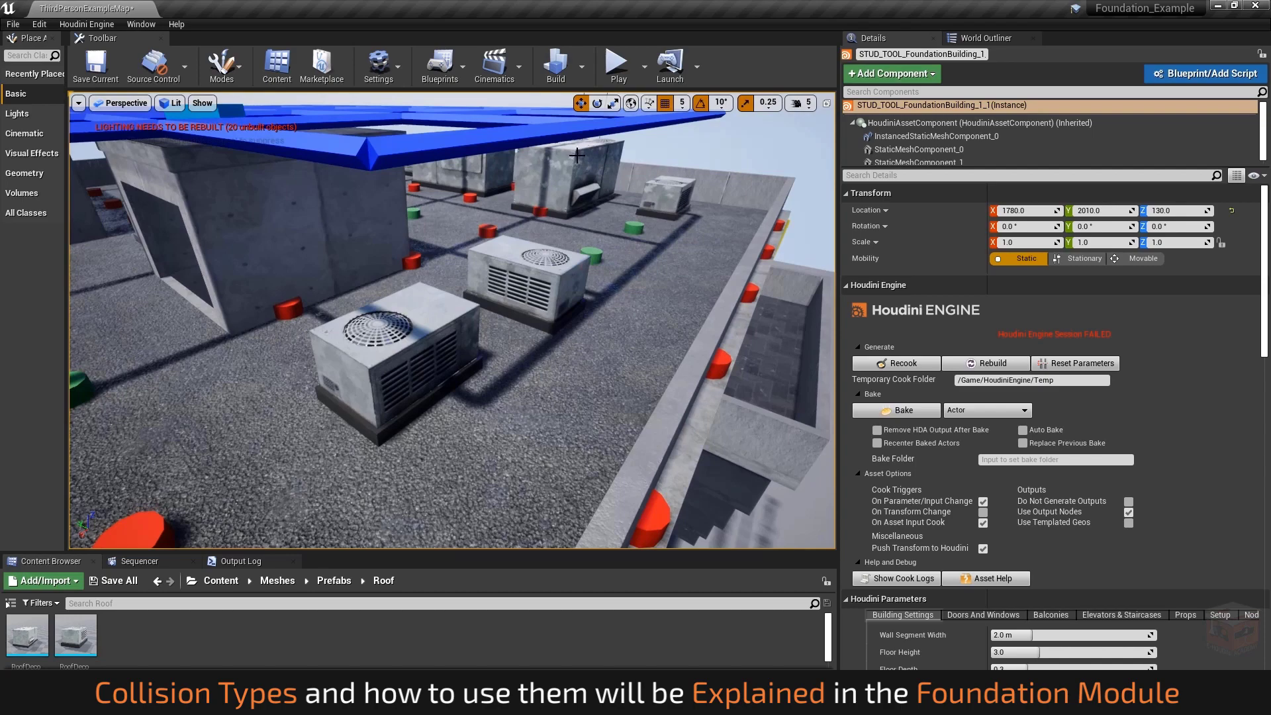
{"action": "key", "text": "s"}
{"action": "right_click_drag", "start_coordinate": [487, 341], "coordinate": [526, 354]}
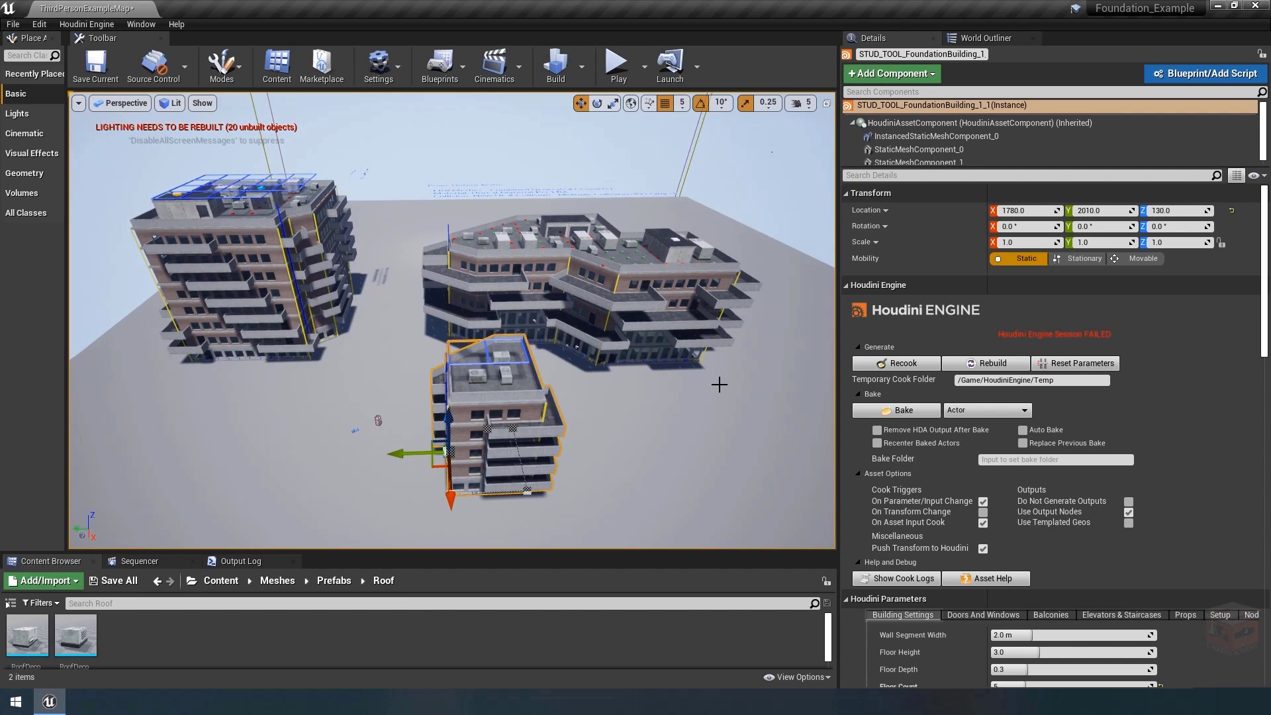
{"action": "left_click", "coordinate": [615, 73]}
{"action": "left_click", "coordinate": [653, 63]}
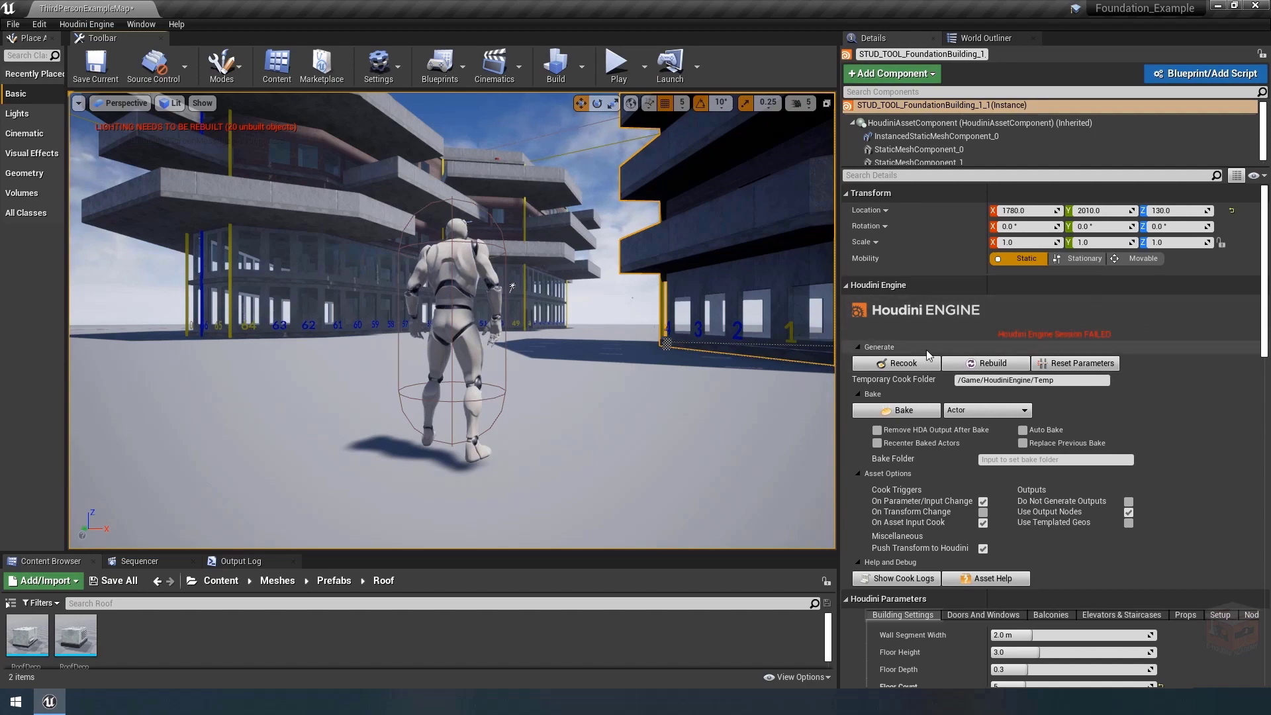
{"action": "right_click_drag", "start_coordinate": [664, 304], "coordinate": [629, 333]}
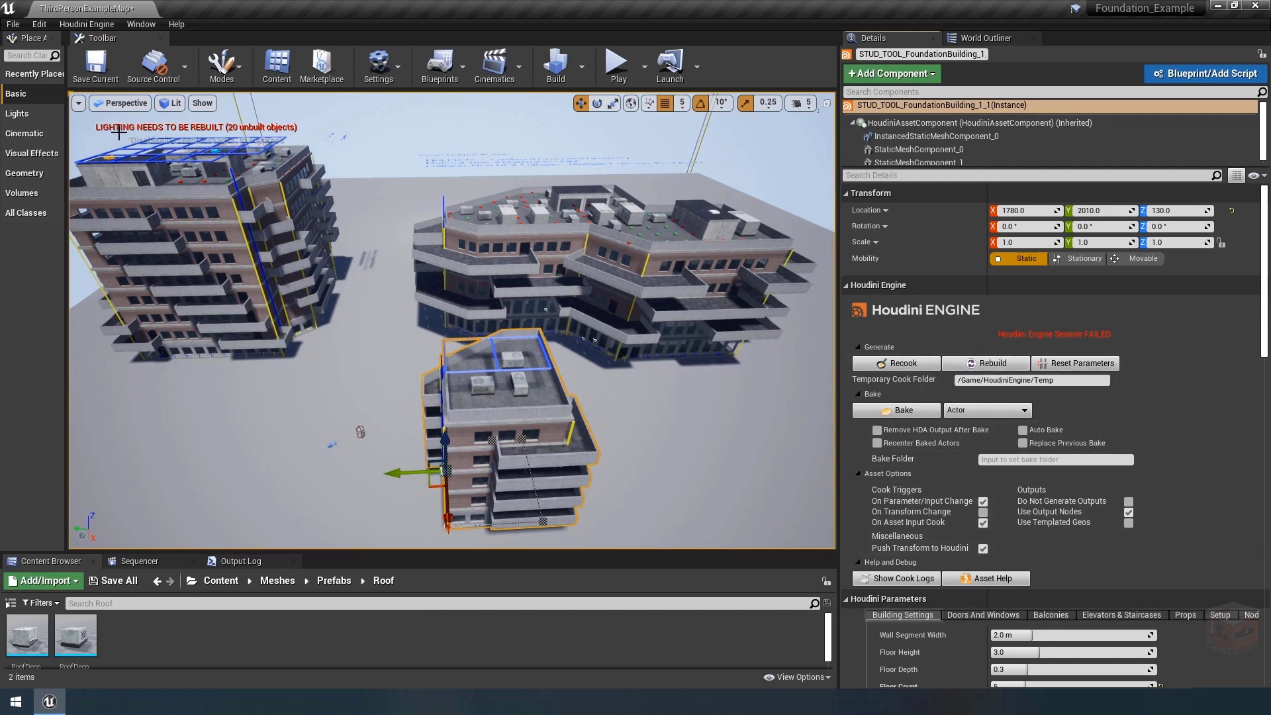
Create a new Houdini Engine session for the building assets.
{"action": "left_click", "coordinate": [92, 25]}
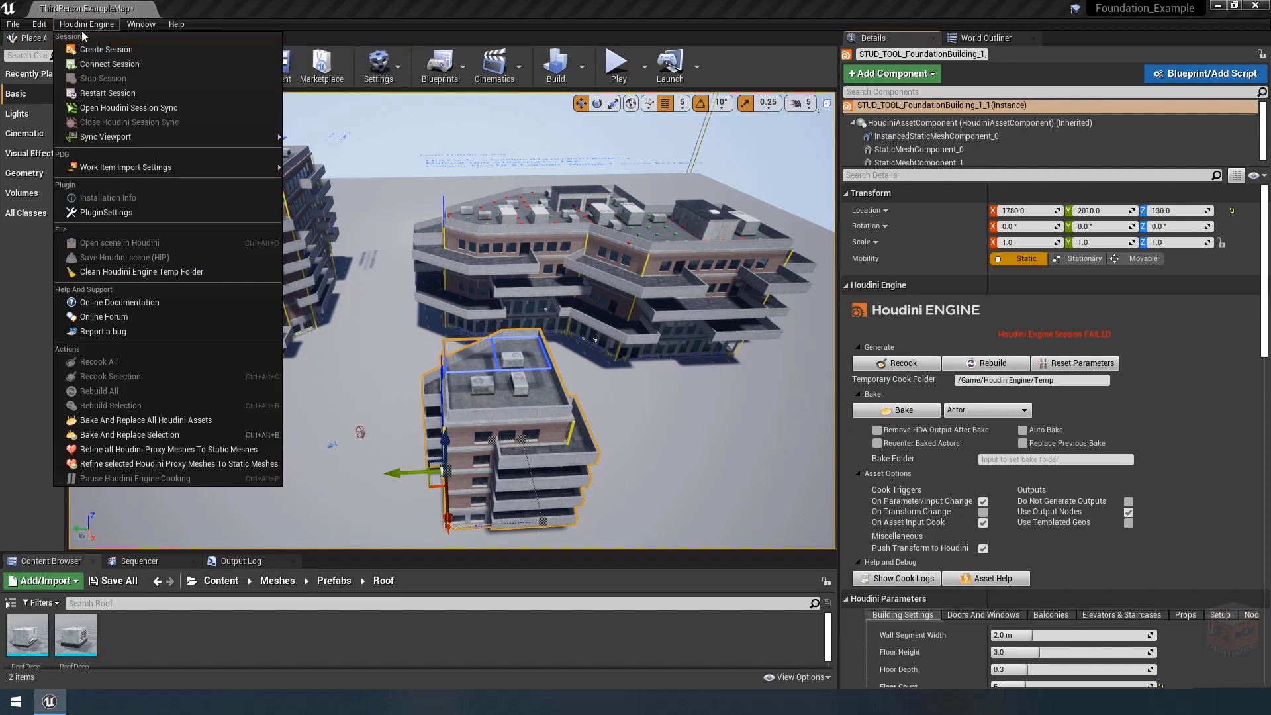
{"action": "left_click", "coordinate": [152, 53]}
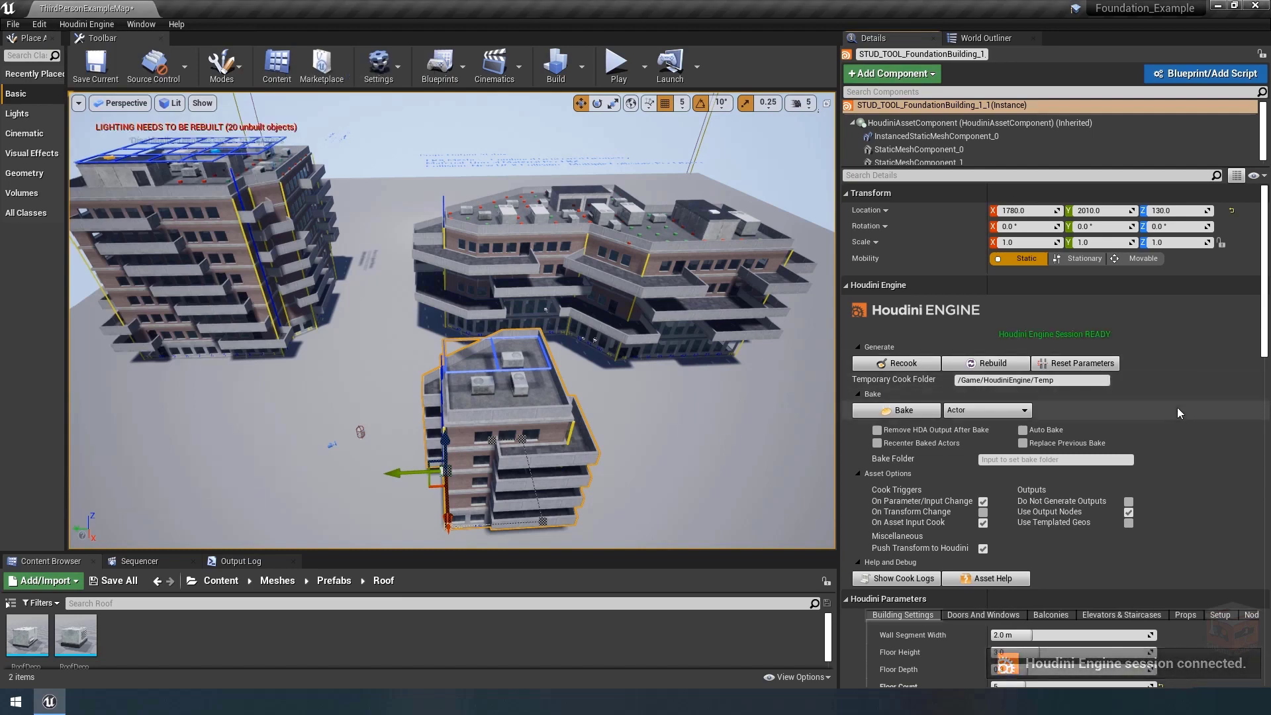
{"action": "scroll", "coordinate": [662, 403], "scroll_direction": "down", "scroll_amount": 3}
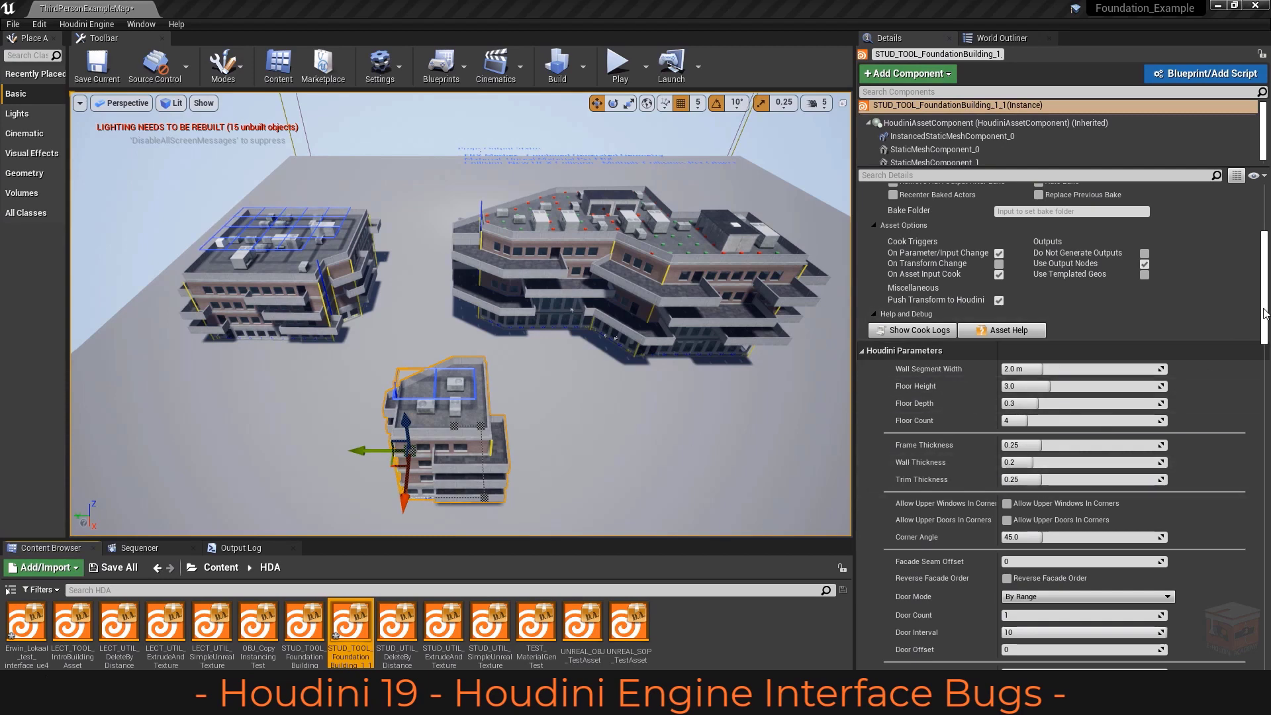
Compare the Houdini parameter layout of the small building with the tabbed parameters of the original Foundation Building.
{"action": "mouse_move", "coordinate": [1265, 312]}
{"action": "left_mouse_down"}
{"action": "mouse_move", "coordinate": [1250, 509]}
{"action": "mouse_move", "coordinate": [1258, 285]}
{"action": "mouse_move", "coordinate": [1258, 309]}
{"action": "left_mouse_up"}
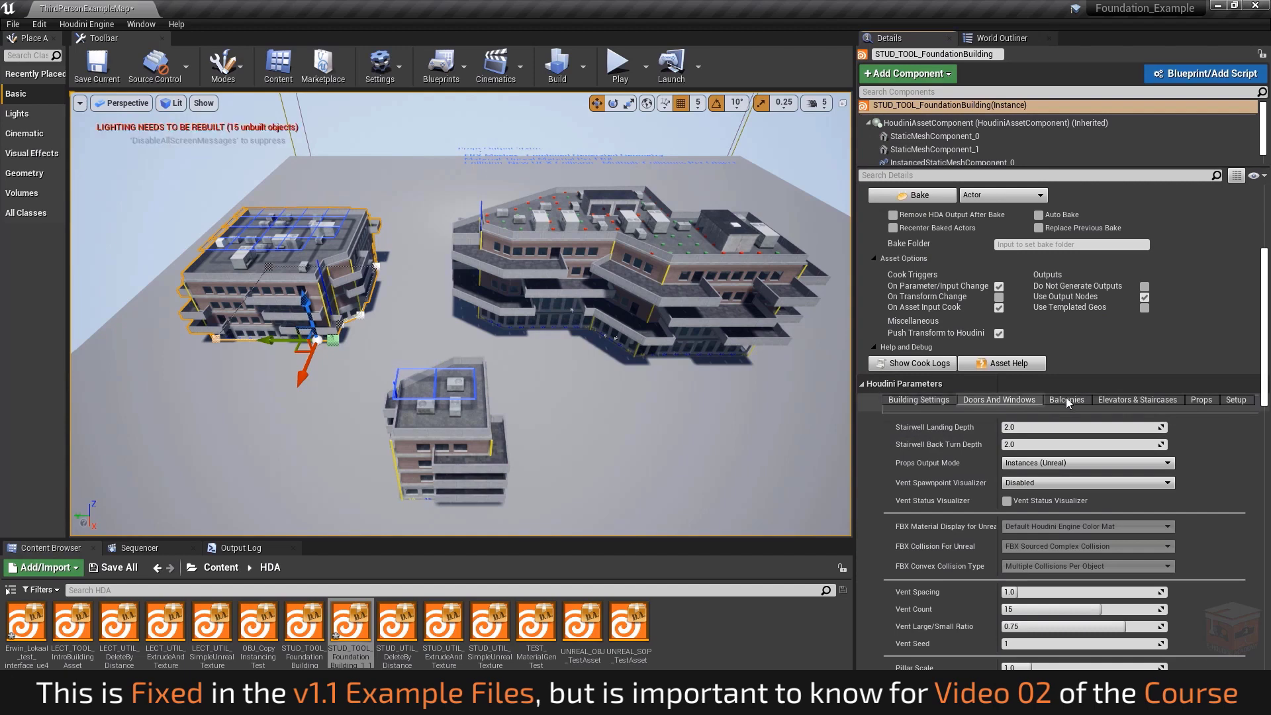
{"action": "left_click", "coordinate": [923, 402]}
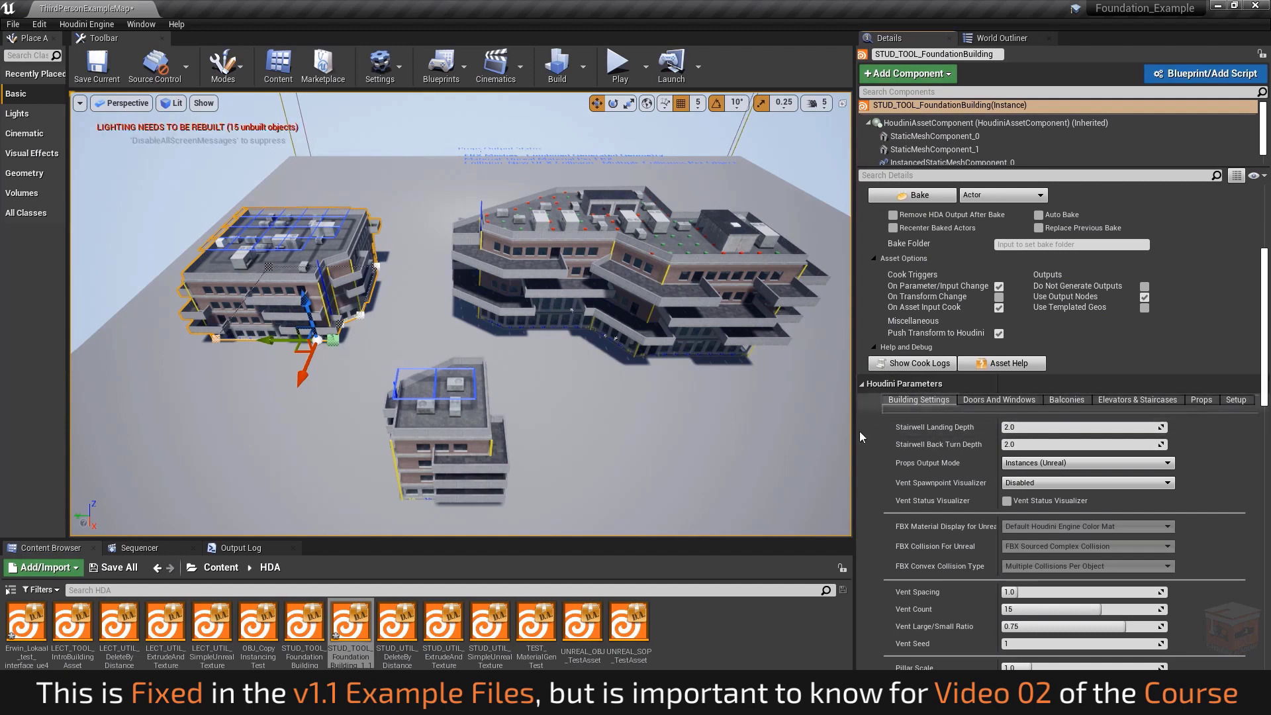
{"action": "left_click", "coordinate": [862, 386]}
{"action": "left_click", "coordinate": [861, 385]}
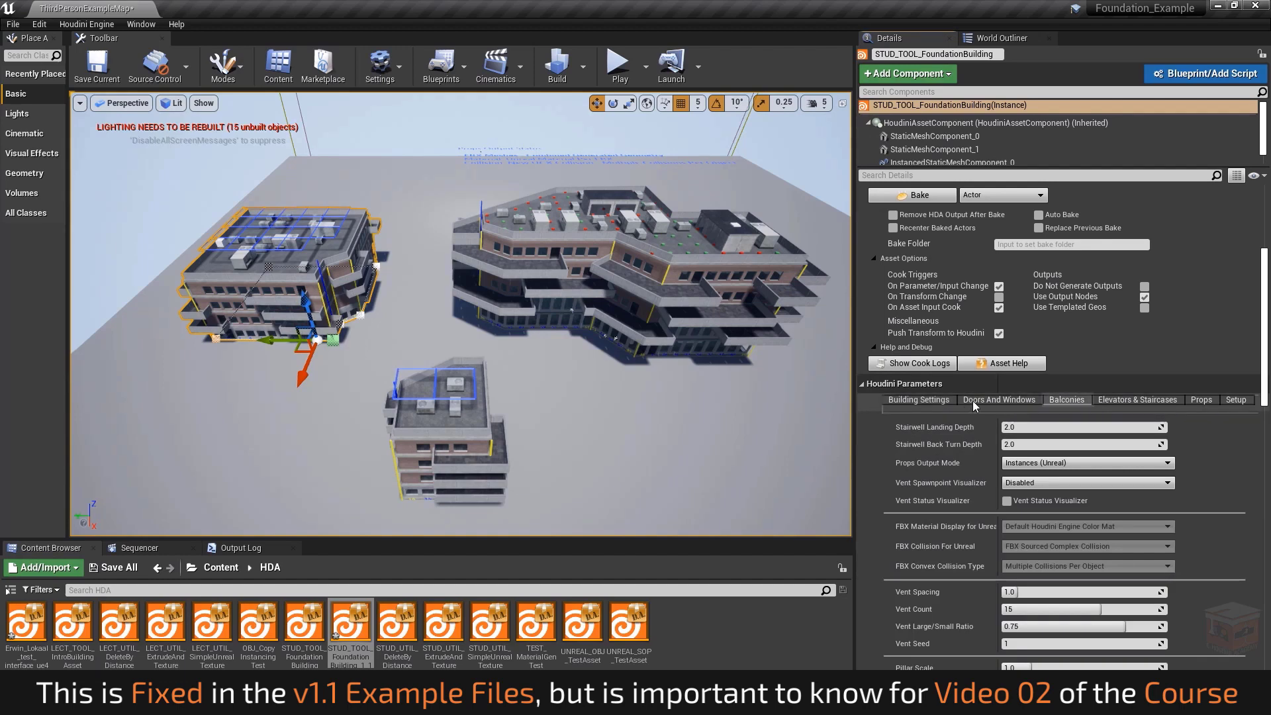
{"action": "scroll", "coordinate": [1263, 384], "scroll_direction": "down", "scroll_amount": 10}
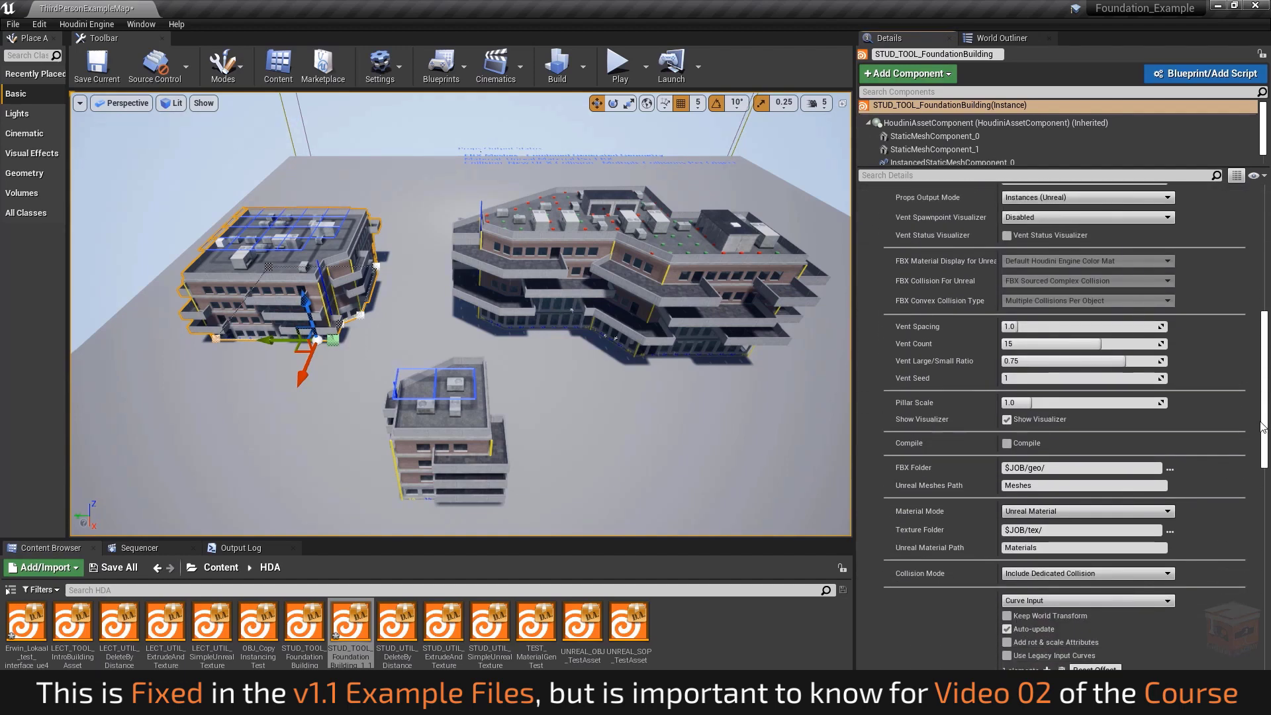
{"action": "scroll", "coordinate": [1246, 510], "scroll_direction": "up", "scroll_amount": 10}
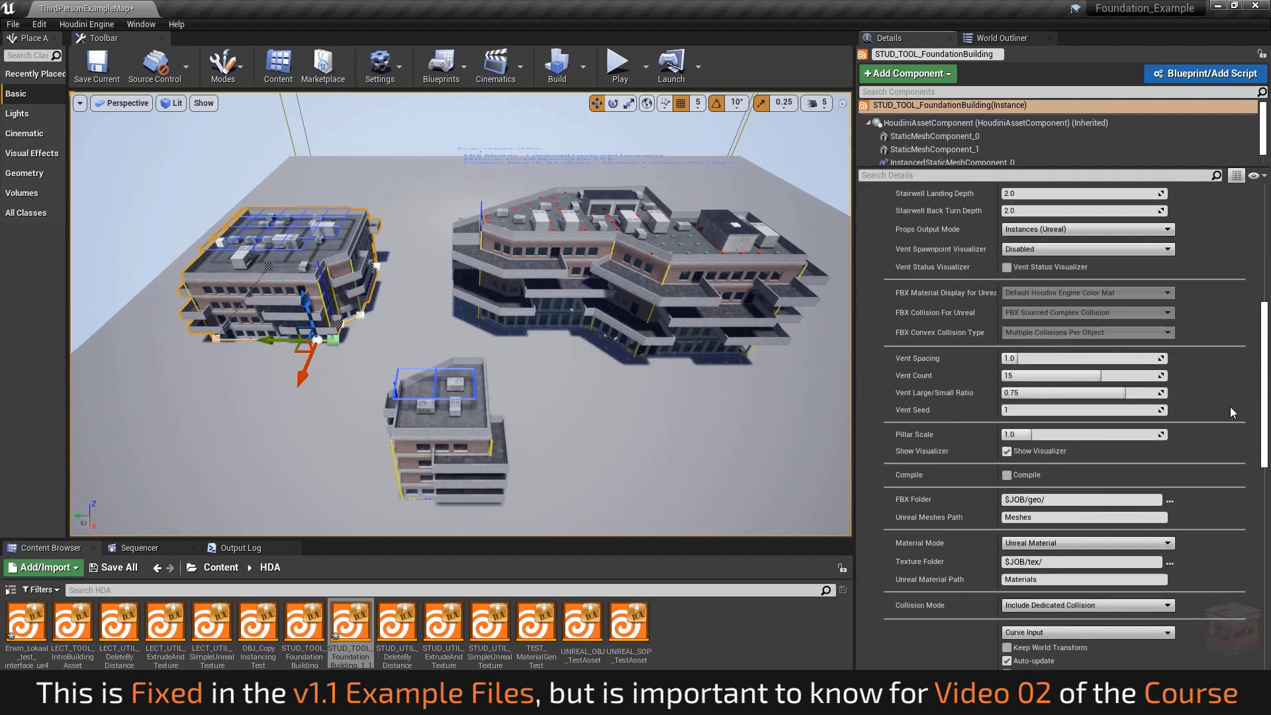
{"action": "left_click", "coordinate": [483, 429]}
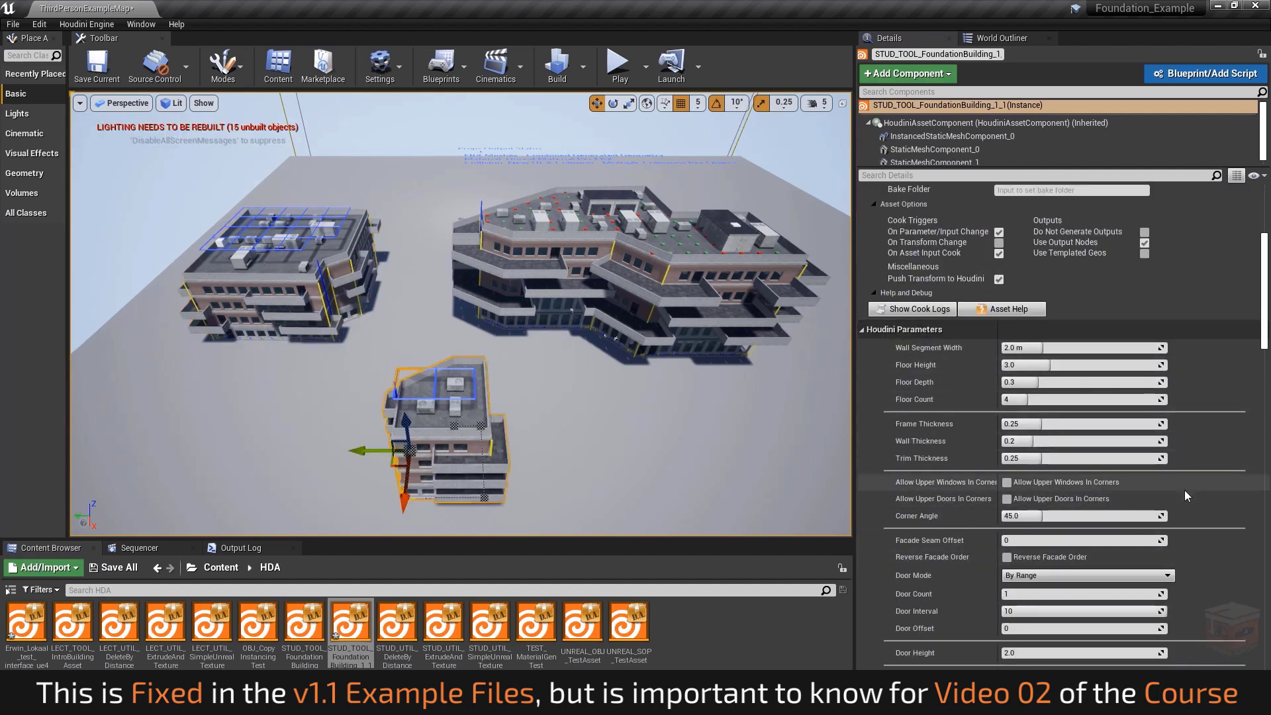
{"action": "scroll", "coordinate": [1059, 348], "scroll_direction": "up", "scroll_amount": 3}
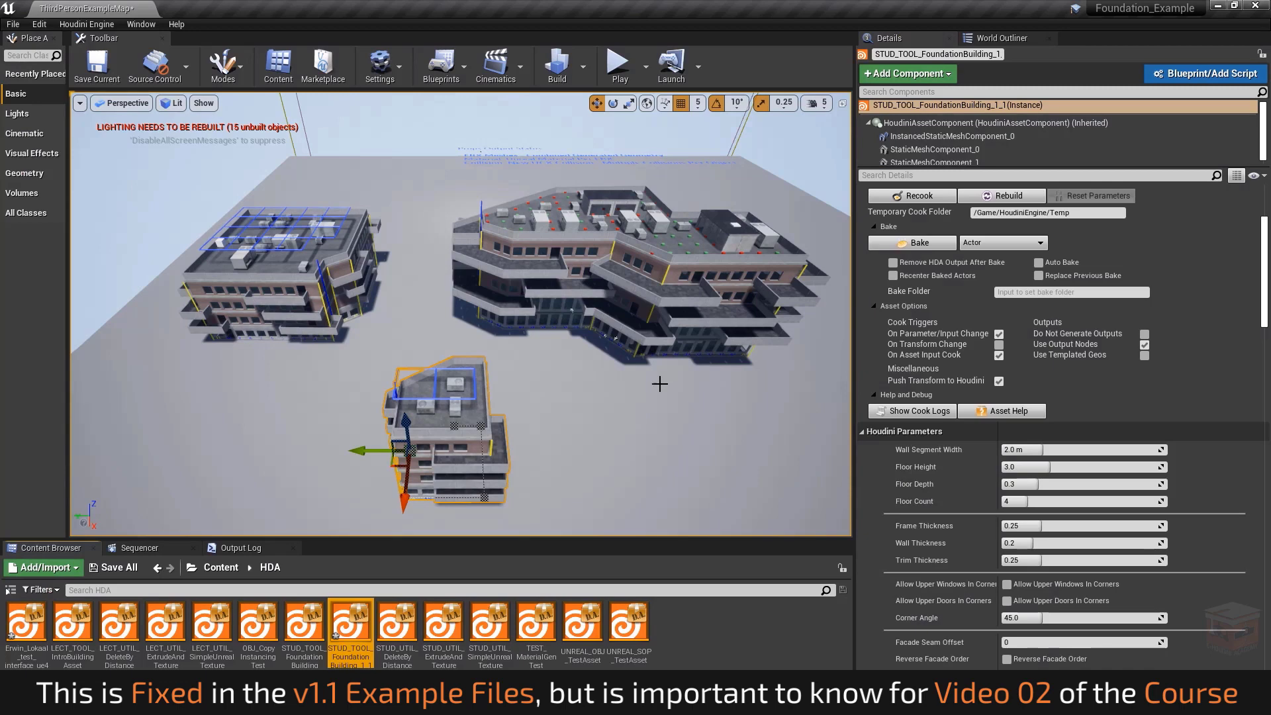
Switch to Houdini and open the type properties of the STUD_TOOL_FoundationBuilding node.
{"action": "left_click", "coordinate": [569, 702]}
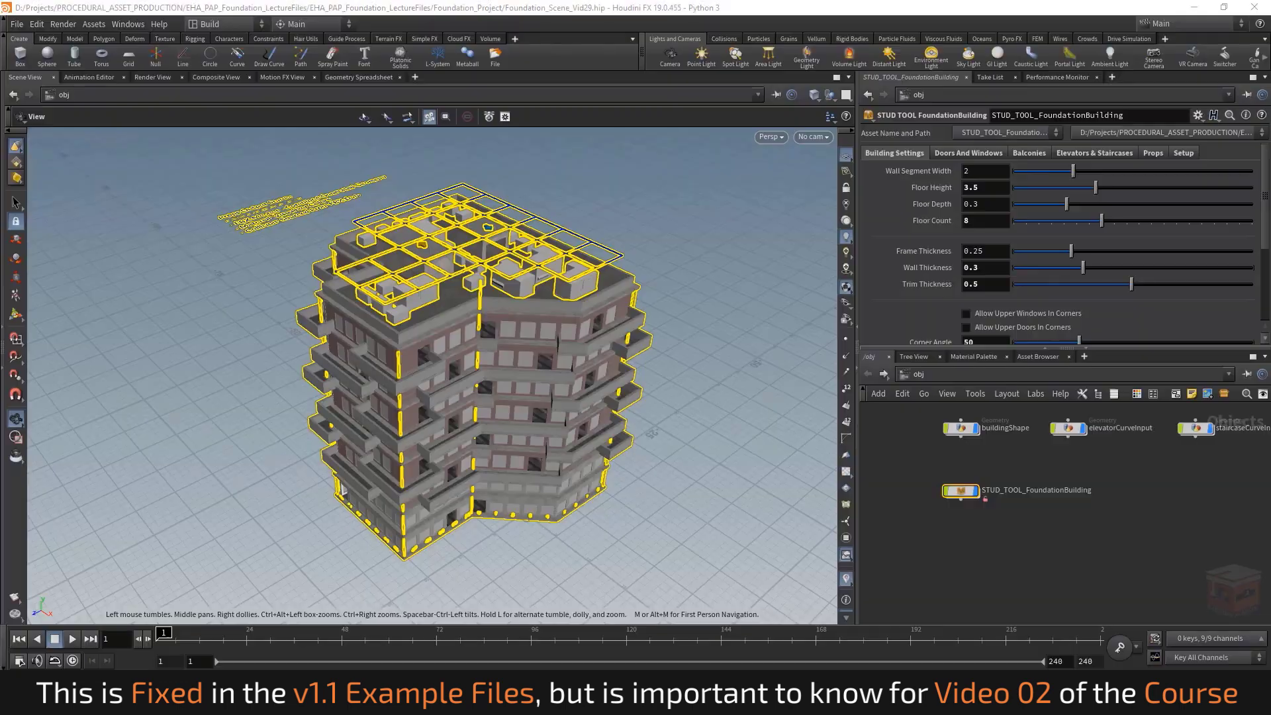
{"action": "left_click", "coordinate": [1136, 547]}
{"action": "left_click", "coordinate": [960, 493]}
{"action": "right_click", "coordinate": [960, 493]}
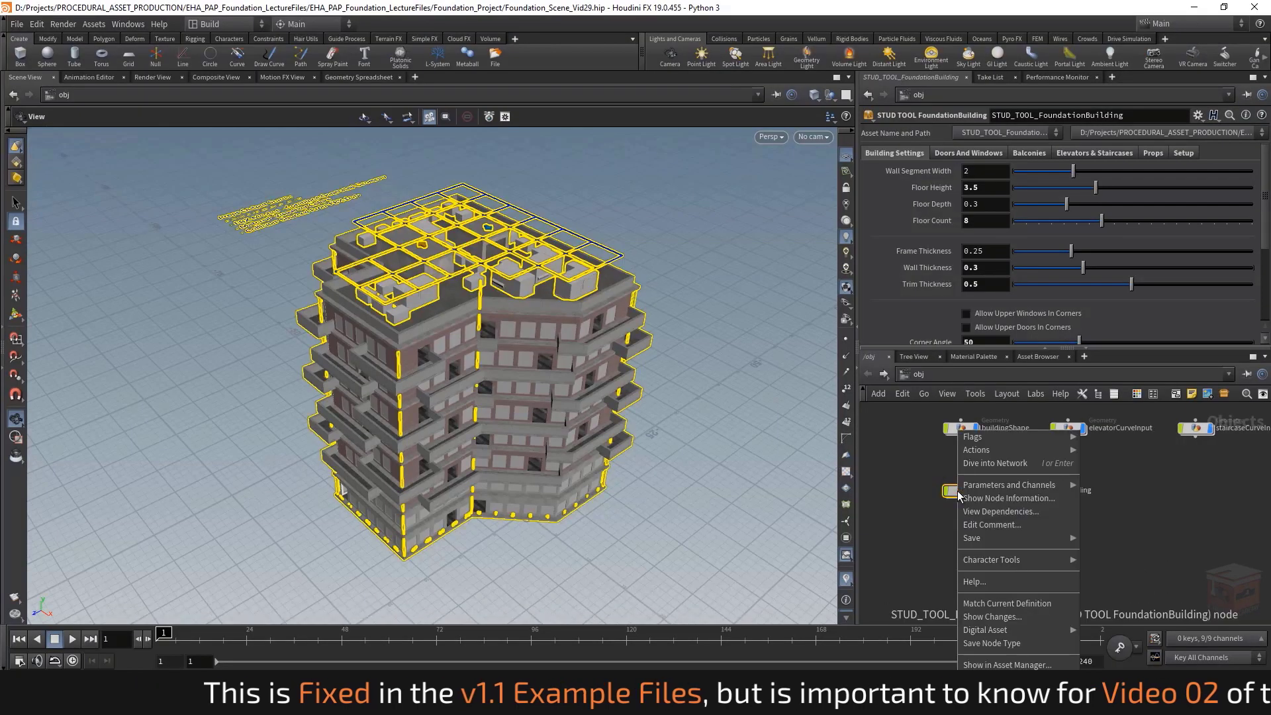
{"action": "left_click", "coordinate": [999, 680]}
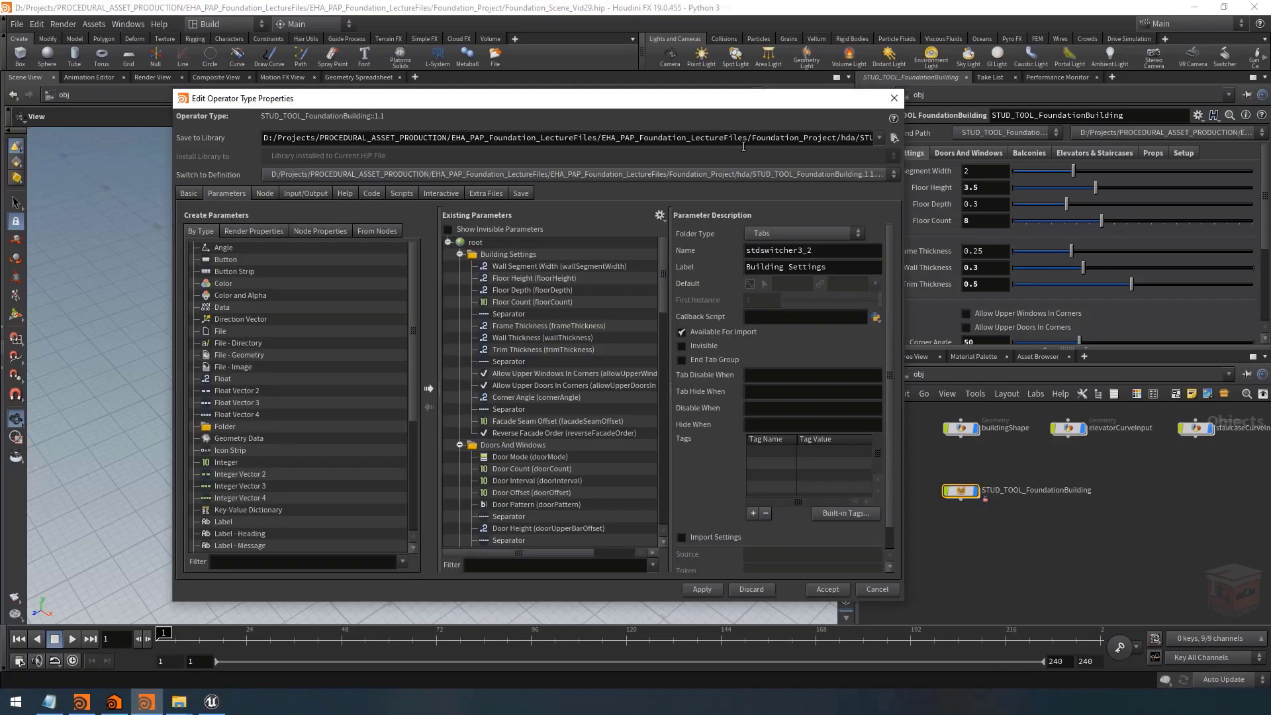
{"action": "left_click_drag", "start_coordinate": [674, 109], "coordinate": [576, 97]}
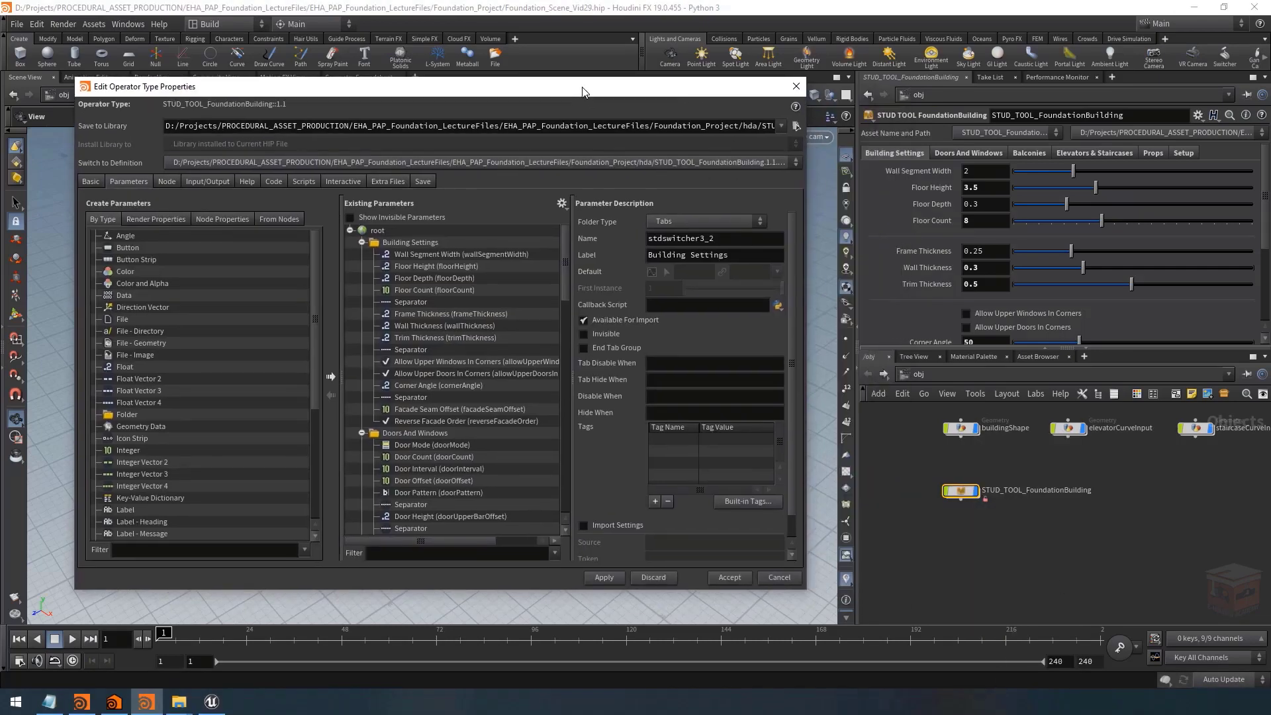
Collapse the Building Settings, Doors And Windows, Balconies, Elevators & Staircases, Props and Setup folders in the existing parameters.
{"action": "left_click", "coordinate": [362, 243]}
{"action": "left_click", "coordinate": [362, 255]}
{"action": "left_click", "coordinate": [362, 266]}
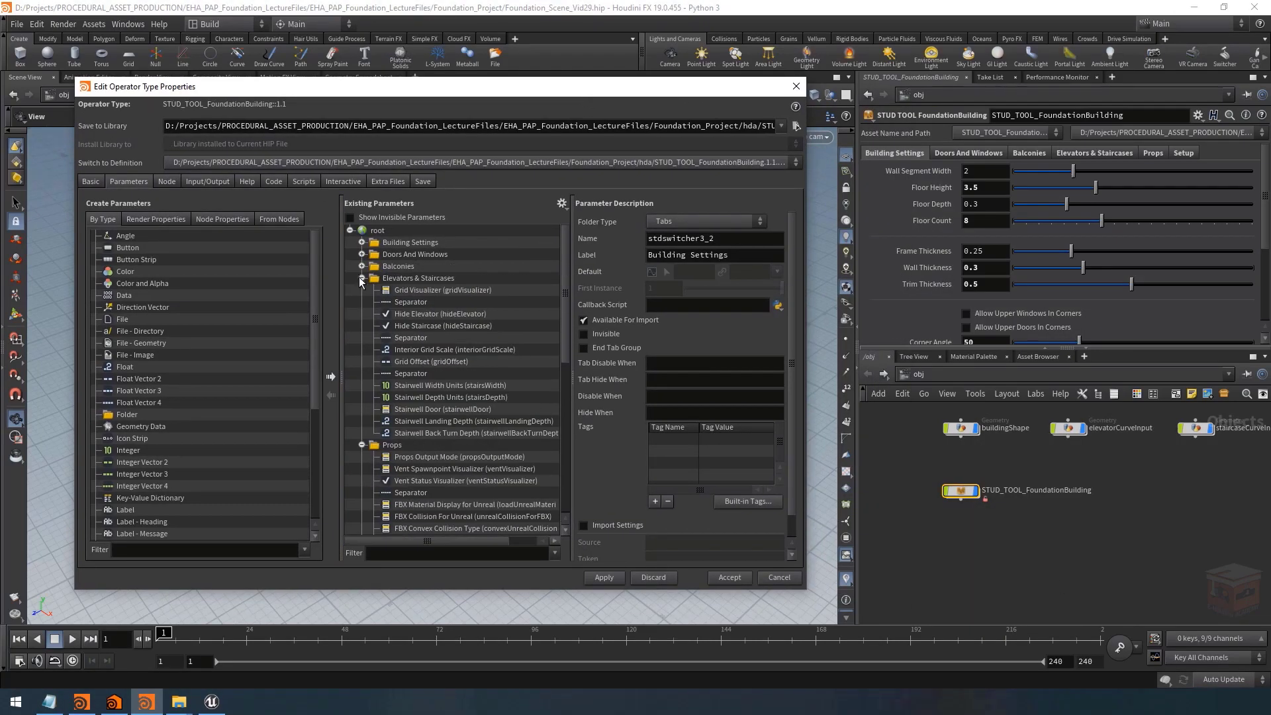
{"action": "left_click", "coordinate": [362, 278]}
{"action": "left_click", "coordinate": [362, 290]}
{"action": "left_click", "coordinate": [362, 302]}
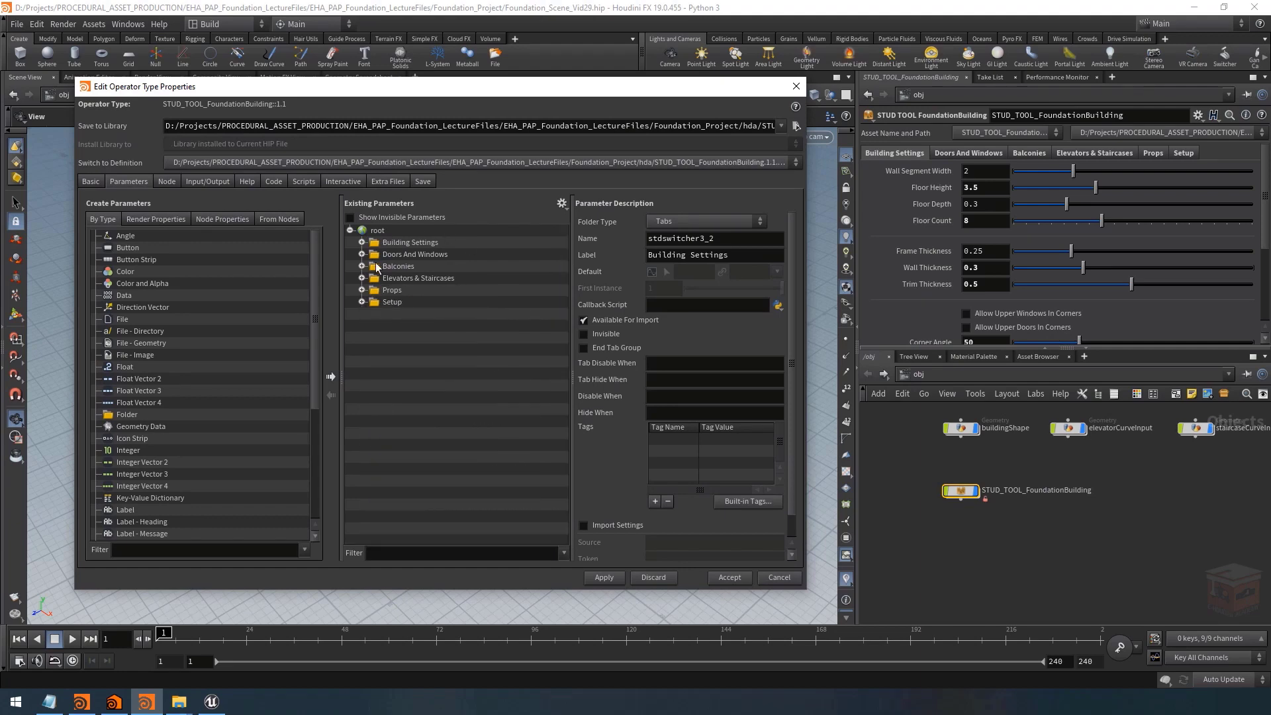
Show the invisible parameters and turn off Invisible for both the Transform and Subnet folders.
{"action": "left_click", "coordinate": [432, 218]}
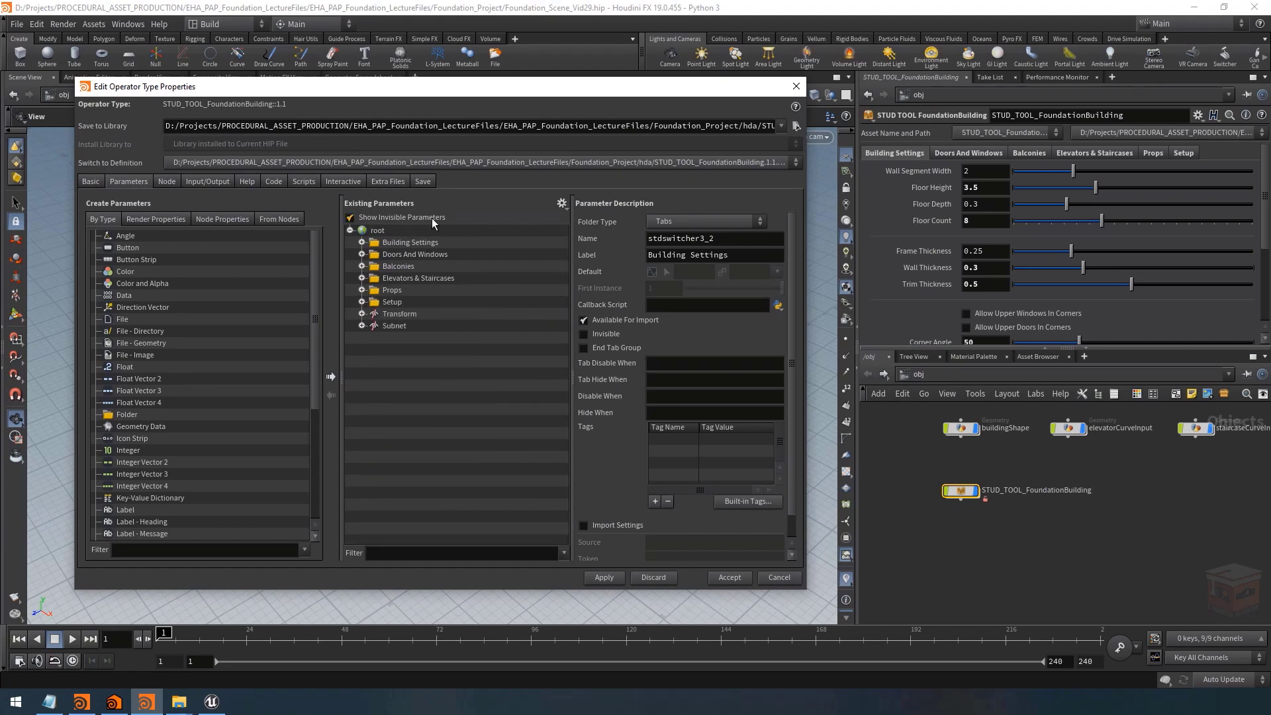
{"action": "left_click", "coordinate": [400, 314]}
{"action": "left_click", "coordinate": [393, 326]}
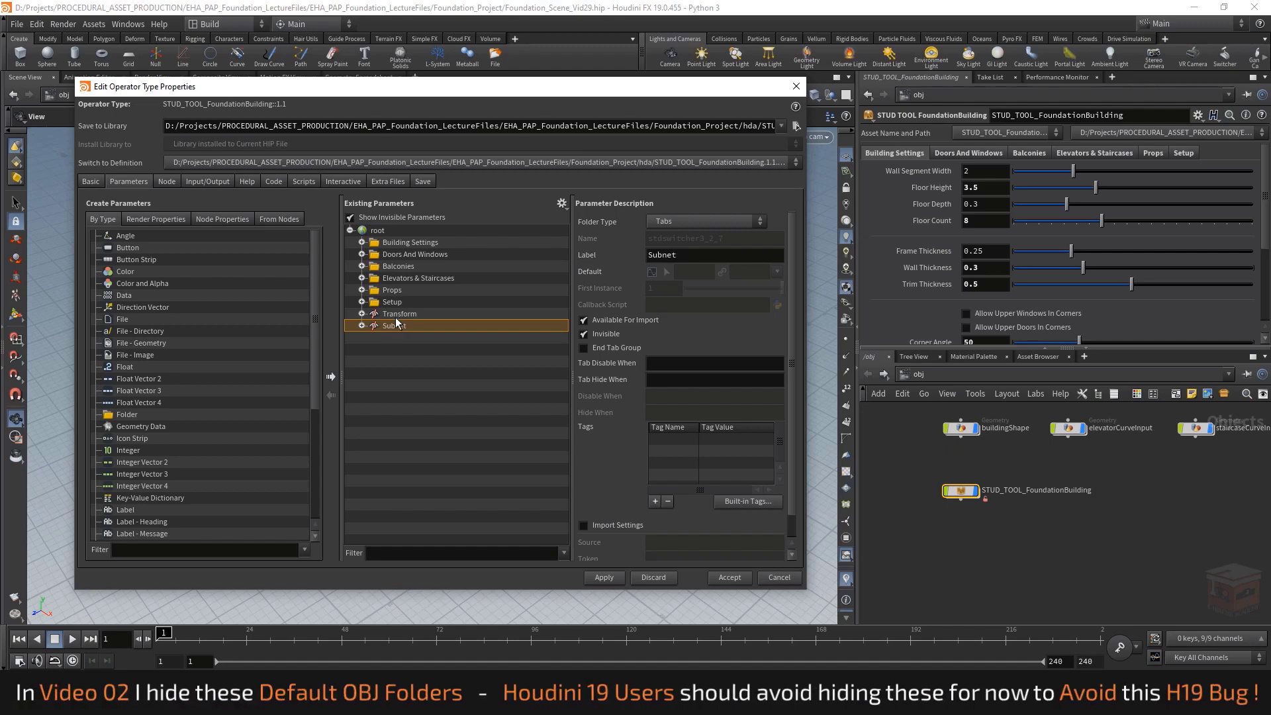
{"action": "left_click", "coordinate": [390, 315], "text": "ctrl"}
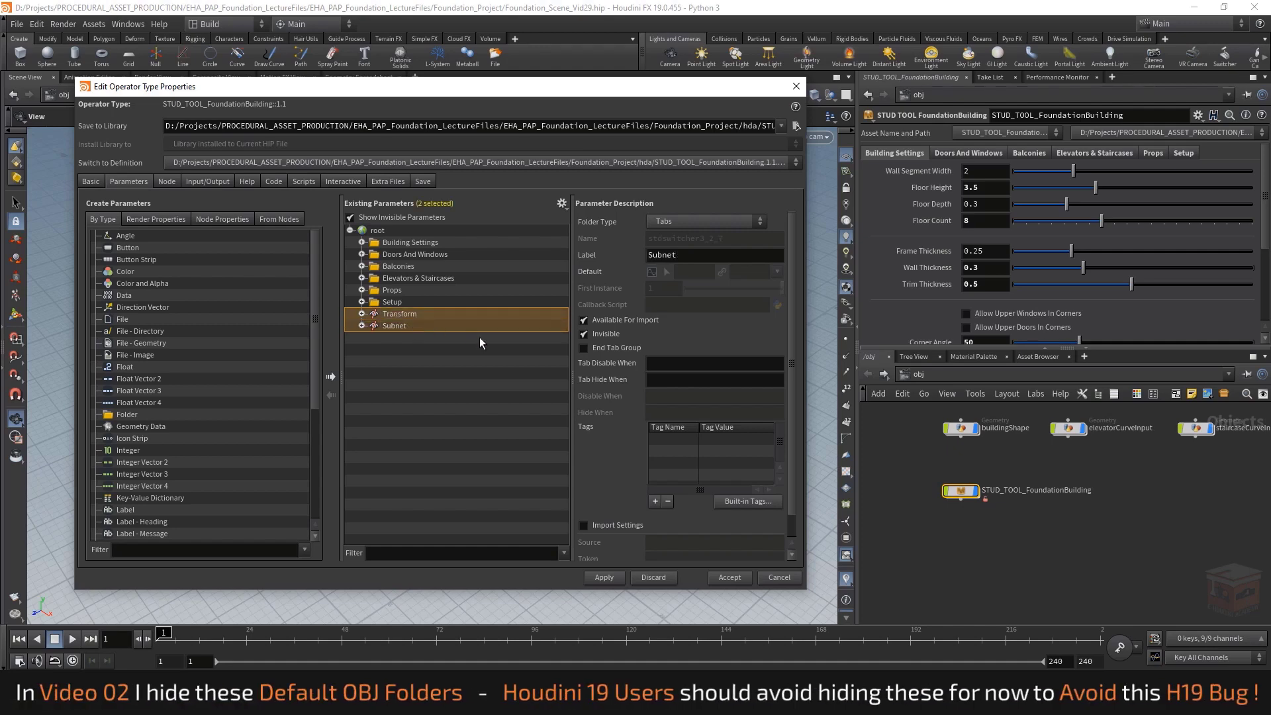
{"action": "left_click", "coordinate": [605, 334]}
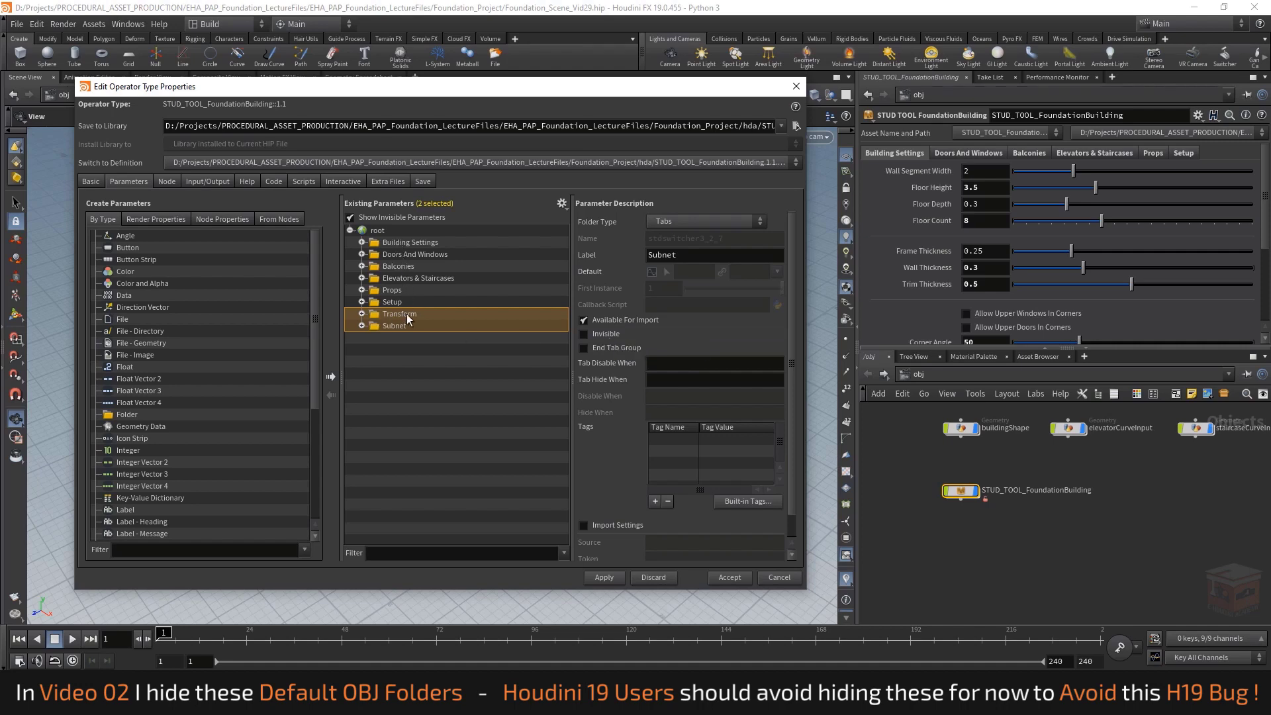
Group the Transform and Subnet folders inside a new tabs folder labelled Node Settings after Setup, and apply the type properties.
{"action": "left_click", "coordinate": [418, 349]}
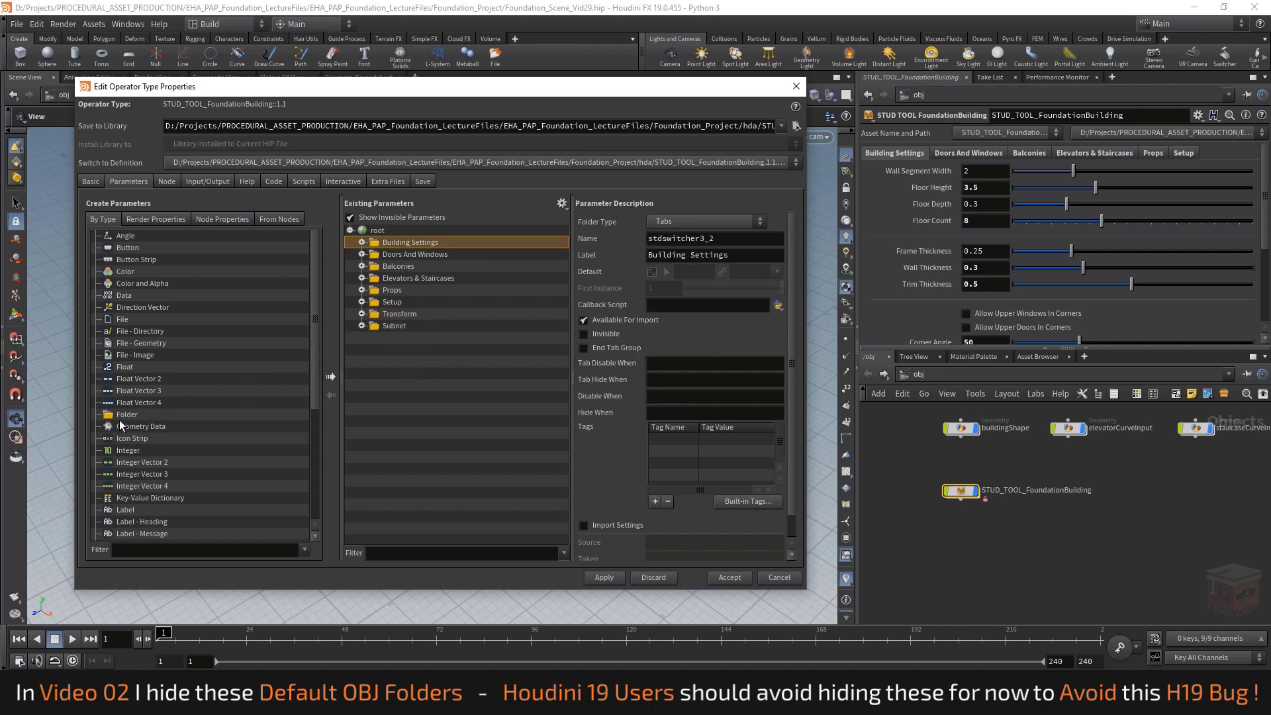
{"action": "left_click_drag", "start_coordinate": [128, 419], "coordinate": [398, 317]}
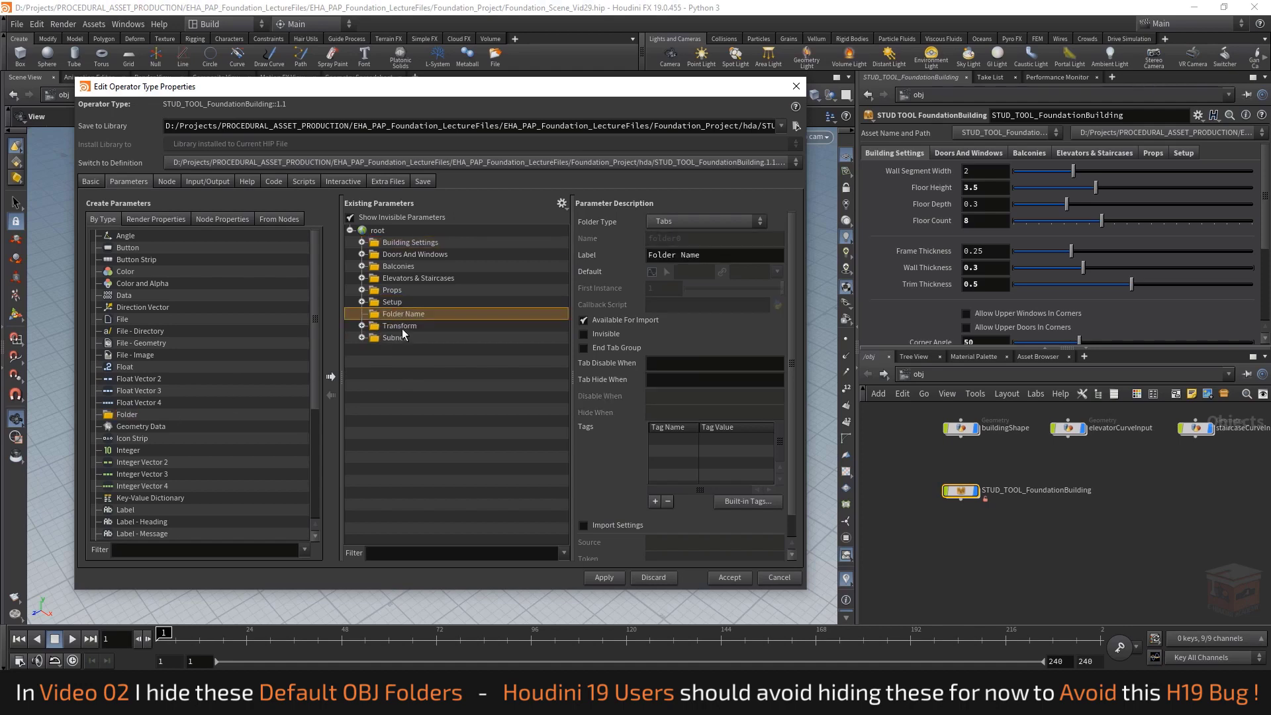
{"action": "double_click", "coordinate": [712, 260]}
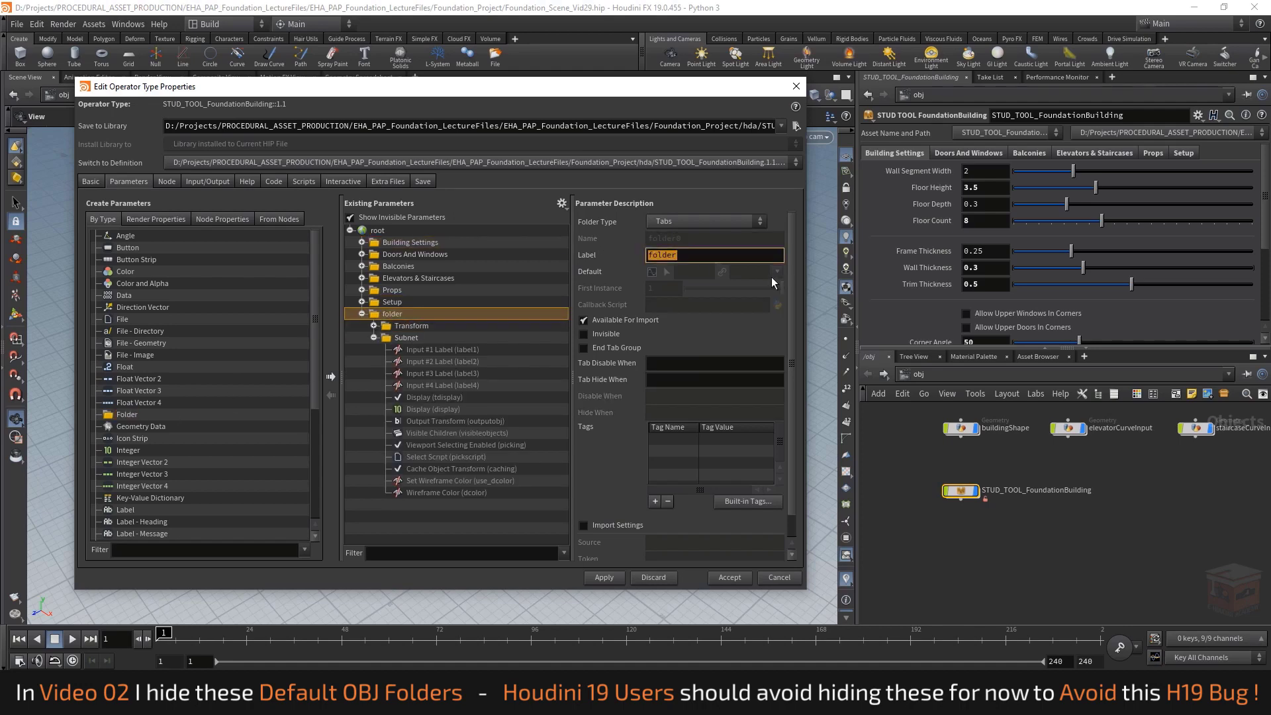
{"action": "type", "text": "Node Settings"}
{"action": "key", "text": "Return"}
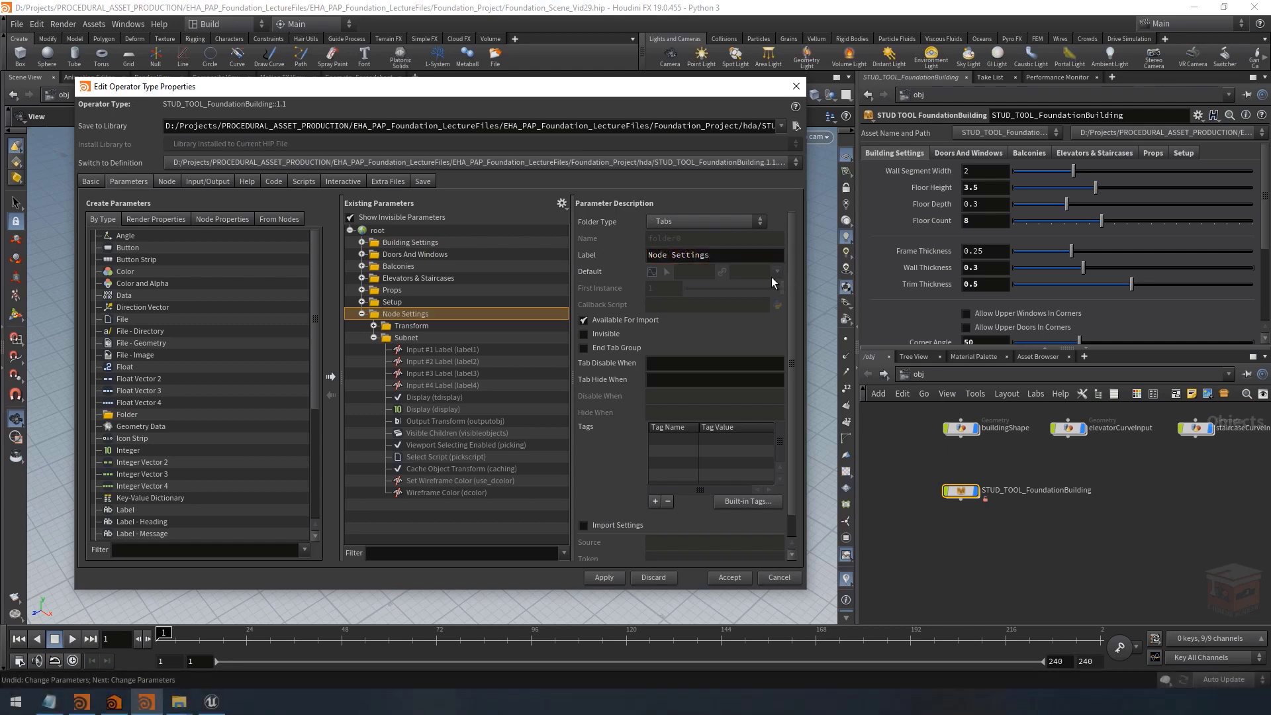
{"action": "left_click", "coordinate": [362, 314]}
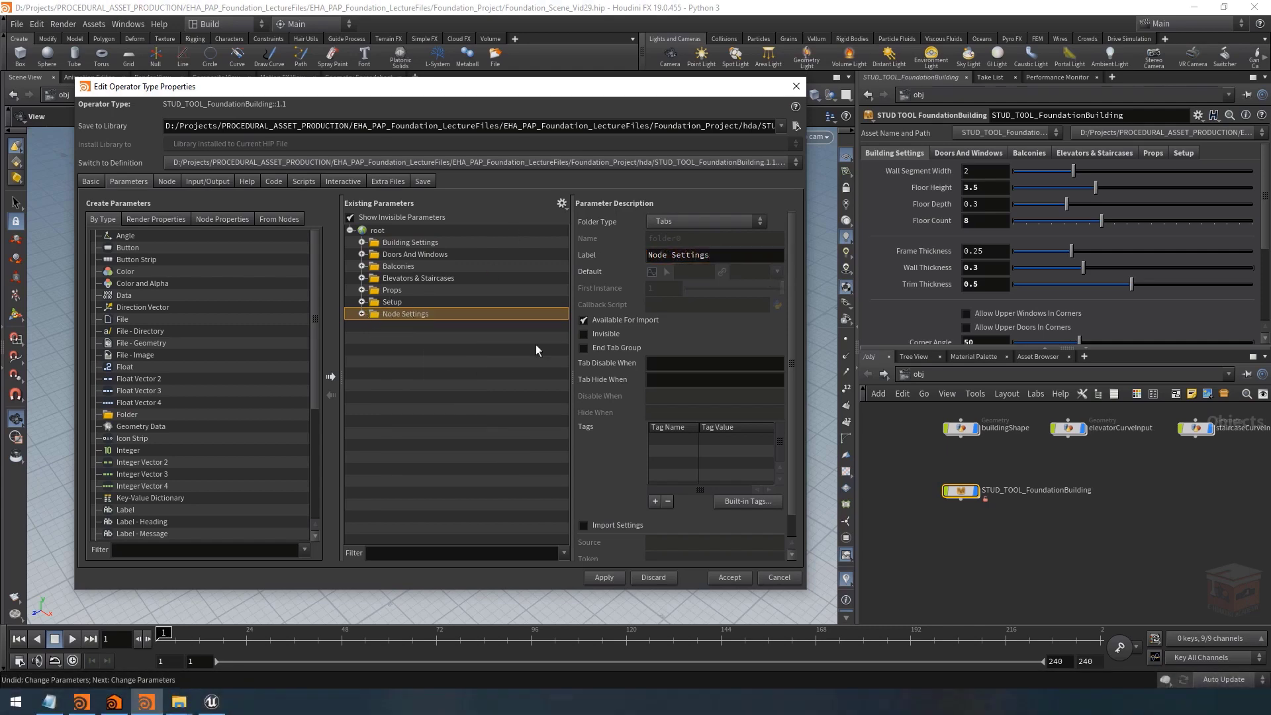
{"action": "left_click", "coordinate": [609, 580]}
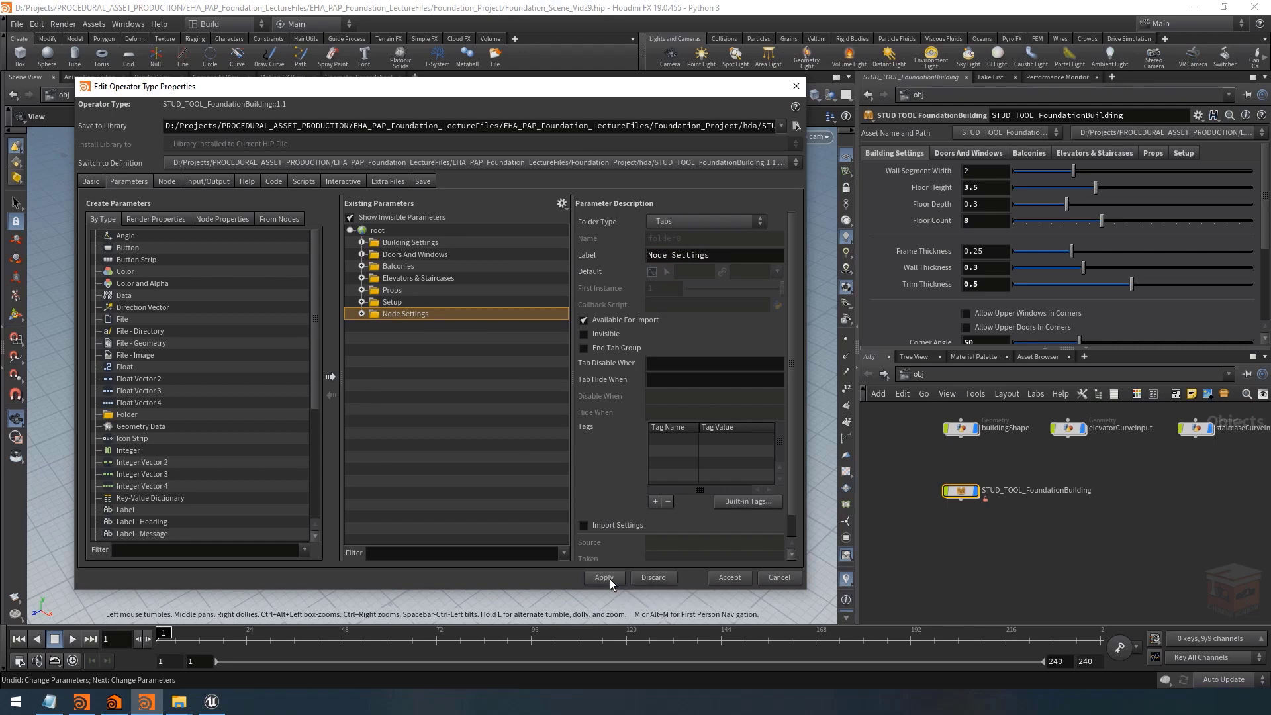
Switch to Unreal Engine and rebuild all instances of the STUD_TOOL_FoundationBuilding_1_1 asset.
{"action": "left_click", "coordinate": [212, 702]}
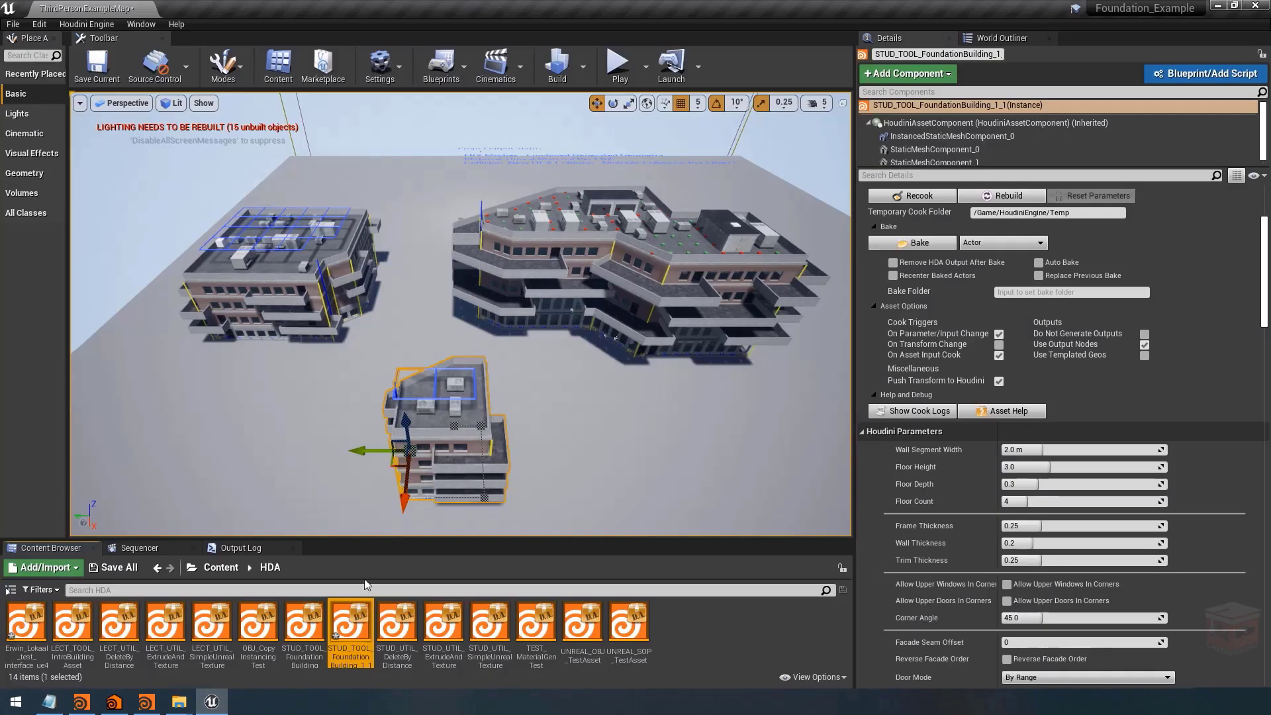
{"action": "right_click", "coordinate": [350, 623]}
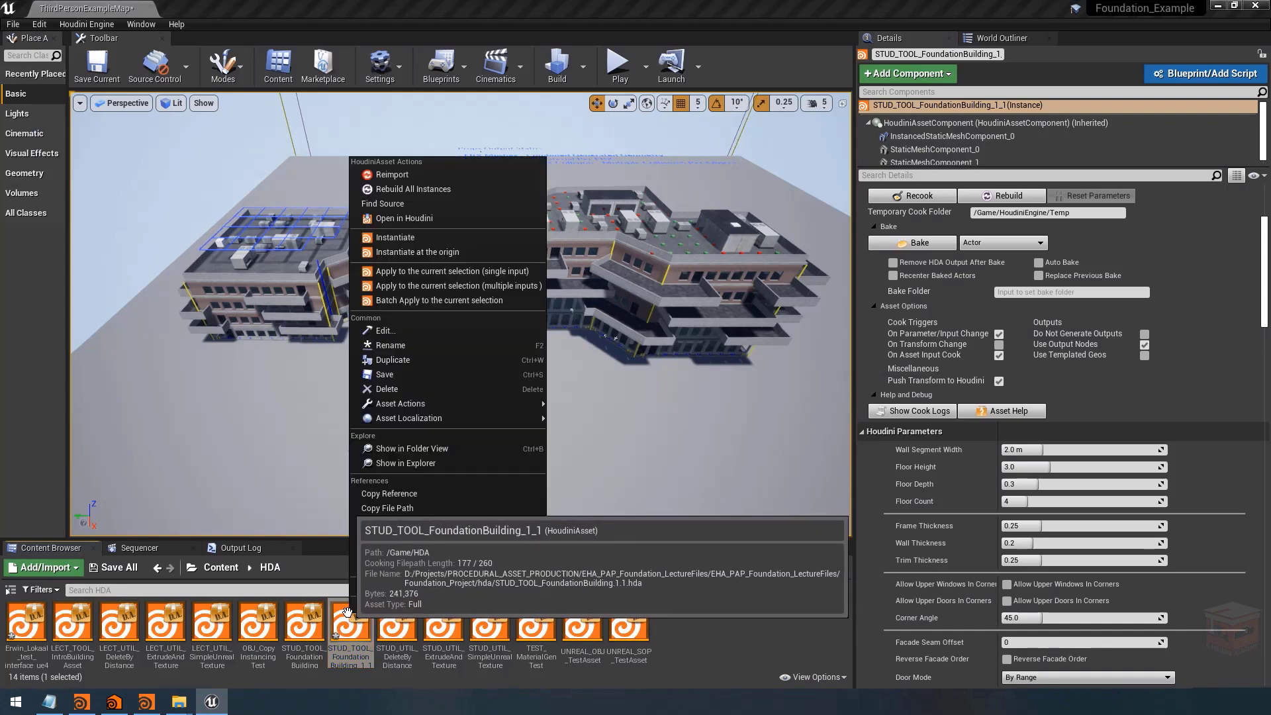
{"action": "left_click", "coordinate": [425, 190]}
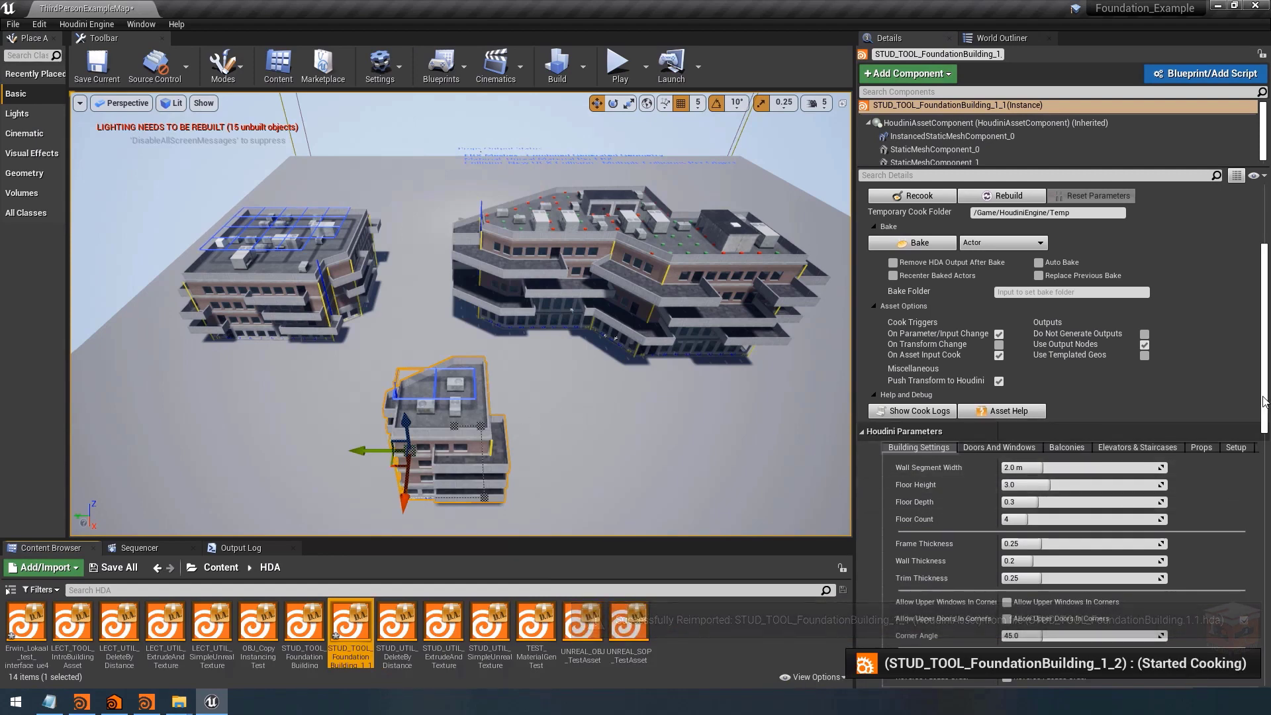
Widen the building's details and review its Houdini parameter categories from Doors And Windows to Node Settings, including Transform and Subnet.
{"action": "scroll", "coordinate": [1264, 401], "scroll_direction": "down", "scroll_amount": 3}
{"action": "left_click_drag", "start_coordinate": [855, 429], "coordinate": [750, 429]}
{"action": "left_click", "coordinate": [917, 319]}
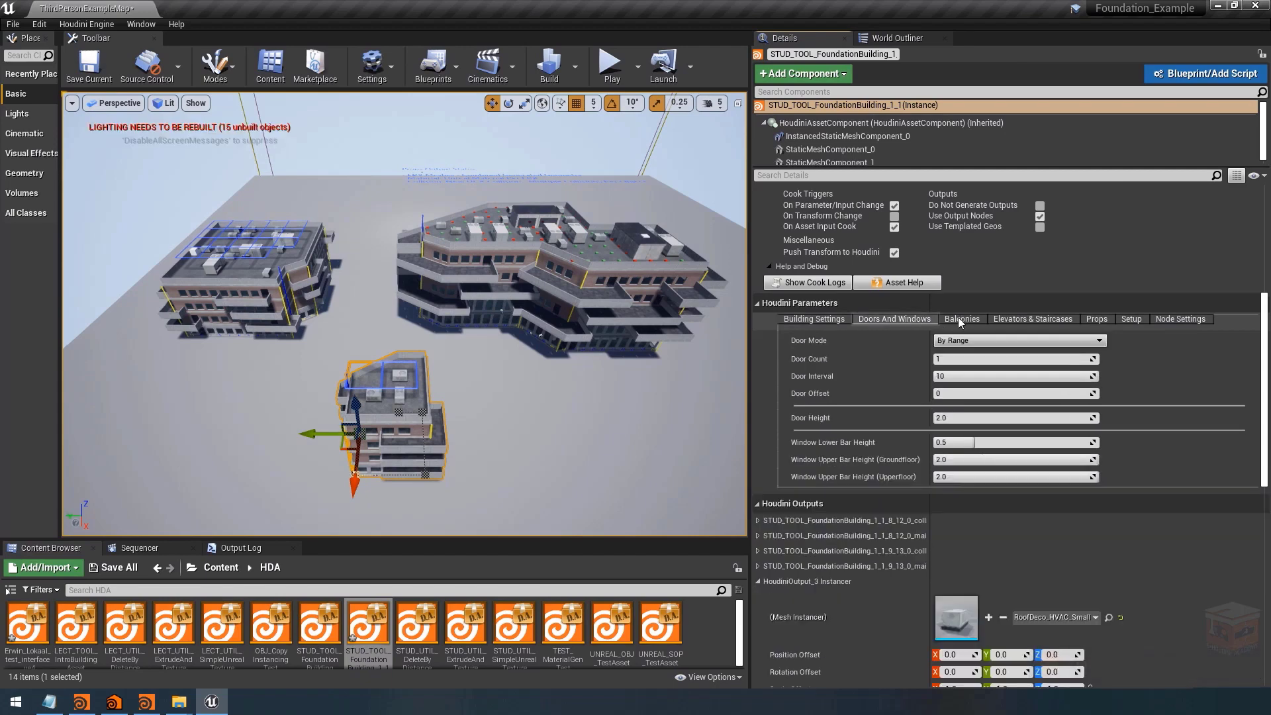
{"action": "left_click", "coordinate": [960, 320]}
{"action": "left_click", "coordinate": [1021, 320]}
{"action": "left_click", "coordinate": [1098, 320]}
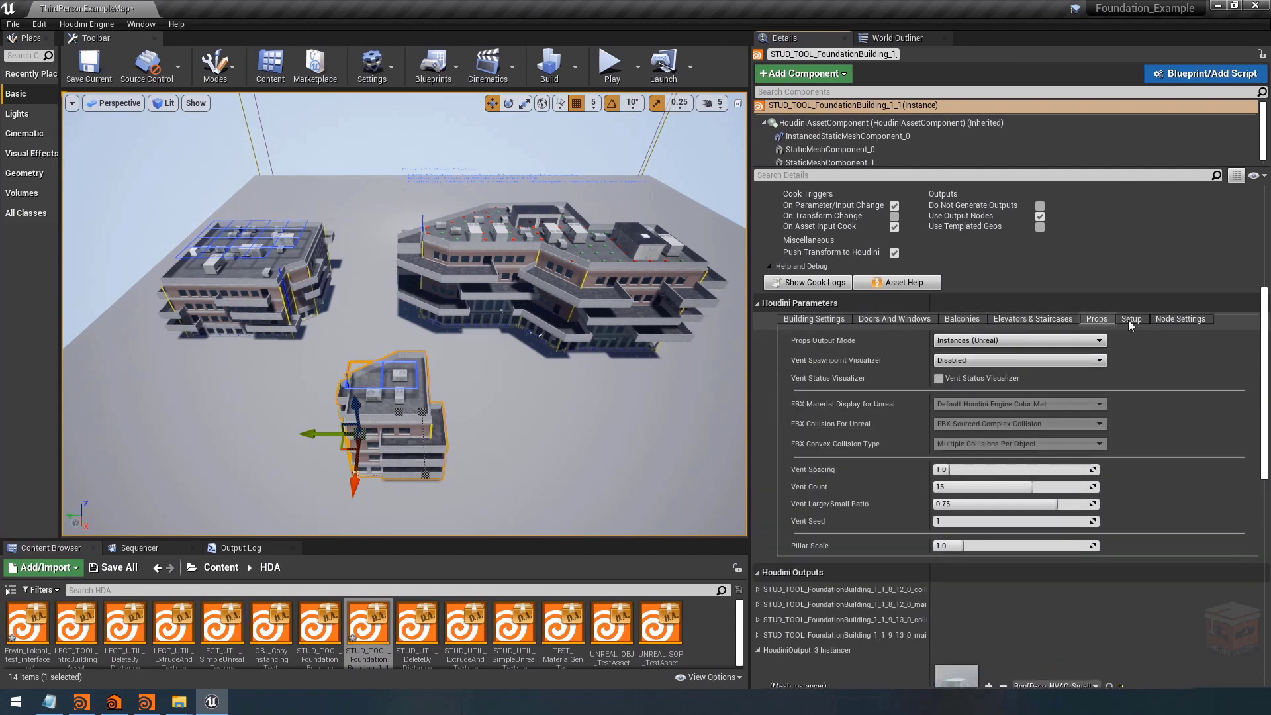
{"action": "left_click", "coordinate": [1131, 320]}
{"action": "left_click", "coordinate": [1181, 320]}
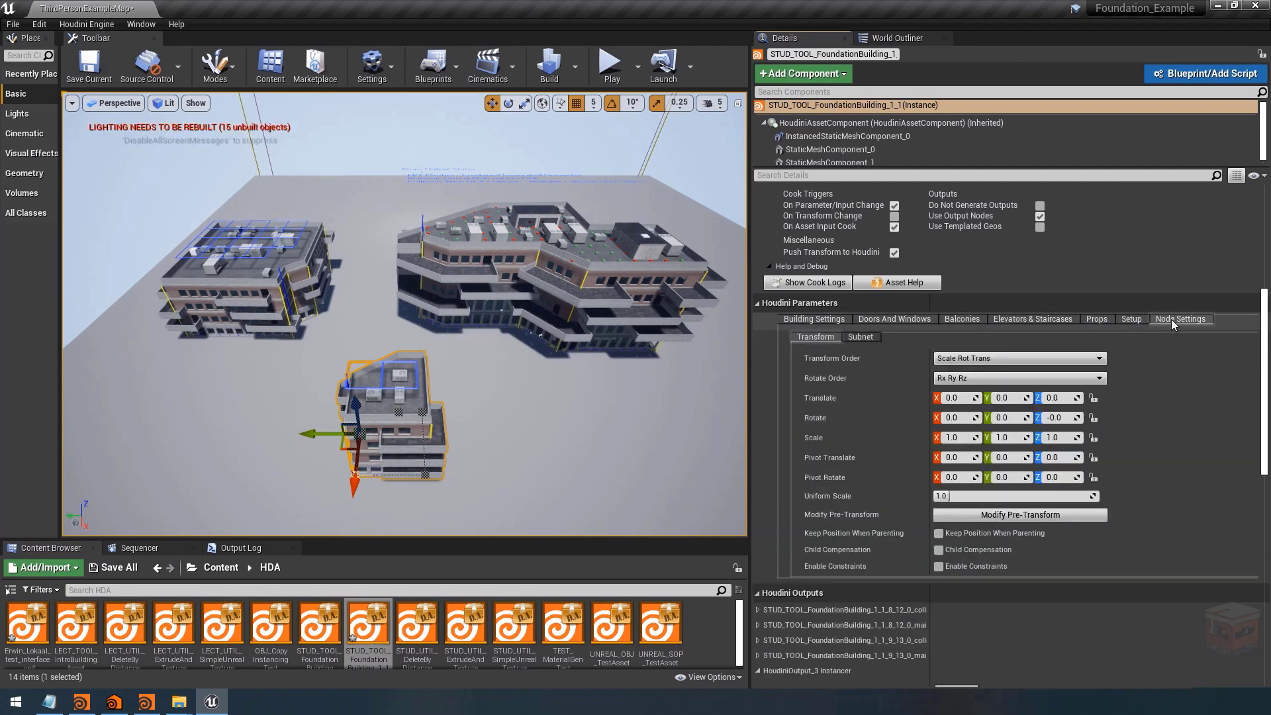
{"action": "left_click", "coordinate": [869, 340]}
{"action": "left_click", "coordinate": [822, 339]}
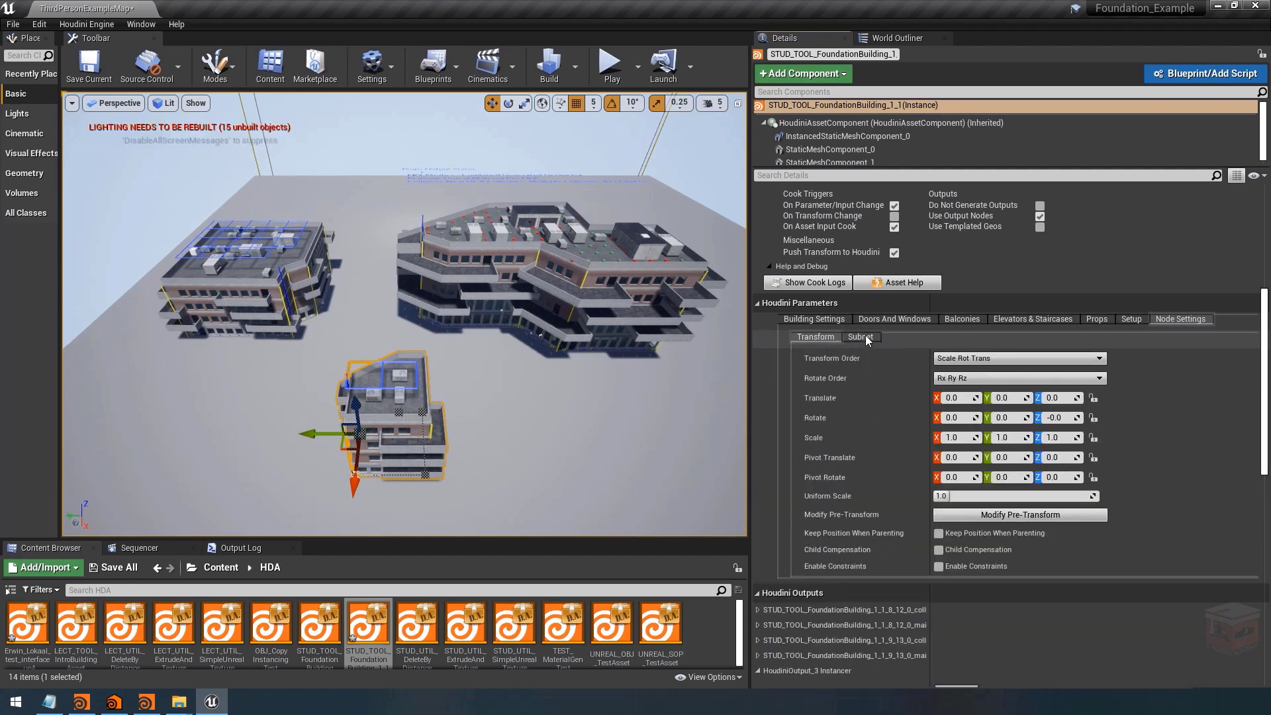
{"action": "left_click", "coordinate": [811, 320]}
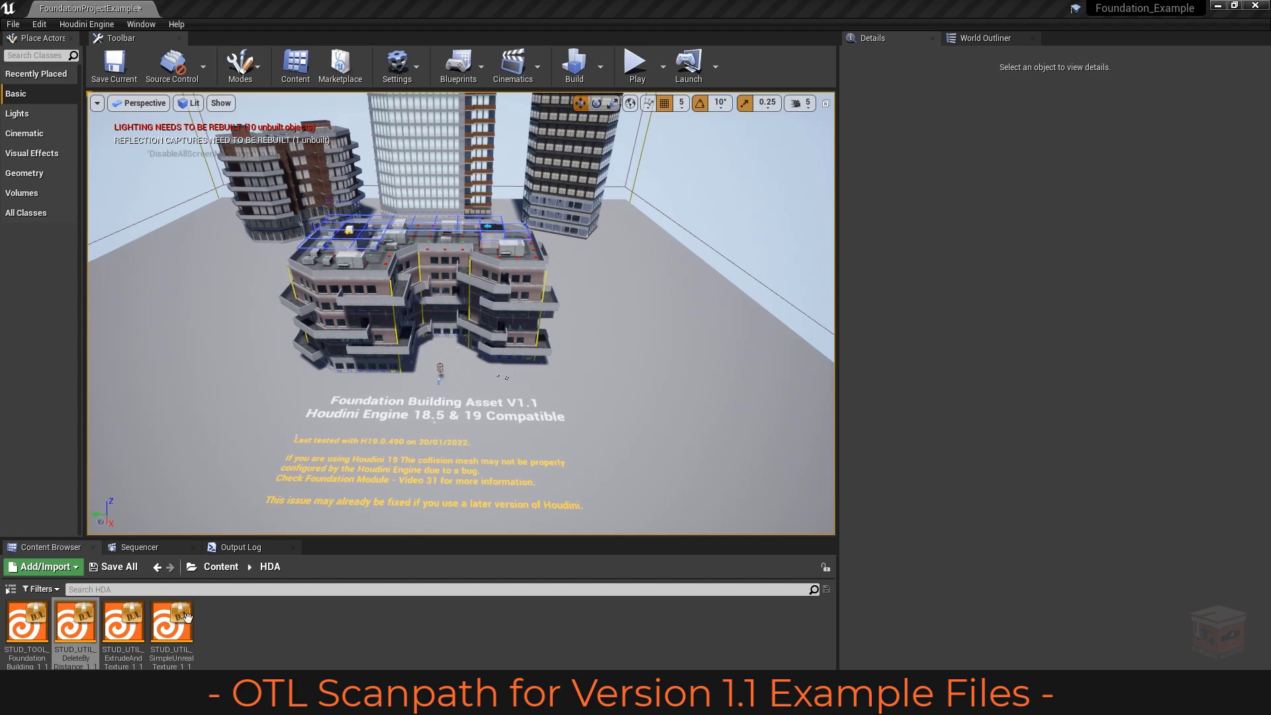
Examine the source file paths of the Foundation Building, DeleteByDistance, ExtrudeAndTexture and SimpleUnrealTexture assets in the HDA folder.
{"action": "left_click", "coordinate": [31, 624]}
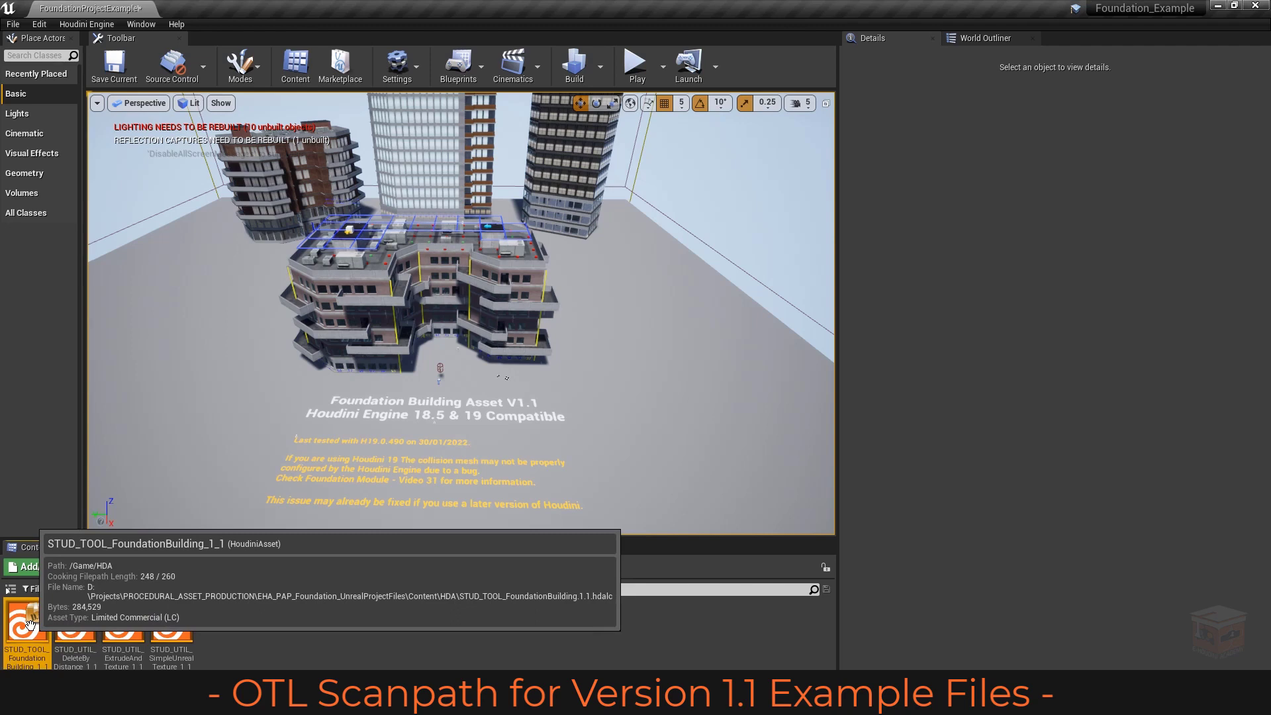
{"action": "left_click", "coordinate": [123, 622]}
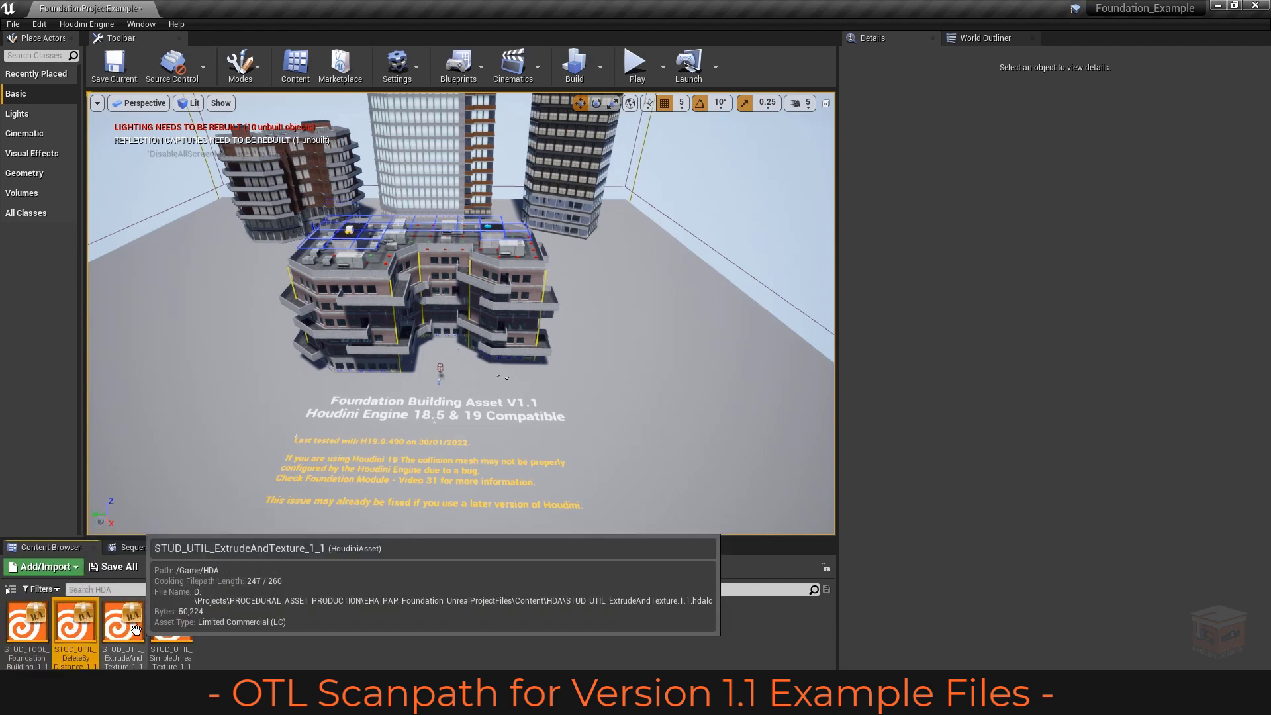
{"action": "left_click", "coordinate": [75, 622]}
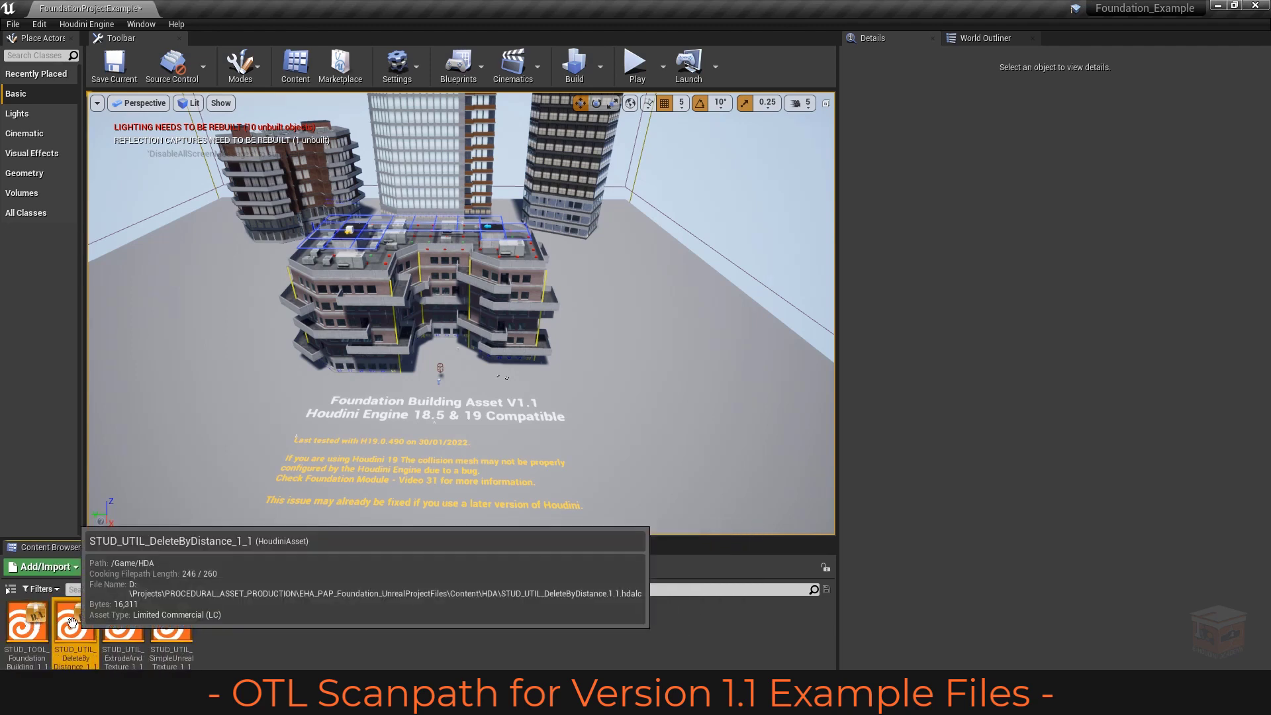
{"action": "left_click", "coordinate": [28, 624]}
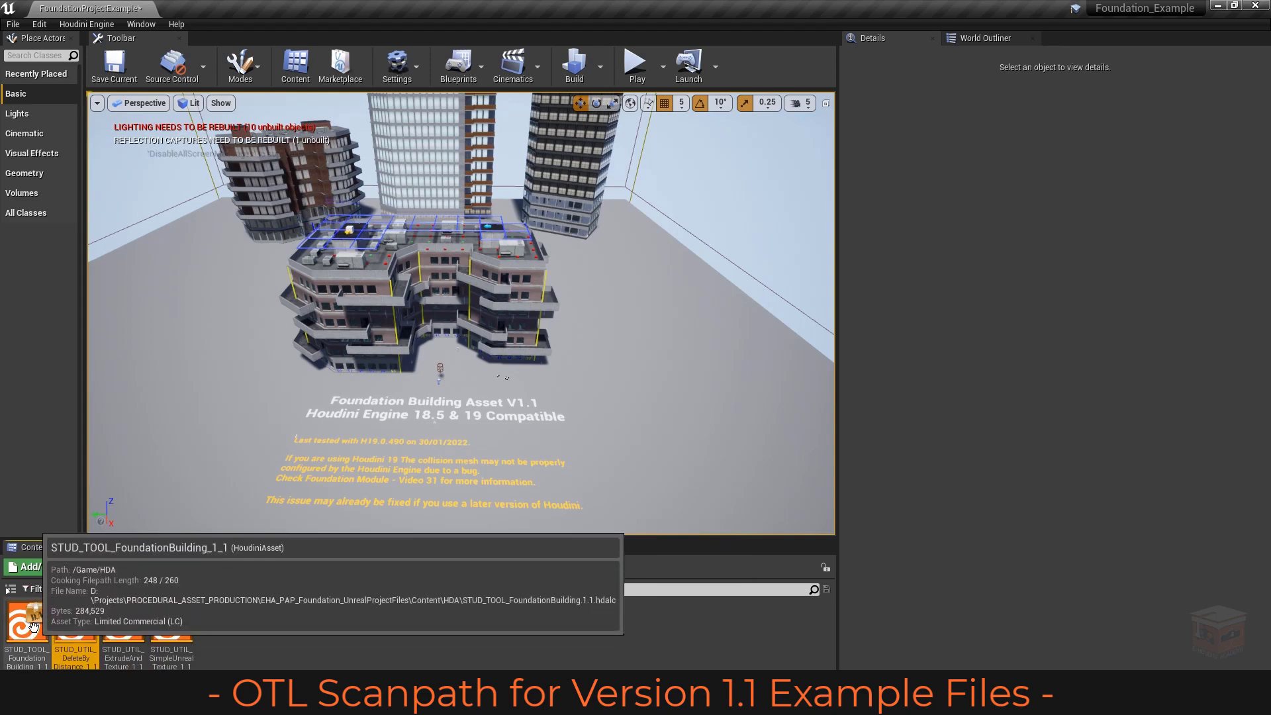
{"action": "left_click", "coordinate": [75, 622]}
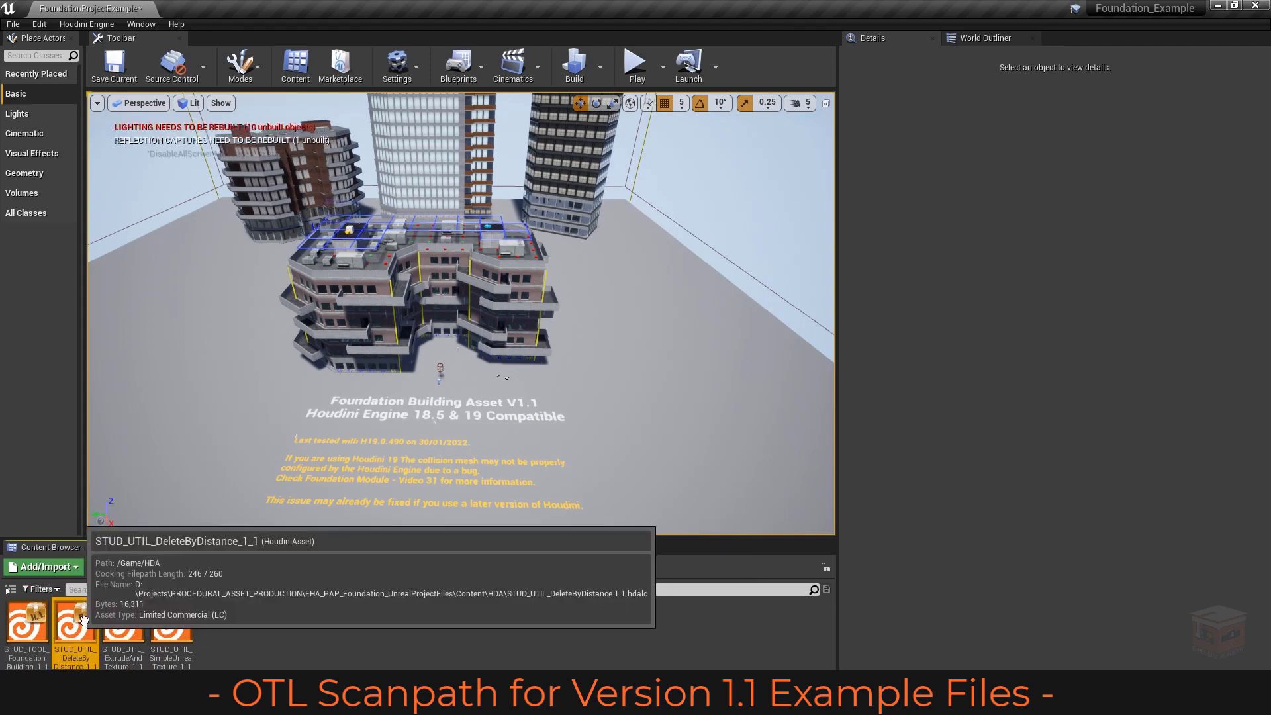
{"action": "left_click", "coordinate": [123, 623]}
{"action": "left_click", "coordinate": [171, 622]}
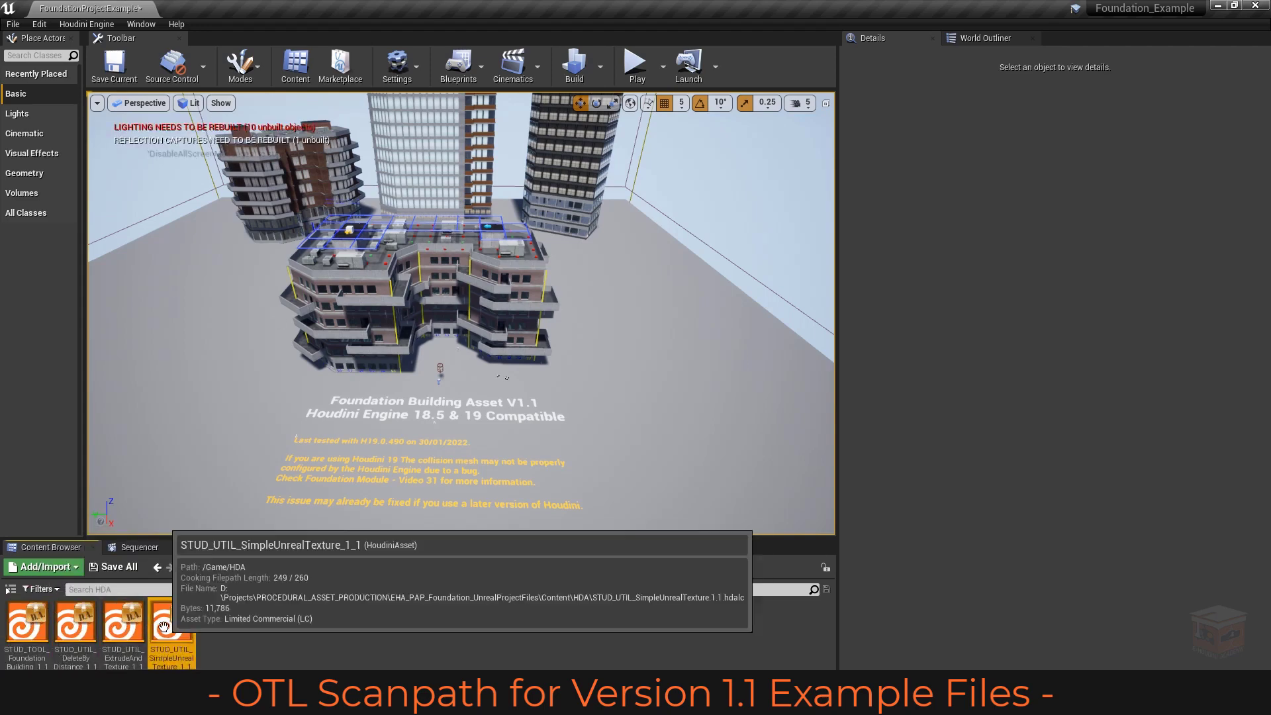
{"action": "key", "text": "w"}
{"action": "right_click_drag", "start_coordinate": [583, 440], "coordinate": [582, 440]}
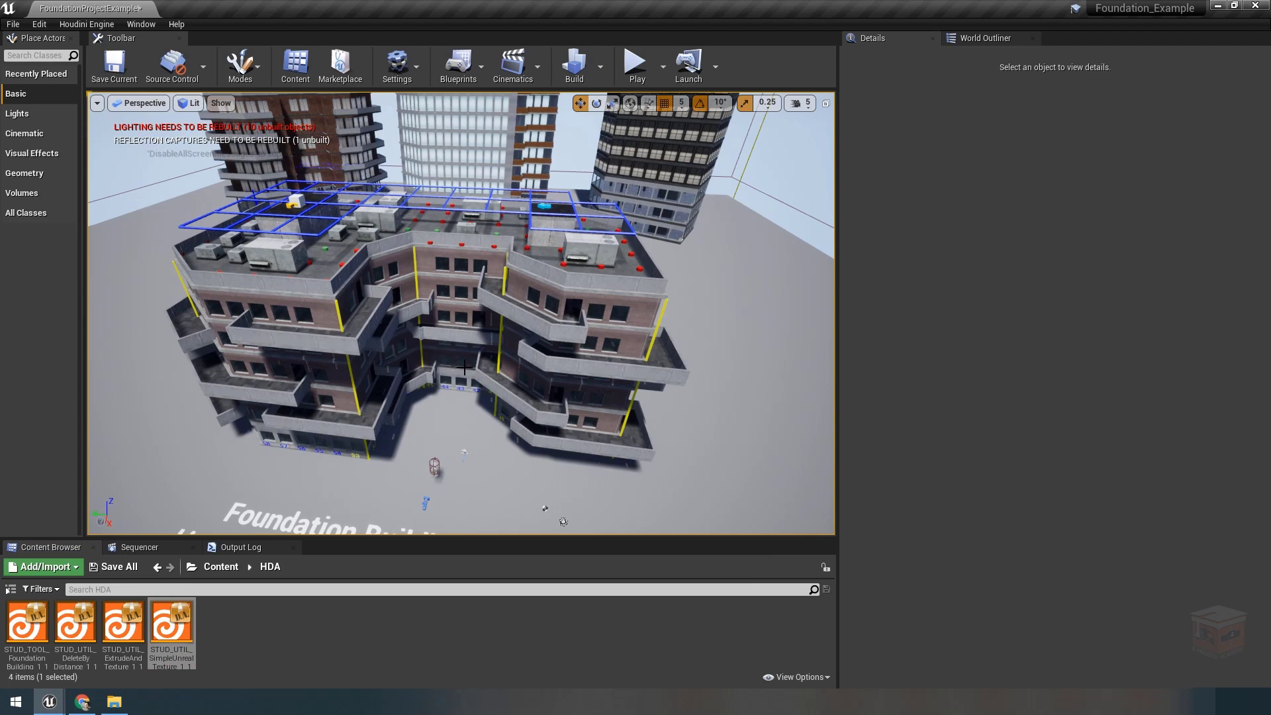
{"action": "key", "text": "s"}
{"action": "mouse_move", "coordinate": [471, 363]}
{"action": "right_mouse_down"}
{"action": "mouse_move", "coordinate": [476, 389]}
{"action": "mouse_move", "coordinate": [492, 369]}
{"action": "right_mouse_up"}
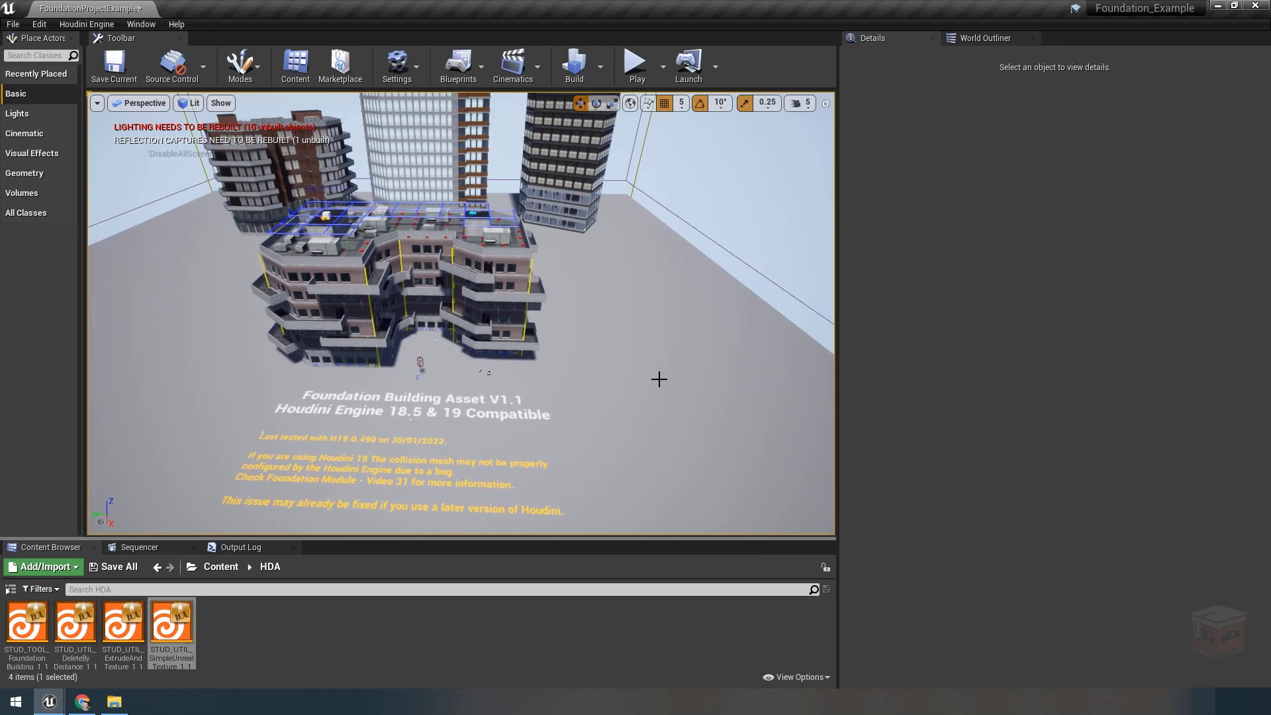
{"action": "left_click", "coordinate": [23, 621]}
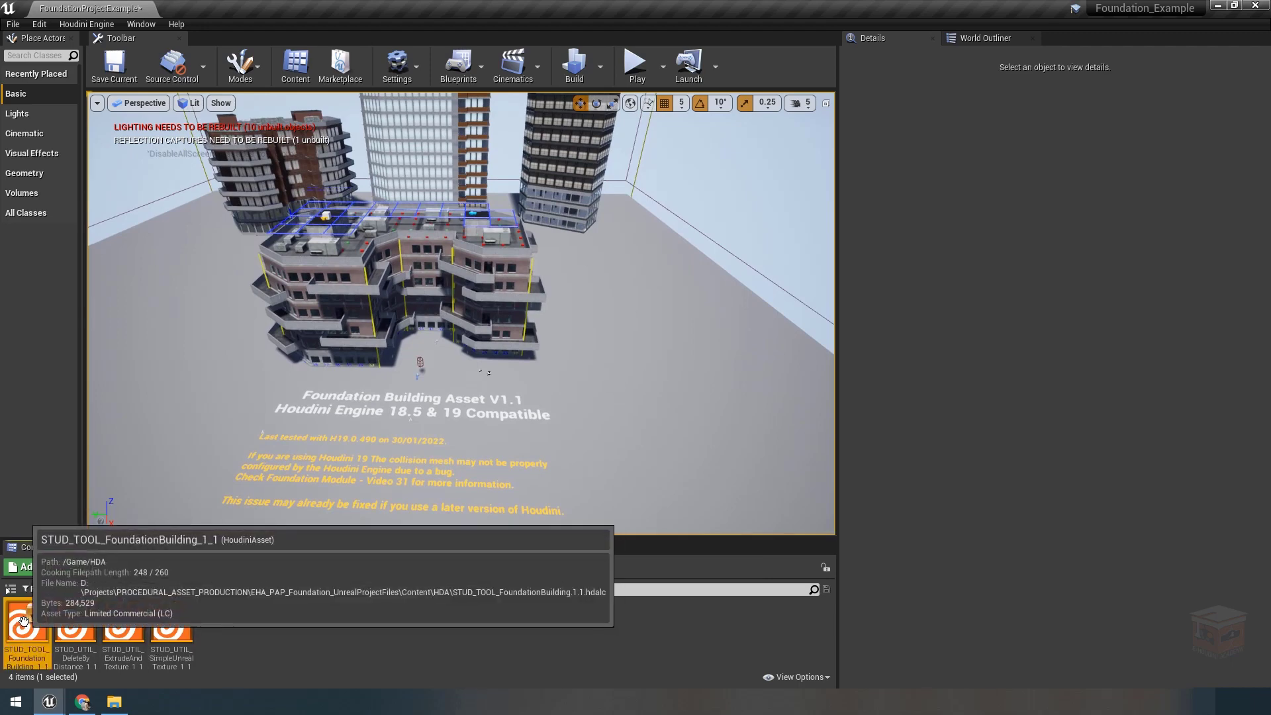
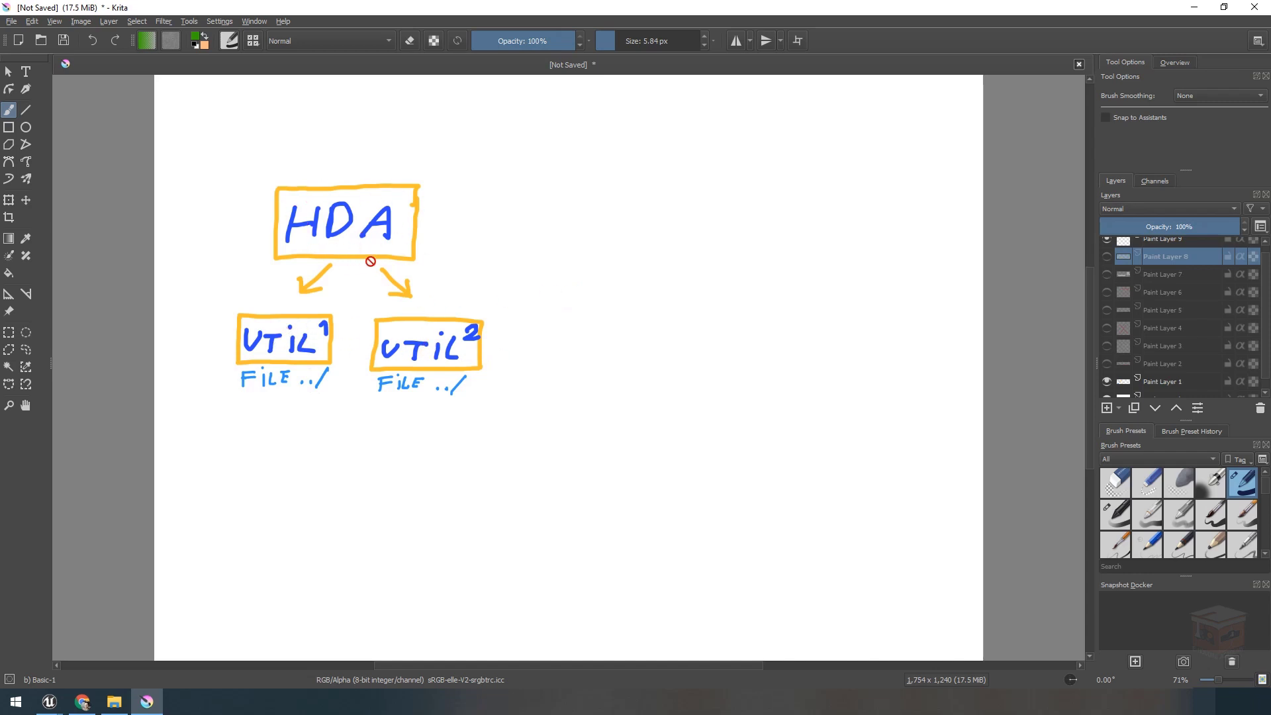
Switch to Krita and reveal Paint Layers 2 to 6 of the HDA loading diagram one after another.
{"action": "left_click", "coordinate": [9, 70]}
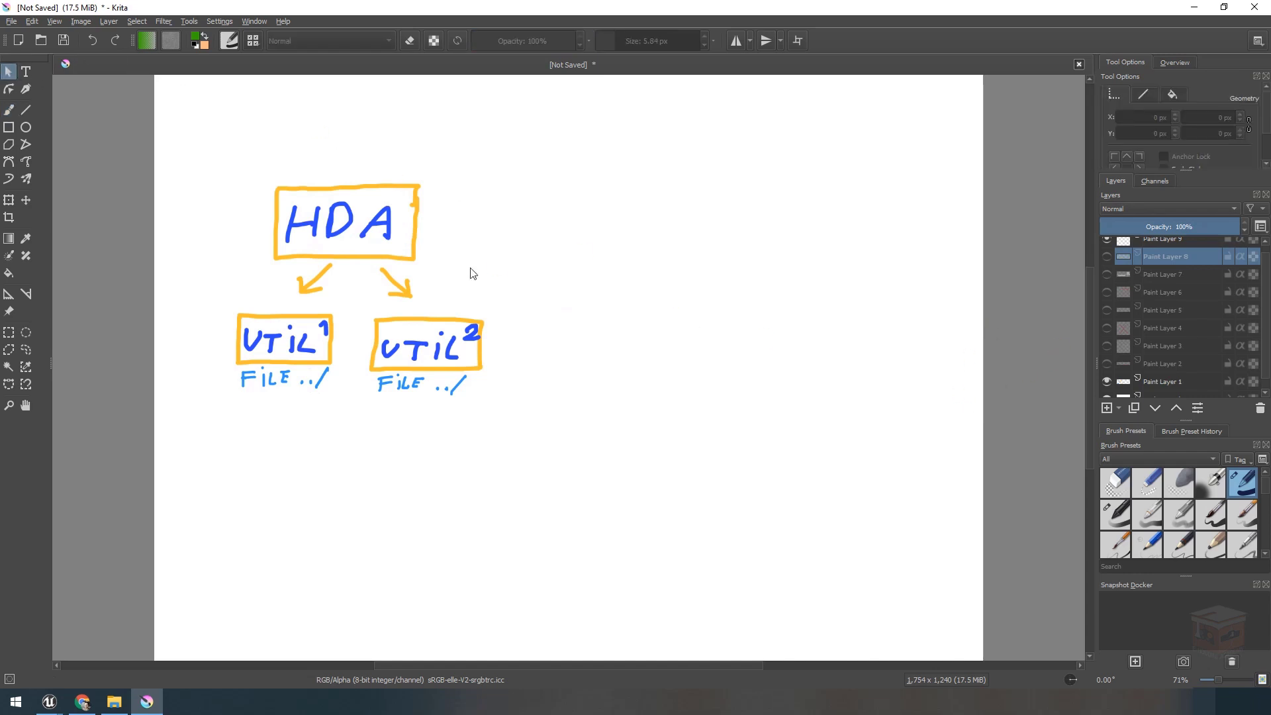
{"action": "left_click", "coordinate": [1107, 363]}
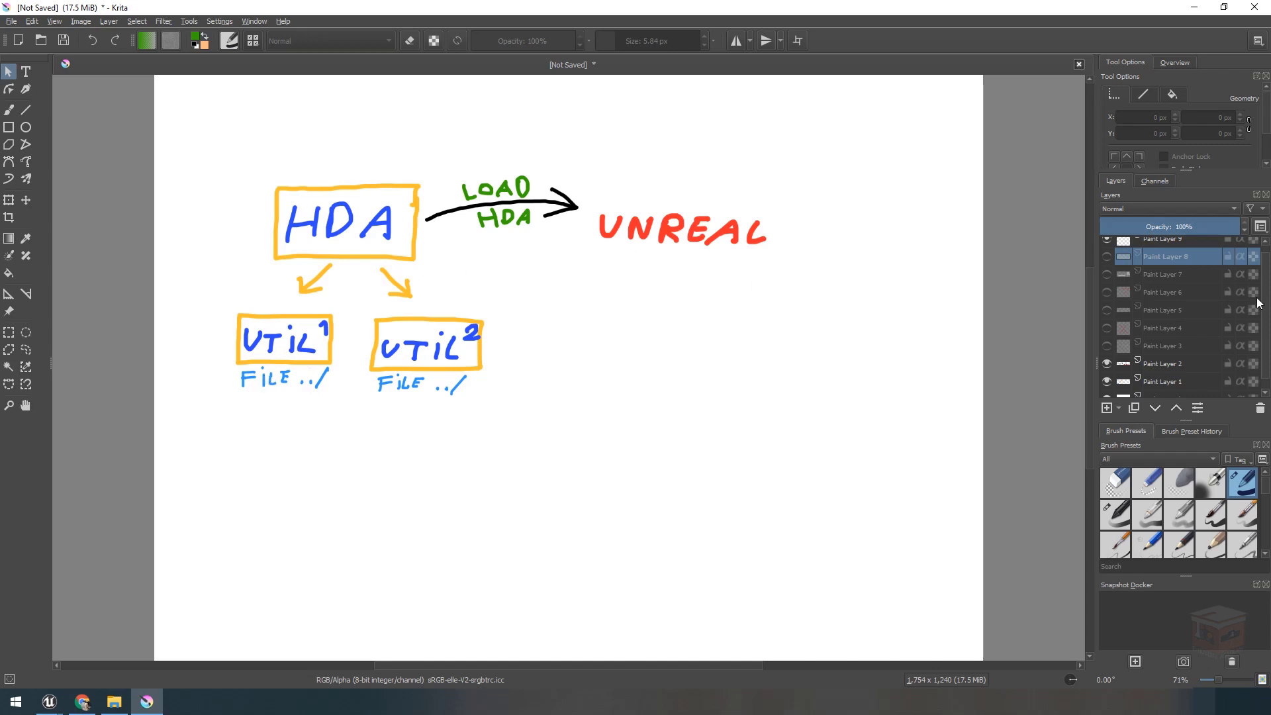
{"action": "left_click", "coordinate": [1106, 346]}
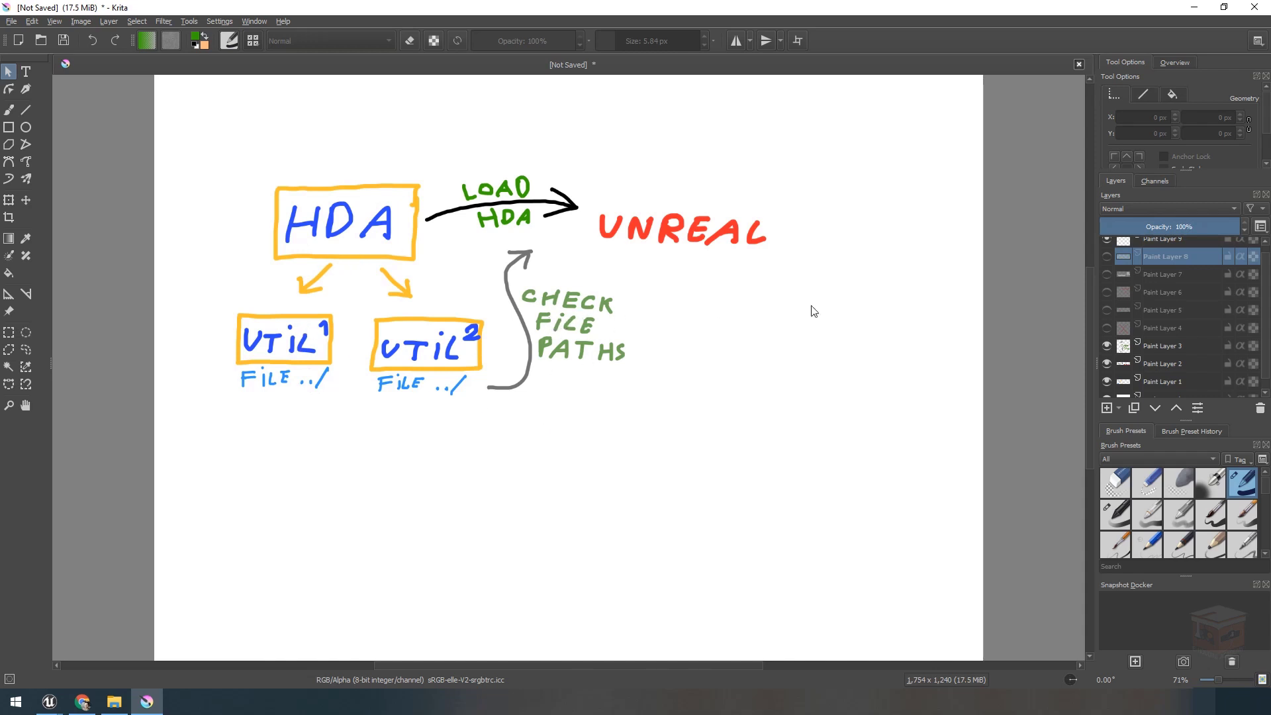
{"action": "left_click", "coordinate": [1106, 309]}
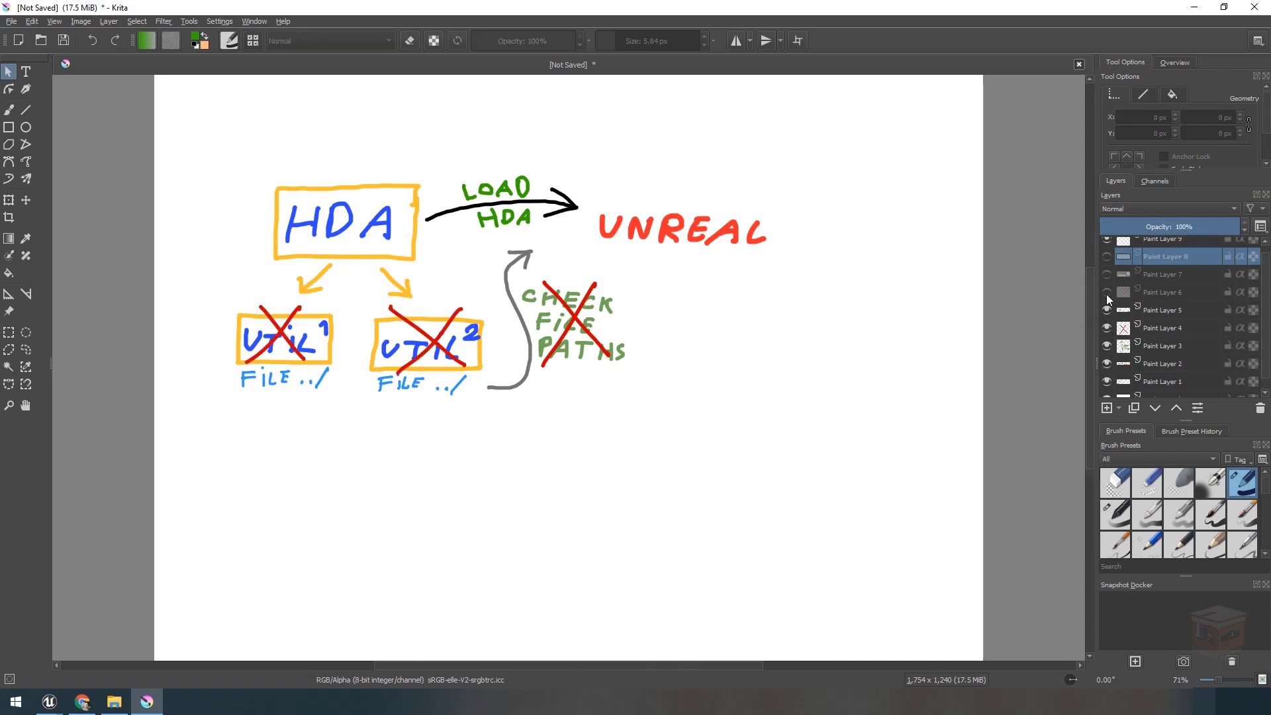
{"action": "left_click", "coordinate": [1106, 292]}
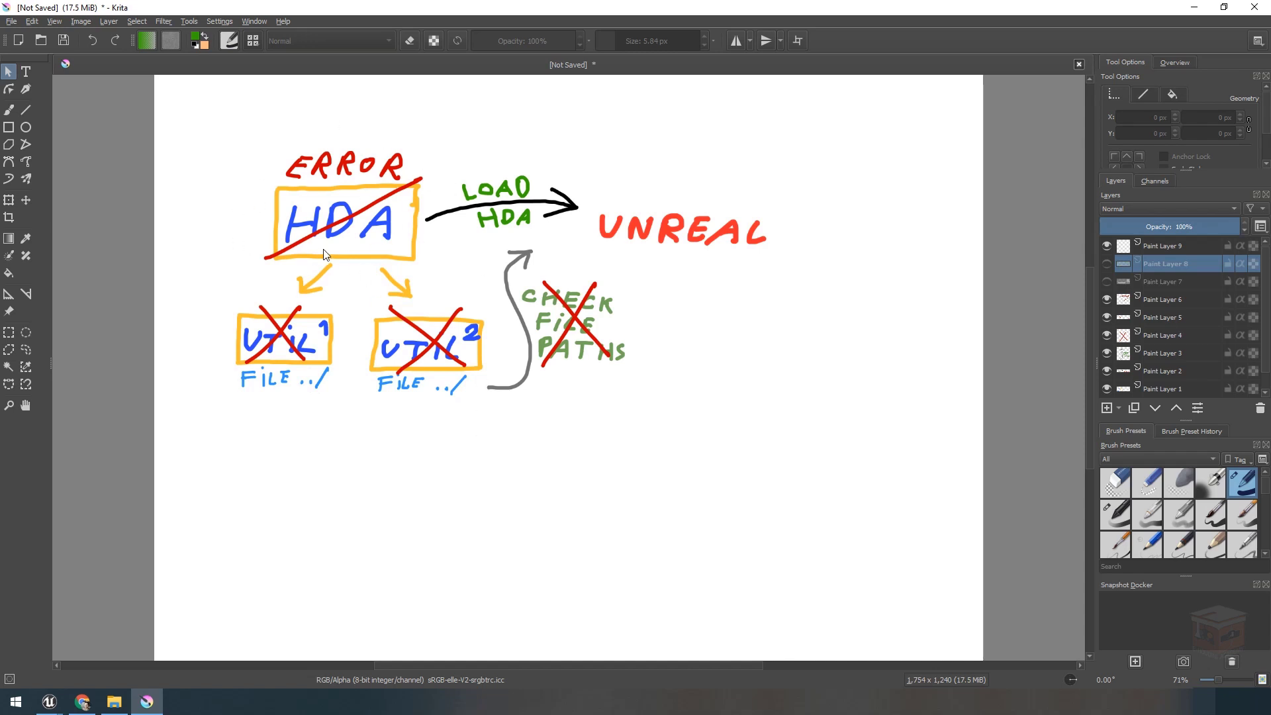
Hide Paint Layers 6 and 5 of the diagram and show Paint Layers 7 and 8 instead.
{"action": "left_click", "coordinate": [1107, 281]}
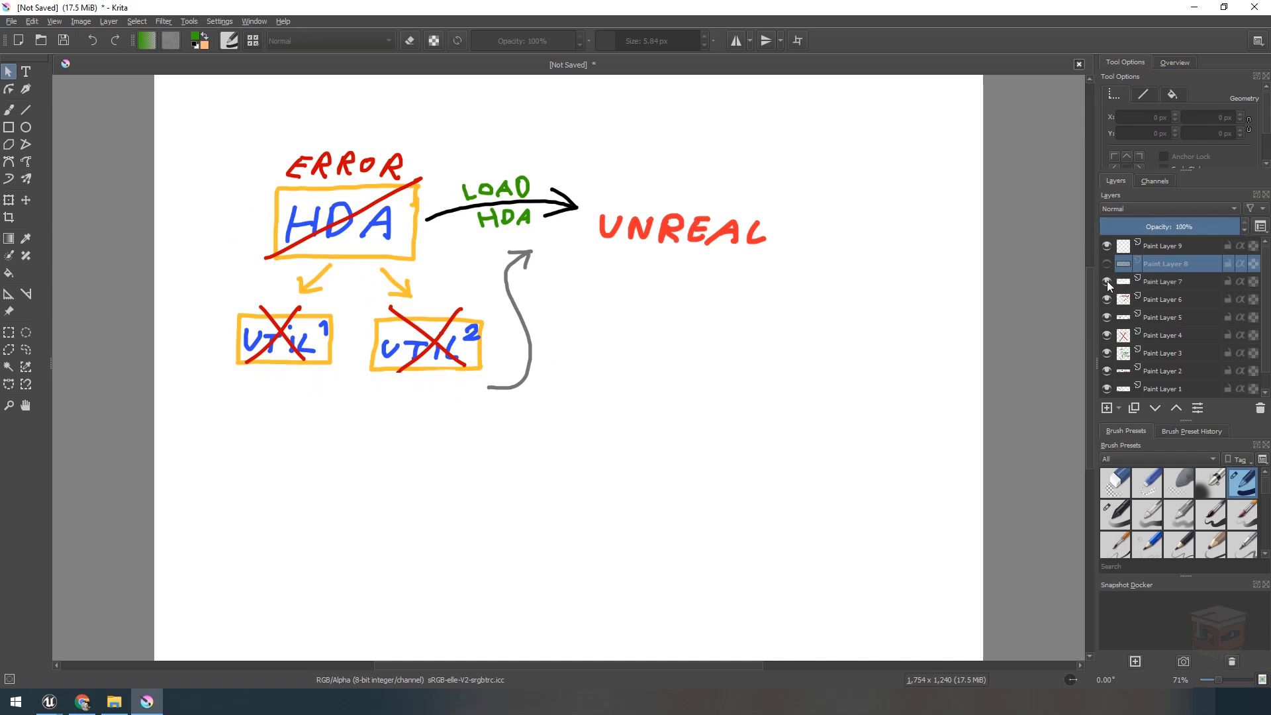
{"action": "left_click", "coordinate": [1107, 299]}
{"action": "left_click", "coordinate": [1107, 317]}
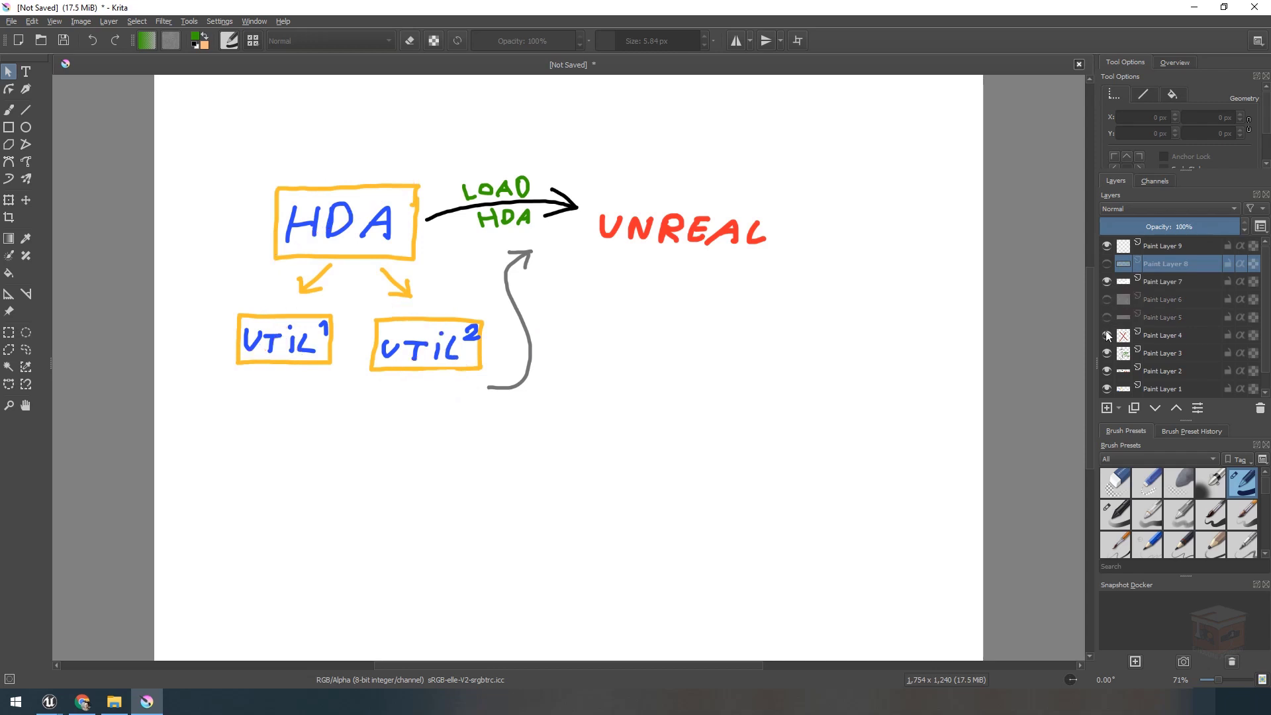
{"action": "left_click", "coordinate": [1108, 263]}
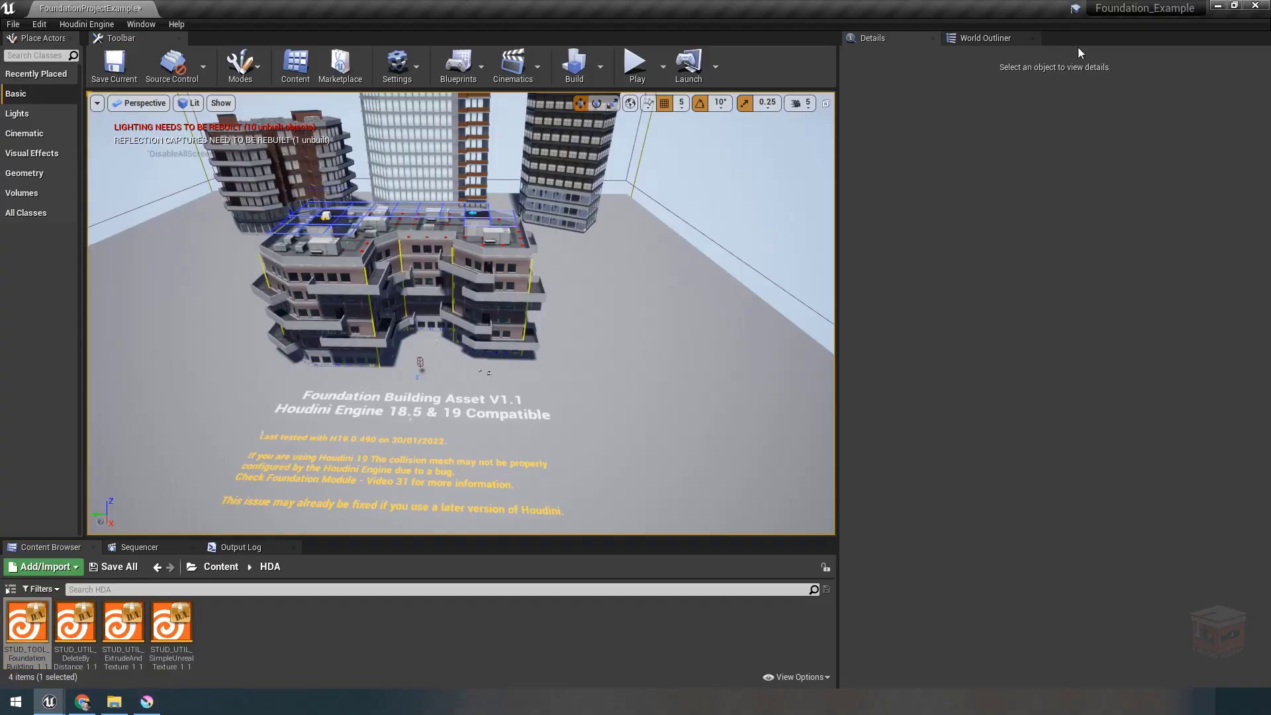
Switch to Unreal Editor and examine the full Otl Search Path in the Houdini Engine plugin settings.
{"action": "left_click", "coordinate": [1195, 8]}
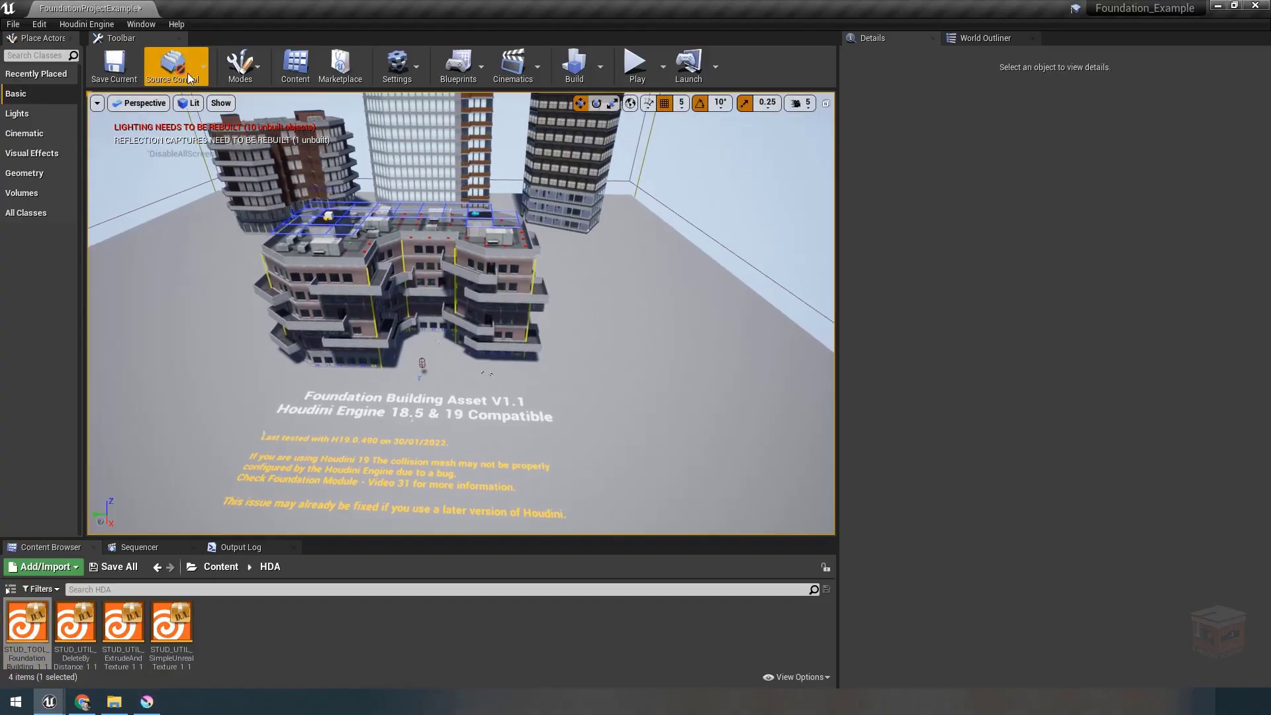
{"action": "left_click", "coordinate": [73, 25]}
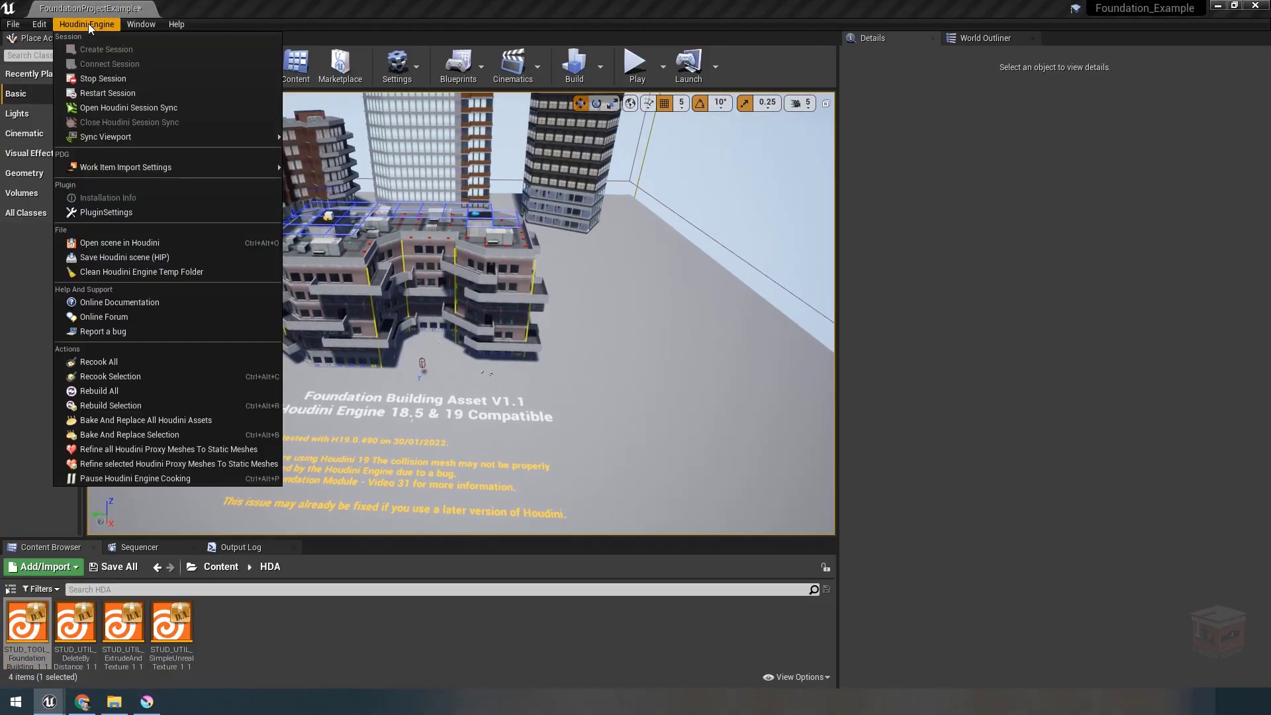
{"action": "left_click", "coordinate": [123, 212]}
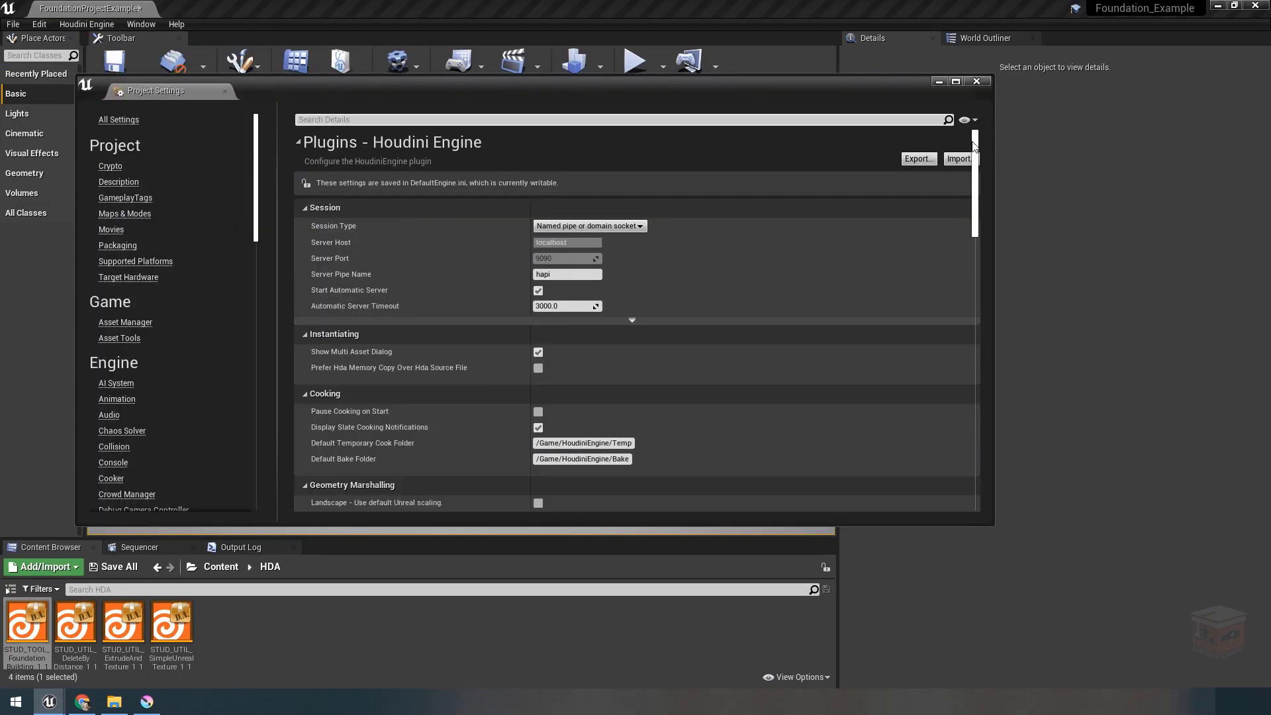
{"action": "left_click_drag", "start_coordinate": [974, 145], "coordinate": [974, 396]}
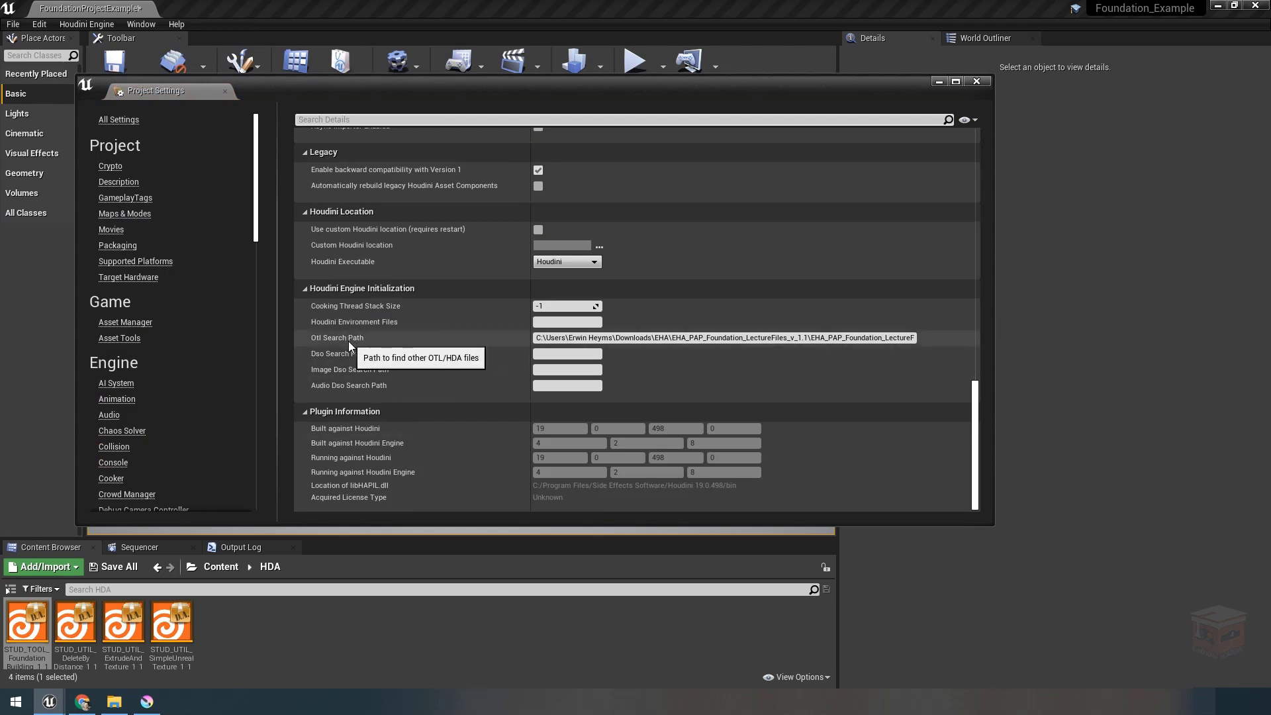
{"action": "left_click", "coordinate": [677, 338]}
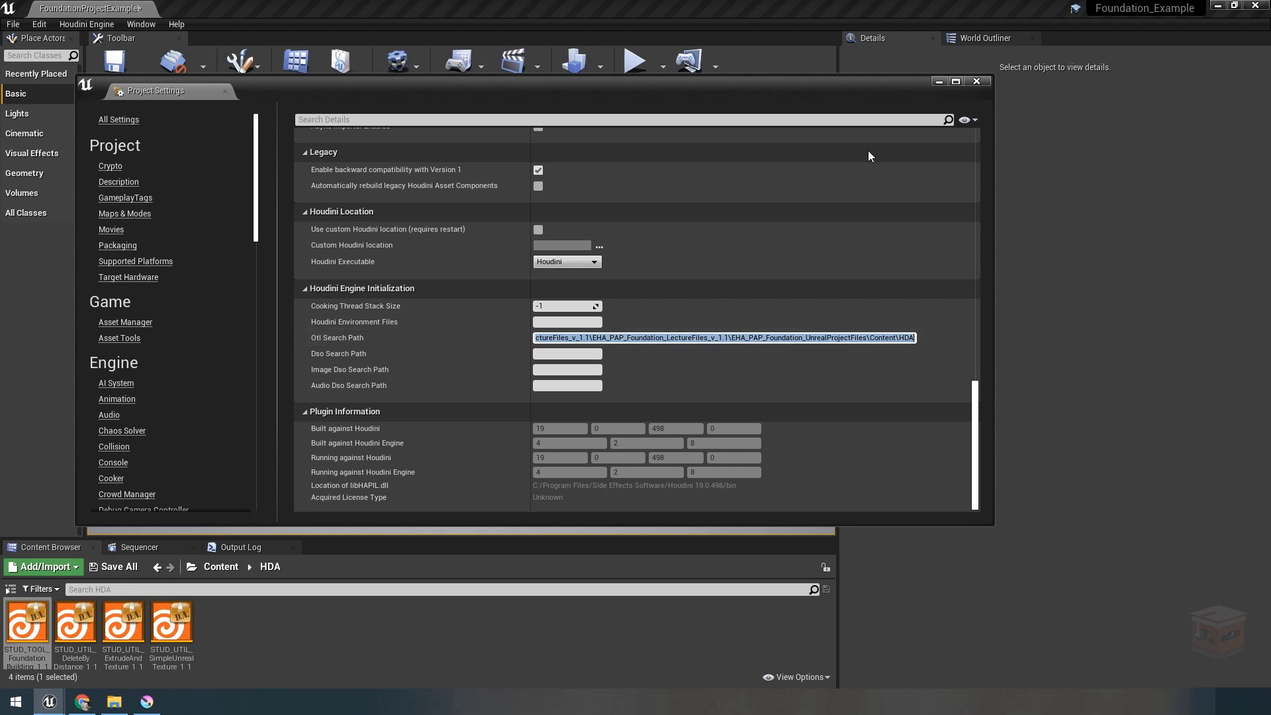
{"action": "left_click", "coordinate": [938, 82]}
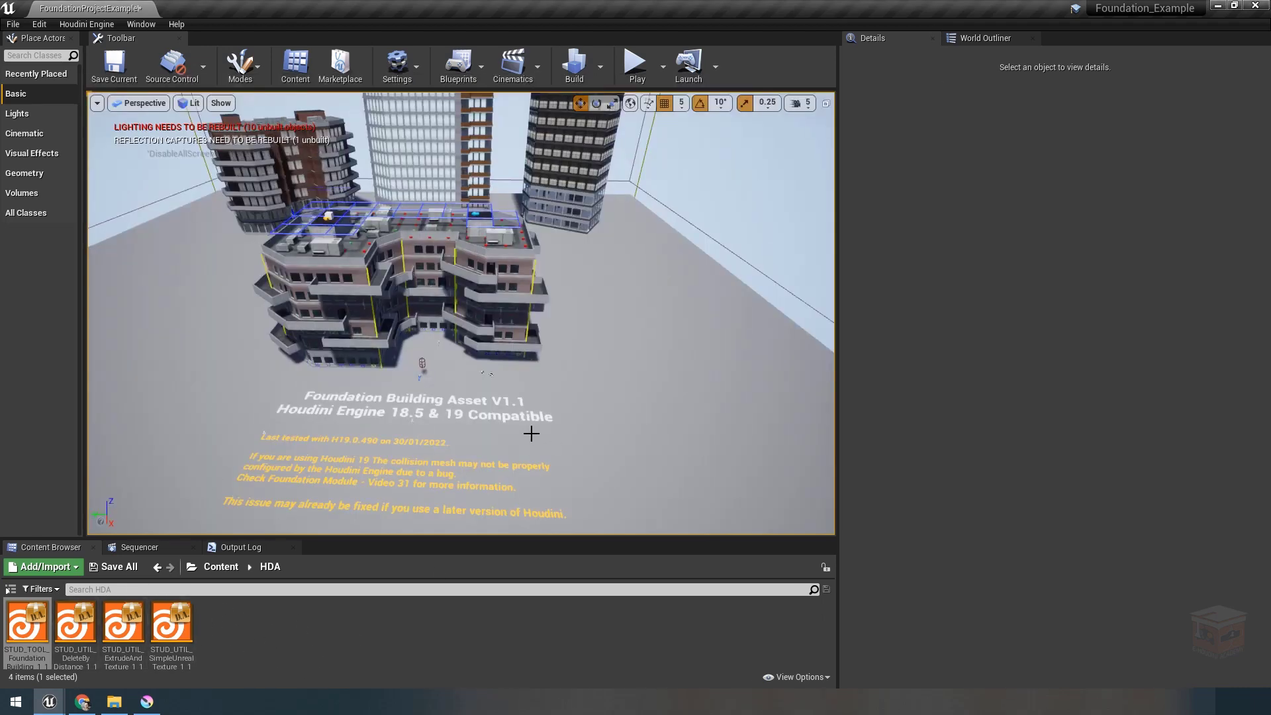
Reveal the ExtrudeAndTexture asset on disk, widen the file name column and inspect the FoundationBuilding hdalc and uasset files.
{"action": "left_click", "coordinate": [418, 643]}
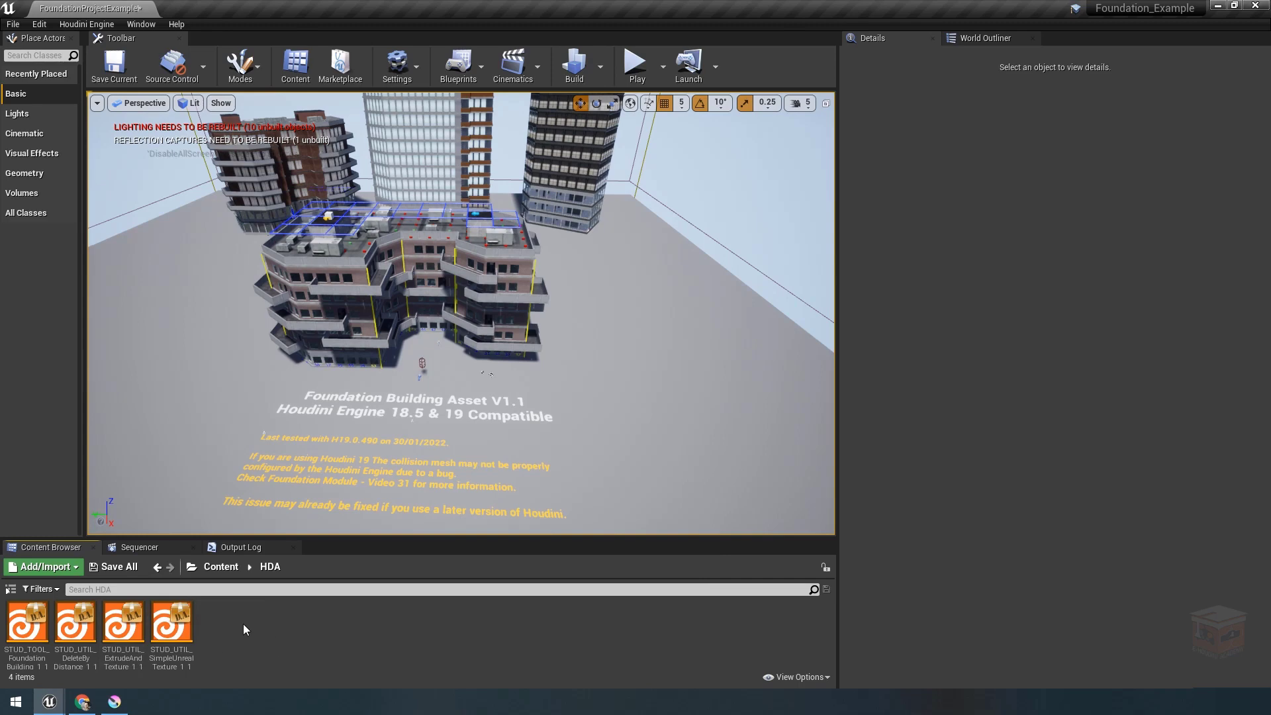
{"action": "right_click", "coordinate": [133, 620]}
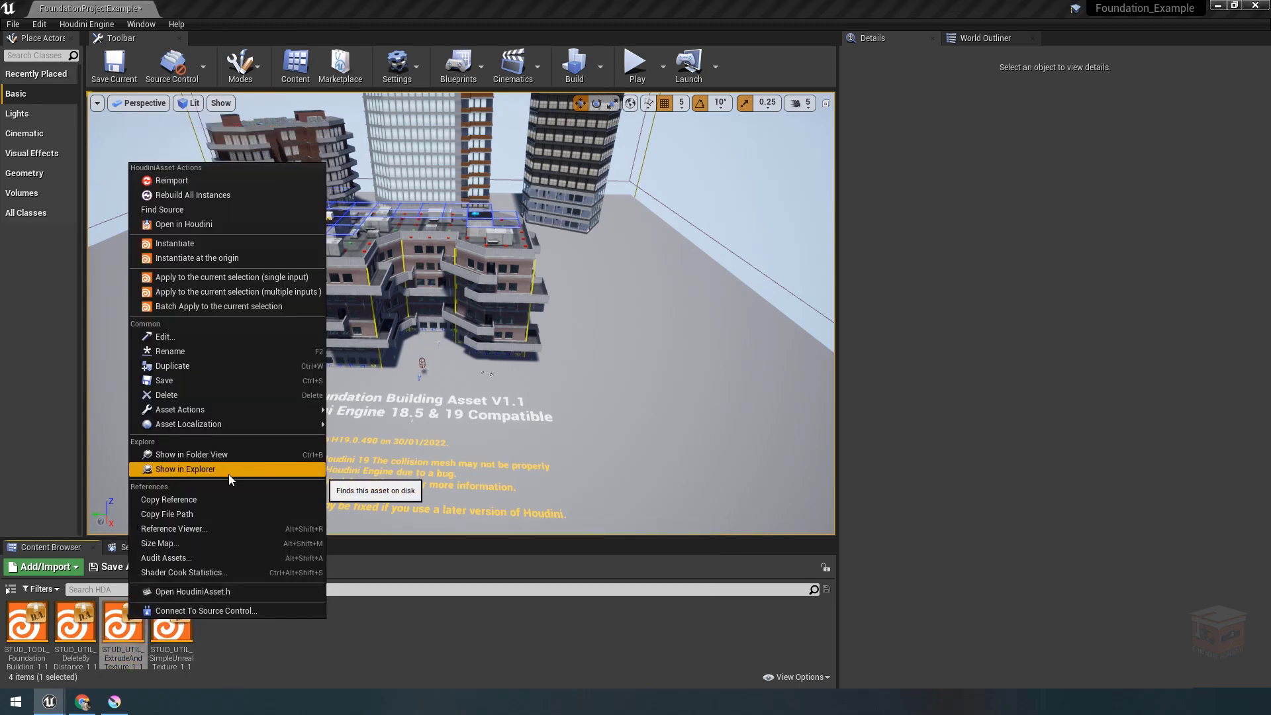
{"action": "left_click", "coordinate": [229, 471]}
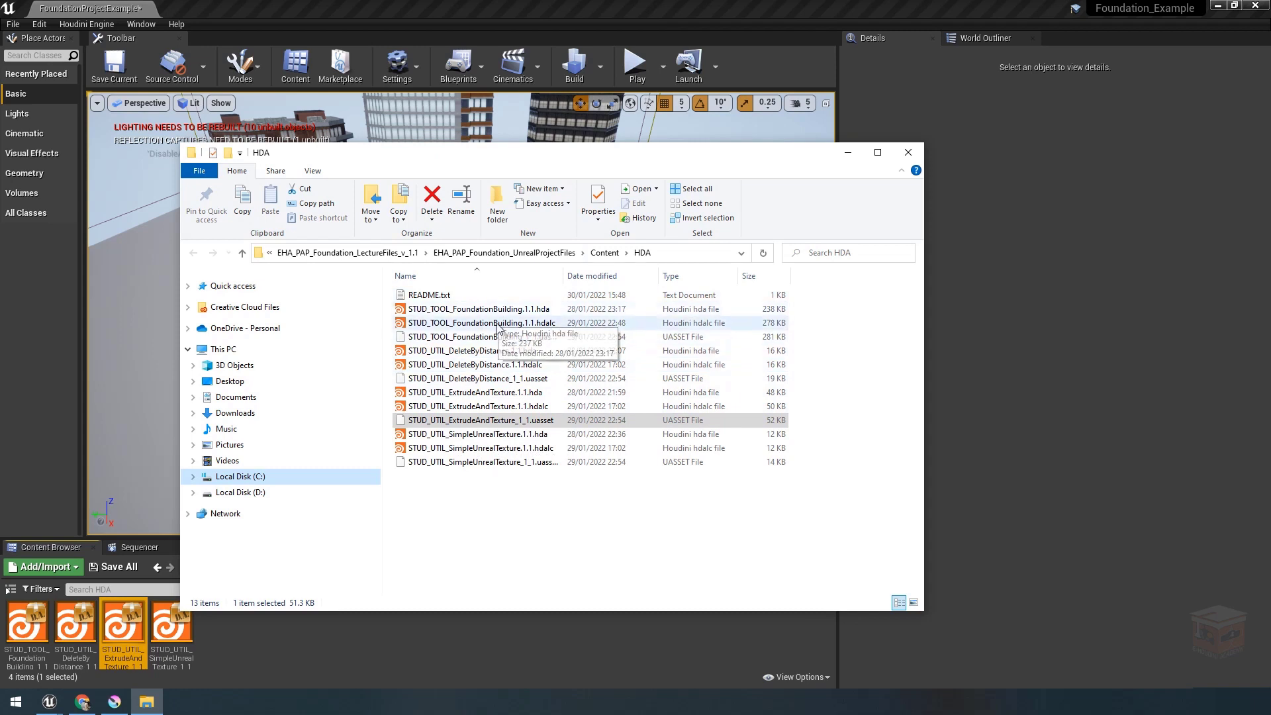
{"action": "left_click_drag", "start_coordinate": [566, 276], "coordinate": [644, 276]}
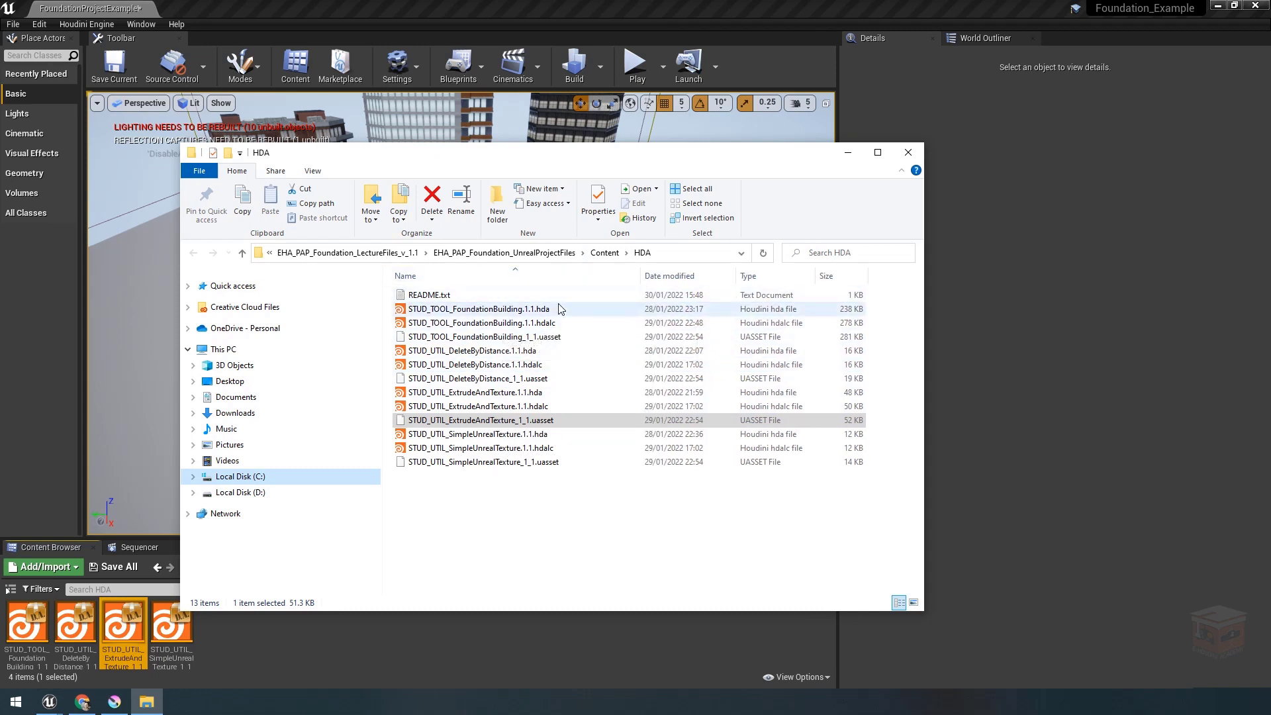
{"action": "left_click", "coordinate": [568, 323]}
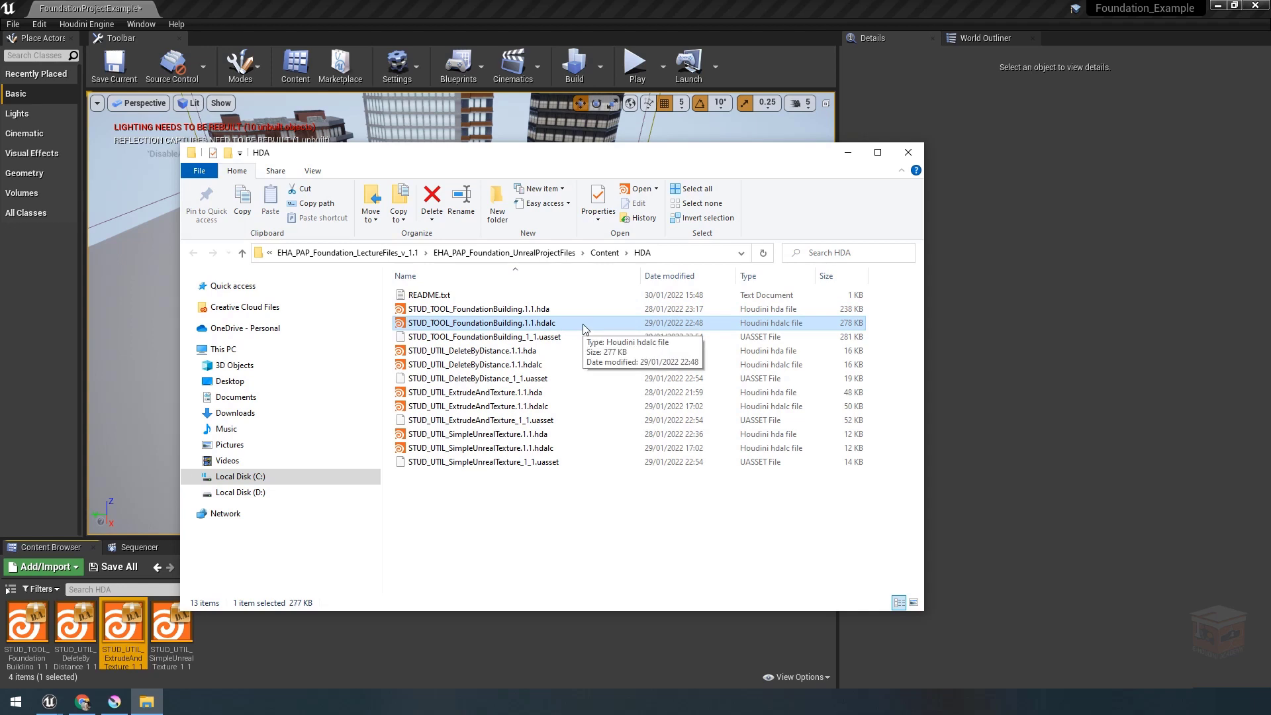
{"action": "left_click", "coordinate": [557, 339]}
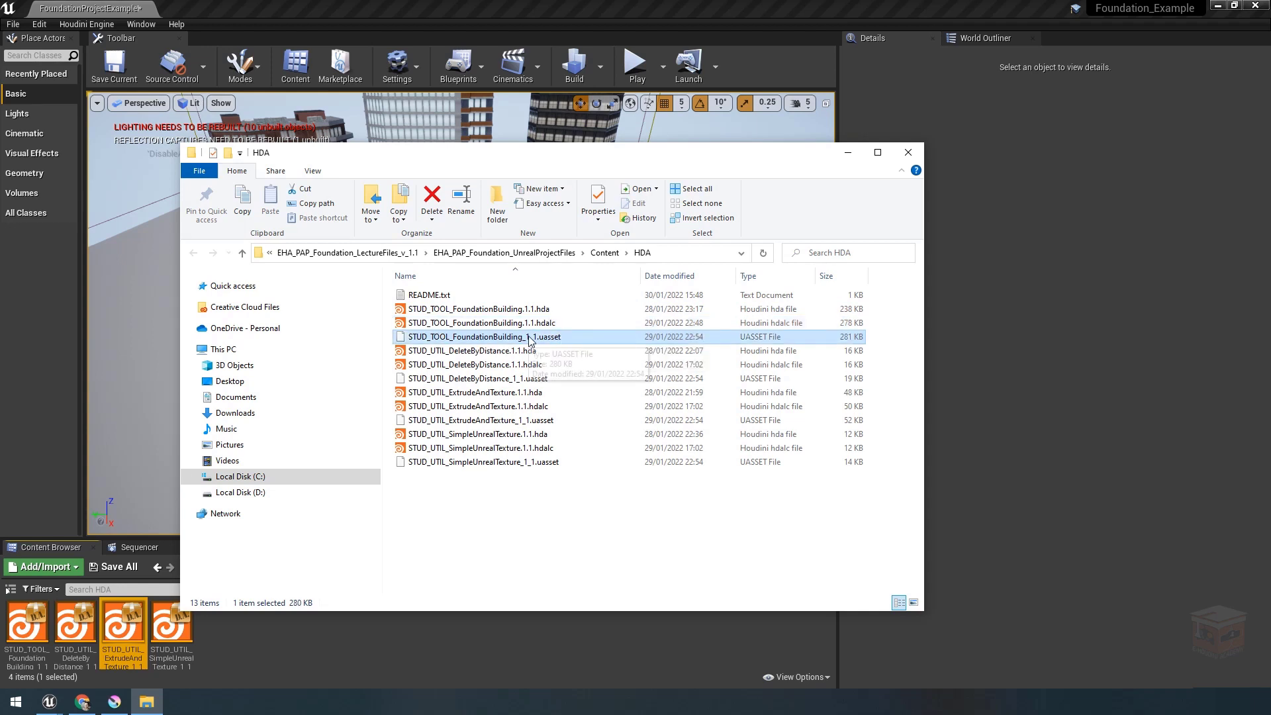
{"action": "left_click_drag", "start_coordinate": [533, 156], "coordinate": [813, 197]}
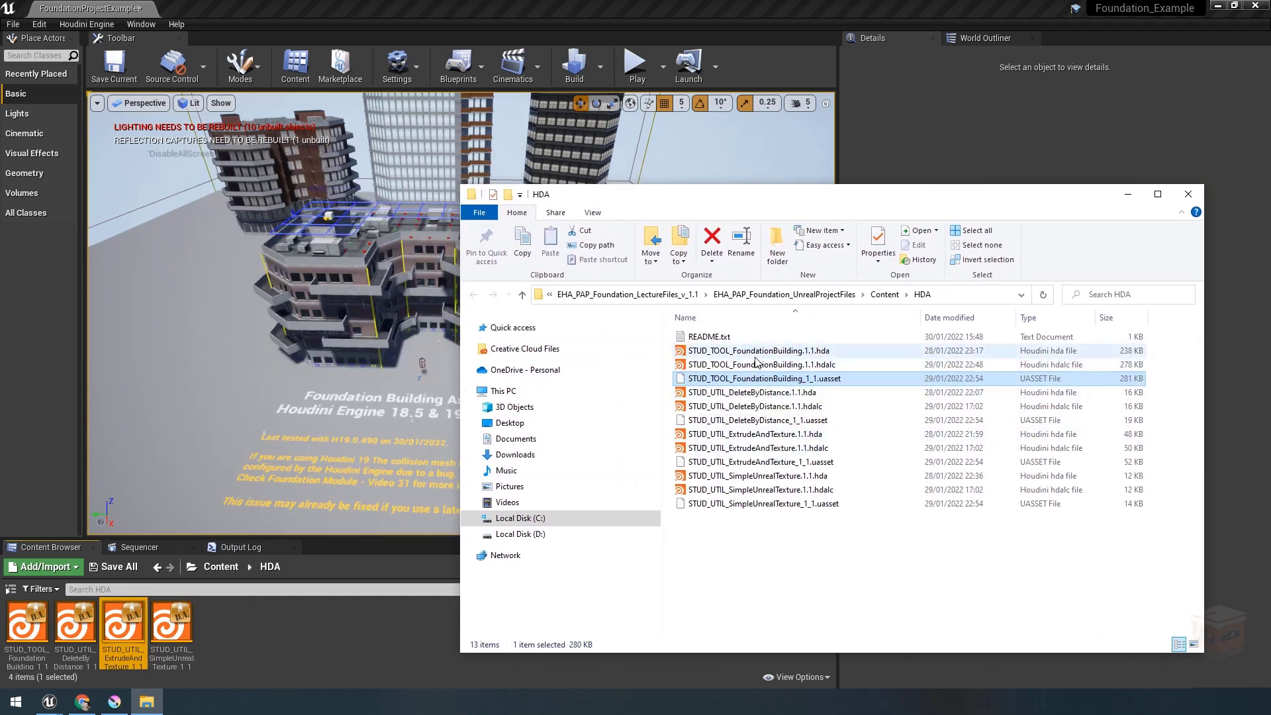
Select the four uasset files for FoundationBuilding, DeleteByDistance, ExtrudeAndTexture and SimpleUnrealTexture in the HDA folder.
{"action": "left_click_drag", "start_coordinate": [755, 351], "coordinate": [786, 361]}
{"action": "left_click", "coordinate": [798, 375]}
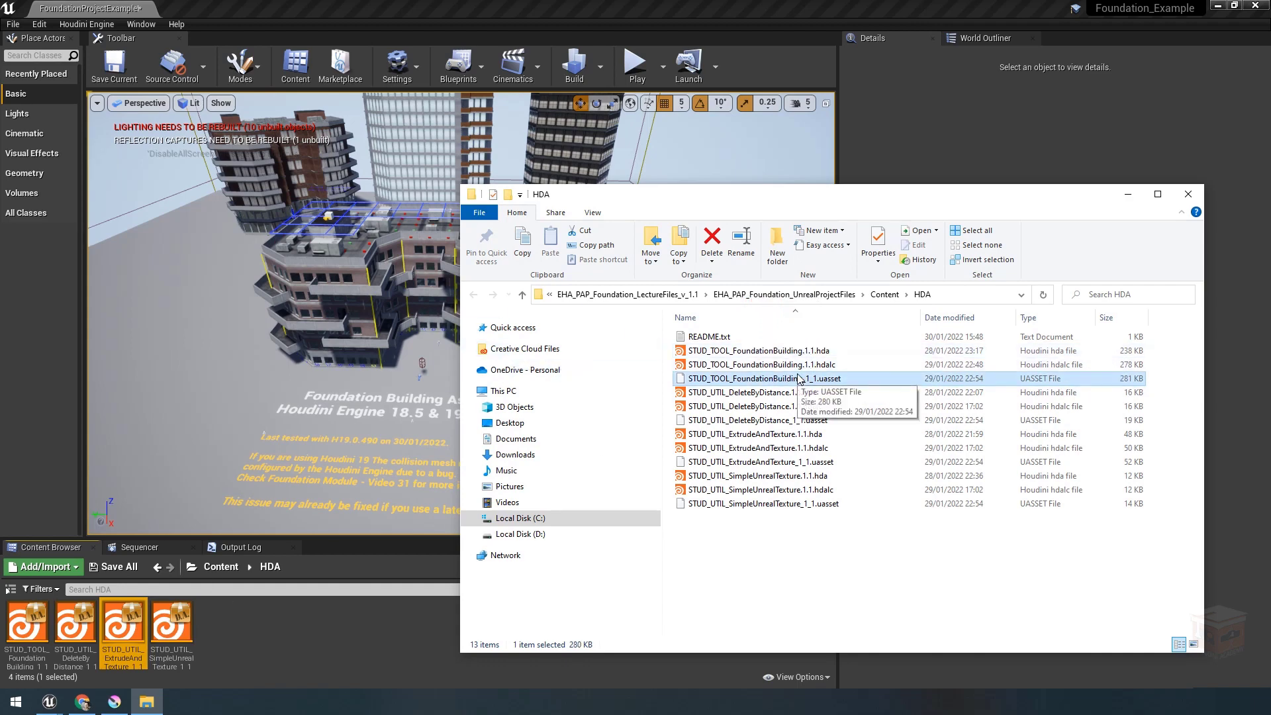
{"action": "left_click_drag", "start_coordinate": [831, 201], "coordinate": [826, 165]}
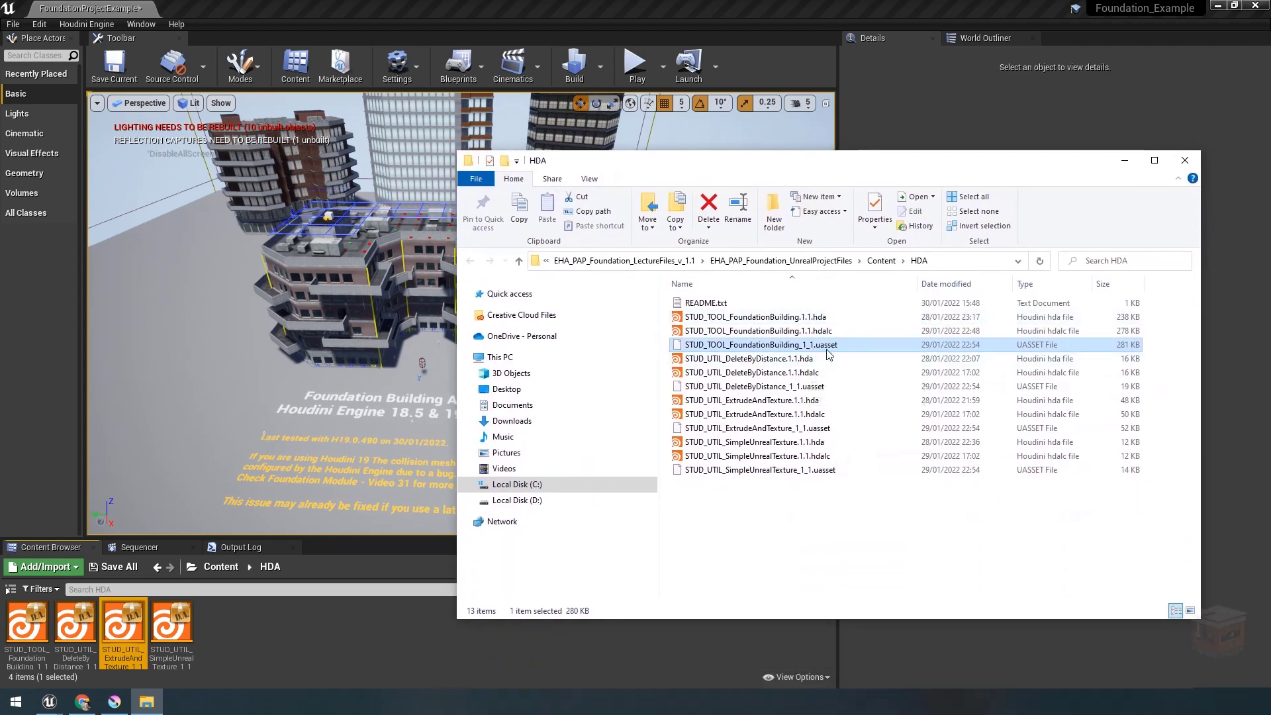
{"action": "left_click", "coordinate": [821, 386], "text": "ctrl"}
{"action": "left_click", "coordinate": [816, 428], "text": "ctrl"}
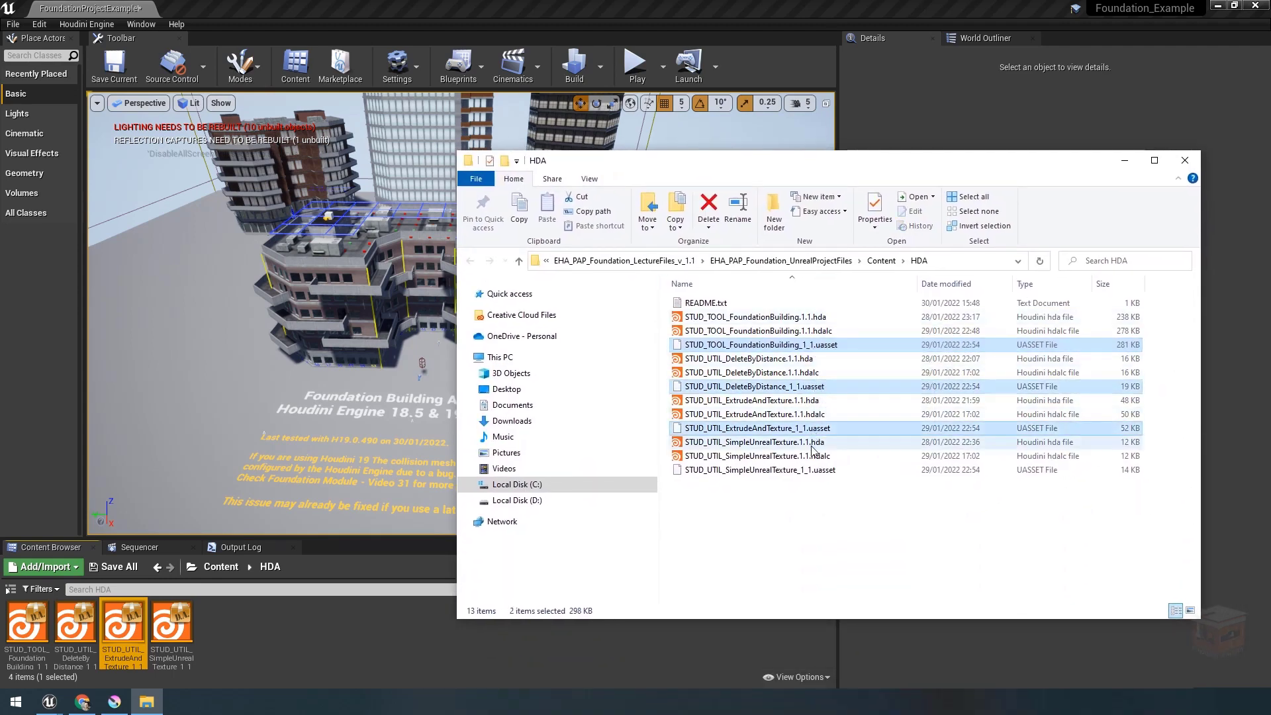
{"action": "left_click", "coordinate": [794, 470], "text": "ctrl"}
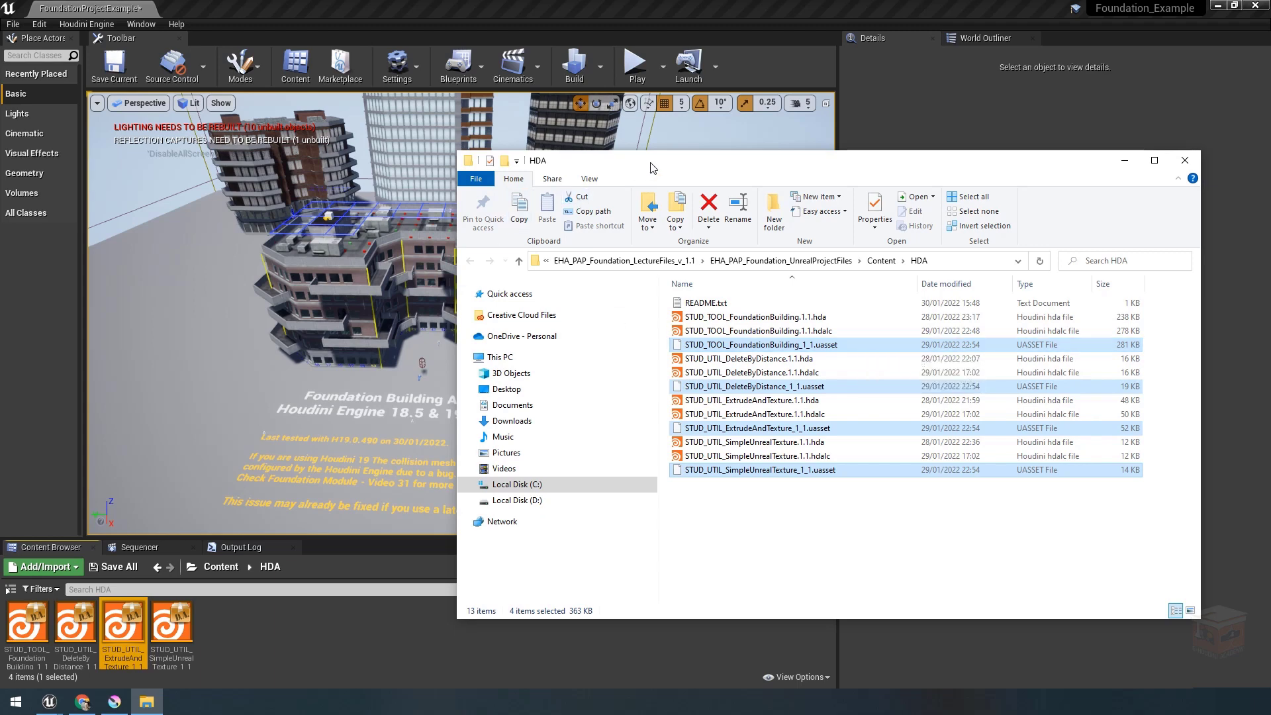
{"action": "left_click_drag", "start_coordinate": [655, 161], "coordinate": [655, 452]}
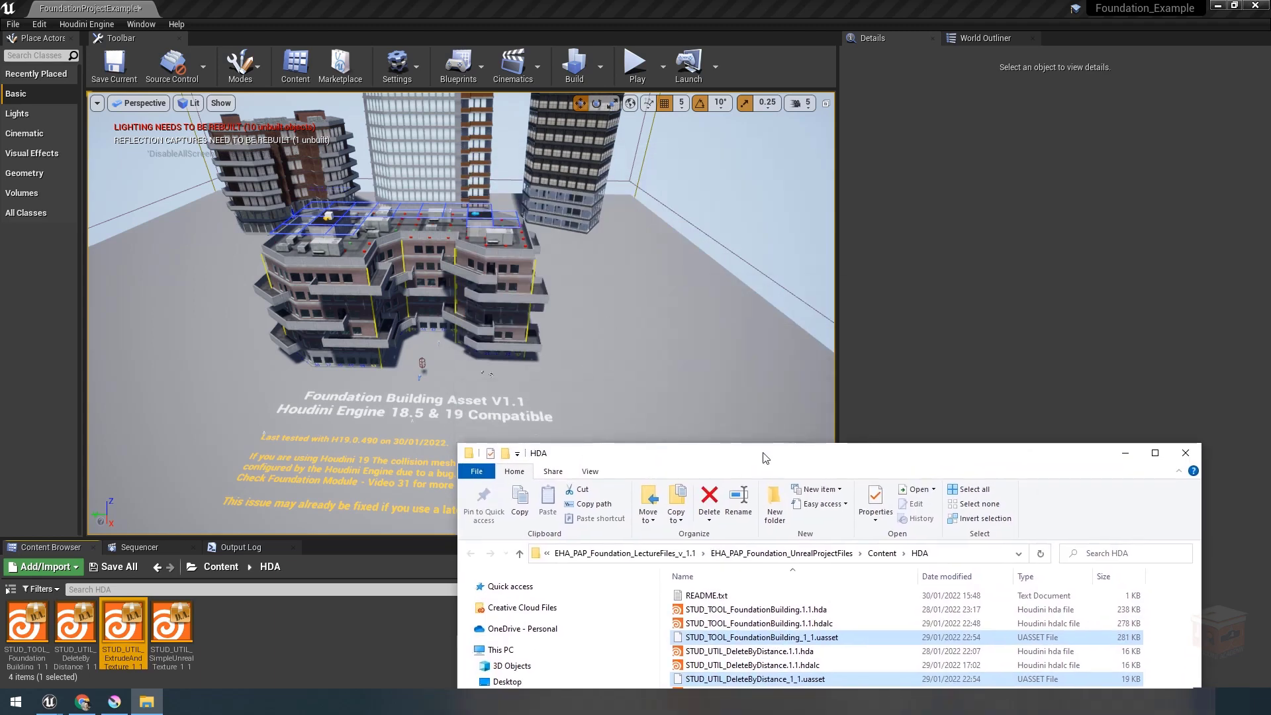
{"action": "left_click_drag", "start_coordinate": [764, 455], "coordinate": [748, 180]}
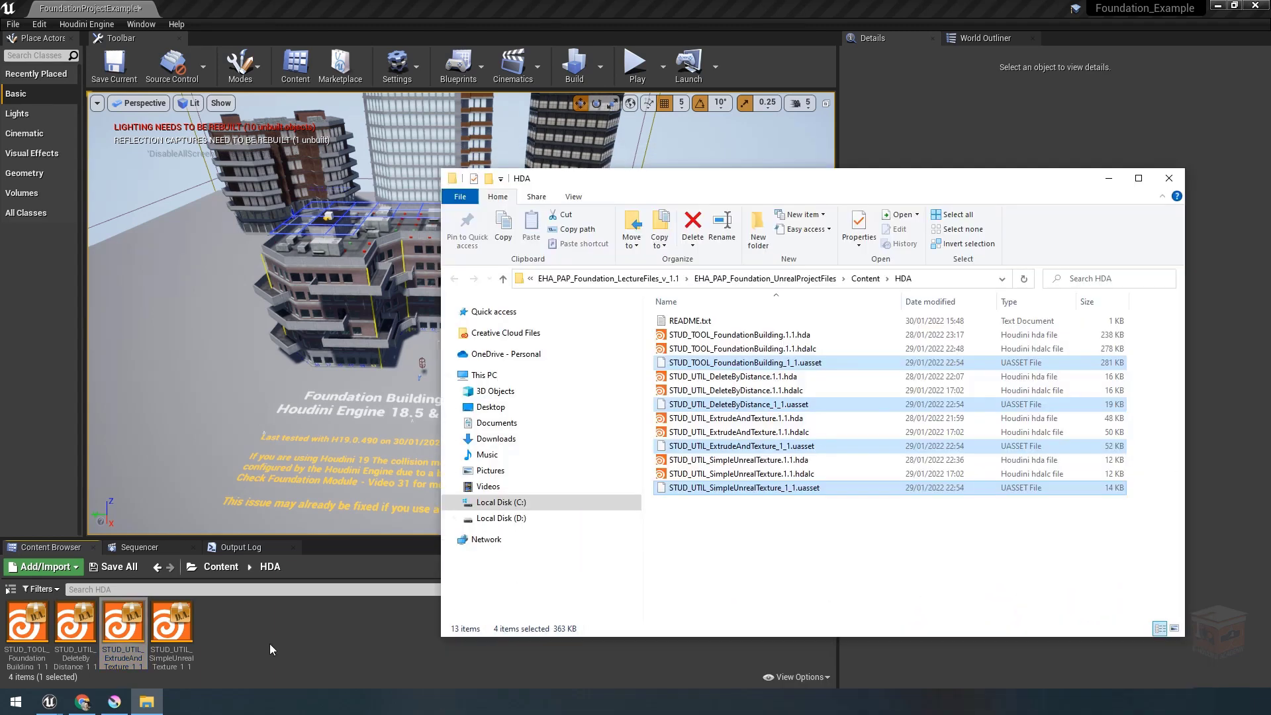
Check the OTL scan path diagram in Krita, then browse the lecture files to the hda folder in EHA_PAP_Foundation_Assignment.
{"action": "left_click", "coordinate": [115, 702]}
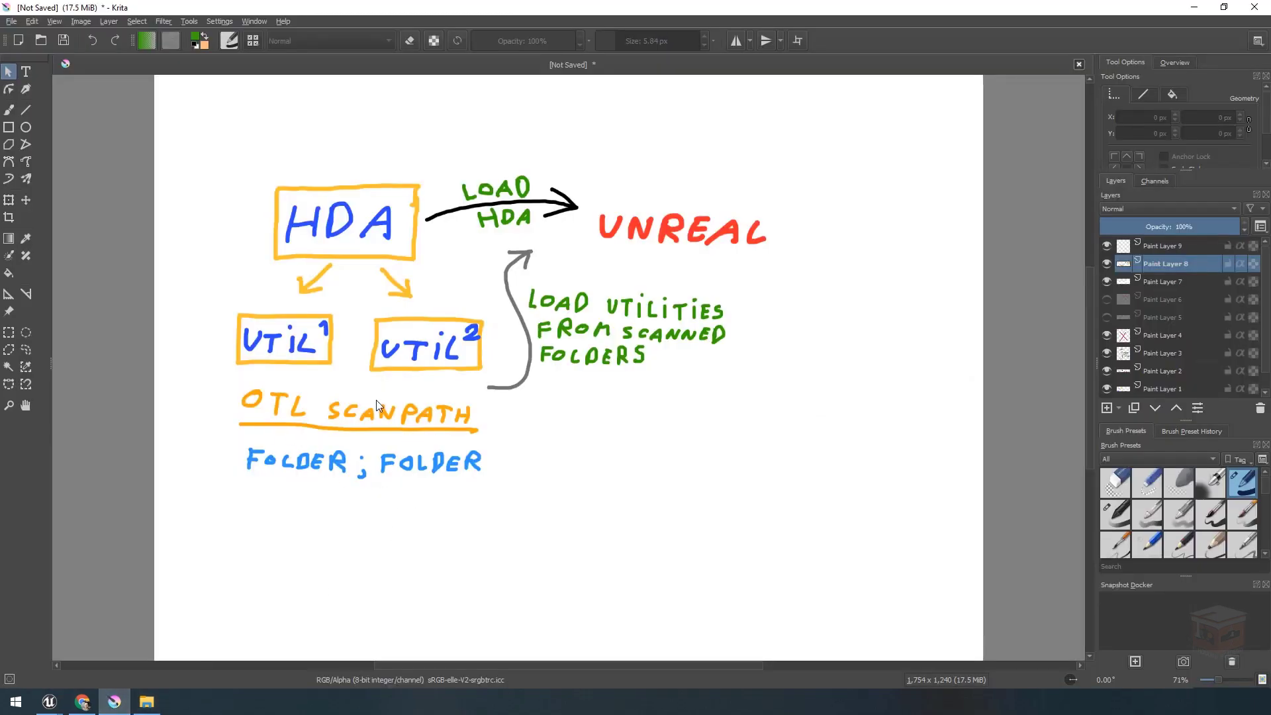
{"action": "left_click", "coordinate": [146, 702]}
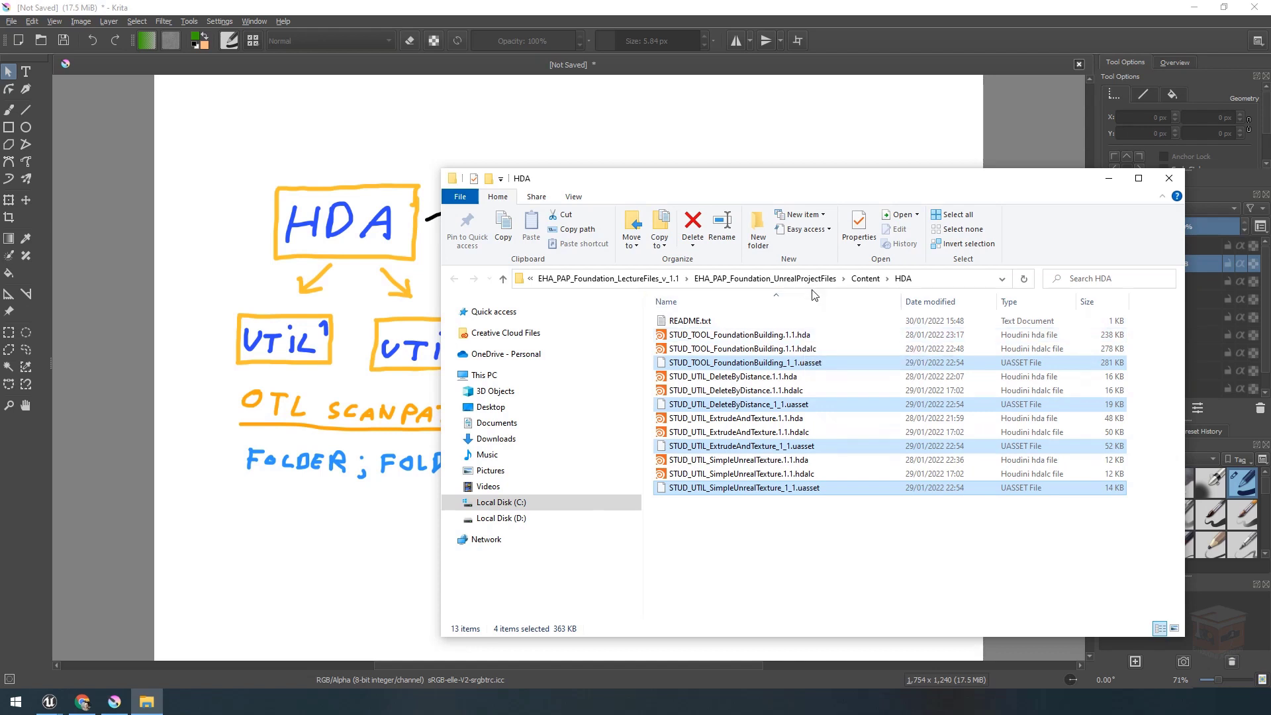
{"action": "left_click", "coordinate": [795, 278]}
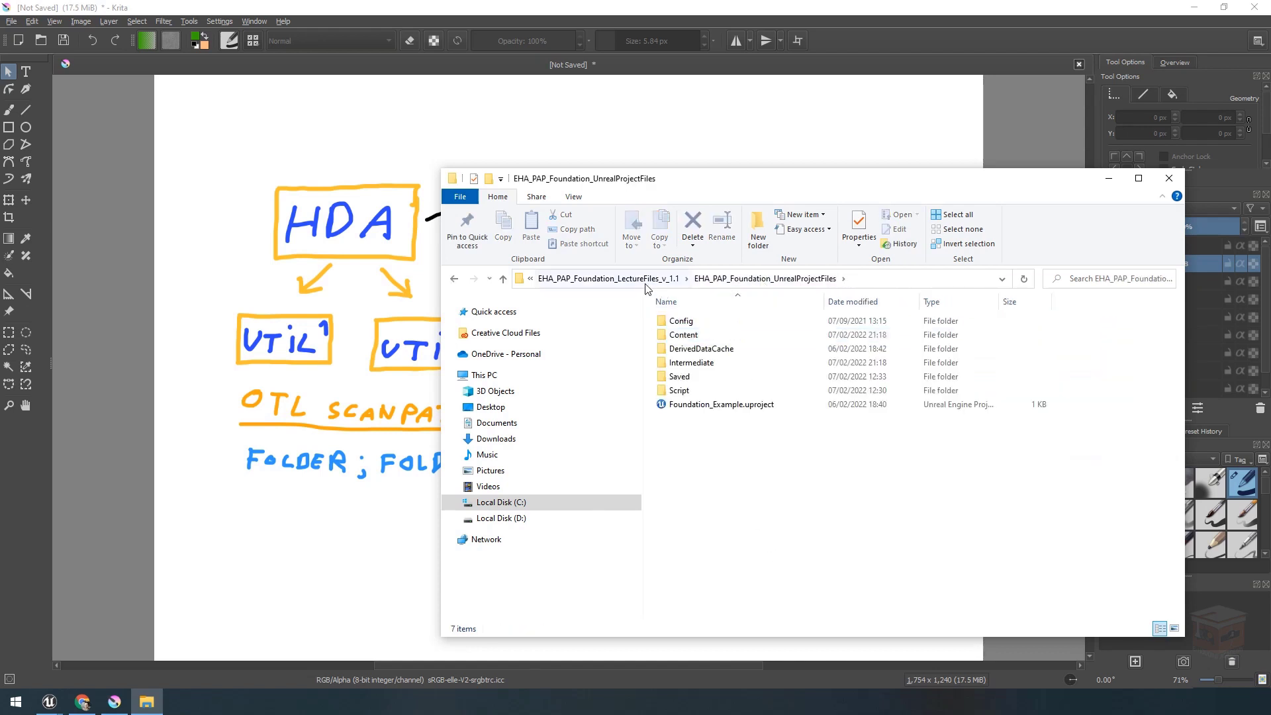
{"action": "left_click", "coordinate": [609, 279]}
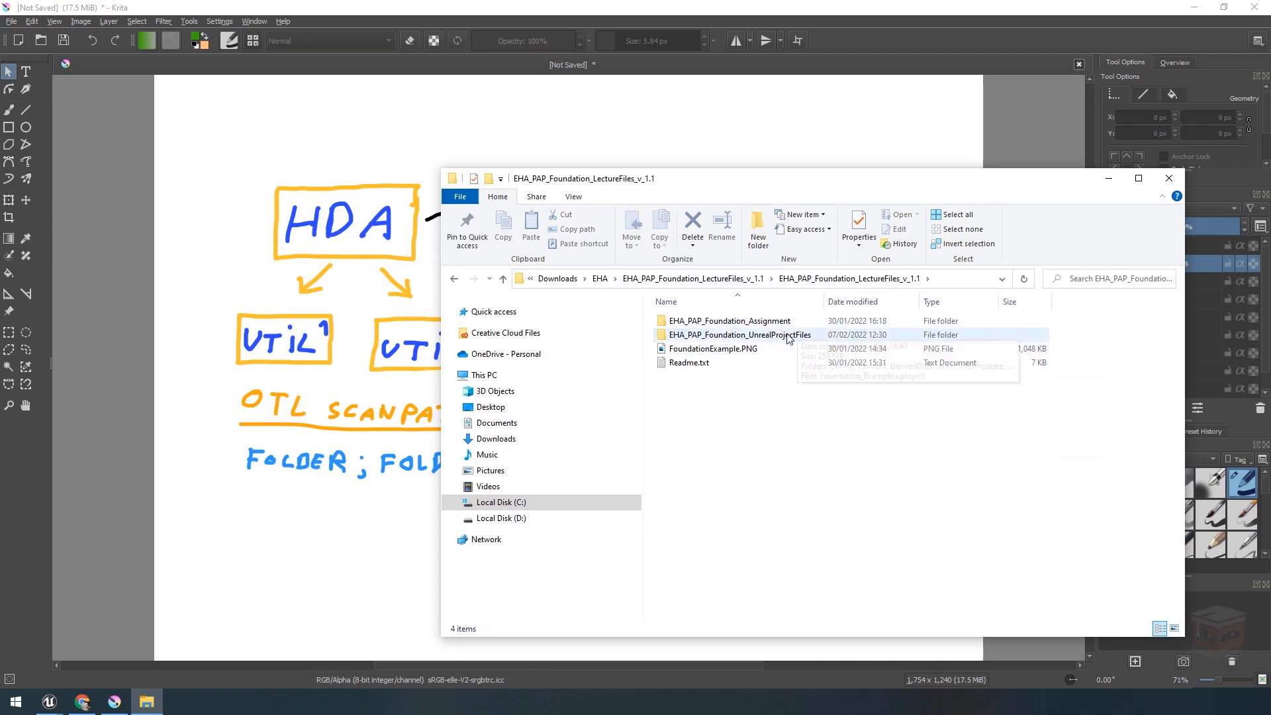
{"action": "double_click", "coordinate": [757, 324]}
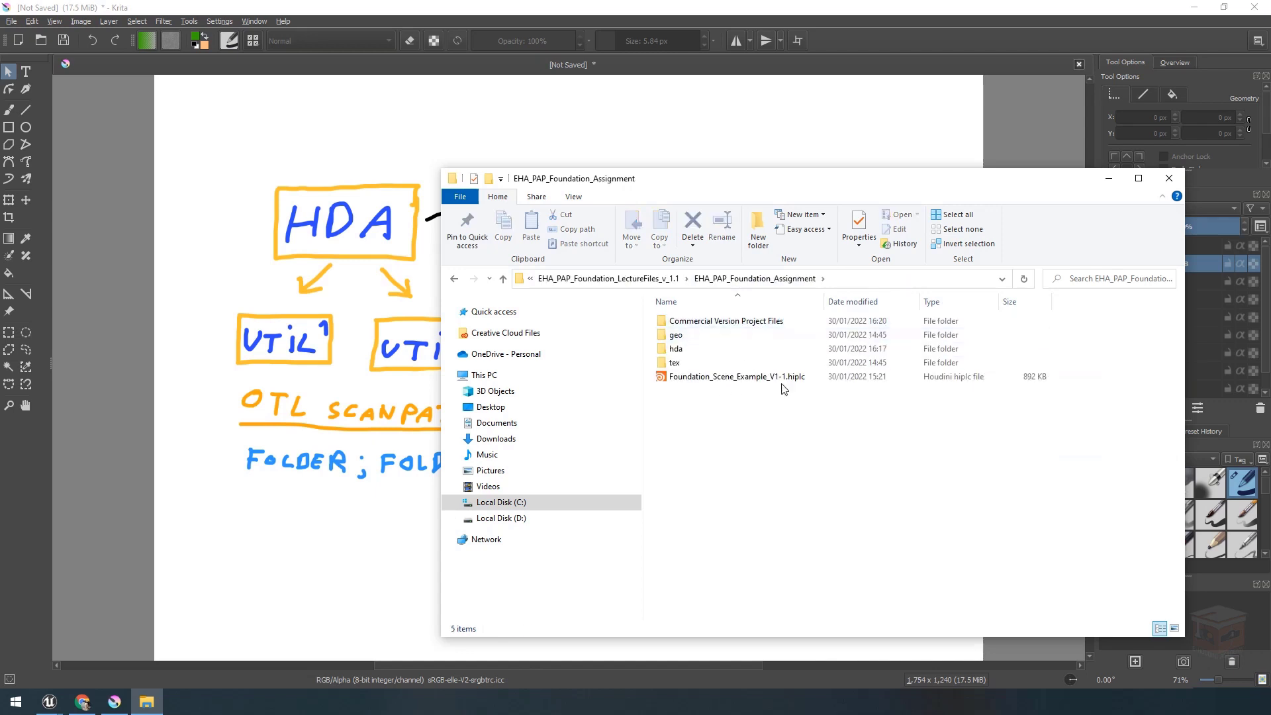
{"action": "double_click", "coordinate": [695, 349]}
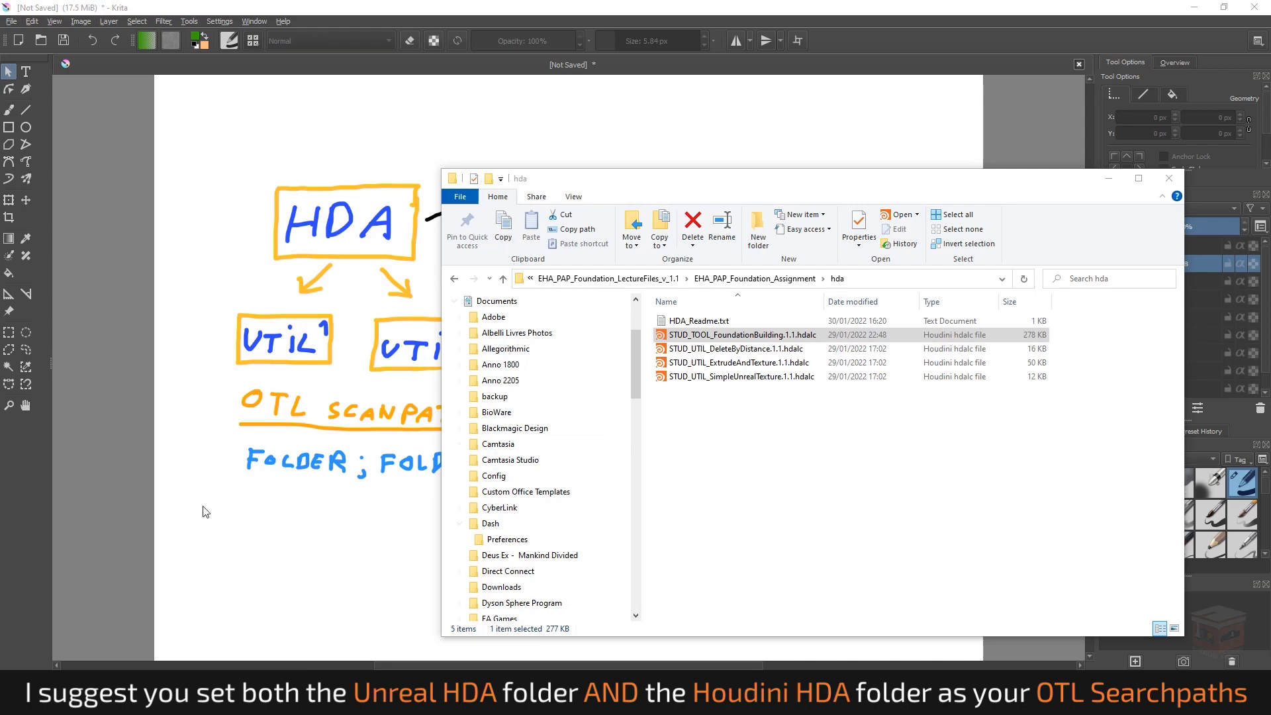
Switch to Unreal Editor and reimport the STUD_TOOL_FoundationBuilding_1_1 asset.
{"action": "left_click", "coordinate": [30, 625]}
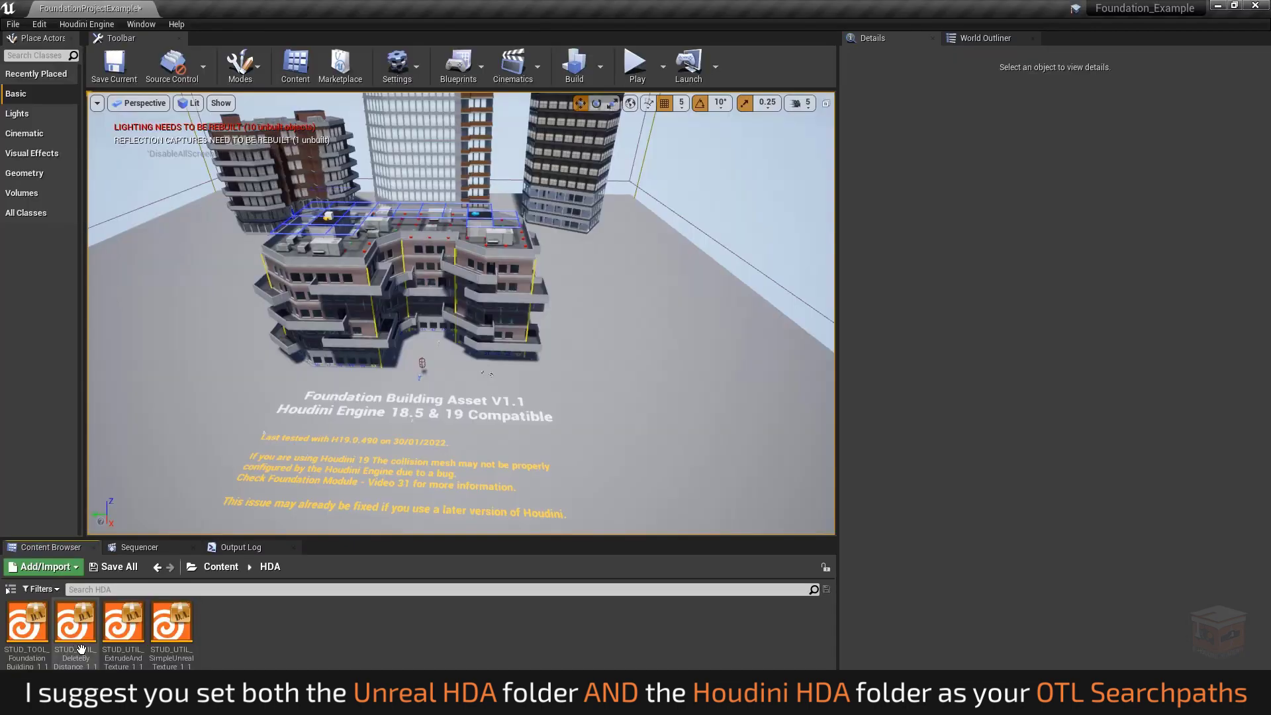
{"action": "left_click", "coordinate": [29, 621]}
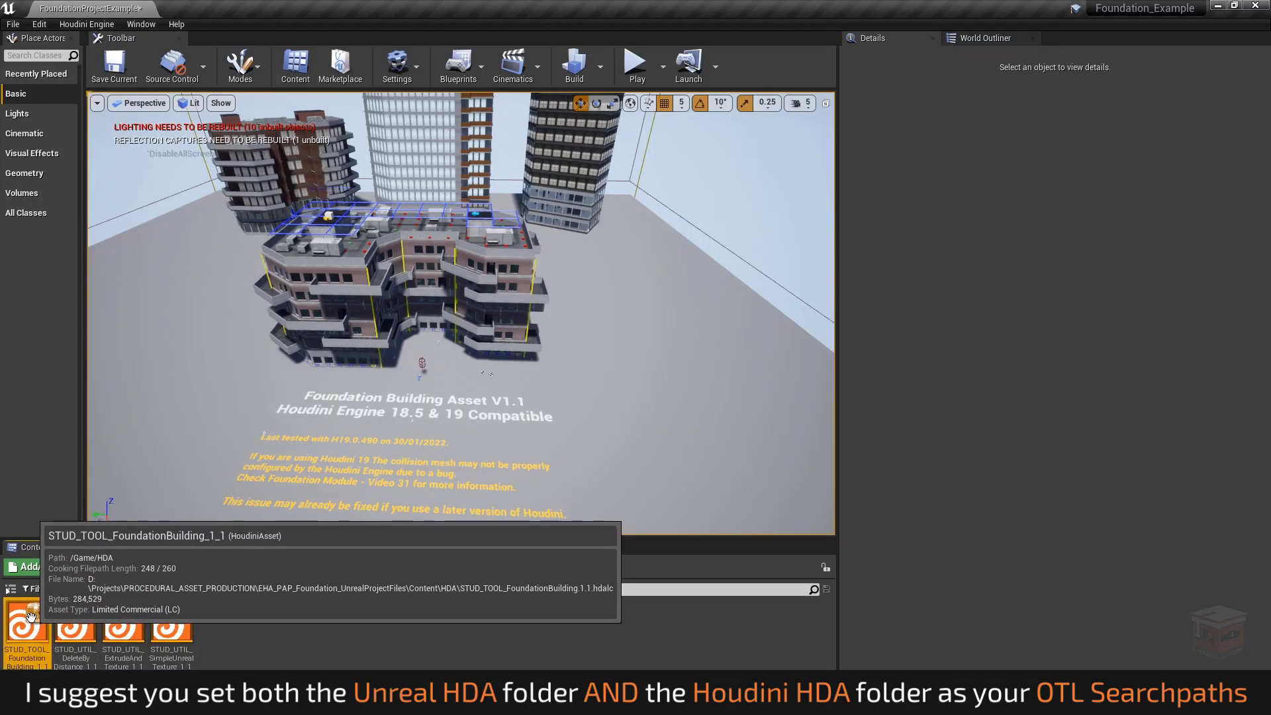
{"action": "right_click", "coordinate": [30, 617]}
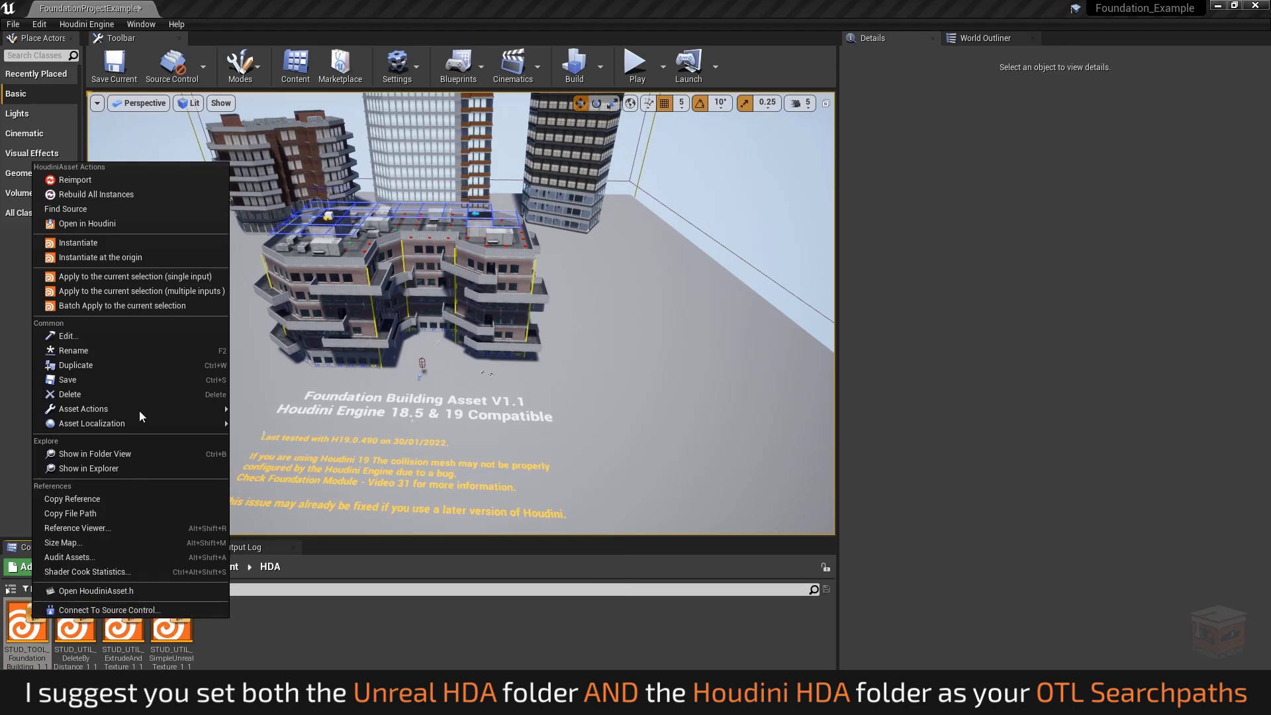
{"action": "left_click", "coordinate": [108, 182]}
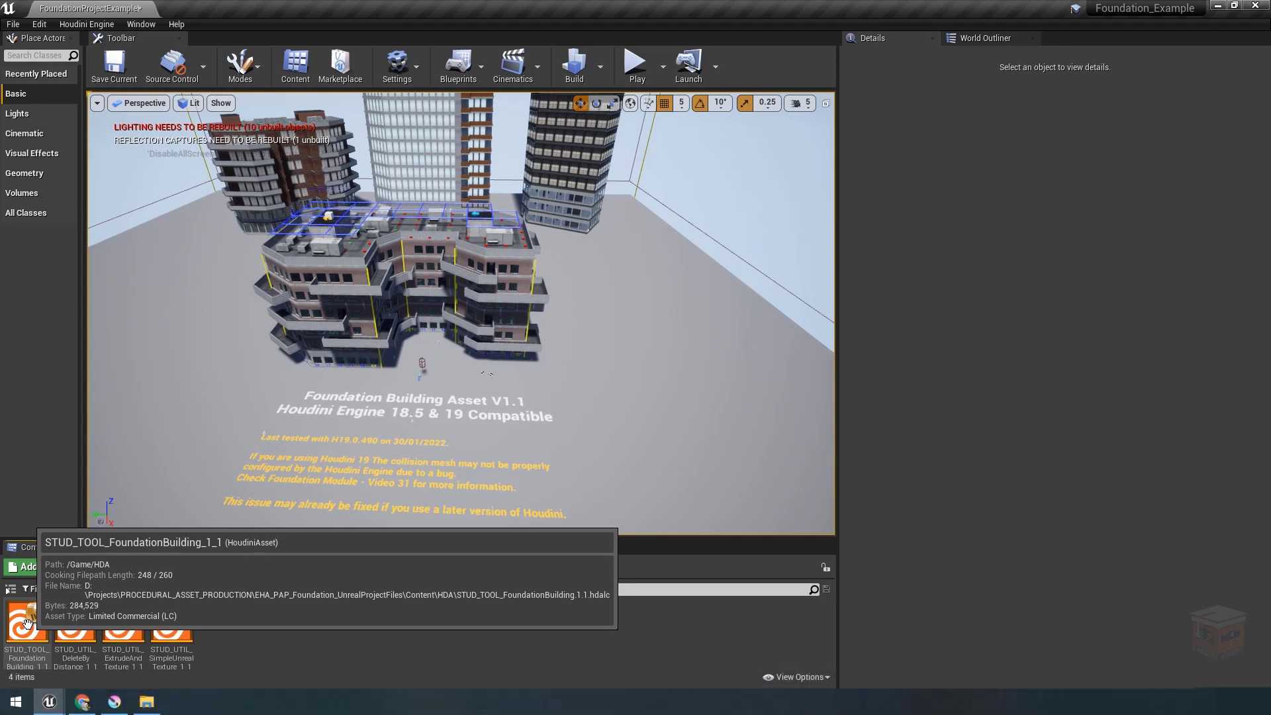
Compare STUD_TOOL_FoundationBuilding.1.1.hdalc in the assignment's hda folder with the source path of the Foundation Building asset in Unreal.
{"action": "left_click", "coordinate": [146, 702]}
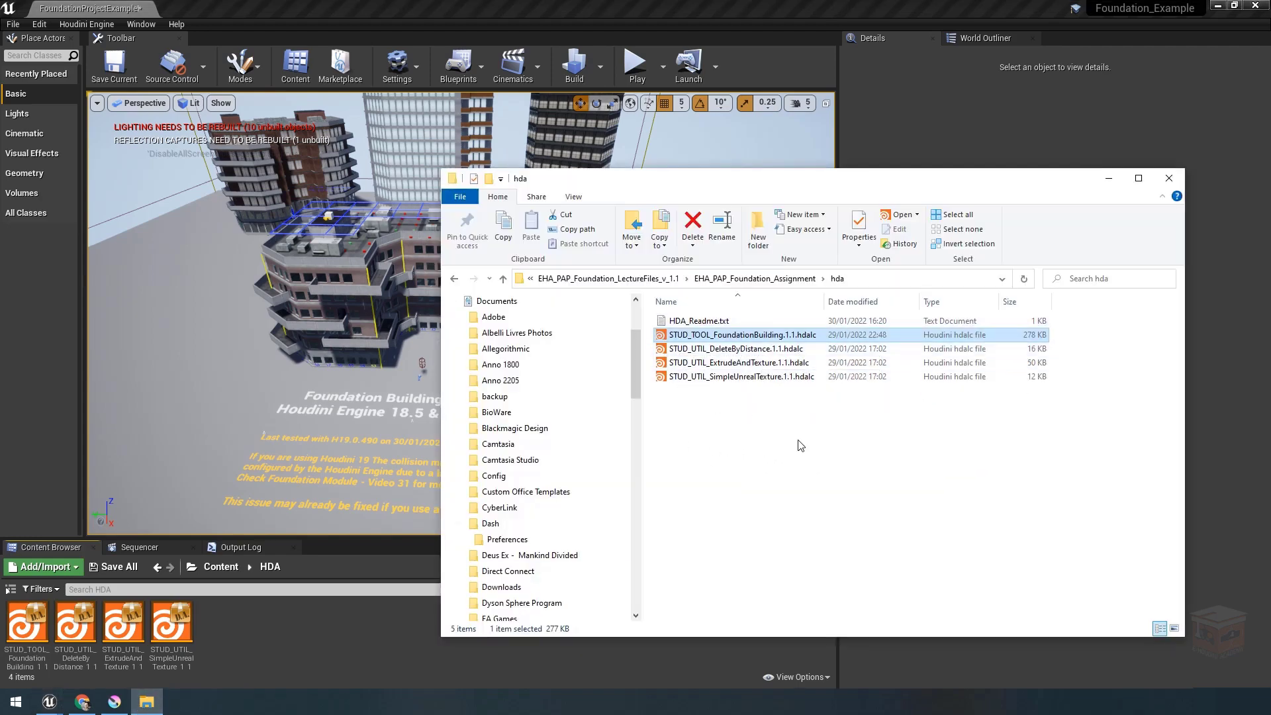
{"action": "left_click_drag", "start_coordinate": [798, 436], "coordinate": [744, 334]}
{"action": "left_click", "coordinate": [837, 450]}
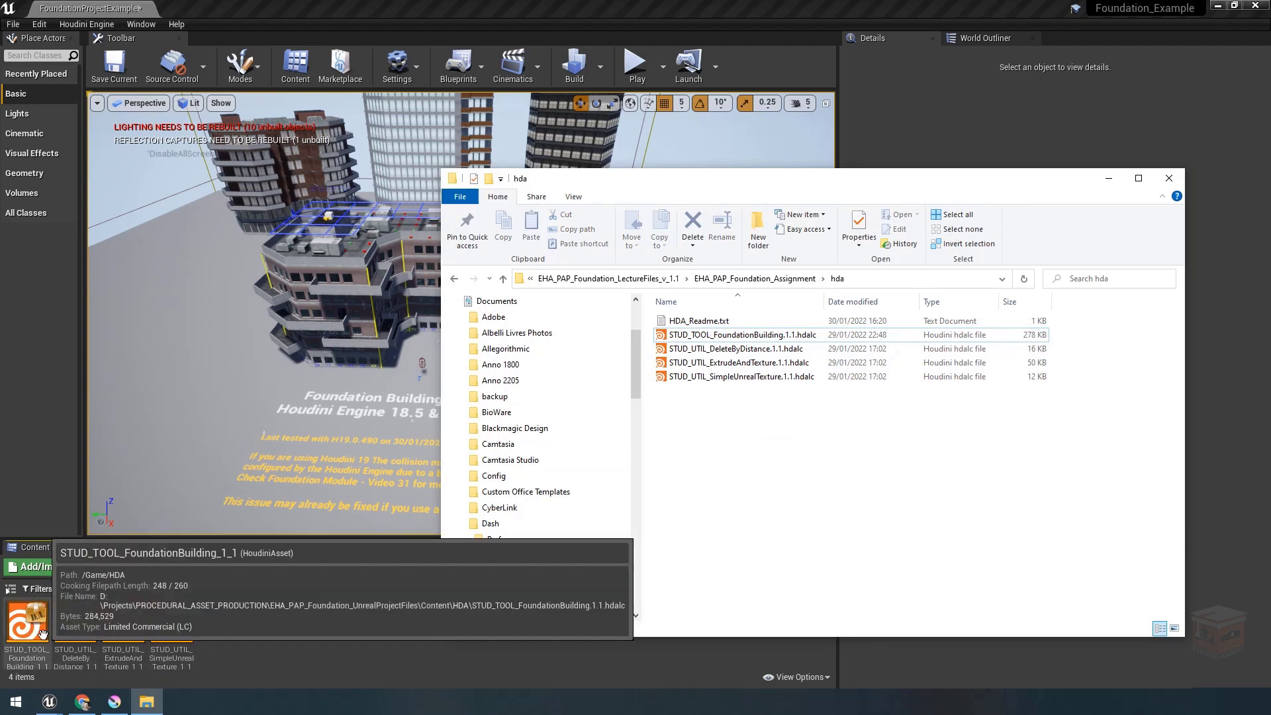
{"action": "left_click_drag", "start_coordinate": [793, 341], "coordinate": [39, 623]}
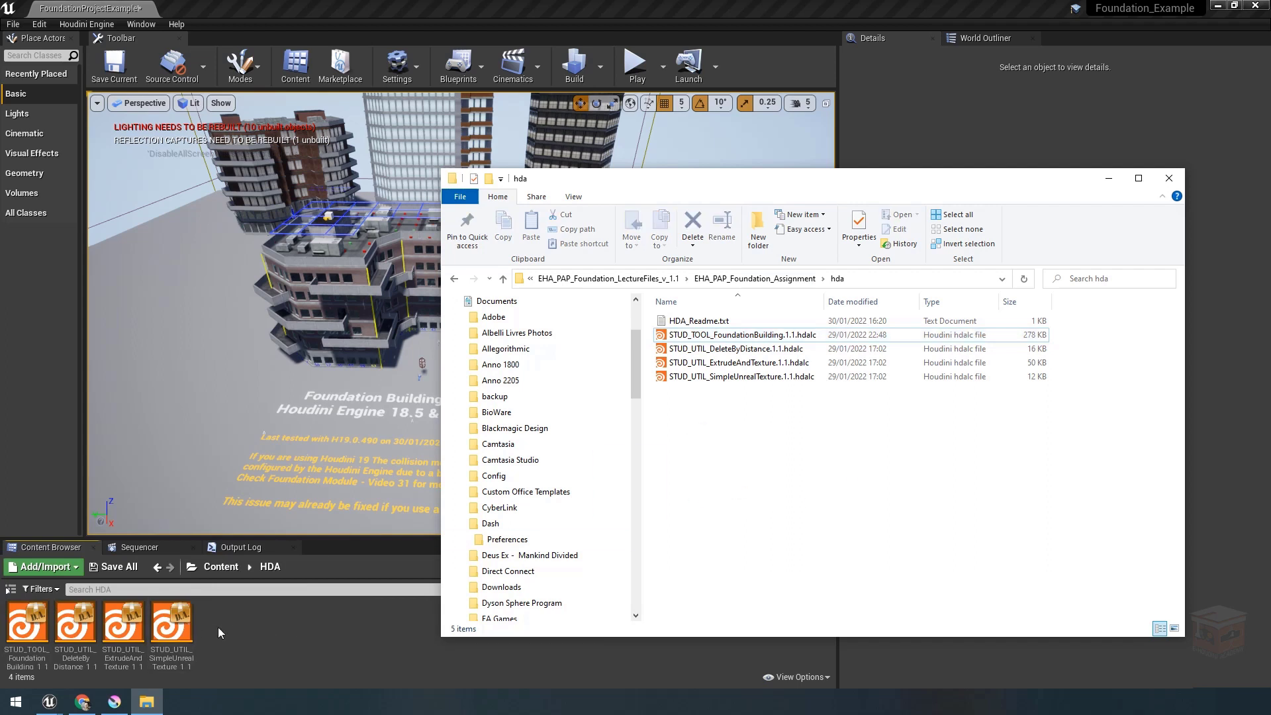
Select the SimpleUnrealTexture, ExtrudeAndTexture and DeleteByDistance utility assets in Unreal and review the OTL scan path diagram in Krita.
{"action": "left_click", "coordinate": [171, 626]}
{"action": "left_click", "coordinate": [127, 628], "text": "ctrl"}
{"action": "left_click", "coordinate": [84, 626], "text": "ctrl"}
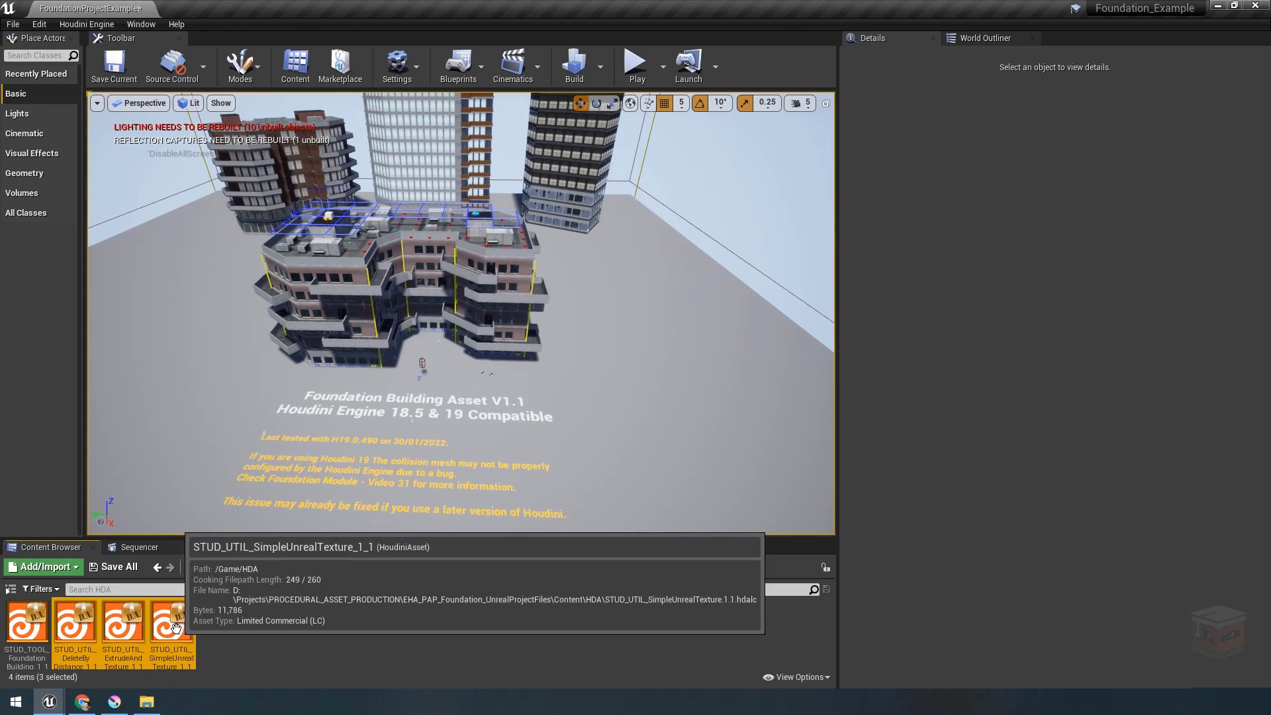
{"action": "left_click", "coordinate": [115, 702]}
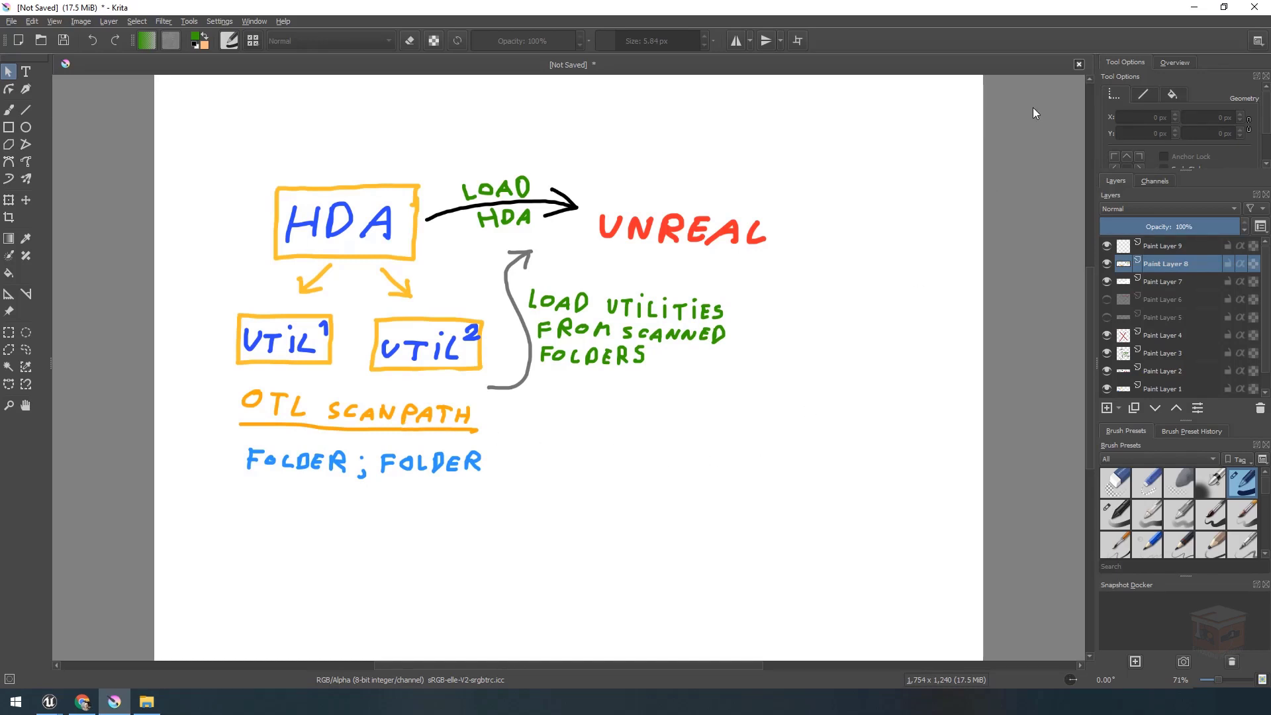
{"action": "left_click", "coordinate": [1195, 8]}
{"action": "left_click", "coordinate": [221, 630]}
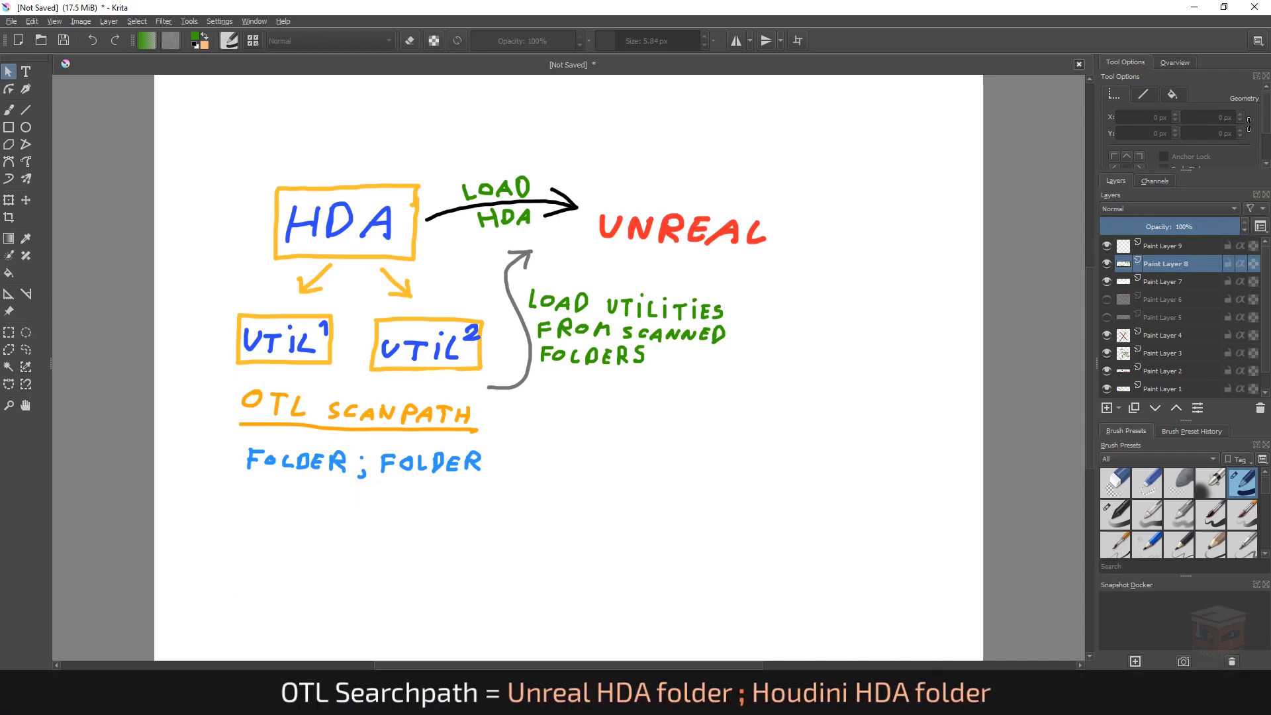
Switch to Unreal's Project Settings and review the Otl Search Path from its beginning to its end.
{"action": "mouse_move", "coordinate": [189, 634]}
{"action": "left_click", "coordinate": [101, 645]}
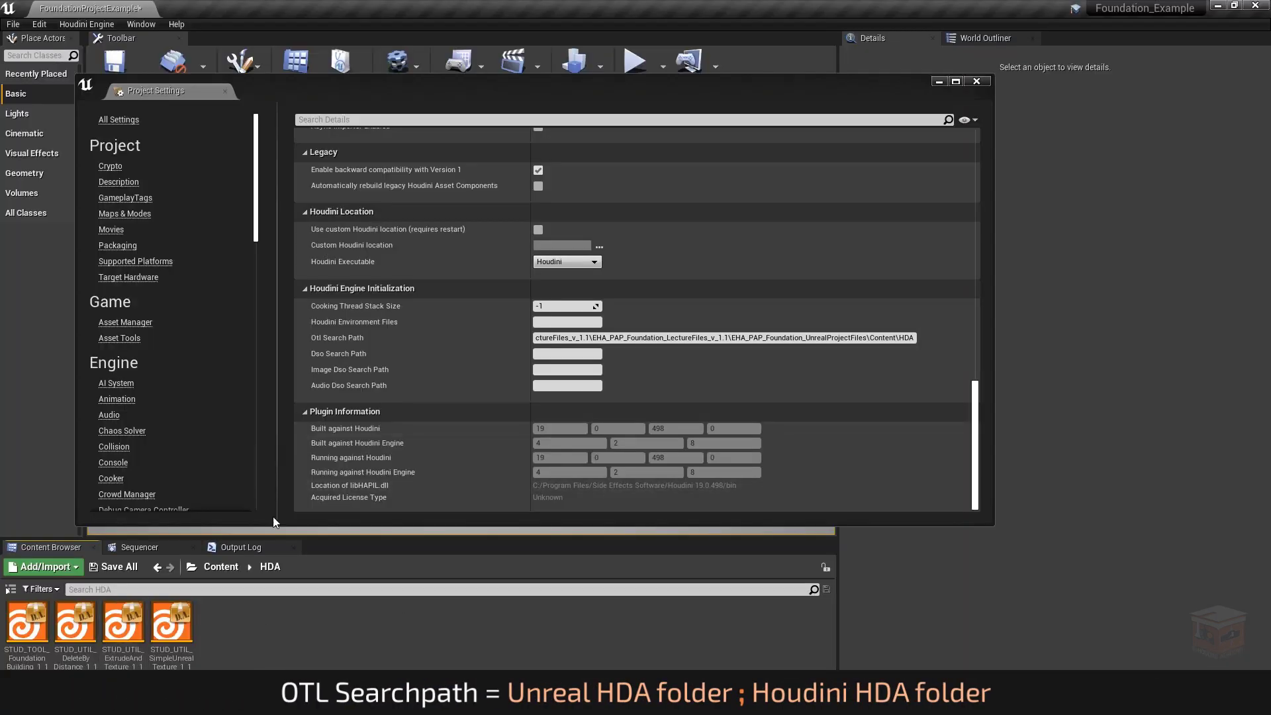
{"action": "left_click", "coordinate": [549, 338]}
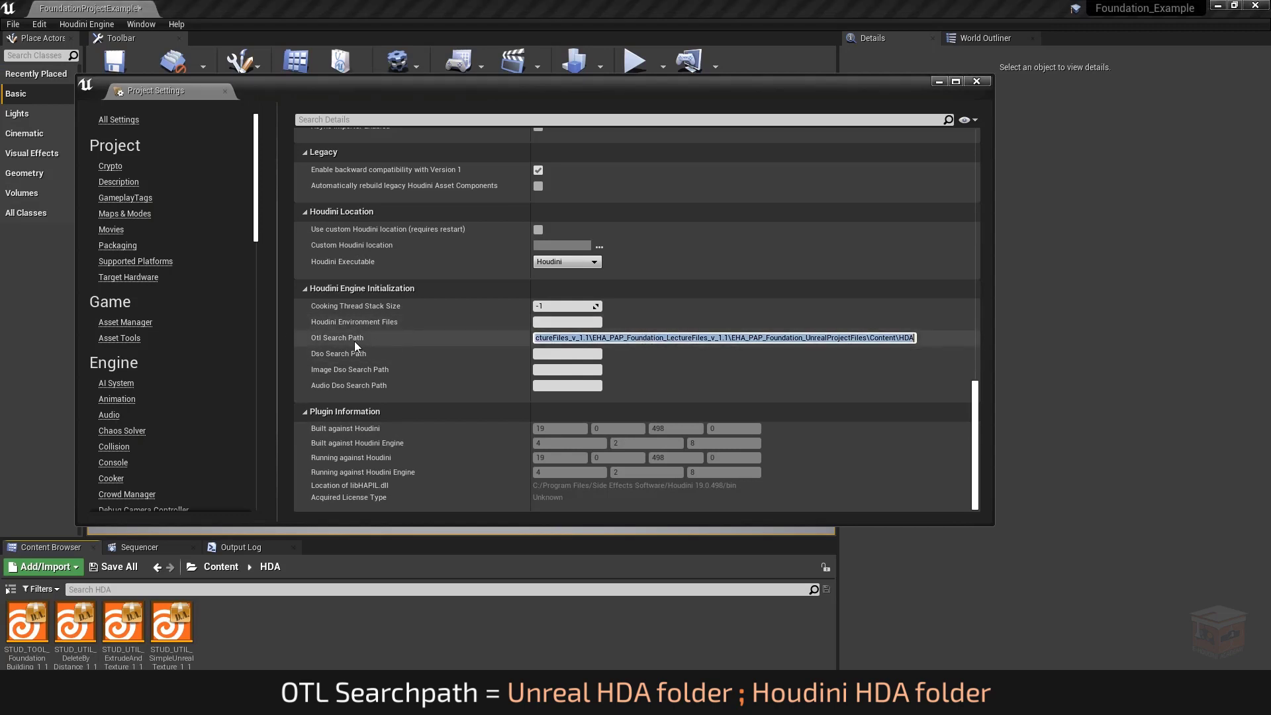
{"action": "left_click", "coordinate": [593, 339]}
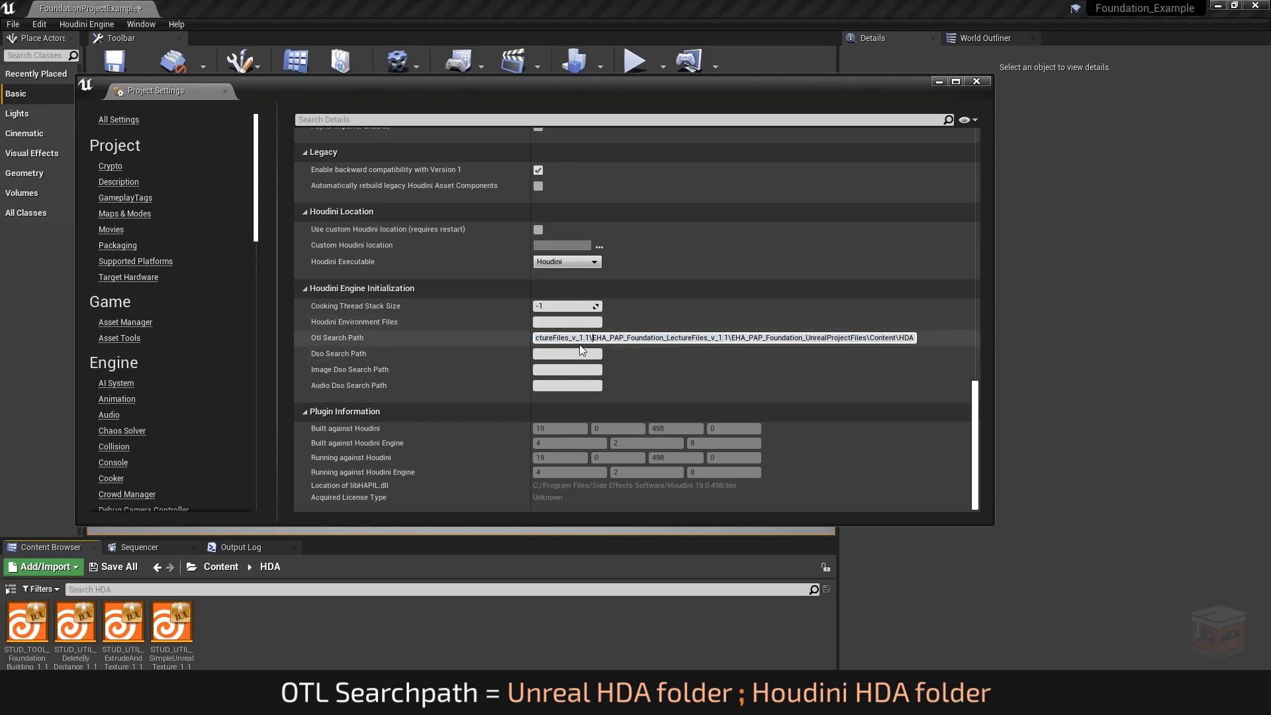
{"action": "key", "text": "Home"}
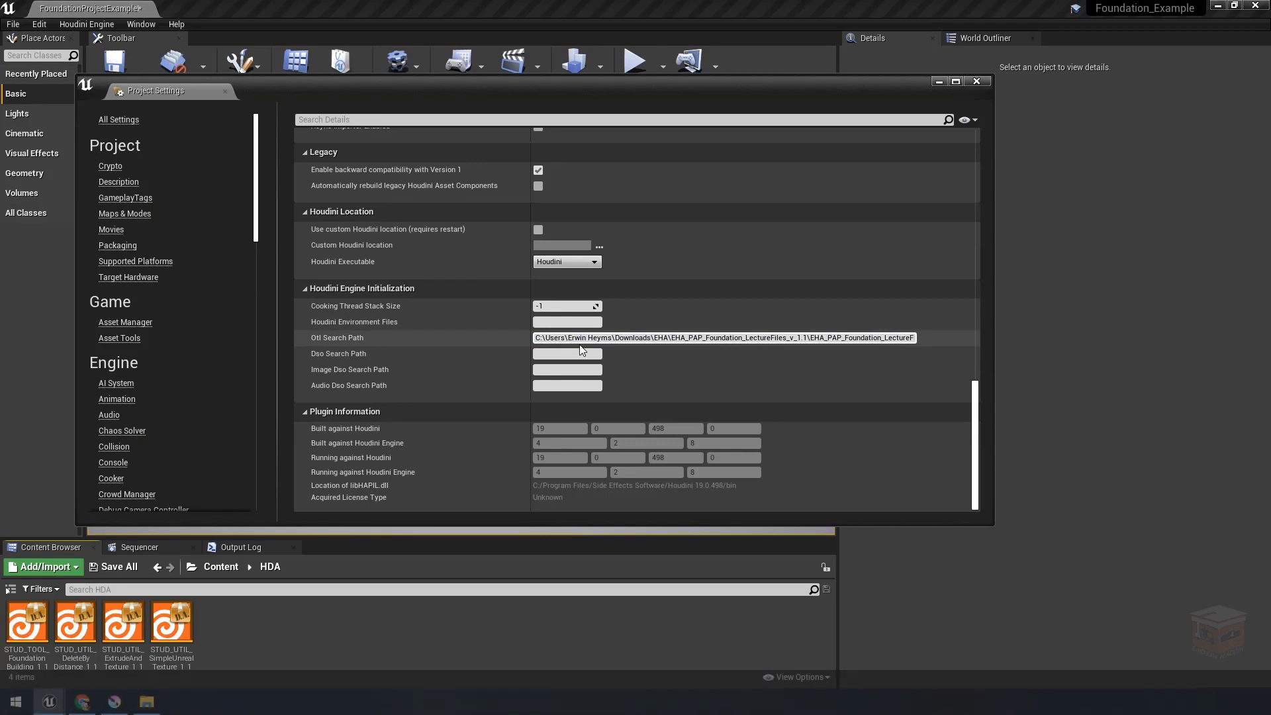
{"action": "key", "text": "End"}
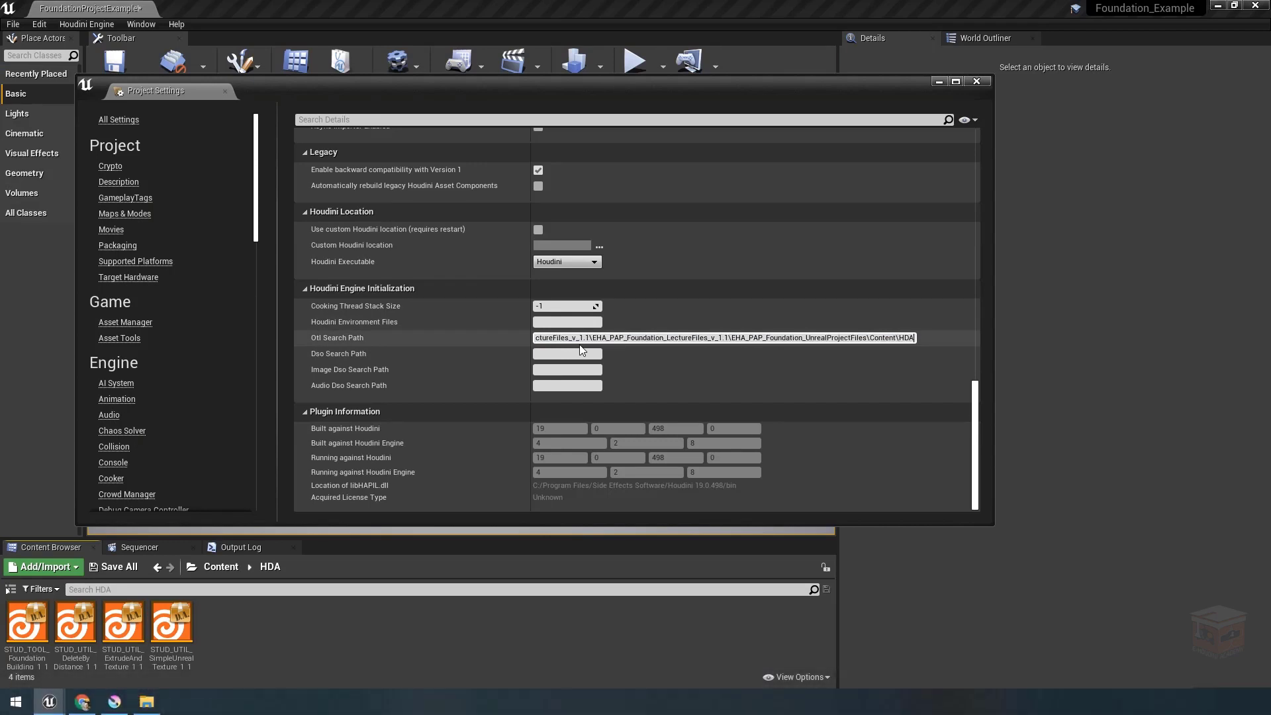
Try adding a semicolon separator after the HDA folder in the Otl Search Path, remove it and minimize Project Settings.
{"action": "type", "text": ";"}
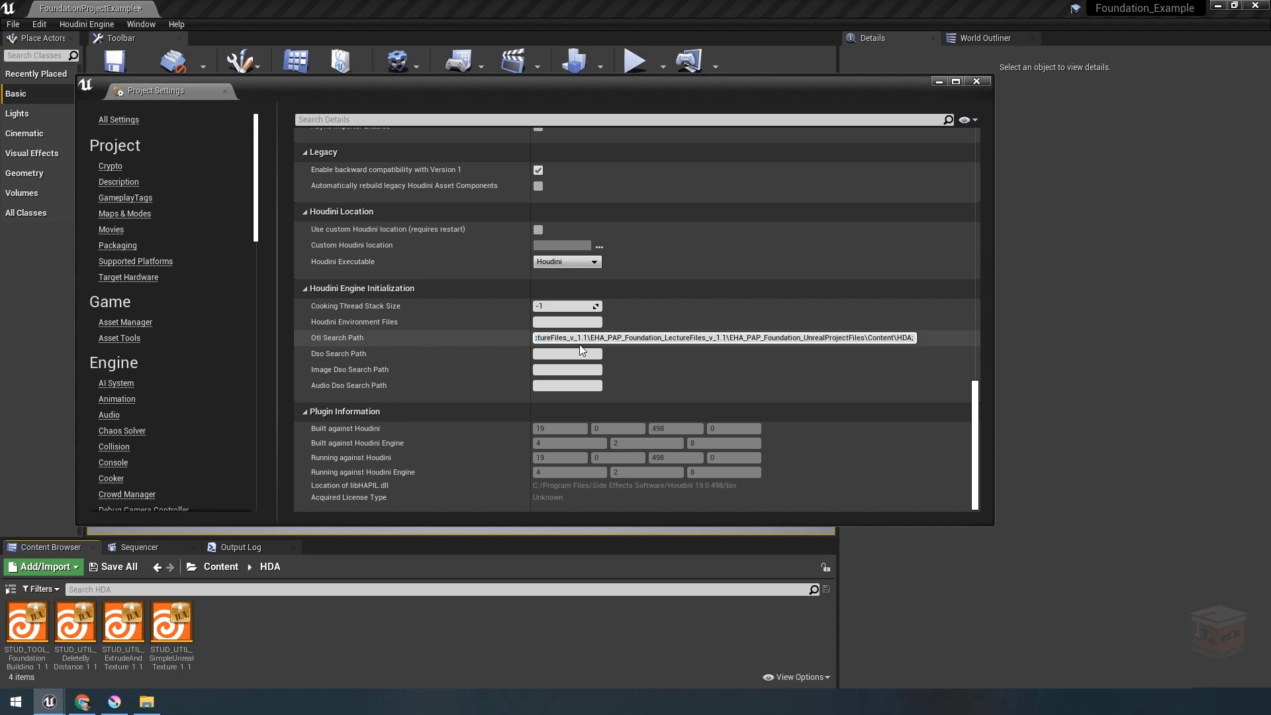
{"action": "key", "text": "BackSpace"}
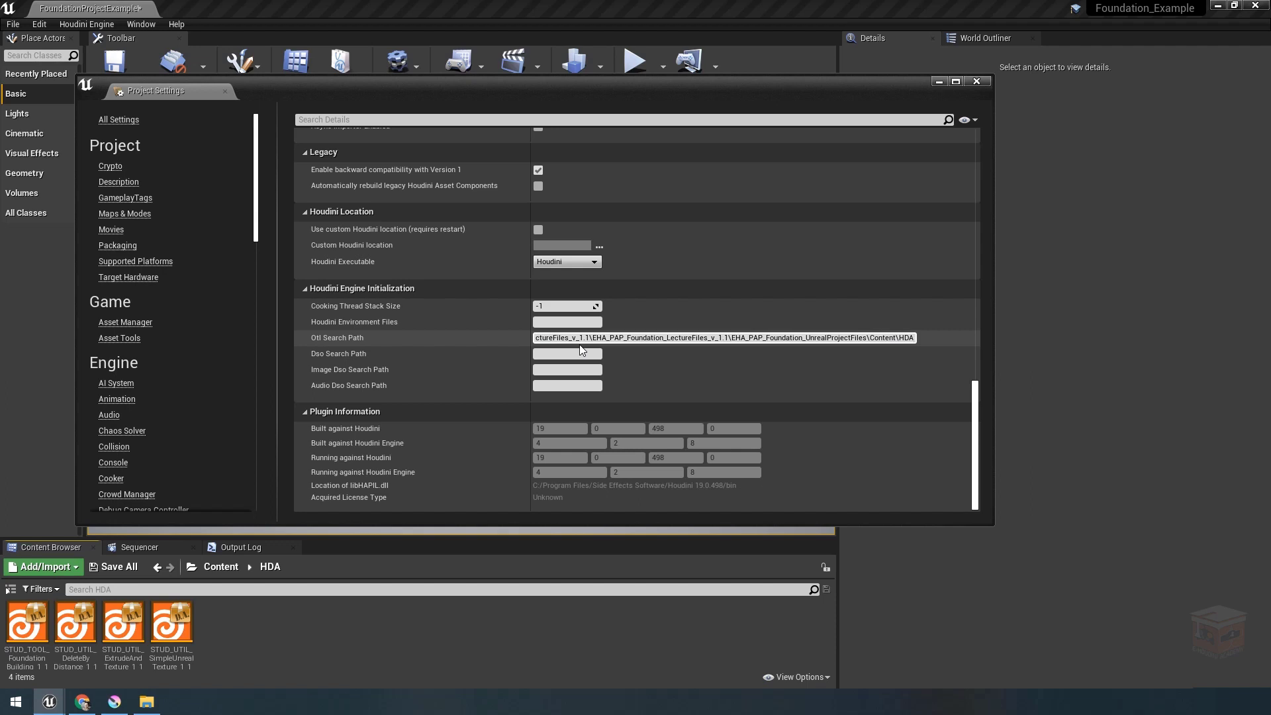
{"action": "type", "text": ";"}
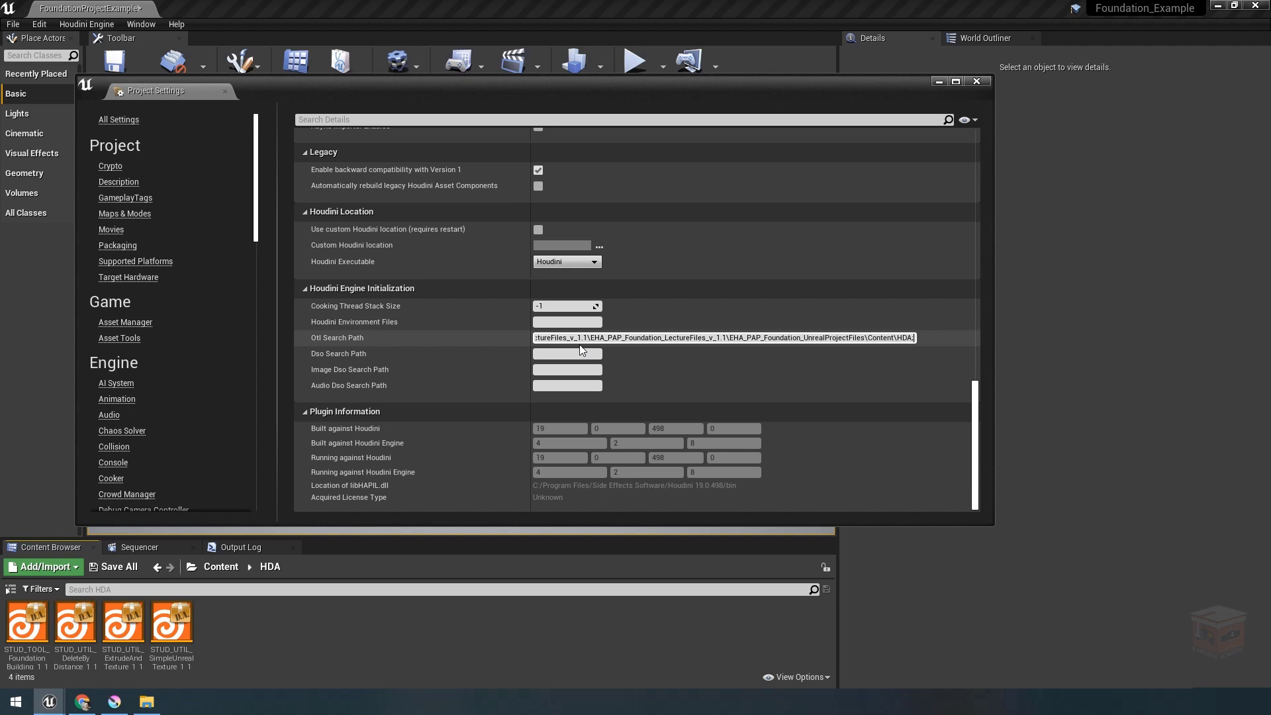
{"action": "key", "text": "BackSpace"}
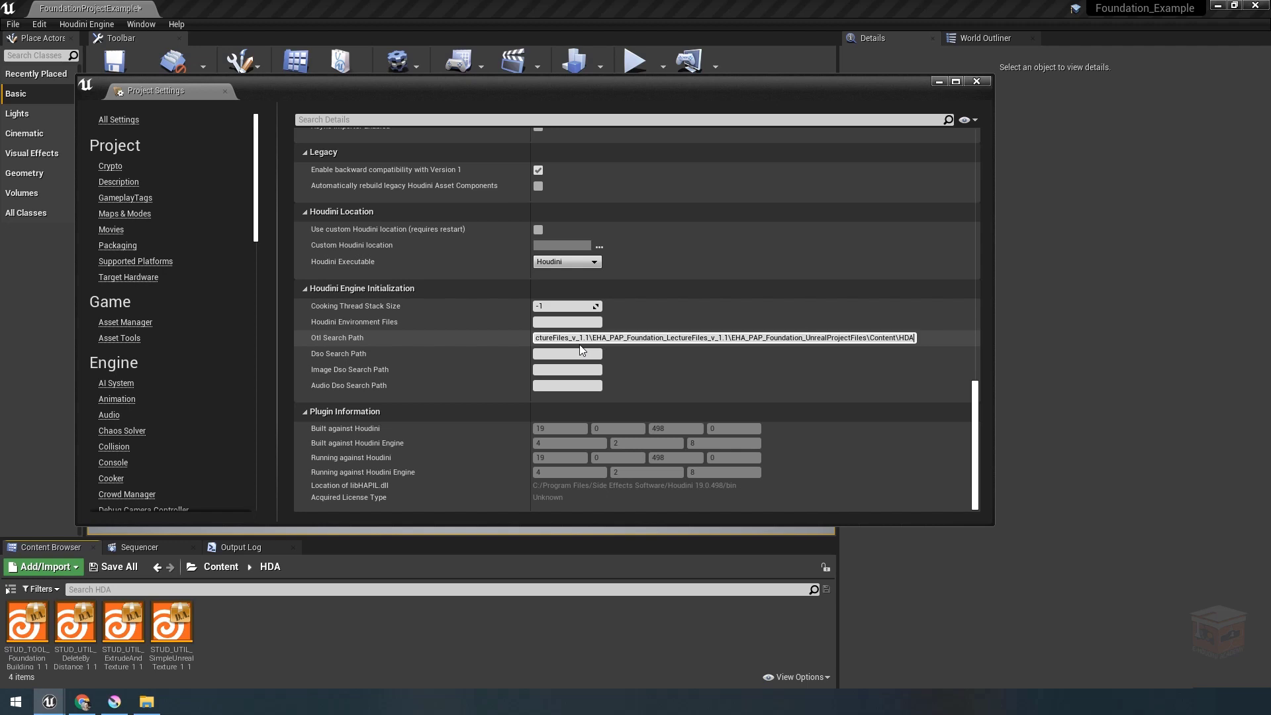
{"action": "left_click", "coordinate": [938, 82]}
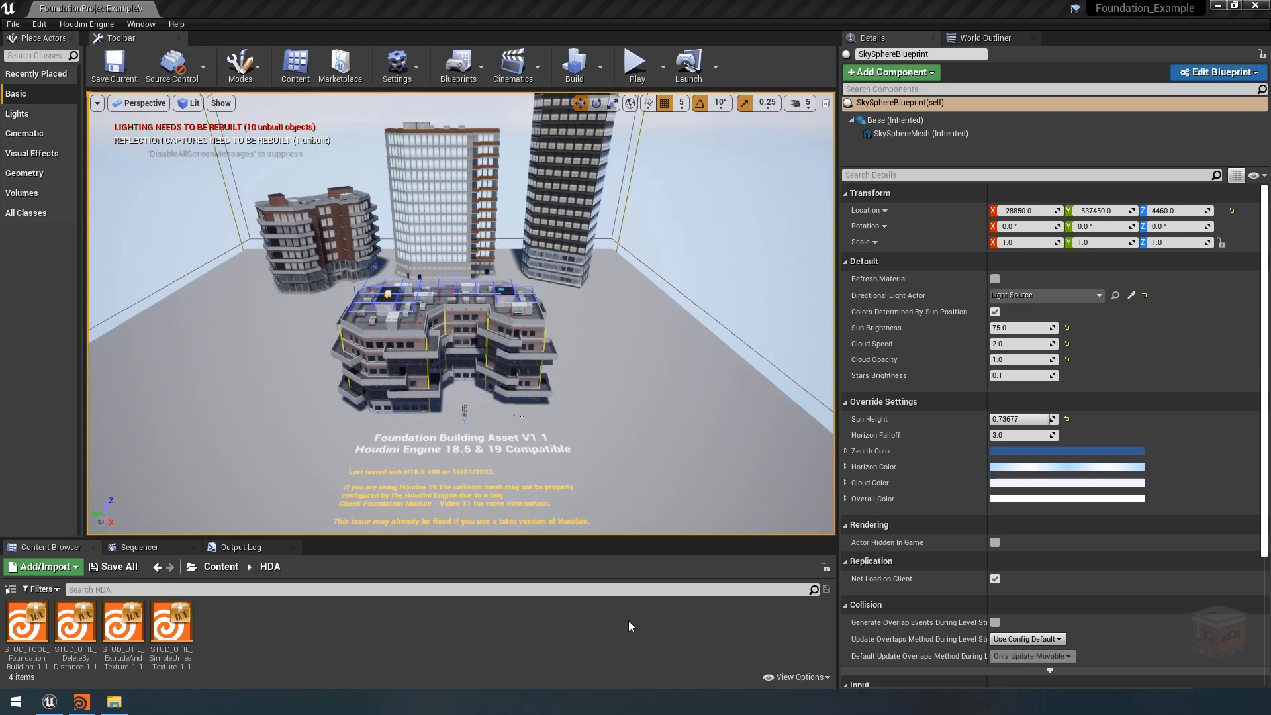
{"action": "right_click_drag", "start_coordinate": [665, 362], "coordinate": [736, 368]}
{"action": "key", "text": "q"}
{"action": "key", "text": "w"}
{"action": "key", "text": "e"}
{"action": "key", "text": "s"}
{"action": "right_click_drag", "start_coordinate": [753, 411], "coordinate": [756, 408]}
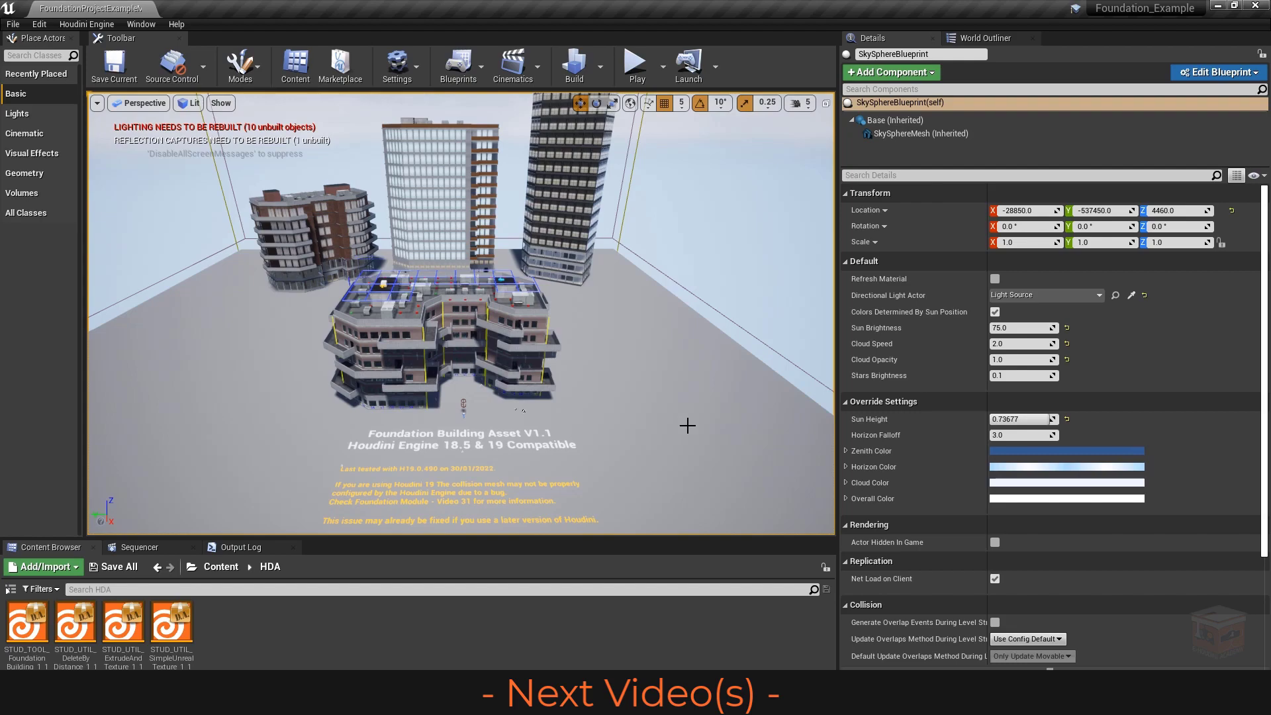
{"action": "key", "text": "w"}
{"action": "right_click_drag", "start_coordinate": [691, 428], "coordinate": [676, 430]}
{"action": "key", "text": "s"}
Inspect the Foundation Building's rooftop and interior up close, and return to the overview with the asset's title text.
{"action": "right_click_drag", "start_coordinate": [567, 366], "coordinate": [568, 424]}
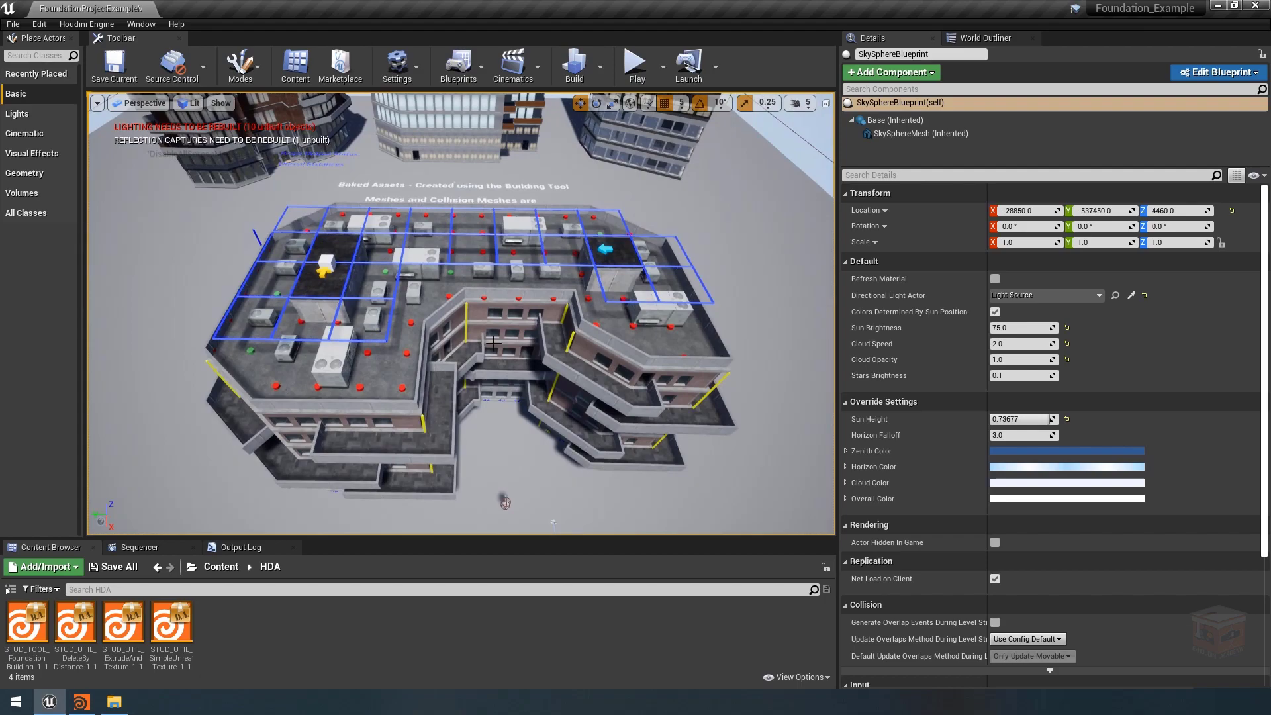
{"action": "key", "text": "w"}
{"action": "mouse_move", "coordinate": [364, 280]}
{"action": "right_mouse_down"}
{"action": "mouse_move", "coordinate": [262, 245]}
{"action": "mouse_move", "coordinate": [338, 284]}
{"action": "mouse_move", "coordinate": [291, 282]}
{"action": "mouse_move", "coordinate": [318, 308]}
{"action": "mouse_move", "coordinate": [358, 304]}
{"action": "mouse_move", "coordinate": [365, 286]}
{"action": "right_mouse_up"}
{"action": "key", "text": "w"}
{"action": "key", "text": "w"}
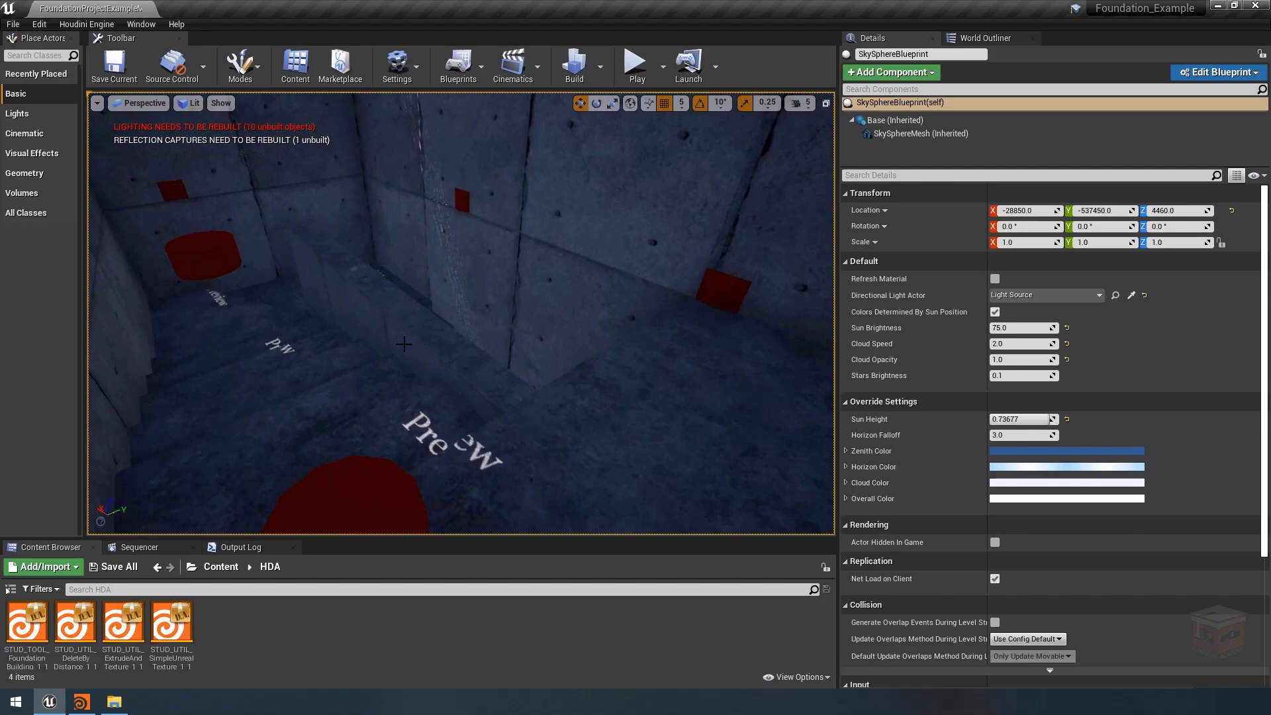
{"action": "right_click_drag", "start_coordinate": [404, 344], "coordinate": [622, 400]}
{"action": "key", "text": "s"}
{"action": "key", "text": "s"}
{"action": "key", "text": "s"}
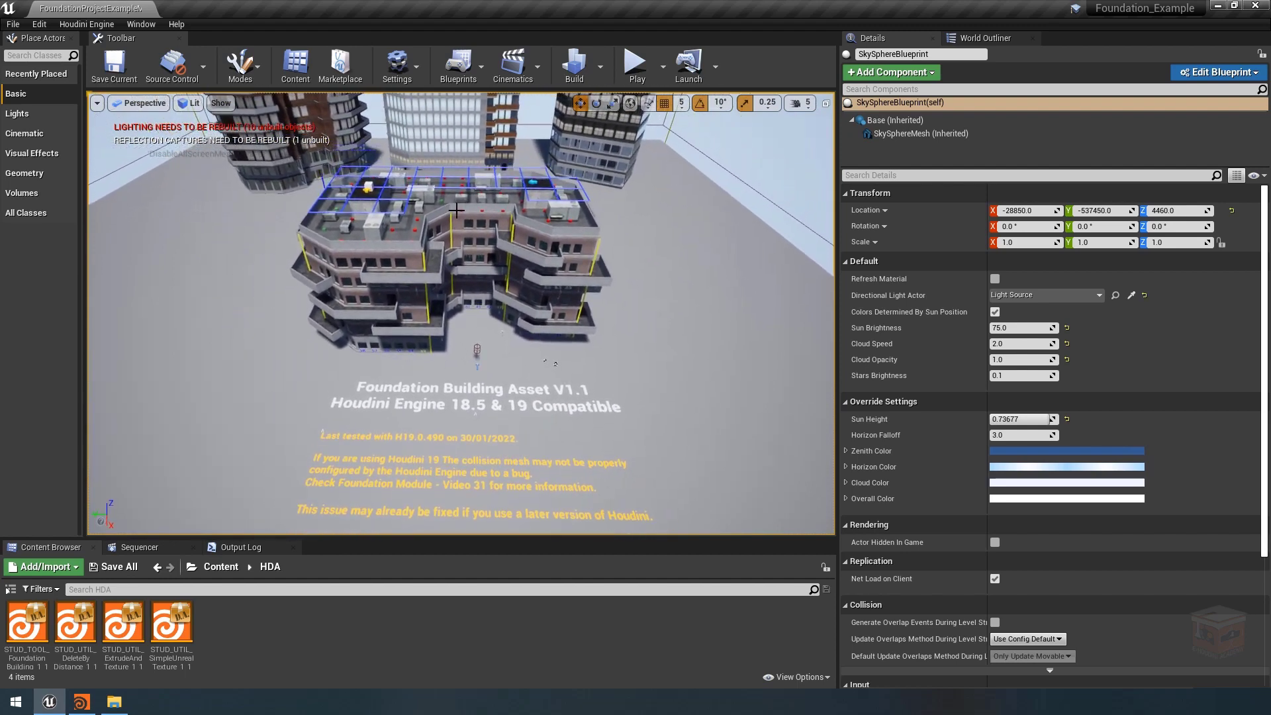
Select the Foundation Building, review its Setup parameters in Houdini Parameters, and deselect it.
{"action": "left_click", "coordinate": [455, 207]}
{"action": "scroll", "coordinate": [1212, 501], "scroll_direction": "down", "scroll_amount": 3}
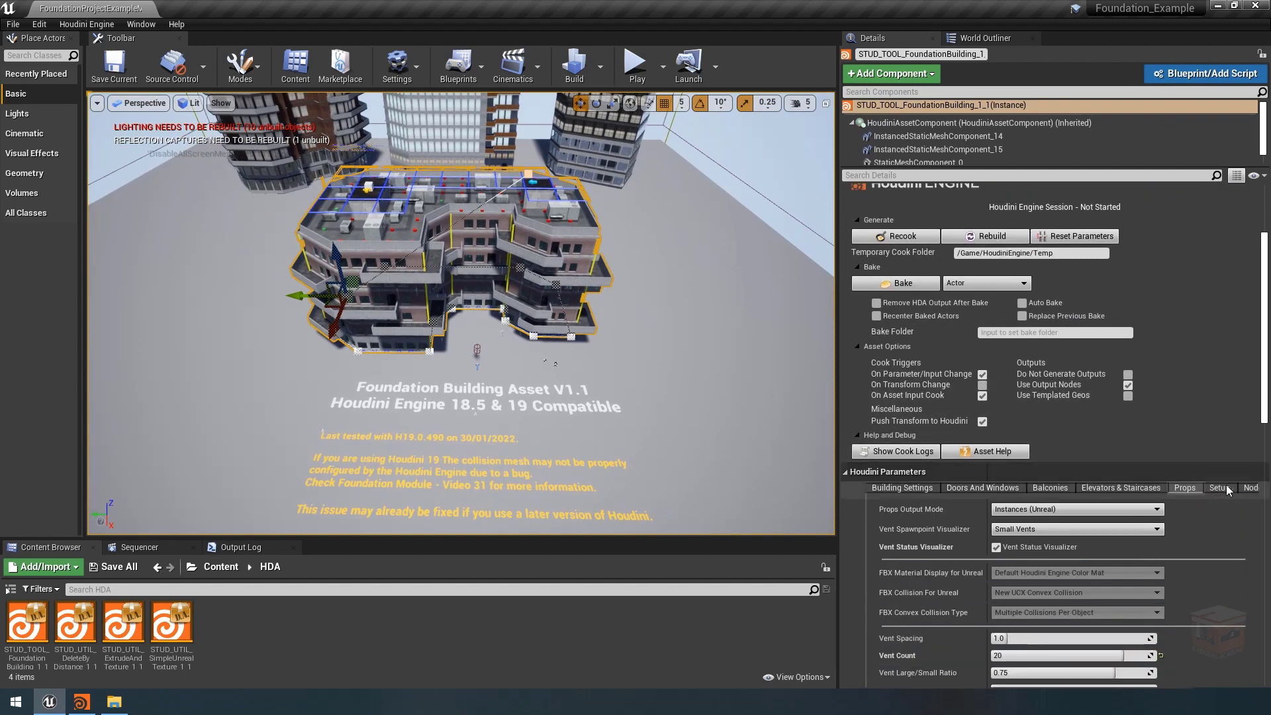
{"action": "left_click", "coordinate": [1221, 488]}
{"action": "scroll", "coordinate": [1220, 492], "scroll_direction": "down", "scroll_amount": 3}
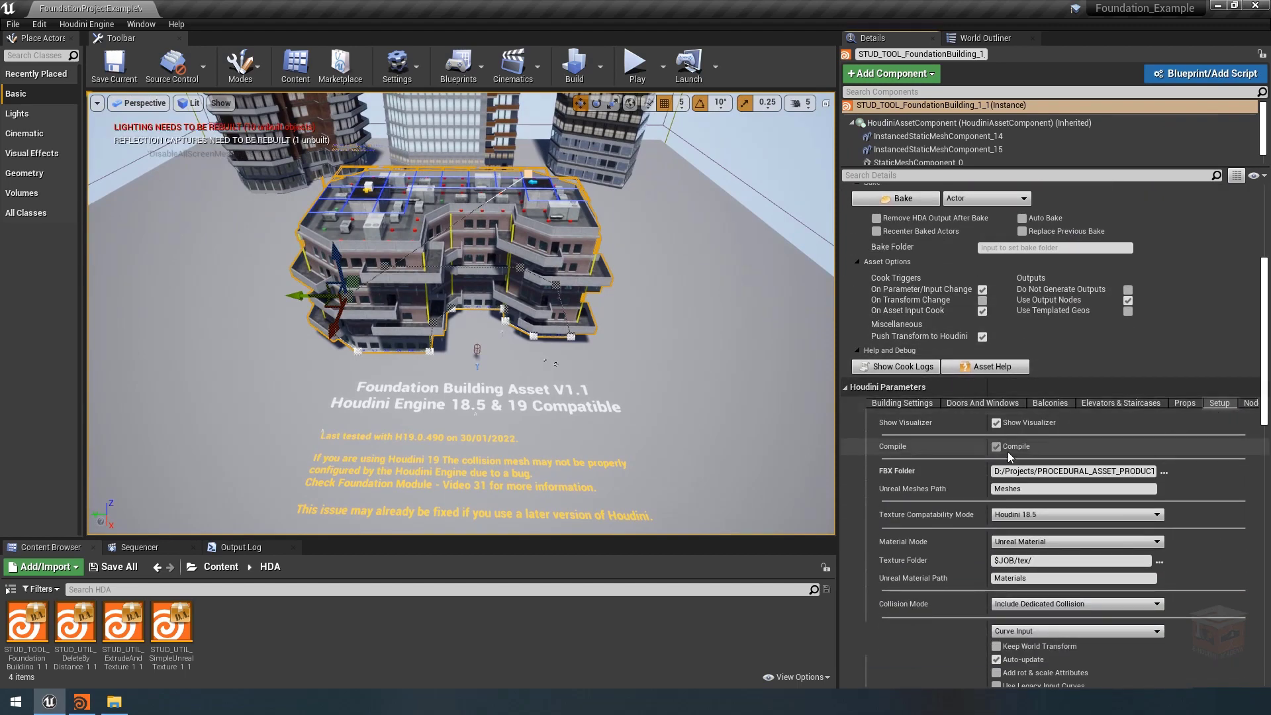
{"action": "left_click", "coordinate": [793, 183]}
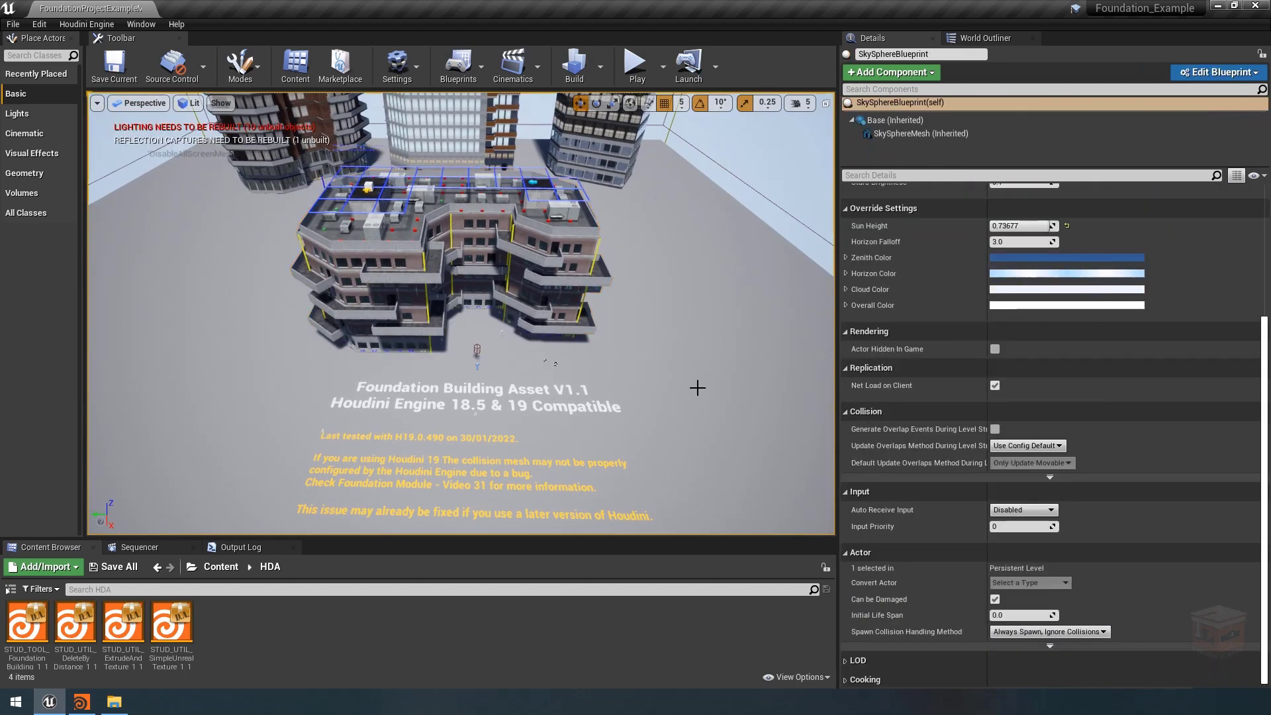
{"action": "right_click_drag", "start_coordinate": [698, 388], "coordinate": [660, 390]}
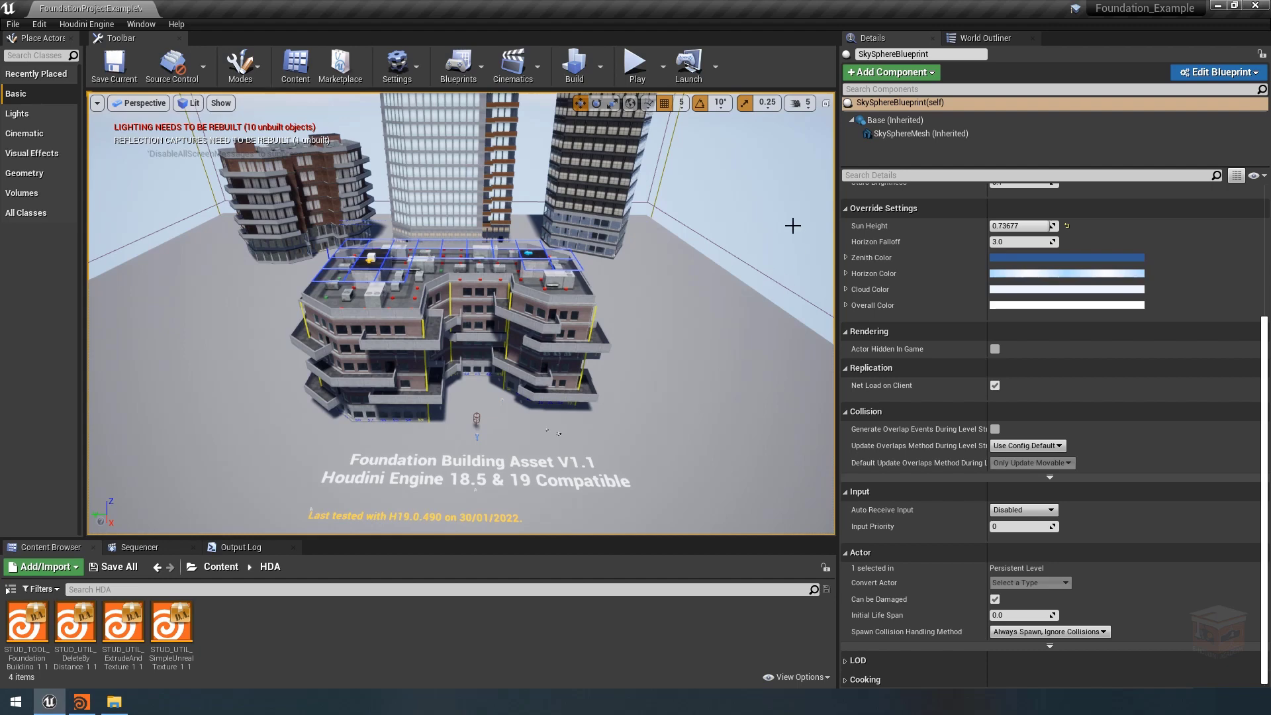
{"action": "key", "text": "s"}
{"action": "right_click_drag", "start_coordinate": [793, 225], "coordinate": [800, 226]}
{"action": "right_click_drag", "start_coordinate": [705, 321], "coordinate": [700, 315]}
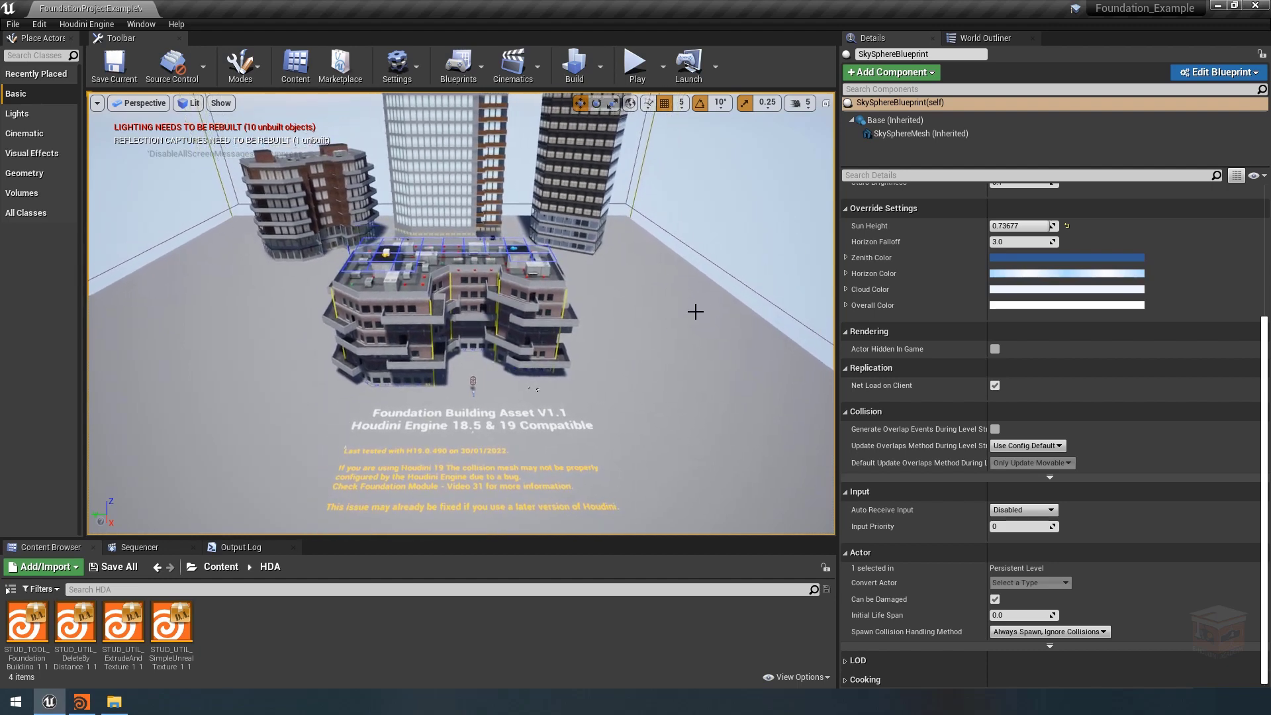